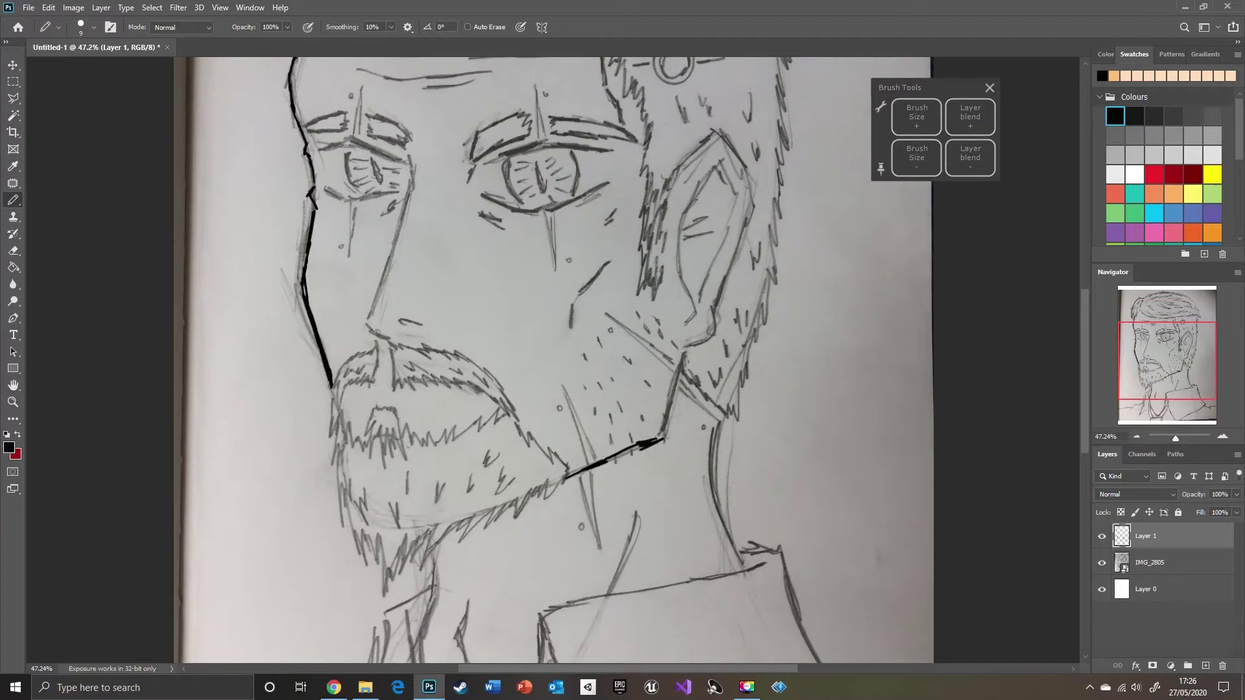
Ink the ear's outer contour, inner contour and fold lines in black over the pencil sketch
drag(717, 307, 754, 201)
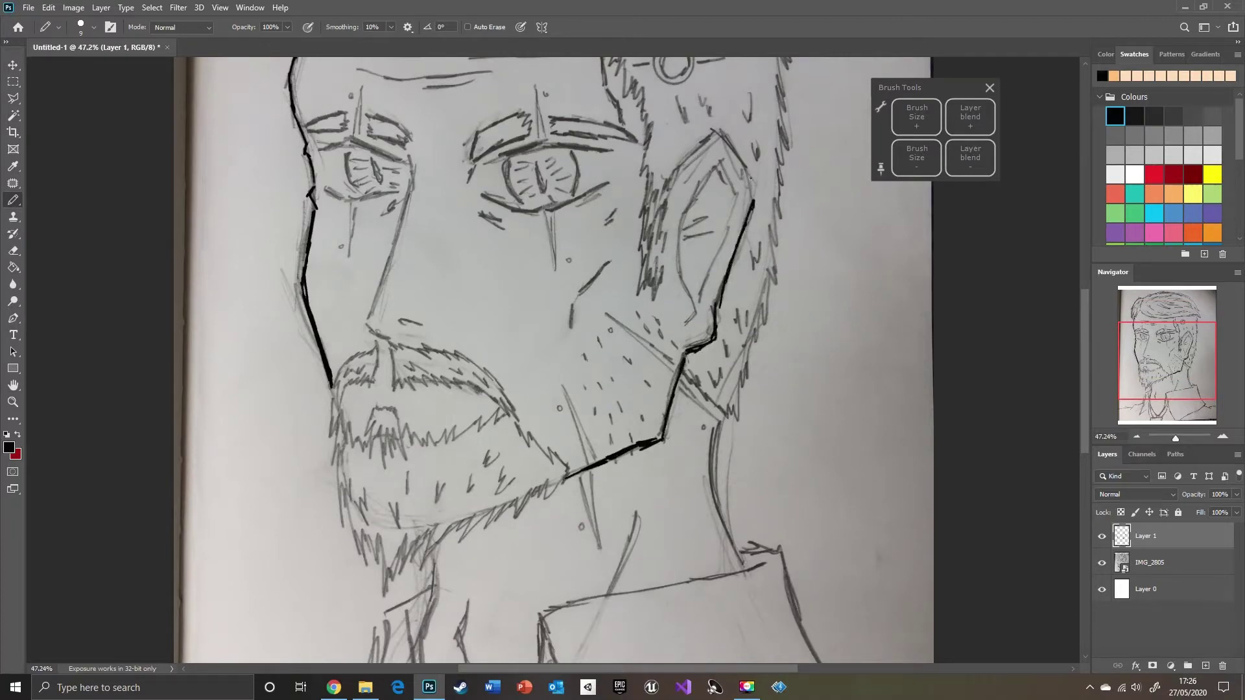
mouse_move(687, 295)
mouse_down()
mouse_move(699, 186)
mouse_move(735, 194)
mouse_up()
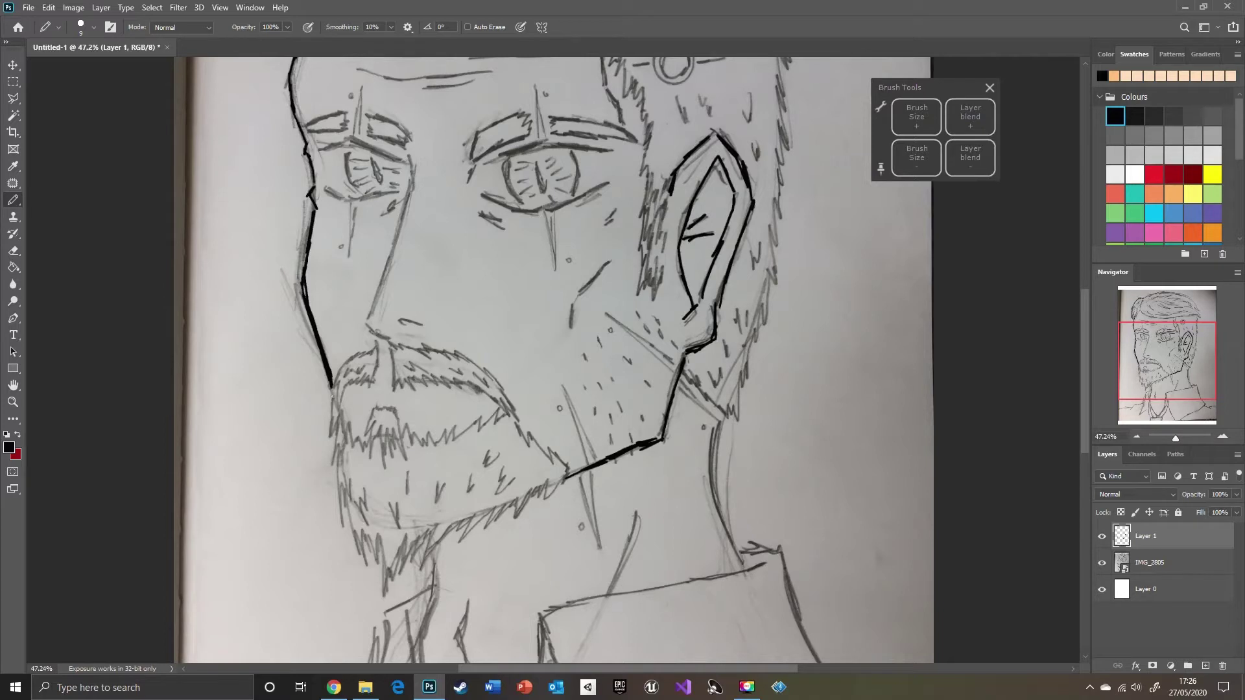
Ink the beard's jagged outline, the moustache and the short hair strokes on the chin
mouse_move(335, 463)
mouse_down()
mouse_move(362, 560)
mouse_move(367, 542)
mouse_move(400, 569)
mouse_move(421, 542)
mouse_move(424, 558)
mouse_move(476, 511)
mouse_move(546, 486)
mouse_up()
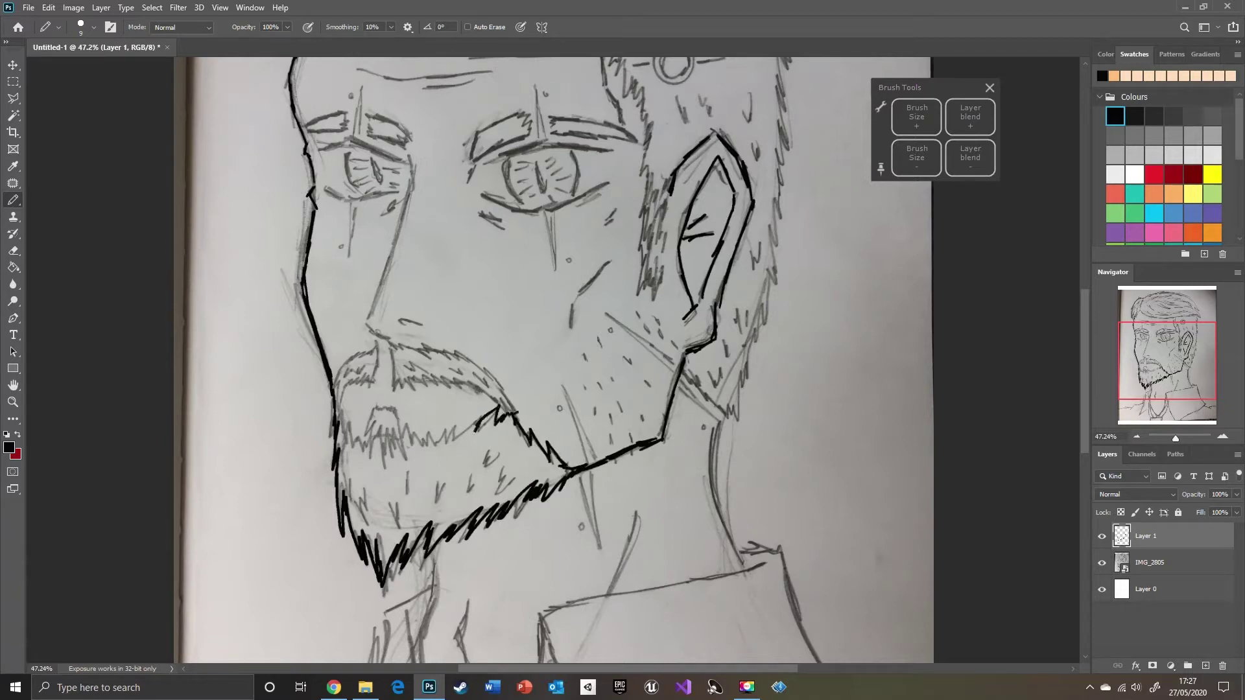
drag(336, 410, 356, 446)
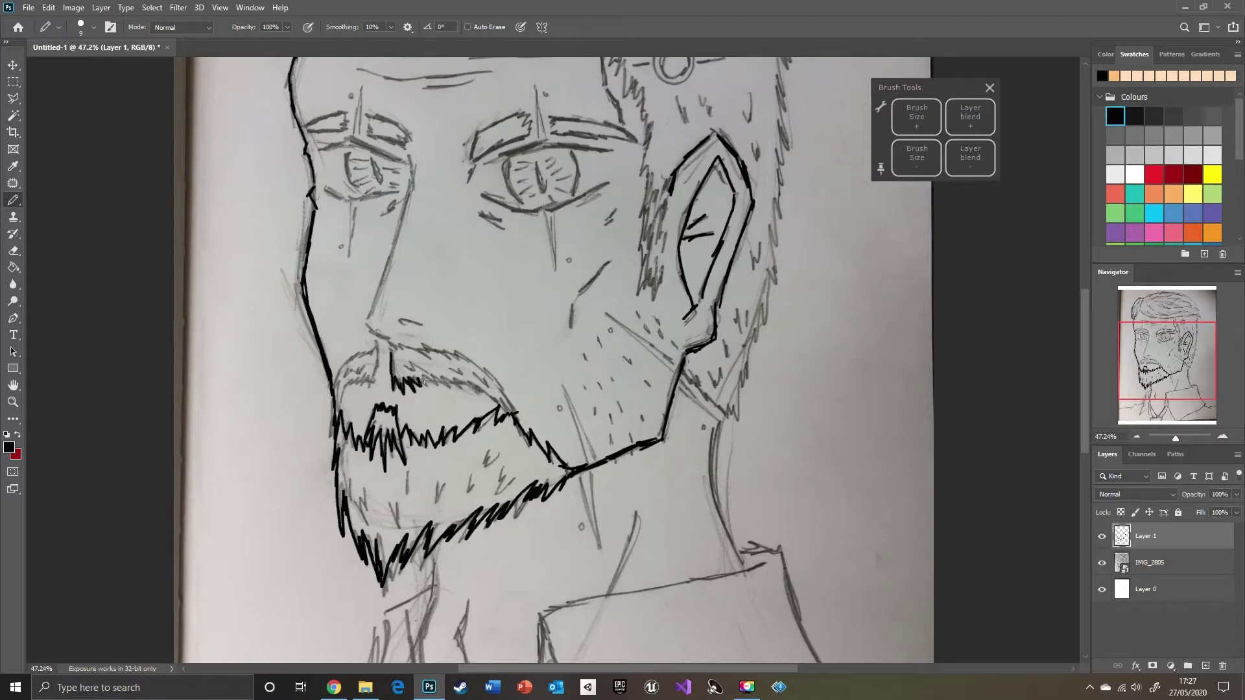
drag(424, 382, 475, 390)
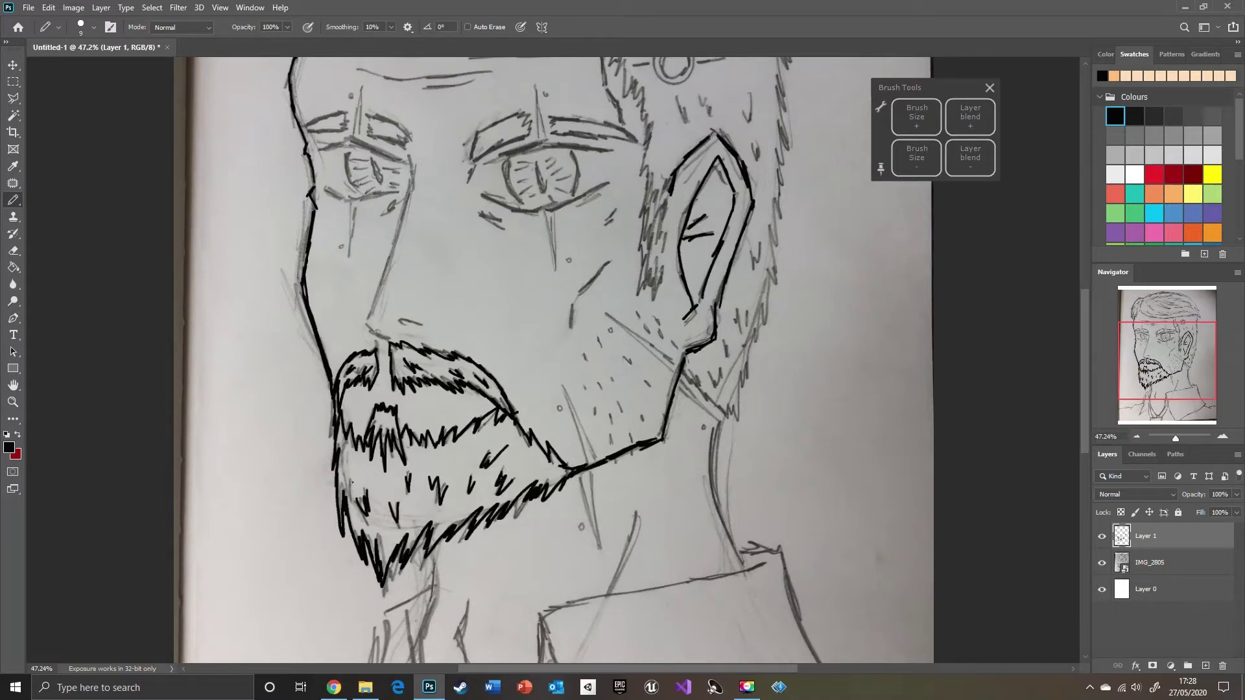
Ink the nose, both eyes with their lids, irises and pupils, and the creases around them
scroll(299, 352, up, 1)
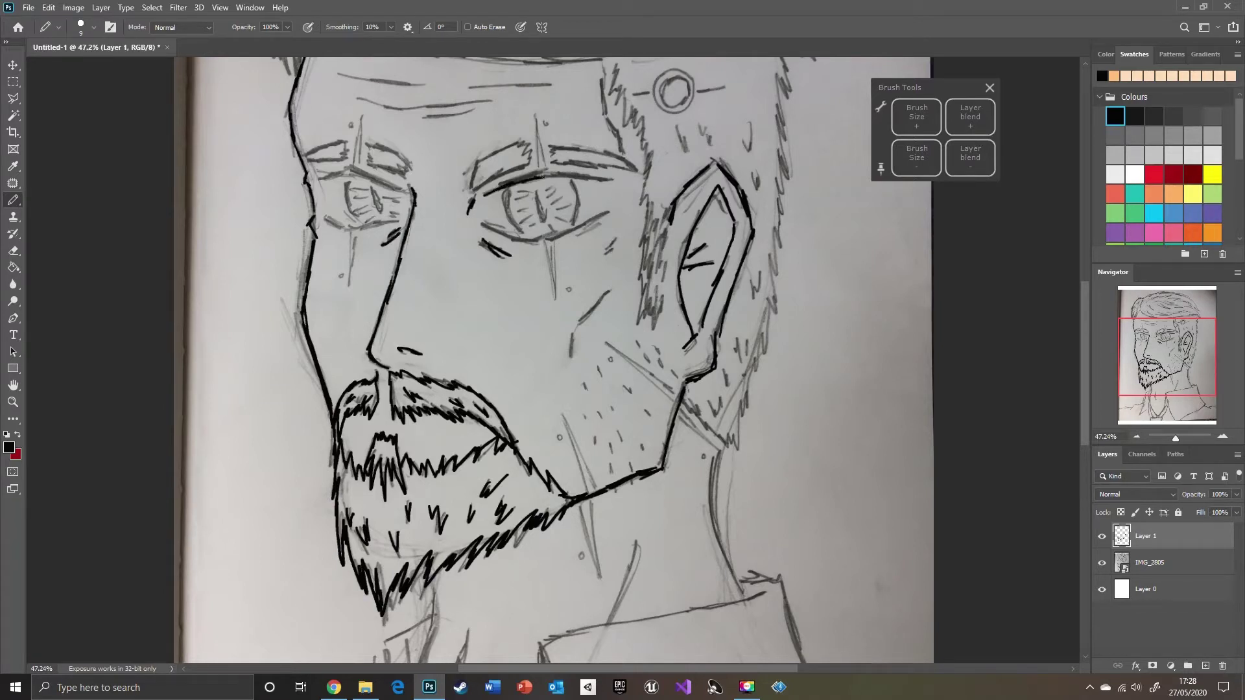
drag(480, 223, 615, 209)
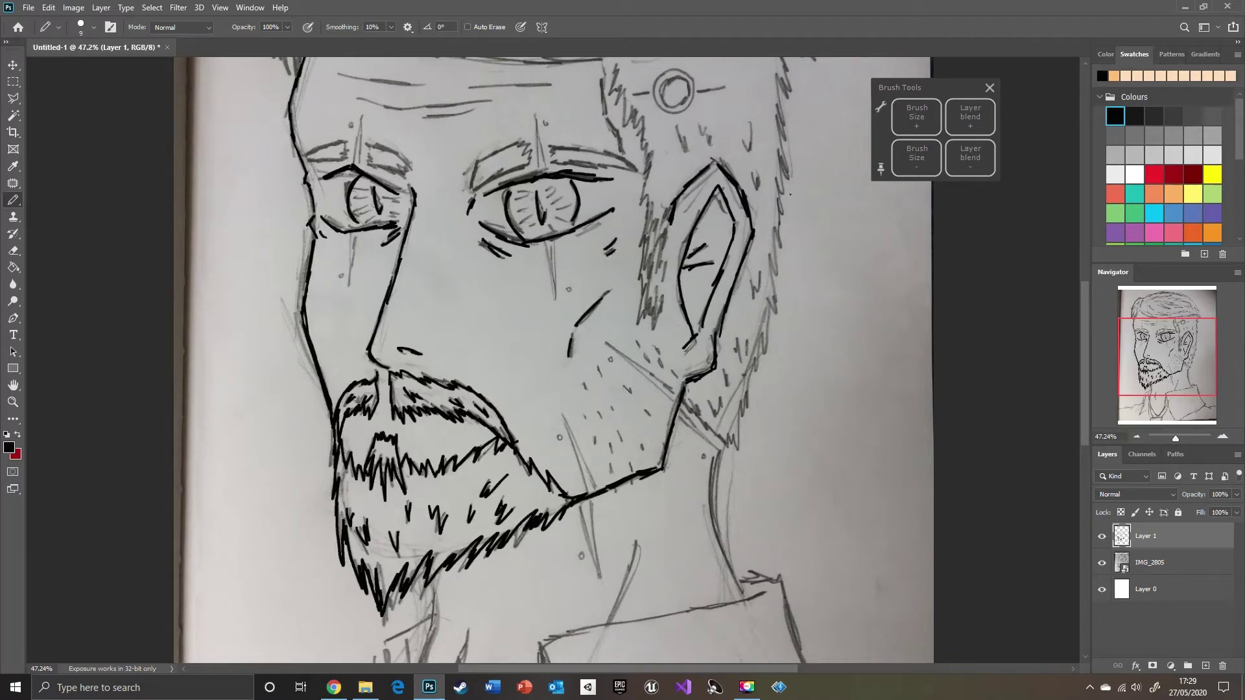
Ink the hairline at the temple and the wrinkle lines across the forehead
drag(606, 119, 603, 83)
drag(603, 142, 623, 389)
drag(355, 320, 434, 338)
mouse_move(381, 347)
mouse_down()
mouse_move(510, 348)
mouse_move(472, 358)
mouse_up()
drag(493, 330, 576, 331)
Ink the front of the neck, the left collar flap and the shirt edges beneath it
click(1164, 404)
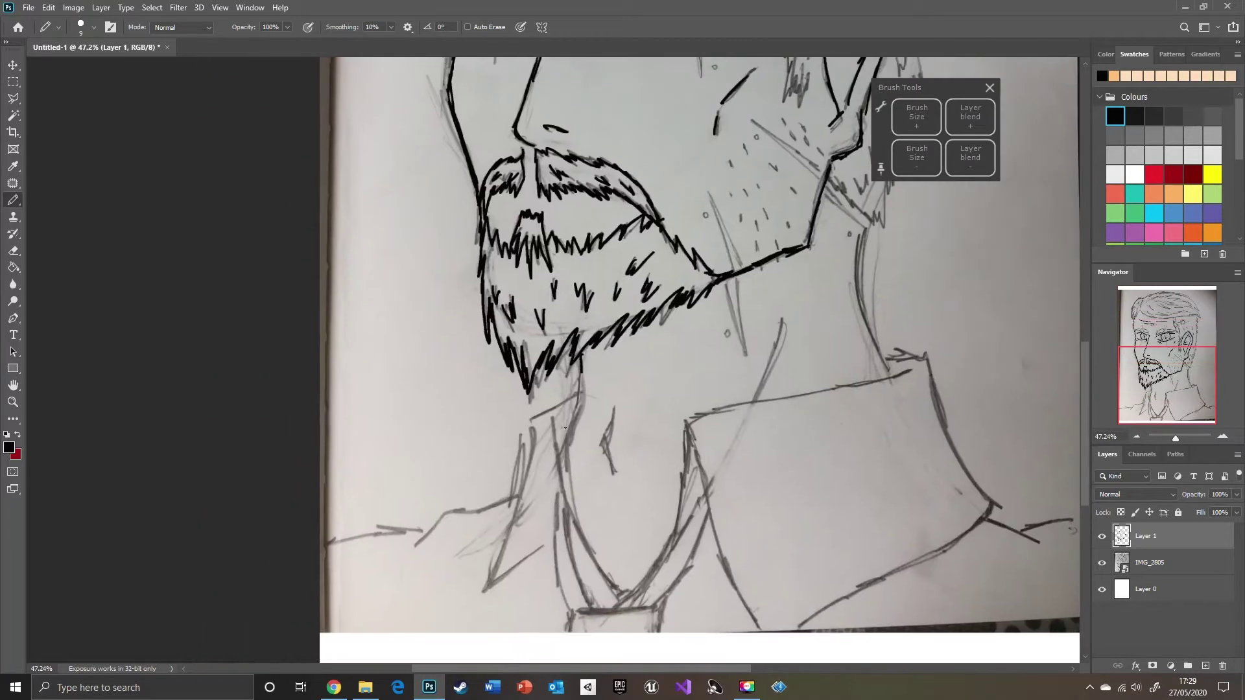
drag(528, 433, 485, 582)
drag(484, 583, 543, 543)
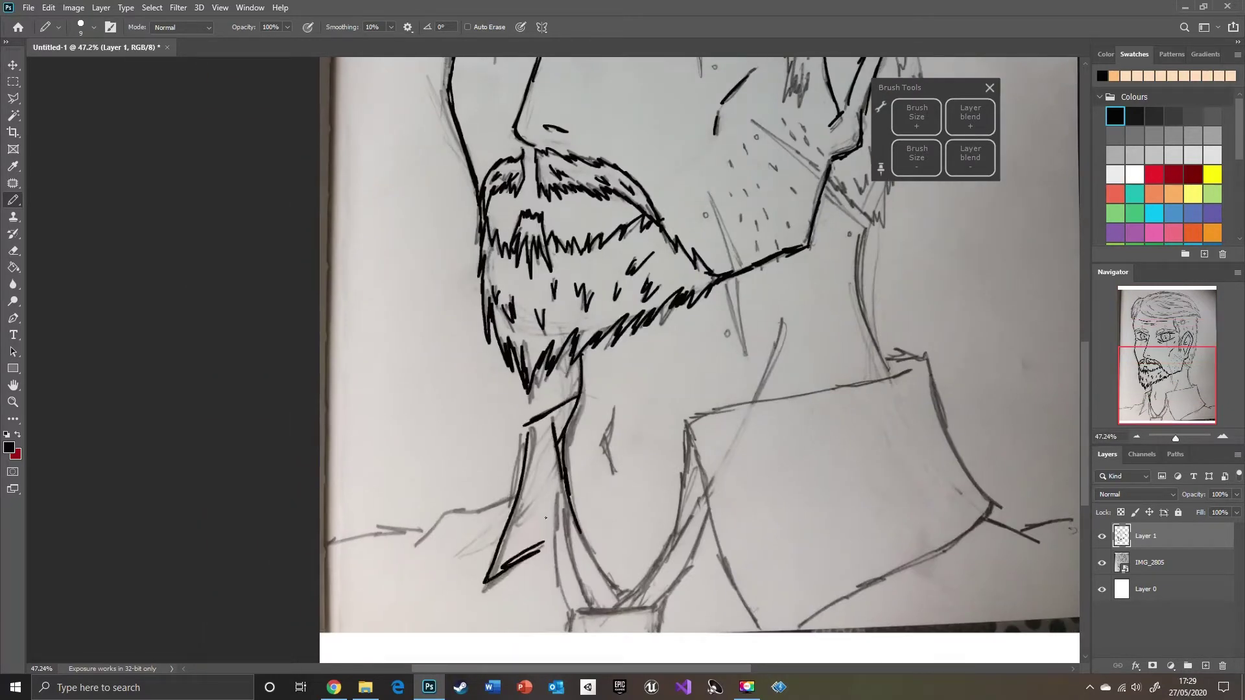
drag(558, 491, 567, 613)
drag(565, 516, 579, 587)
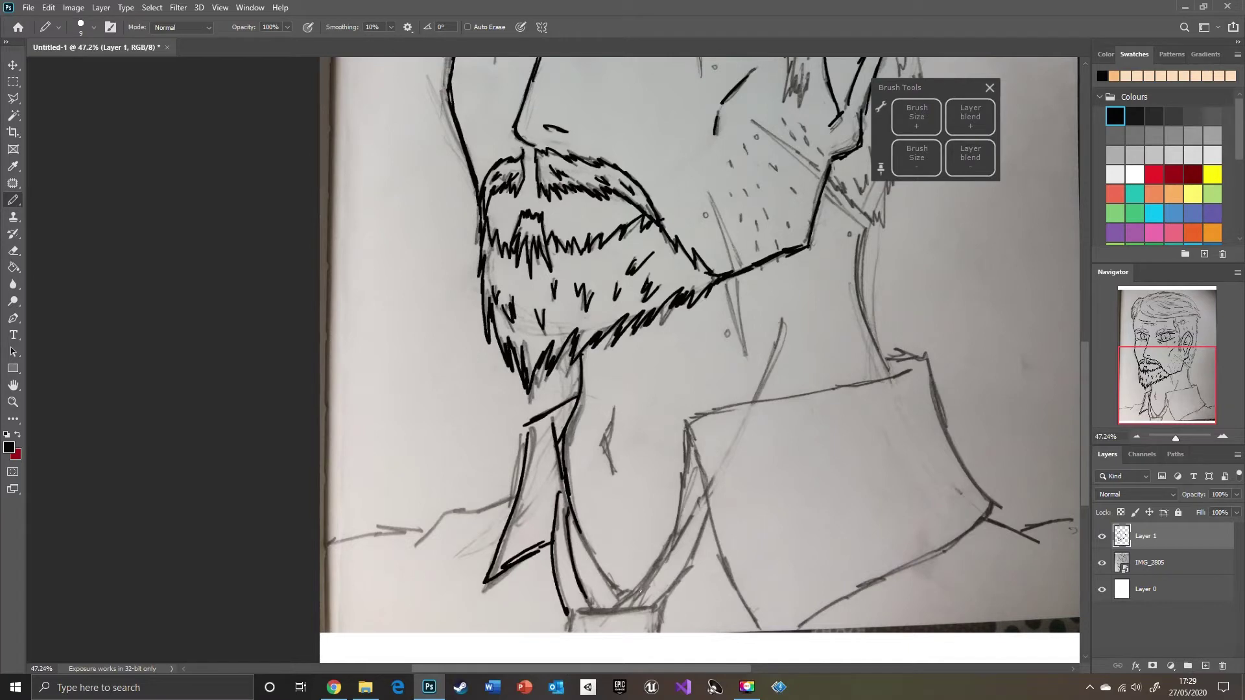
Ink the sides and top edge of the shirt placket, with the small fold lines just above it
drag(1175, 439, 1180, 439)
click(1163, 419)
drag(321, 348, 322, 387)
drag(549, 339, 539, 383)
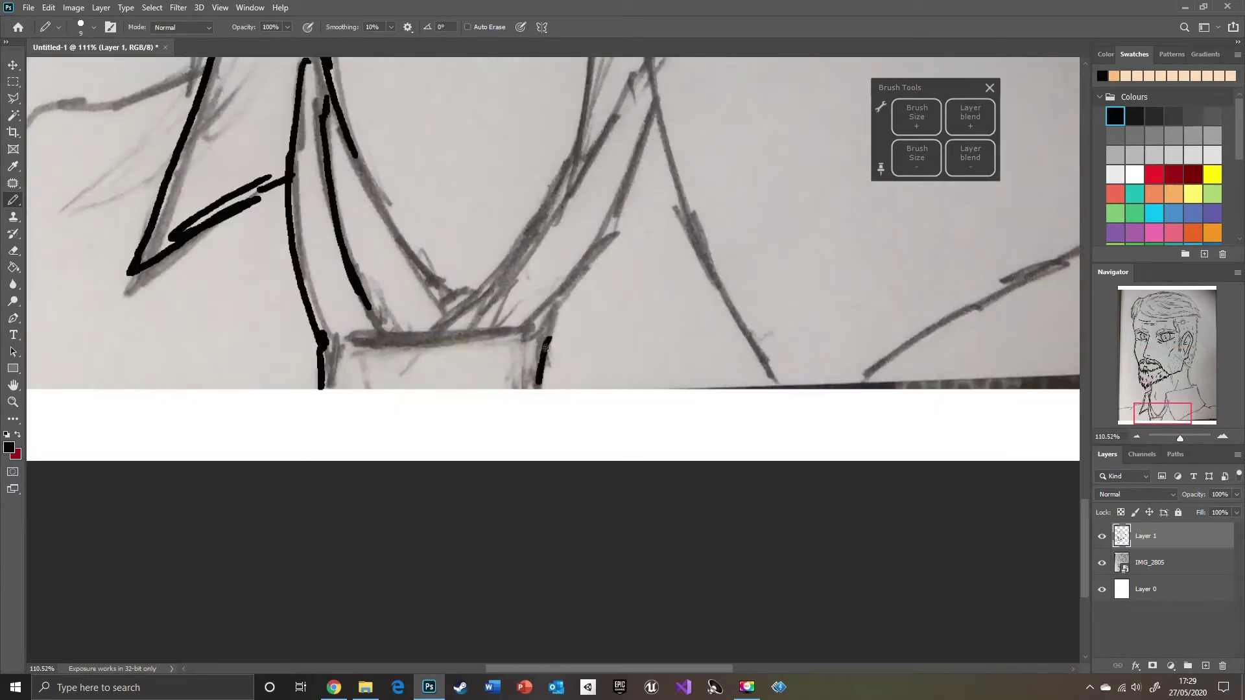
drag(313, 339, 552, 345)
mouse_move(376, 325)
mouse_down()
mouse_move(406, 329)
mouse_move(458, 298)
mouse_move(483, 300)
mouse_up()
drag(531, 327, 565, 292)
Ink the curved edges of the open shirt neckline from the placket up to the right collar point
drag(1161, 418, 1162, 407)
drag(454, 510, 566, 323)
drag(566, 334, 614, 195)
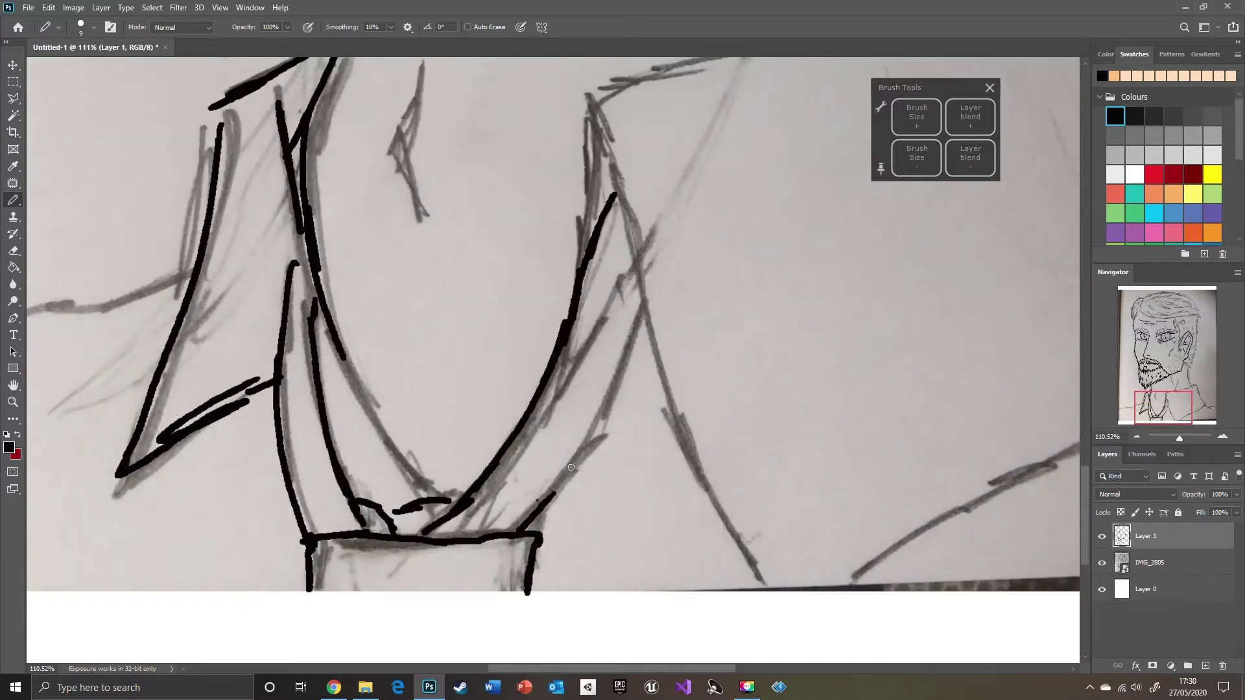
drag(539, 498, 623, 388)
drag(622, 388, 635, 312)
mouse_move(344, 357)
mouse_down()
mouse_move(410, 455)
mouse_move(418, 499)
mouse_up()
drag(411, 454, 524, 358)
drag(520, 359, 591, 238)
drag(585, 256, 595, 111)
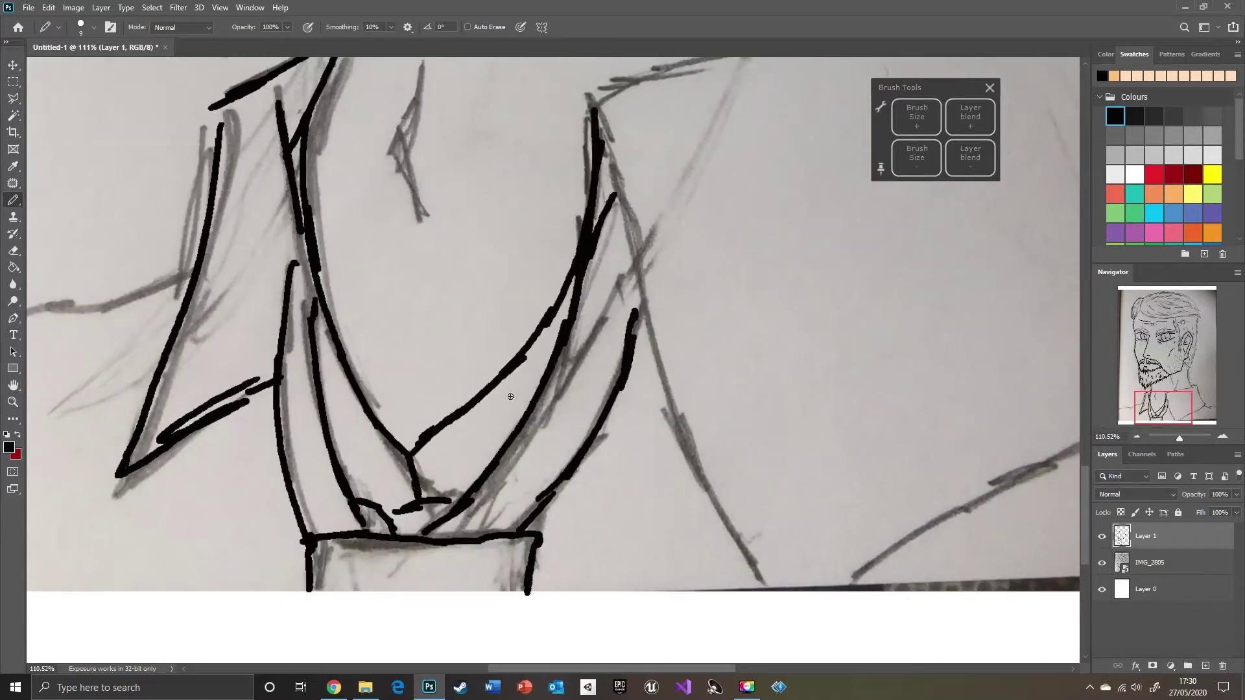
Ink the inner front edge and the lower edge of the large right collar flap
scroll(563, 389, up, 3)
drag(595, 318, 624, 281)
mouse_move(604, 310)
mouse_down()
mouse_move(636, 433)
mouse_move(609, 251)
mouse_move(582, 356)
mouse_up()
drag(579, 310, 601, 401)
drag(591, 351, 739, 660)
mouse_move(739, 660)
mouse_down()
mouse_move(836, 552)
mouse_move(1043, 449)
mouse_up()
click(1203, 405)
mouse_move(670, 498)
mouse_down()
mouse_move(862, 377)
mouse_move(890, 340)
mouse_up()
Ink the top edge and the outer back edge of the right collar flap
click(1200, 390)
drag(196, 412, 275, 379)
drag(201, 411, 363, 366)
mouse_move(309, 373)
mouse_down()
mouse_move(473, 356)
mouse_move(686, 305)
mouse_move(720, 276)
mouse_up()
drag(883, 627, 726, 288)
Close the top of the left collar flap and ink the left shoulder line out to the photo's edge
drag(1204, 393, 1165, 402)
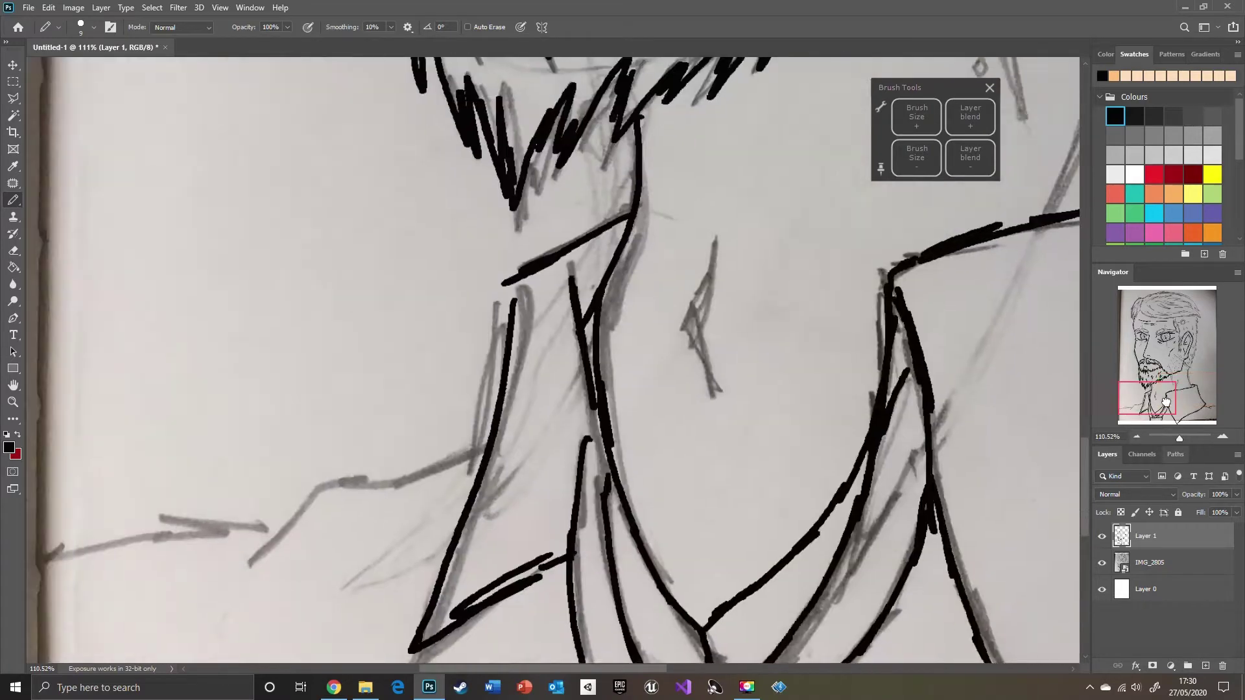
drag(559, 278, 519, 321)
drag(567, 279, 575, 316)
drag(241, 564, 474, 447)
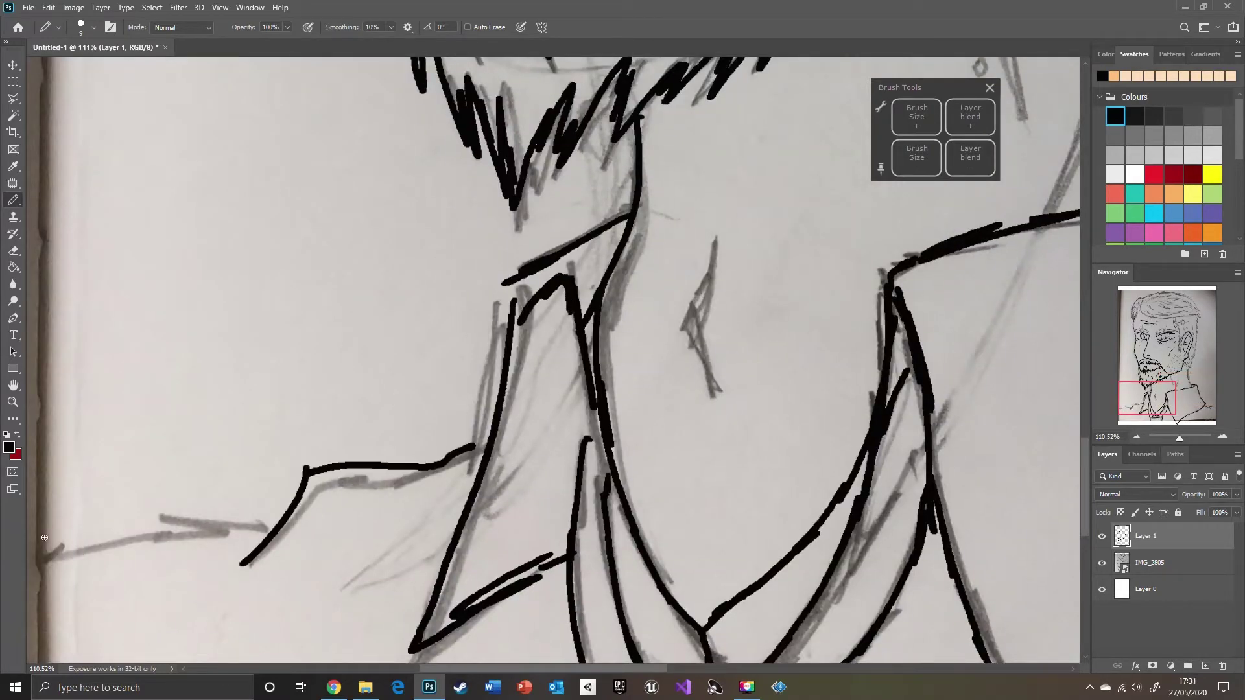
drag(33, 556, 282, 518)
Ink the right shoulder line from the collar's outer corner outward
drag(1147, 398, 1186, 400)
drag(872, 460, 983, 516)
drag(957, 485, 1077, 460)
Extend both sides of the shirt placket down to the bottom edge of the canvas with the pencil
drag(1189, 390, 1101, 419)
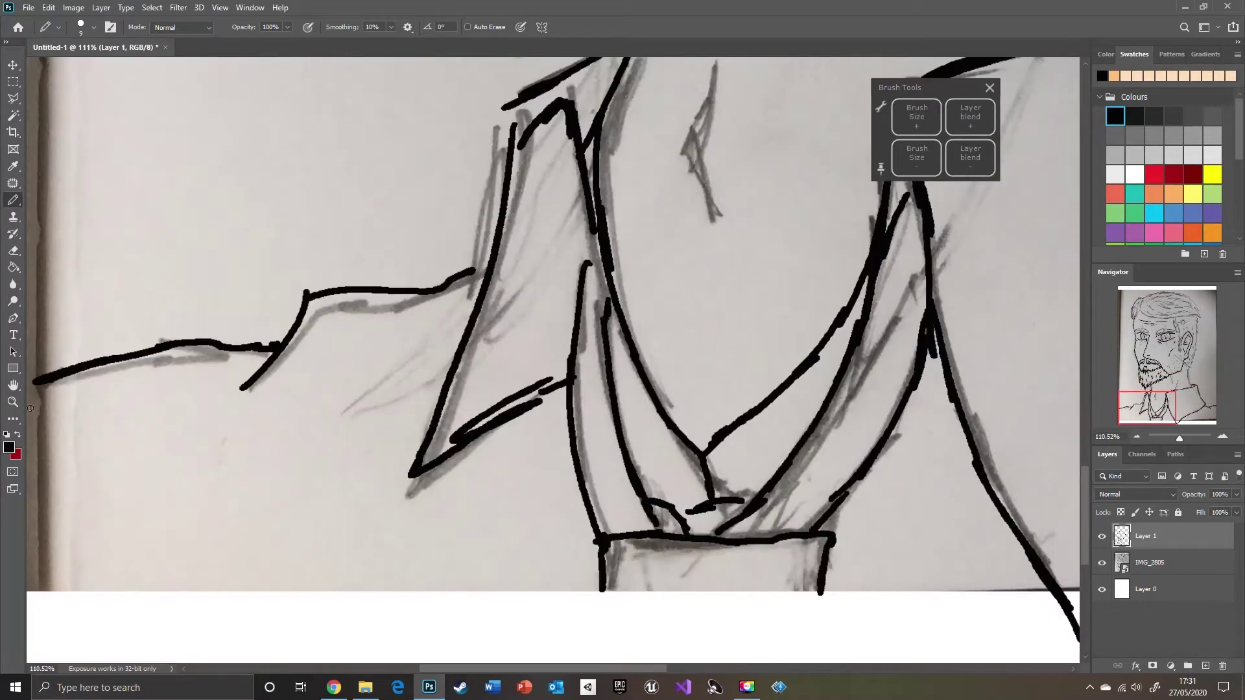
drag(13, 369, 41, 383)
key(b)
mouse_move(1164, 413)
mouse_down()
mouse_move(1180, 394)
mouse_move(1170, 458)
mouse_up()
drag(499, 583, 505, 659)
drag(714, 589, 702, 661)
Ink the slanted neck line above the collar and the Adam's apple
drag(1158, 410, 1175, 394)
drag(601, 332, 663, 163)
drag(266, 504, 262, 356)
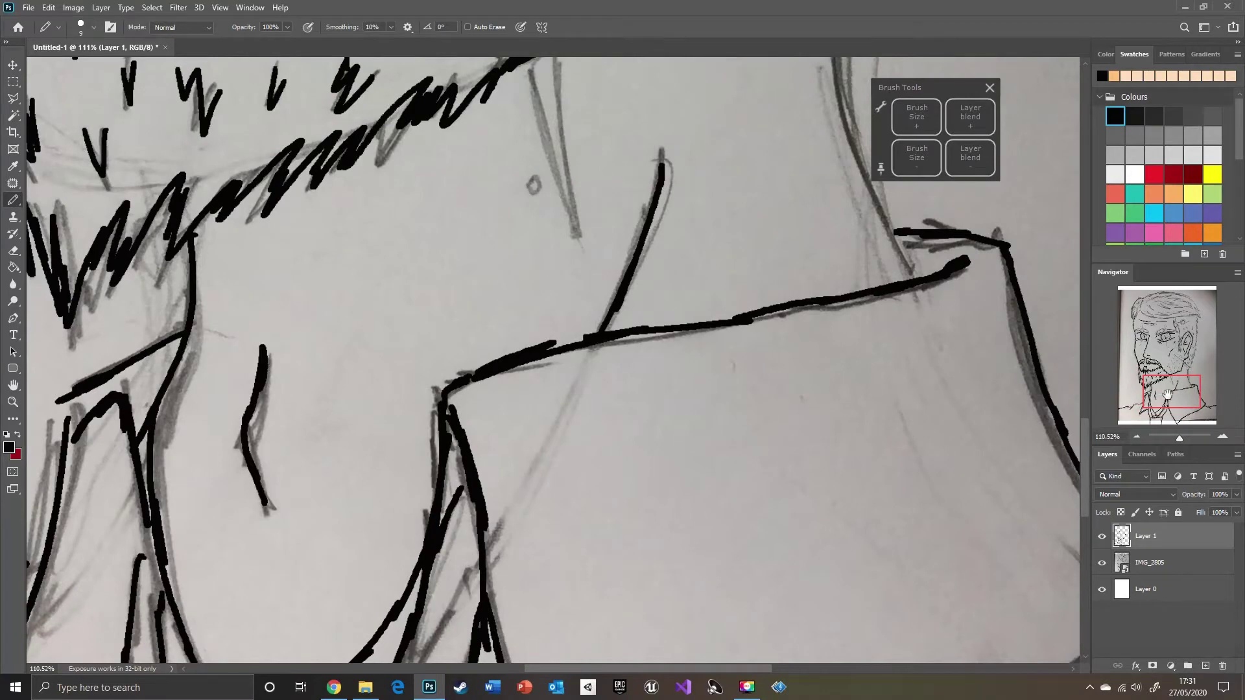
Ink the pointed marking that crosses the jaw behind the beard, with a small dot at each end
drag(1167, 394, 1172, 376)
mouse_move(447, 405)
mouse_down()
mouse_move(493, 589)
mouse_move(484, 565)
mouse_up()
drag(451, 518, 450, 519)
mouse_move(410, 197)
mouse_down()
mouse_move(442, 367)
mouse_move(486, 373)
mouse_move(470, 380)
mouse_up()
key(ctrl+z)
drag(402, 243, 404, 245)
Ink the long diagonal marking crossing the jaw below the ear and clean up its overlap with the jawline
drag(1176, 378, 1183, 367)
drag(569, 408, 656, 503)
mouse_move(577, 389)
mouse_down()
mouse_move(647, 511)
mouse_move(637, 476)
mouse_move(632, 501)
mouse_up()
key(e)
key(b)
drag(409, 240, 544, 376)
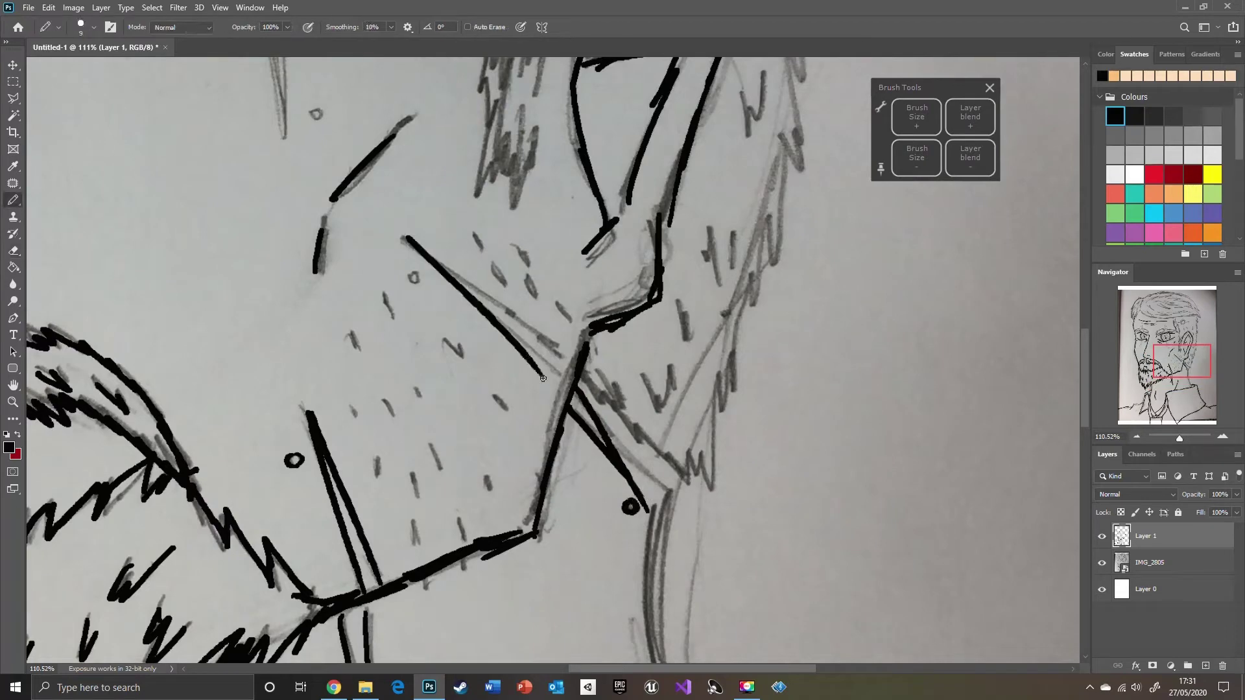
key(ctrl+z)
drag(409, 243, 570, 394)
drag(410, 237, 587, 373)
key(e)
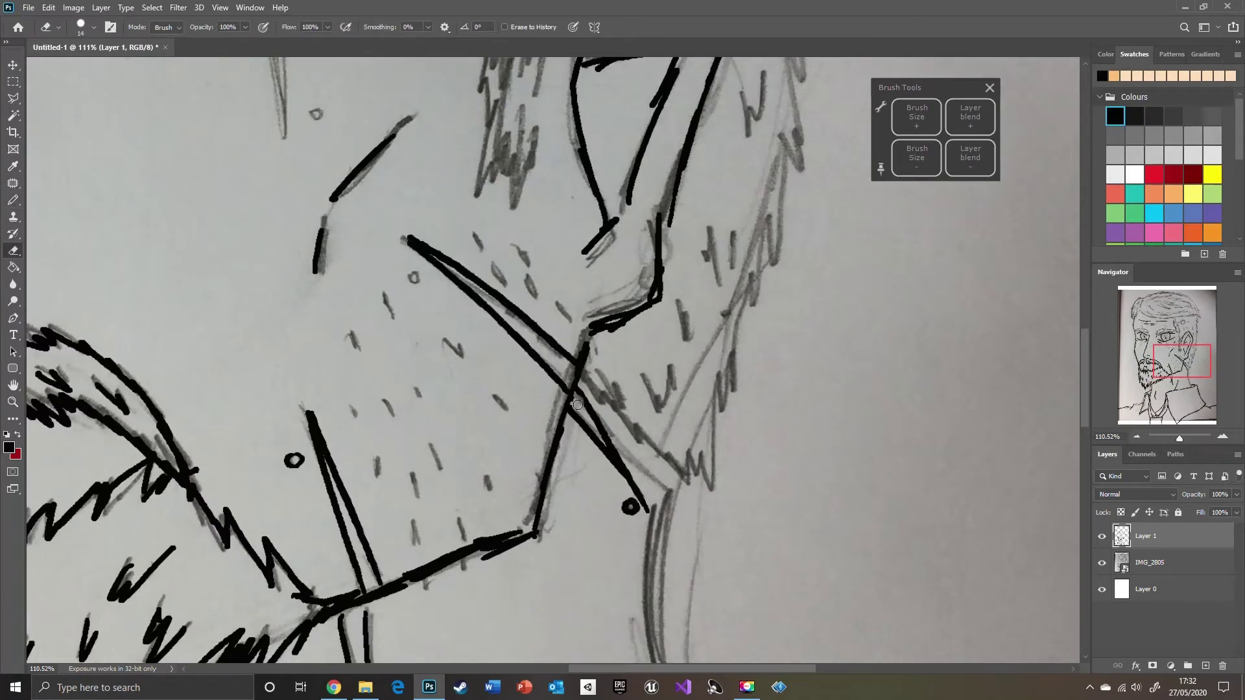
key(b)
Ink the short stubble strokes on the cheek between the two jaw markings
mouse_move(1182, 361)
mouse_down()
mouse_move(1173, 351)
mouse_move(1173, 363)
mouse_up()
mouse_move(544, 424)
mouse_down()
mouse_move(542, 439)
mouse_move(580, 462)
mouse_up()
drag(577, 493, 581, 517)
drag(625, 484, 630, 503)
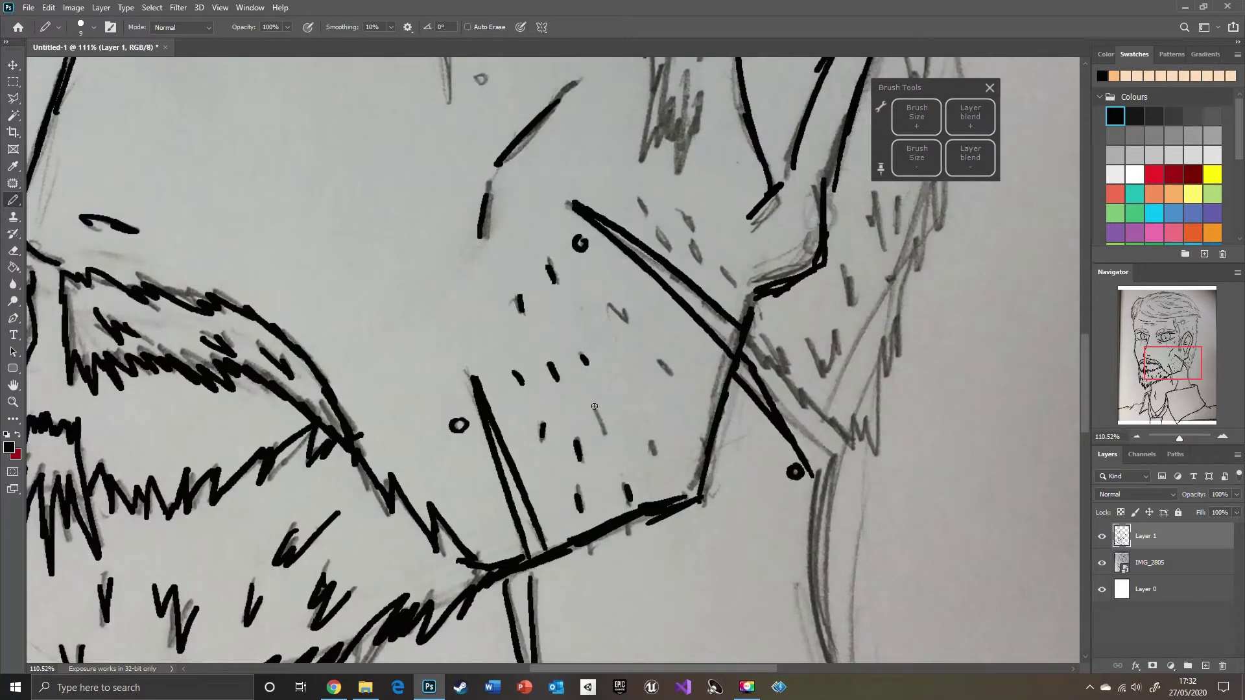
drag(596, 413, 603, 428)
drag(649, 445, 656, 458)
drag(660, 360, 672, 373)
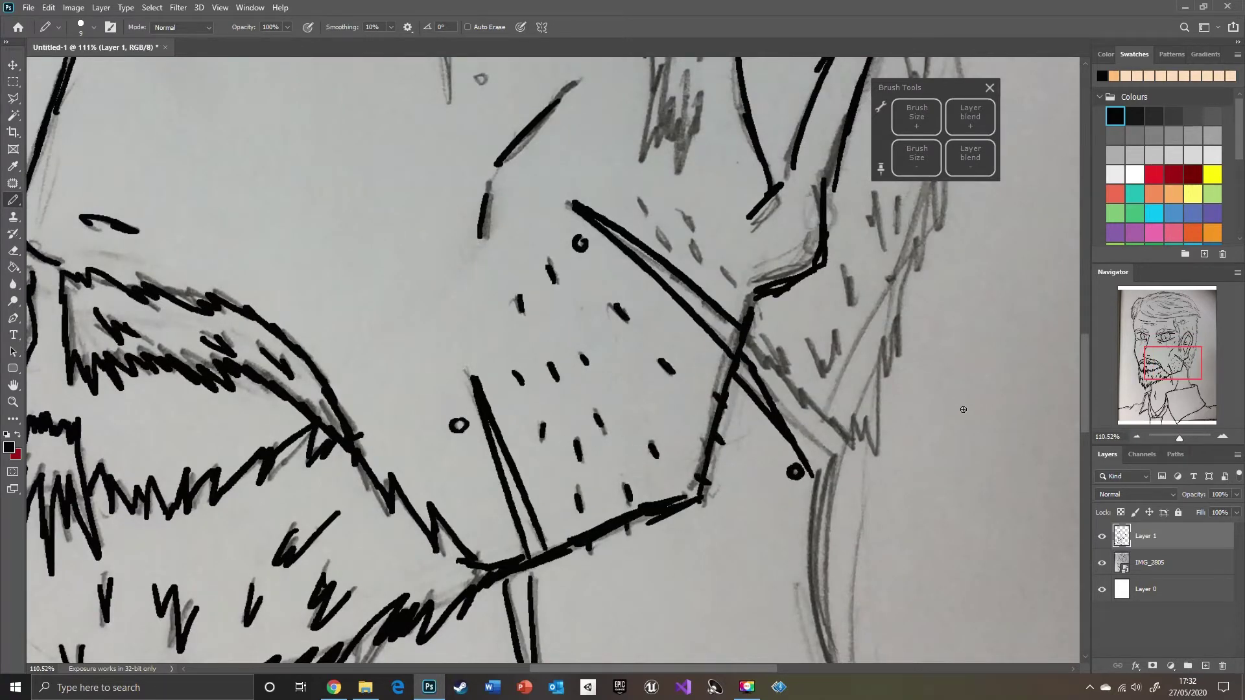
Ink the pointed markings below and above the right eye with their small dots
drag(1182, 367, 1183, 347)
drag(424, 356, 451, 485)
key(e)
key(b)
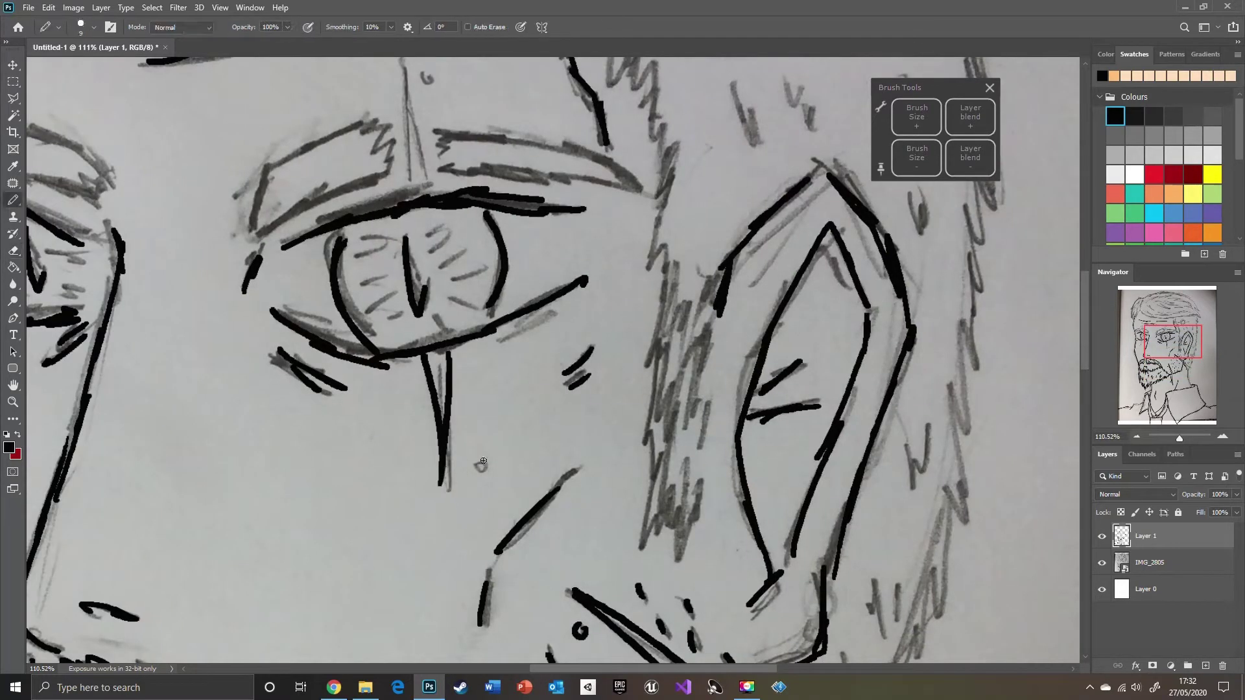
drag(1173, 344, 1167, 335)
drag(498, 229, 497, 345)
mouse_move(500, 230)
mouse_down()
mouse_move(518, 356)
mouse_move(496, 366)
mouse_up()
drag(519, 243, 522, 240)
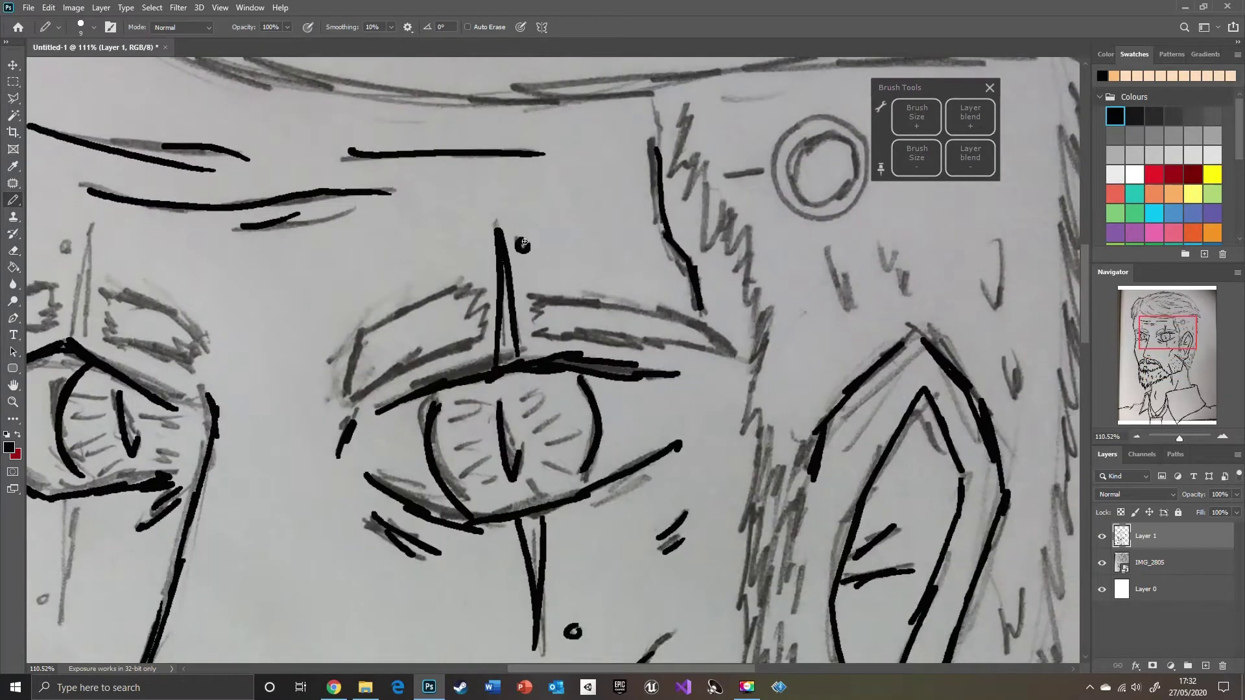
Ink the pointed markings above and below the left eye
drag(1182, 324, 1162, 324)
mouse_move(477, 227)
mouse_down()
mouse_move(444, 353)
mouse_move(469, 354)
mouse_move(457, 356)
mouse_up()
key(ctrl+z)
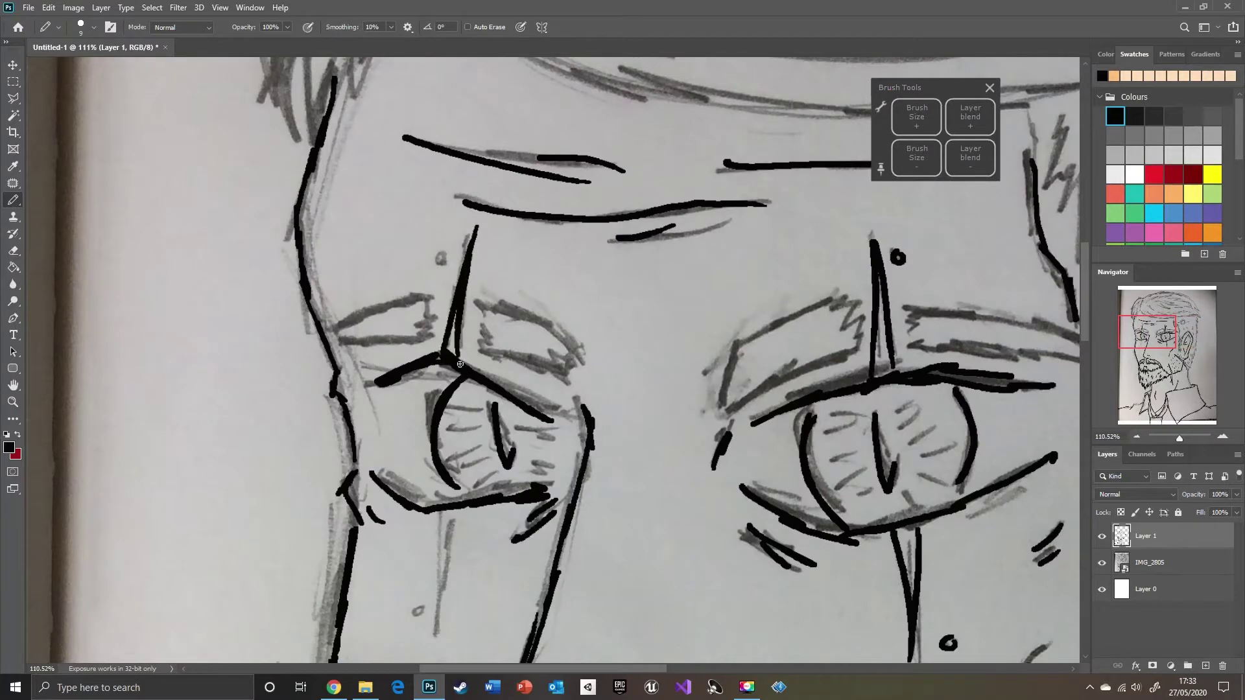
drag(444, 511, 438, 640)
drag(461, 509, 437, 616)
Thicken the slit pupils of both eyes
drag(1162, 335, 1176, 344)
drag(645, 243, 654, 301)
drag(264, 233, 274, 267)
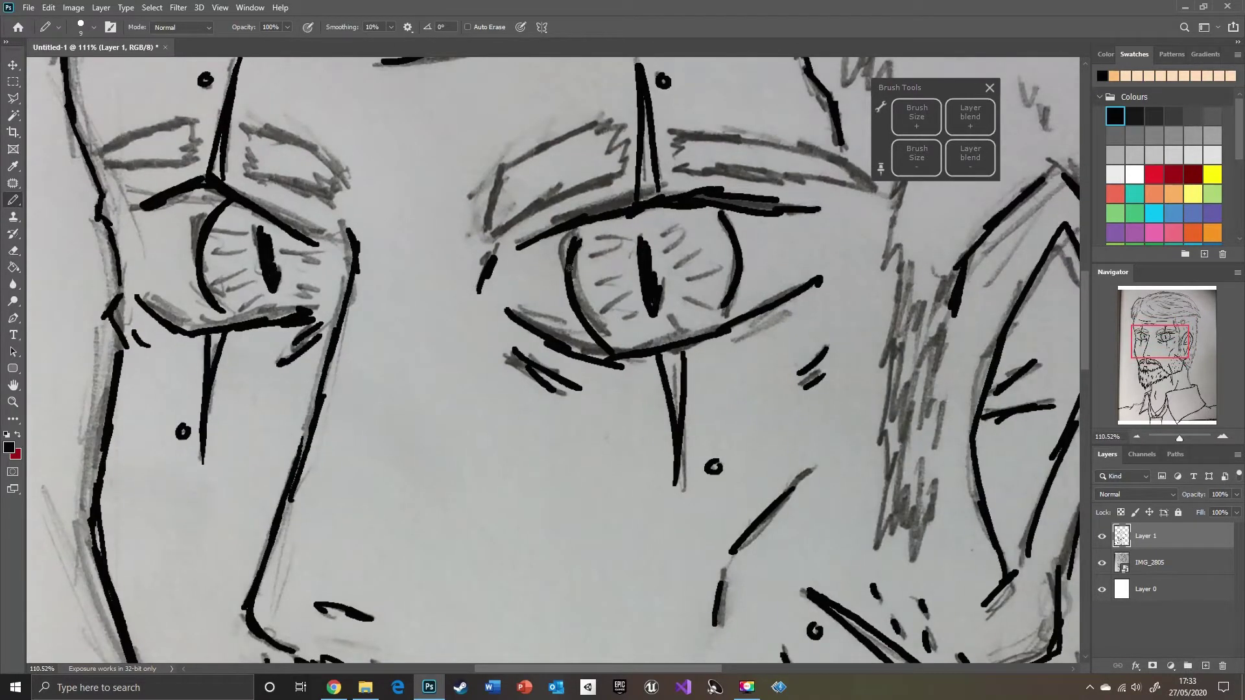
Ink the short radial lines in the right eye's iris
drag(618, 298, 605, 310)
drag(633, 314, 623, 326)
drag(669, 314, 677, 324)
mouse_move(686, 295)
mouse_down()
mouse_move(714, 309)
mouse_move(714, 261)
mouse_up()
drag(675, 259, 697, 242)
drag(665, 246, 681, 233)
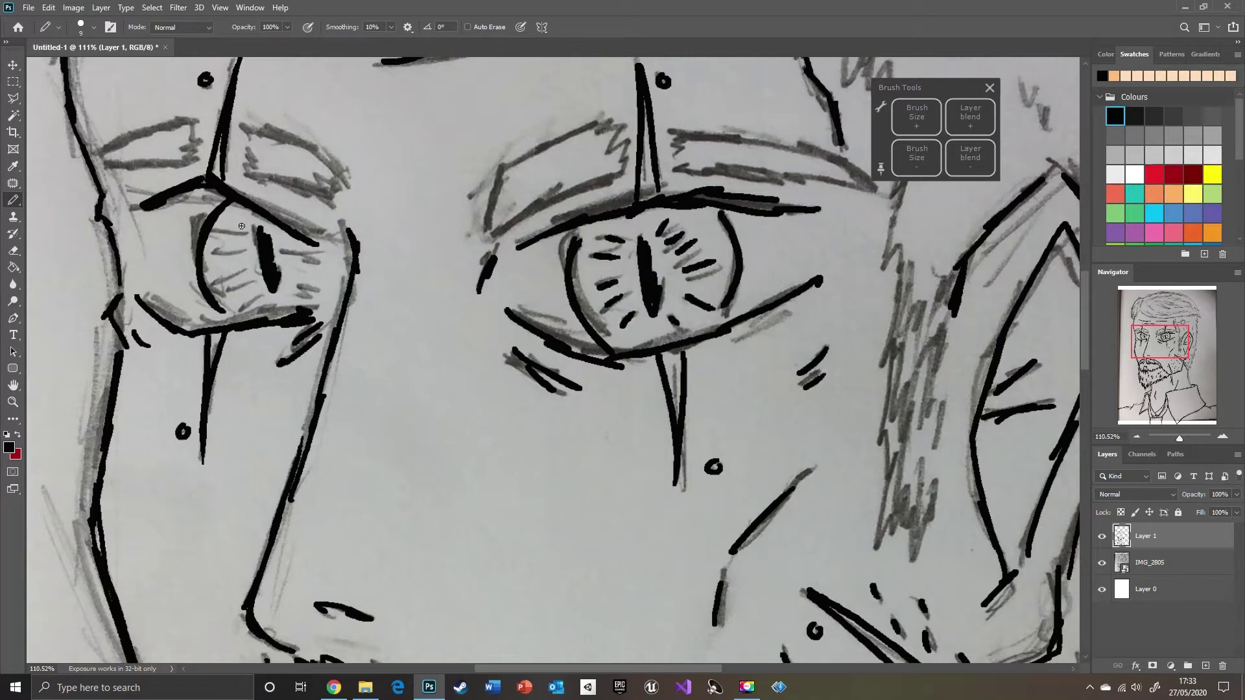
Ink the short radial lines in the left eye's iris
drag(245, 226, 230, 219)
drag(238, 243, 214, 240)
drag(240, 267, 212, 273)
mouse_move(248, 279)
mouse_down()
mouse_move(230, 290)
mouse_move(240, 309)
mouse_up()
drag(292, 293, 311, 298)
drag(295, 258, 314, 260)
Outline both halves of the left eyebrow with jagged edges where the marking splits it
drag(1165, 342, 1152, 334)
mouse_move(481, 264)
mouse_down()
mouse_move(571, 313)
mouse_move(568, 334)
mouse_up()
mouse_move(483, 313)
mouse_down()
mouse_move(556, 334)
mouse_move(481, 264)
mouse_up()
mouse_move(332, 291)
mouse_down()
mouse_move(430, 258)
mouse_move(431, 302)
mouse_up()
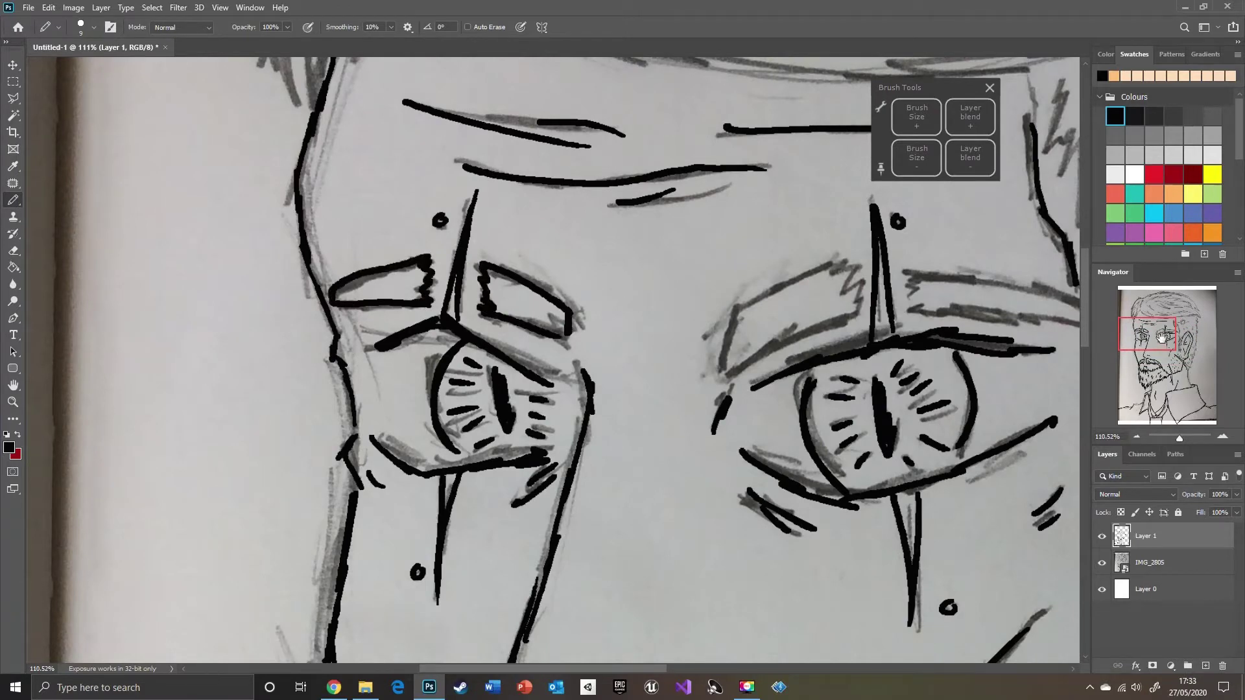
Outline both halves of the right eyebrow with jagged edges at the split
drag(1161, 337, 1173, 342)
drag(528, 228, 513, 295)
mouse_move(513, 295)
mouse_down()
mouse_move(638, 234)
mouse_move(636, 198)
mouse_move(526, 226)
mouse_up()
key(ctrl+z)
mouse_move(699, 188)
mouse_down()
mouse_move(772, 195)
mouse_move(896, 247)
mouse_move(841, 241)
mouse_up()
Ink the back of the neck and the jagged hair edge from the nape up the back of the head
drag(1163, 347, 1193, 387)
drag(583, 188, 631, 537)
drag(1194, 385, 1197, 371)
mouse_move(492, 331)
mouse_down()
mouse_move(617, 452)
mouse_move(704, 114)
mouse_up()
drag(1189, 362, 1190, 340)
mouse_move(697, 496)
mouse_down()
mouse_move(713, 528)
mouse_move(712, 330)
mouse_move(736, 204)
mouse_move(728, 142)
mouse_up()
drag(1204, 349, 1206, 337)
mouse_move(732, 354)
mouse_down()
mouse_move(717, 272)
mouse_move(721, 107)
mouse_up()
drag(639, 324, 650, 267)
Ink the small hair tufts behind the ear and down towards the nape
drag(1188, 338, 1187, 349)
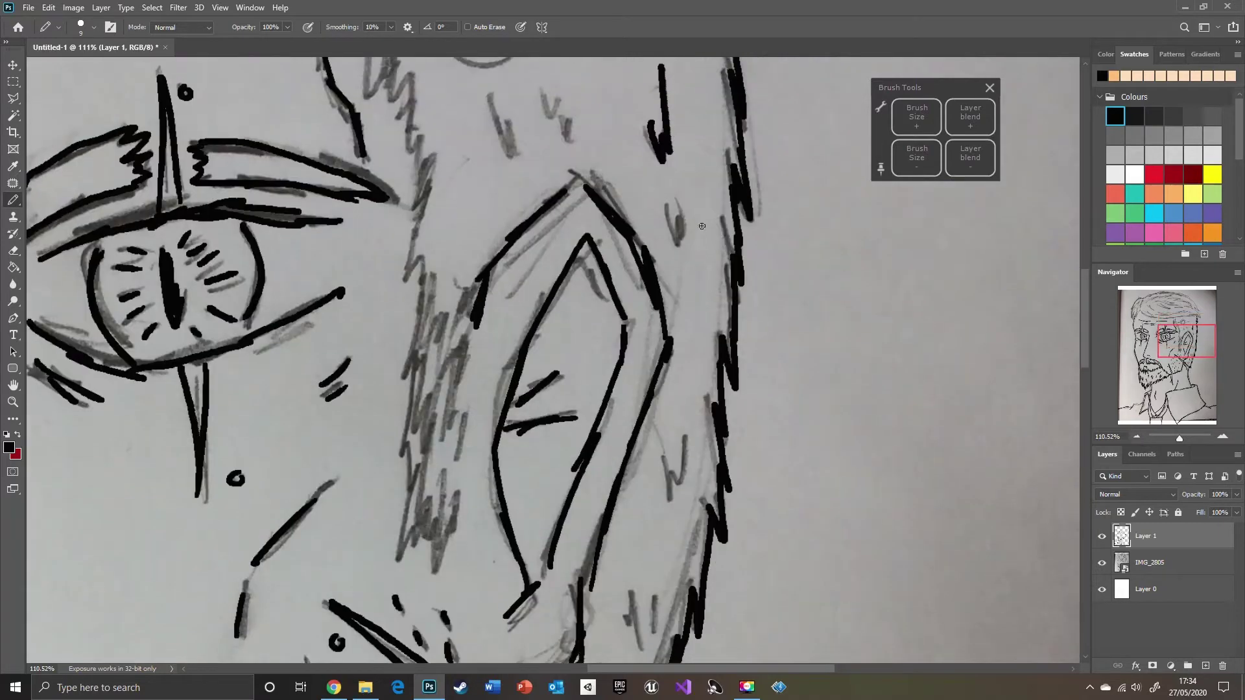
drag(659, 205, 687, 214)
drag(657, 461, 690, 428)
drag(627, 597, 644, 603)
drag(656, 574, 668, 579)
drag(1188, 338, 1184, 359)
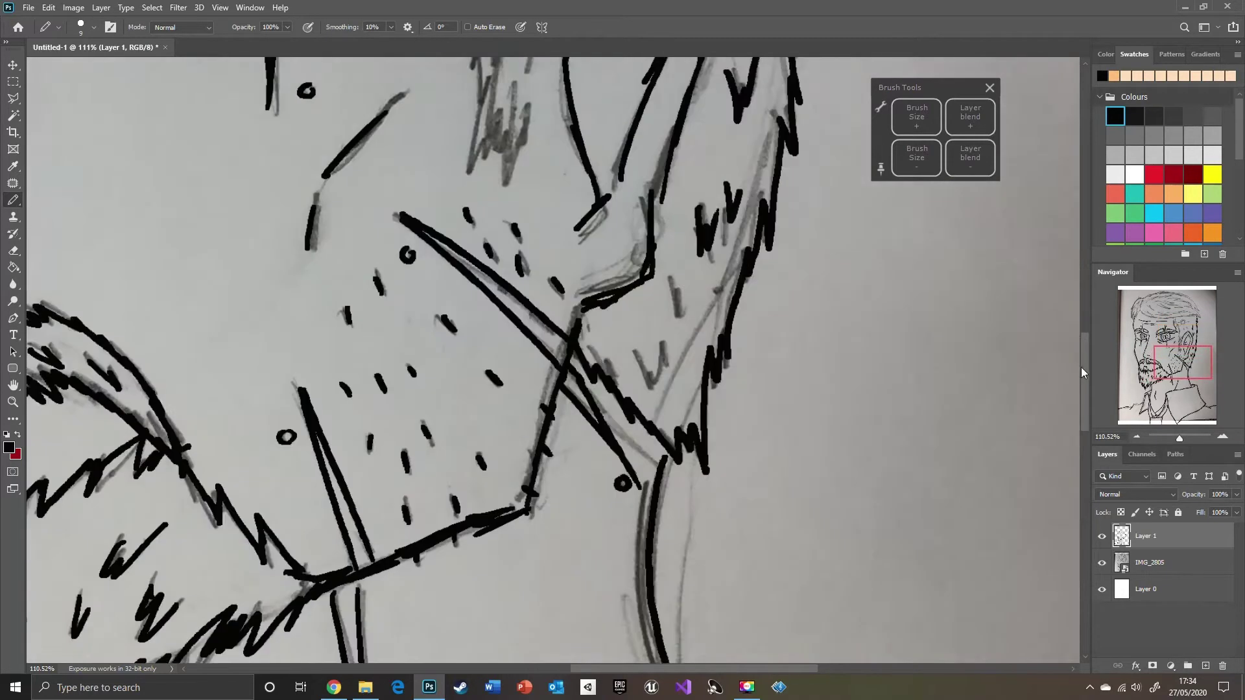
mouse_move(634, 346)
mouse_down()
mouse_move(668, 344)
mouse_move(617, 376)
mouse_up()
mouse_move(671, 280)
mouse_down()
mouse_move(681, 319)
mouse_move(702, 282)
mouse_up()
Ink the two small hair tufts above the ear
drag(1192, 369, 1191, 341)
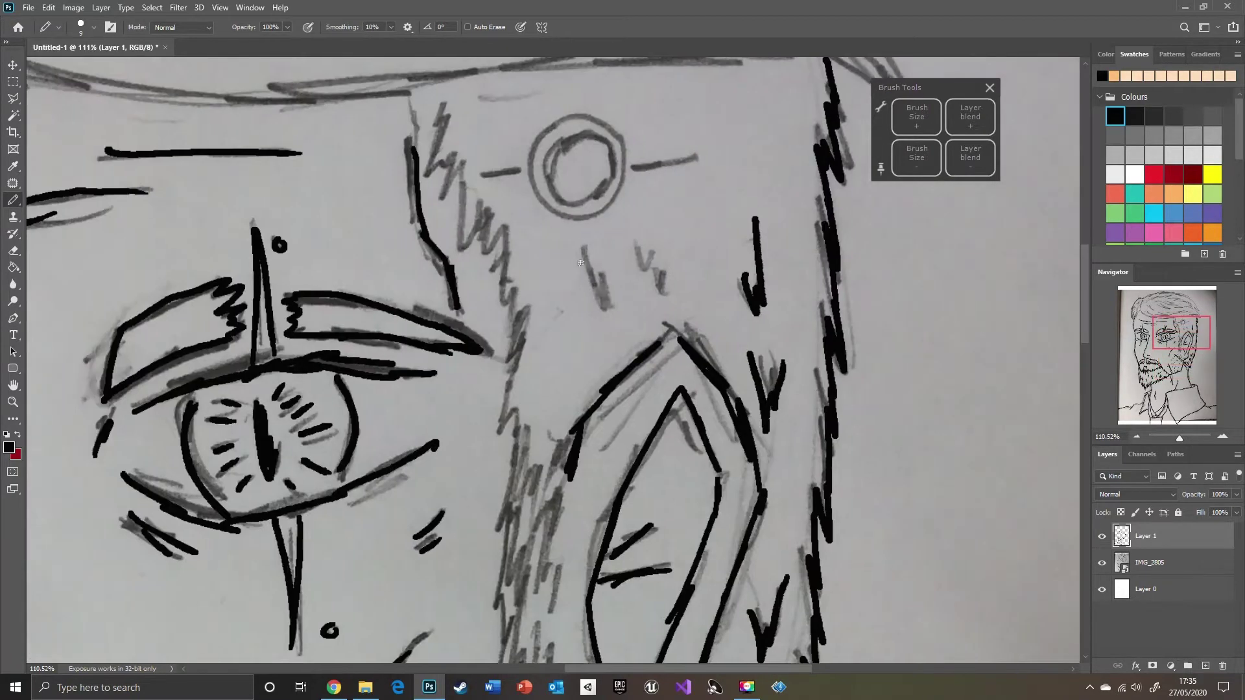
drag(579, 253, 601, 328)
drag(638, 249, 661, 298)
Draw an ellipse shape about 112 by 137 px beside the circle sketched on the side of the head
mouse_move(571, 120)
mouse_down()
mouse_move(610, 122)
mouse_move(561, 214)
mouse_move(497, 214)
mouse_up()
key(ctrl+z)
right_click(13, 368)
click(65, 392)
Give the ellipse a white fill and a black stroke 10.14 px wide
click(826, 382)
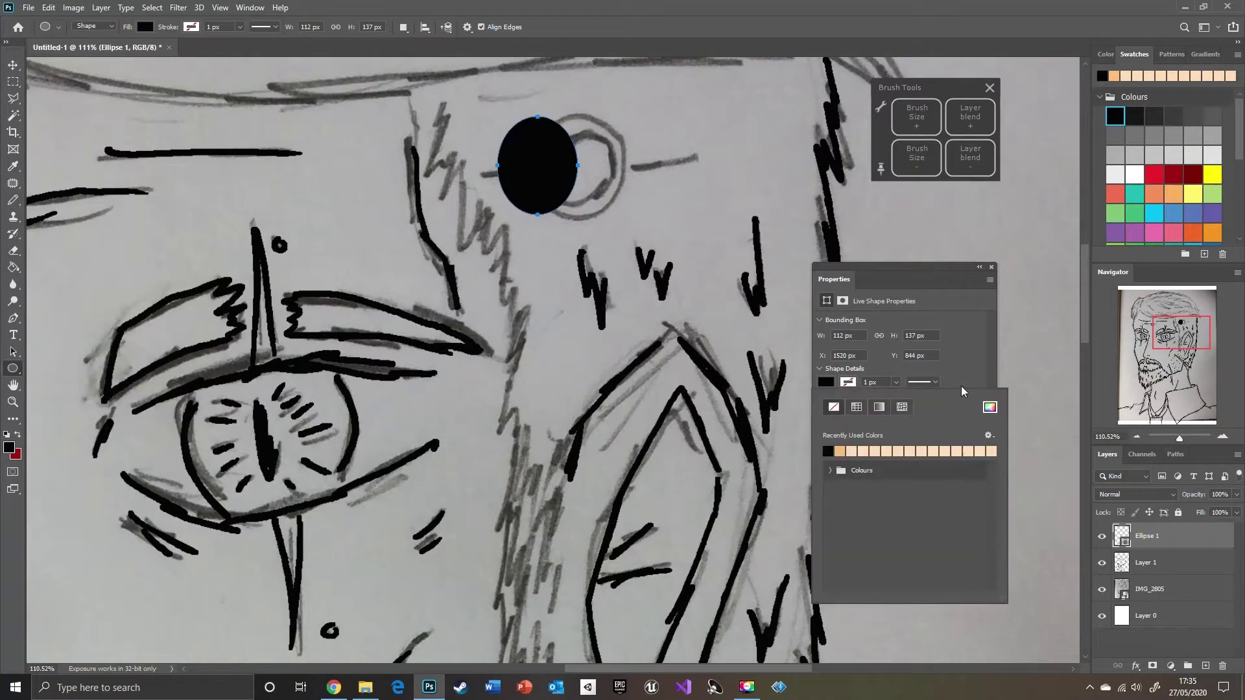
click(830, 385)
click(1134, 173)
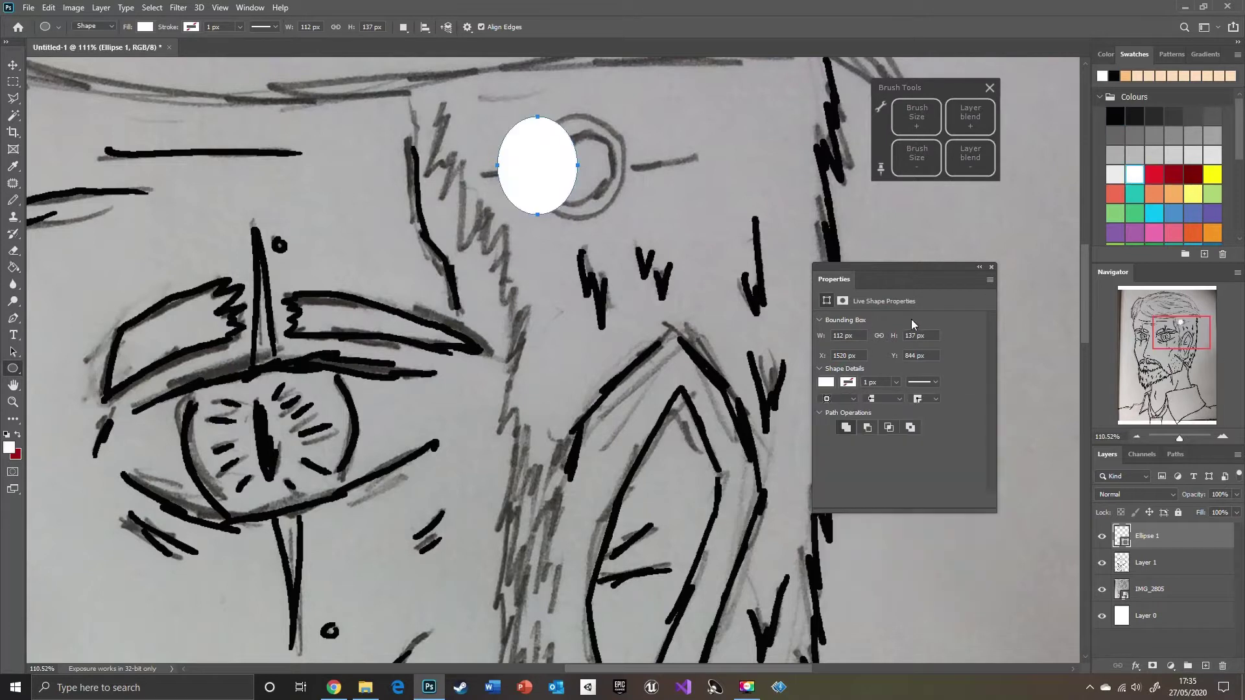
click(847, 382)
click(839, 451)
click(897, 383)
drag(886, 397, 898, 397)
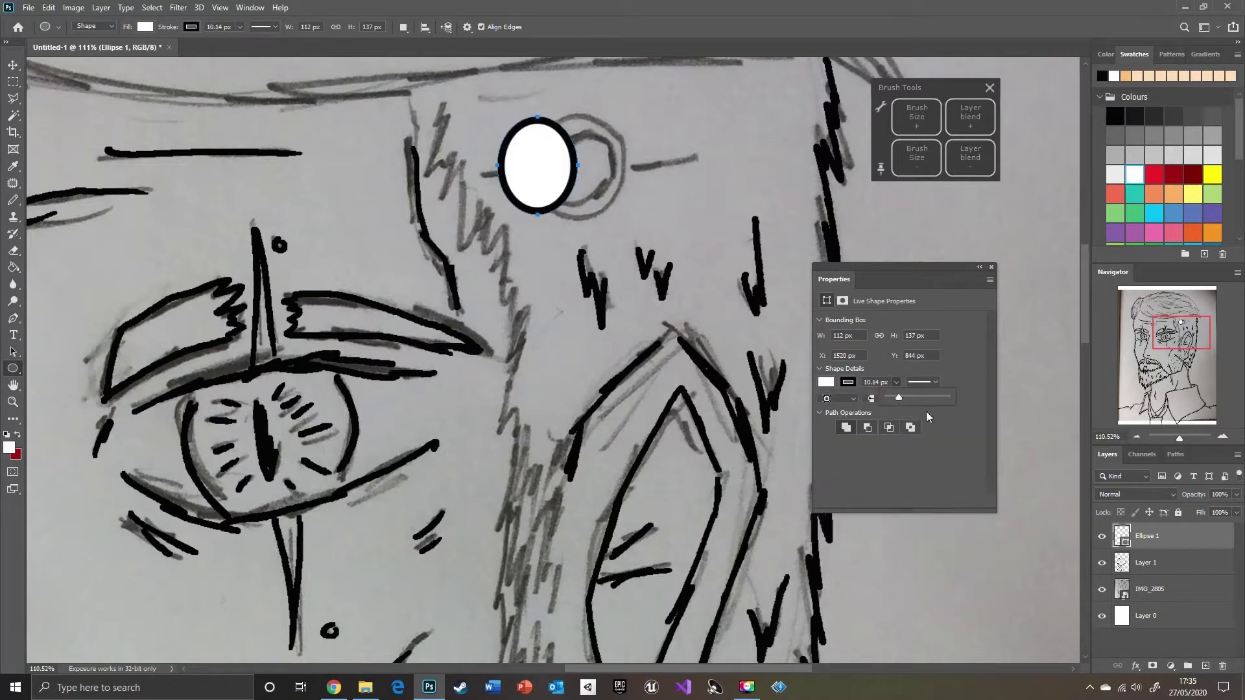
Change the ellipse's stroke colour to light blue with a white fill
click(826, 384)
click(1154, 212)
click(847, 383)
click(830, 451)
click(852, 452)
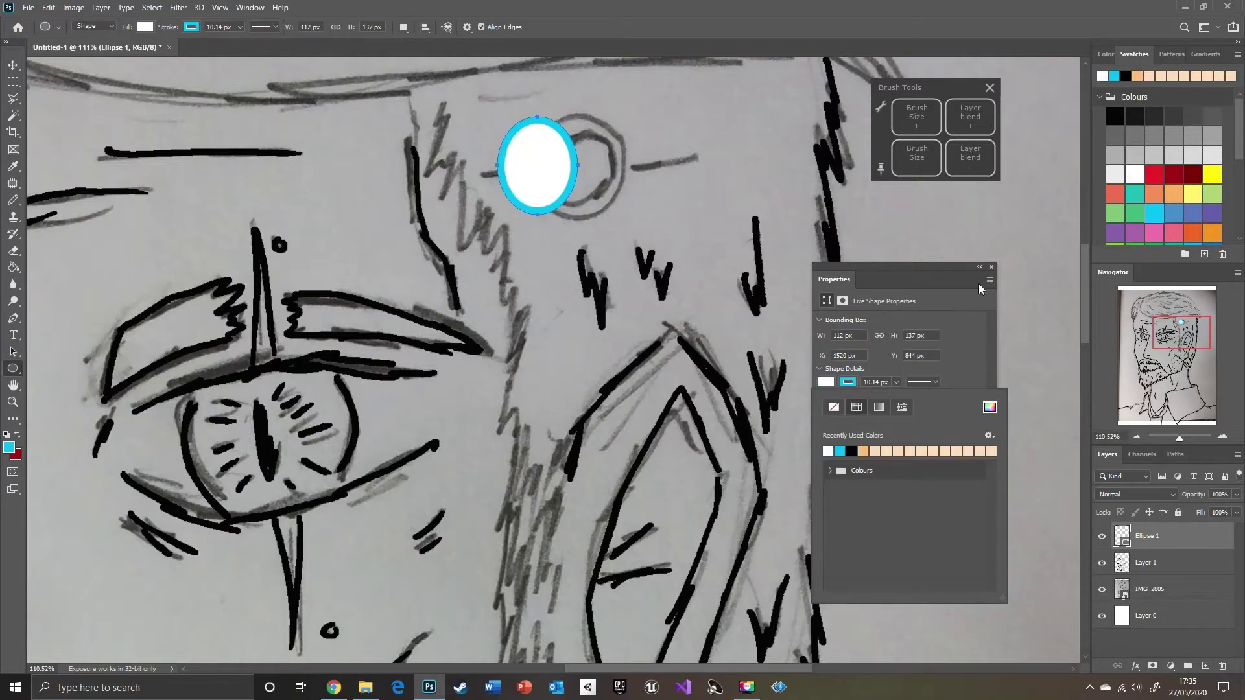
Move the ellipse onto the circle sketched on the side of the head and scale it to about 110%
click(992, 267)
click(12, 65)
mouse_move(543, 180)
mouse_down()
mouse_move(584, 180)
mouse_move(623, 222)
mouse_up()
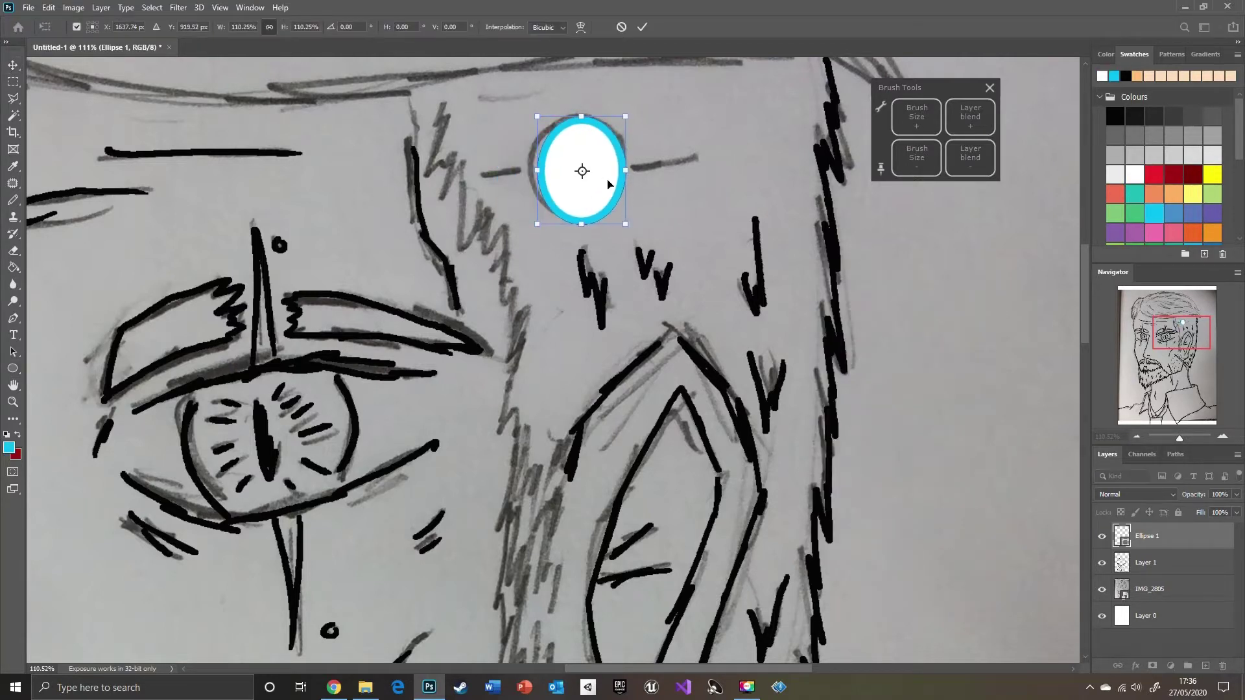
Rasterize the ellipse's shape layer
key(w)
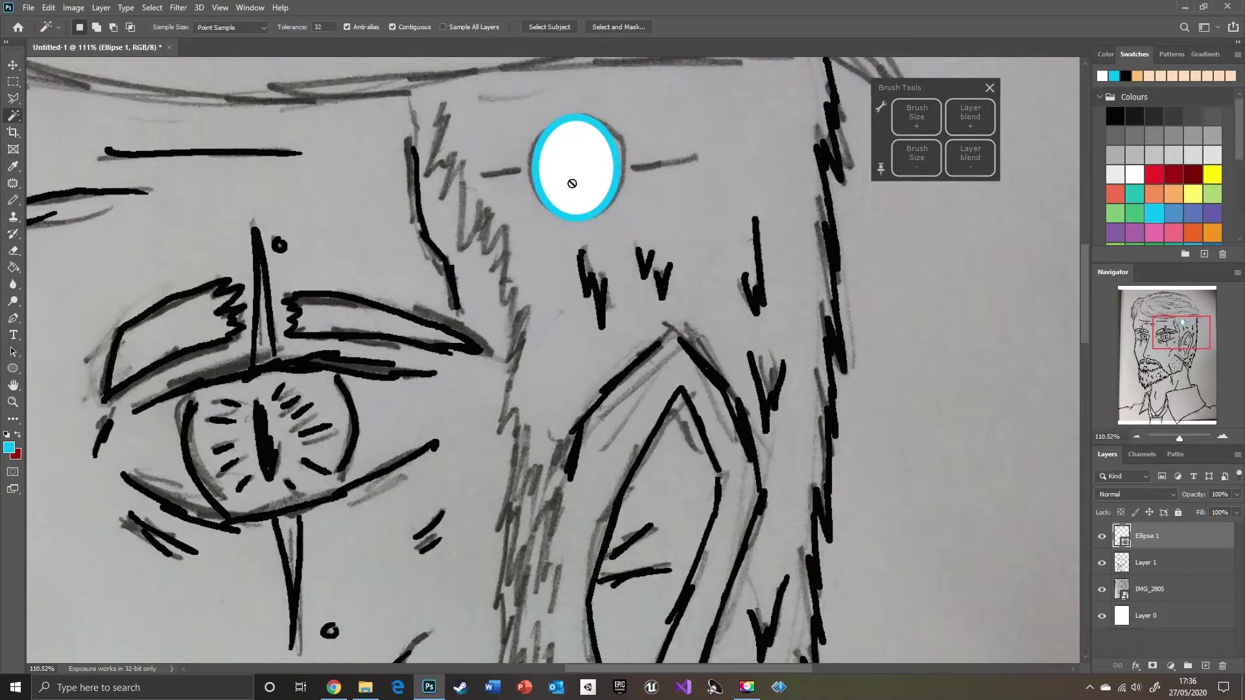
key(l)
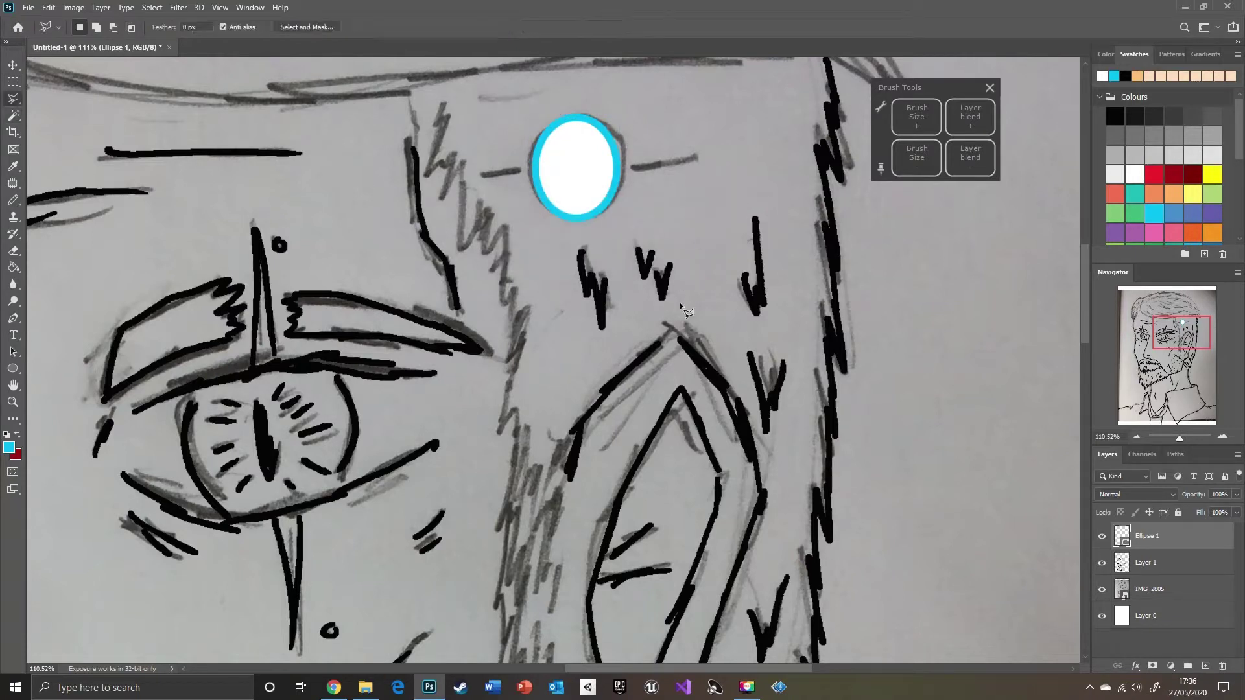
key(b)
click(612, 296)
click(564, 256)
key(v)
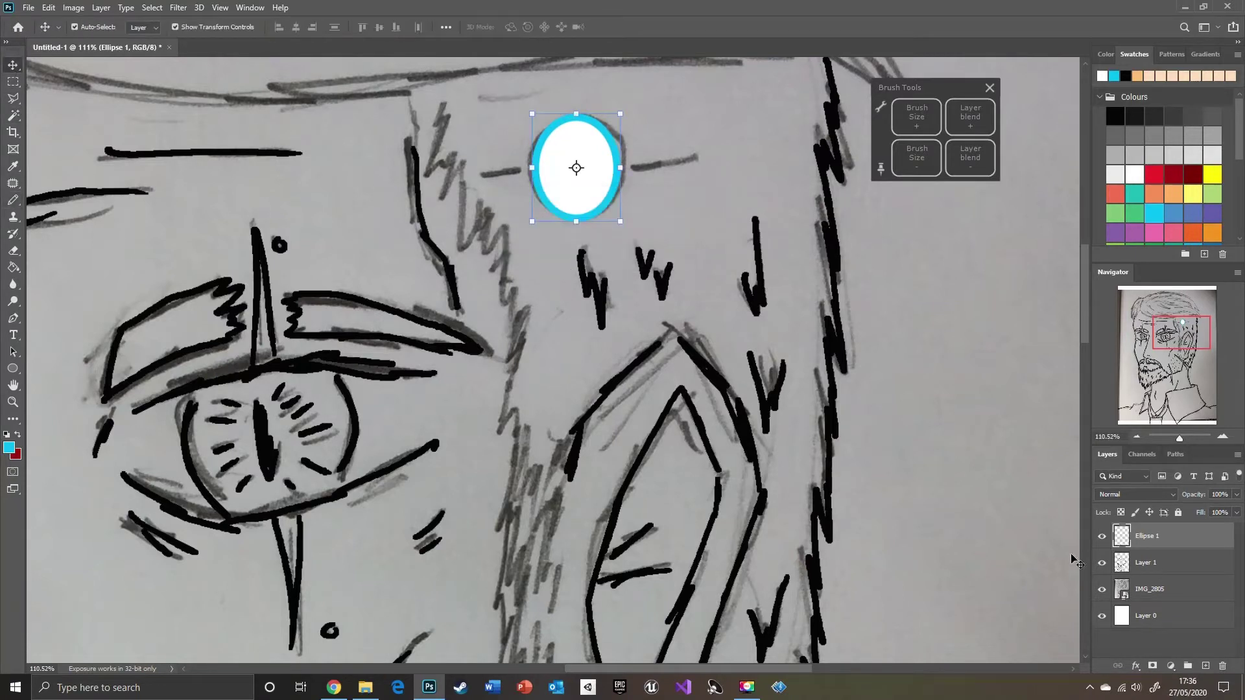
Ink the jagged edges of the sideburn in black with the Pencil tool on Layer 1
click(1102, 563)
click(1102, 563)
click(1122, 564)
drag(1165, 350, 1173, 332)
key(b)
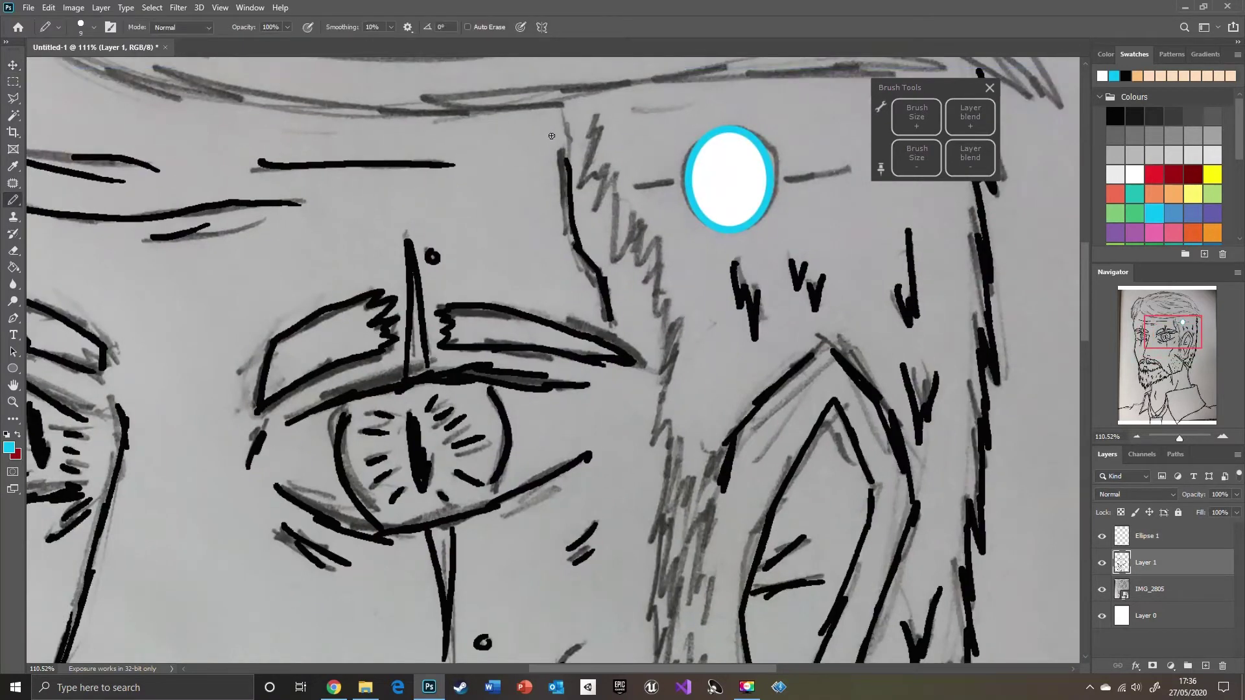
drag(596, 109, 589, 154)
key(ctrl+z)
click(1114, 112)
mouse_move(589, 103)
mouse_down()
mouse_move(668, 328)
mouse_move(674, 461)
mouse_up()
scroll(931, 370, down, 5)
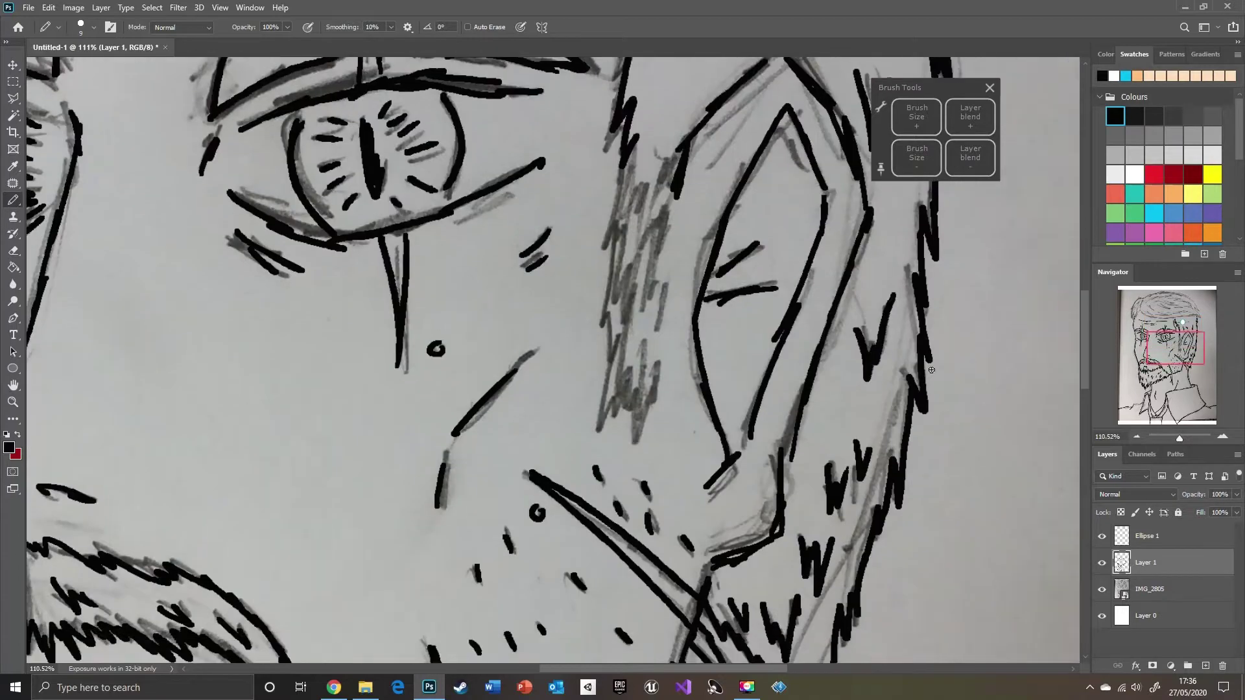
mouse_move(626, 157)
mouse_down()
mouse_move(607, 281)
mouse_move(618, 397)
mouse_move(674, 195)
mouse_move(625, 441)
mouse_move(593, 276)
mouse_move(619, 334)
mouse_move(651, 193)
mouse_move(778, 196)
mouse_up()
key(ctrl+z)
Ink the paired tapering lines on both sides of the temple ellipse
scroll(674, 197, up, 5)
key(ctrl+z)
drag(677, 192, 782, 182)
drag(677, 204, 773, 189)
drag(593, 198, 542, 205)
key(ctrl+z)
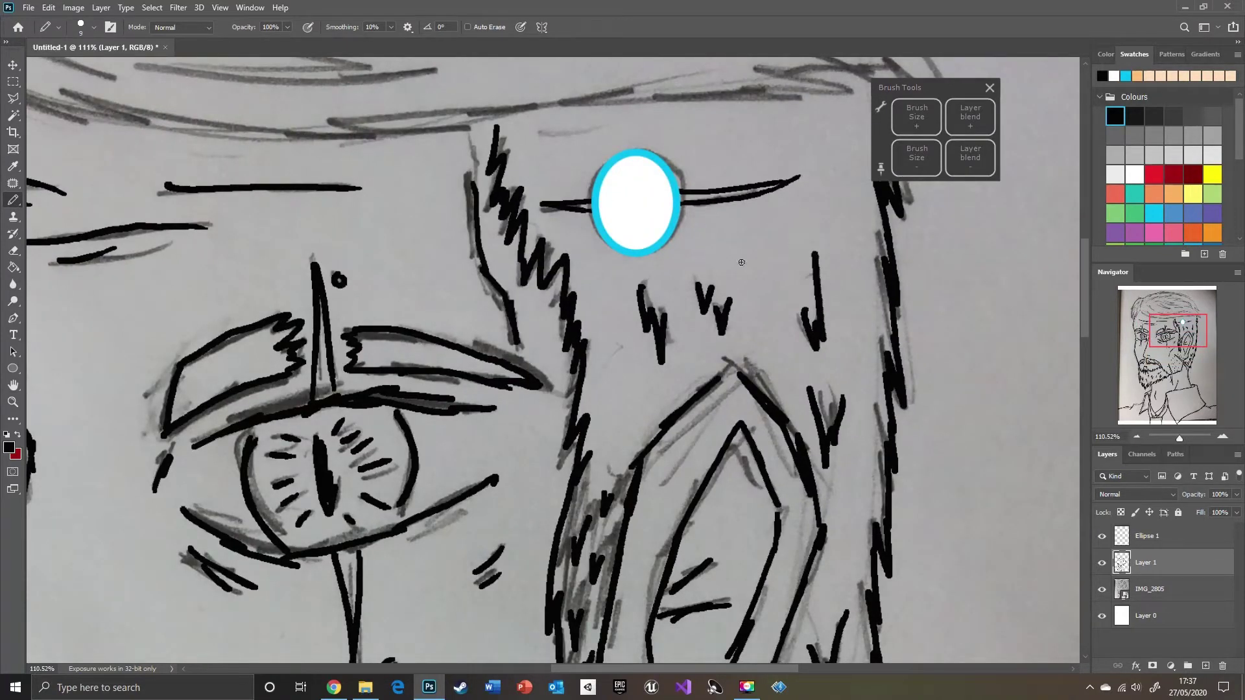
Ink the pointed hairline peak above the forehead, with the jagged locks running down on both sides of it
mouse_move(1179, 336)
mouse_down()
mouse_move(1165, 342)
mouse_move(1160, 391)
mouse_move(1182, 329)
mouse_move(1144, 314)
mouse_up()
drag(277, 286, 293, 418)
mouse_move(317, 365)
mouse_down()
mouse_move(399, 211)
mouse_move(494, 334)
mouse_up()
drag(467, 290, 616, 363)
drag(559, 327, 603, 356)
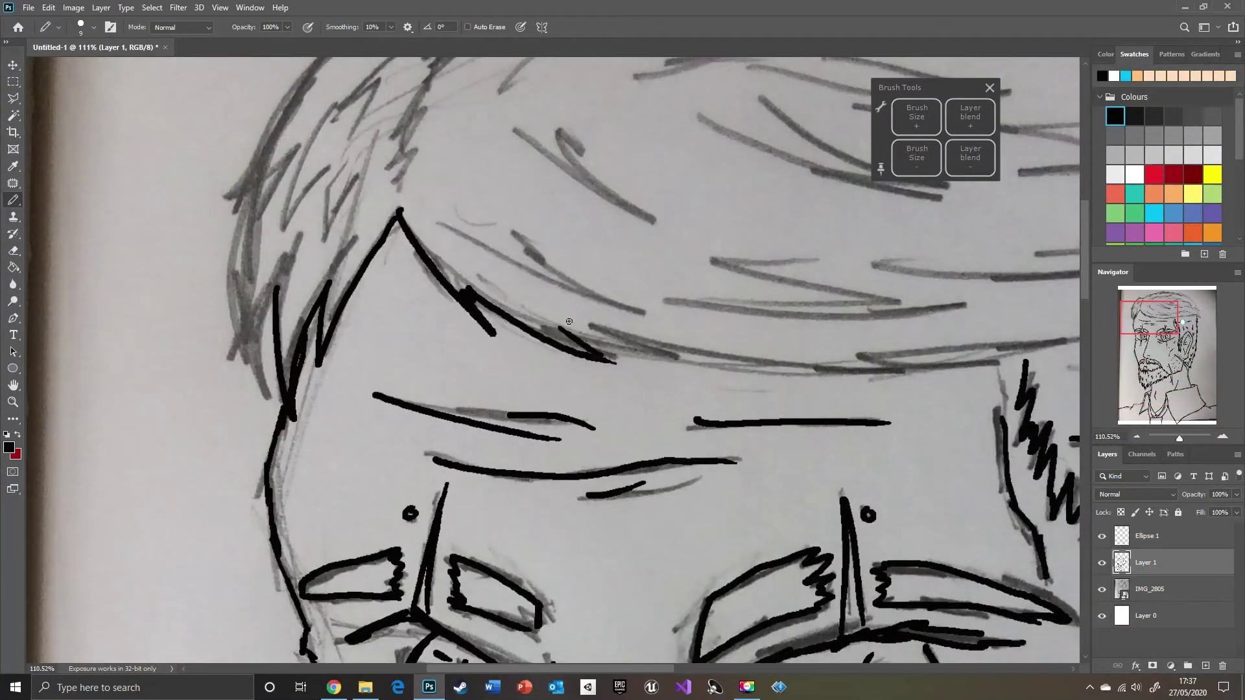
Ink the outer contour of the hair from the front locks over the crown and down the back of the head
drag(274, 290, 276, 400)
mouse_move(276, 400)
mouse_down()
mouse_move(241, 357)
mouse_move(234, 233)
mouse_up()
mouse_move(225, 282)
mouse_down()
mouse_move(202, 230)
mouse_move(250, 158)
mouse_up()
drag(1147, 316, 1147, 303)
mouse_move(252, 413)
mouse_down()
mouse_move(368, 264)
mouse_move(466, 252)
mouse_move(502, 227)
mouse_move(866, 118)
mouse_up()
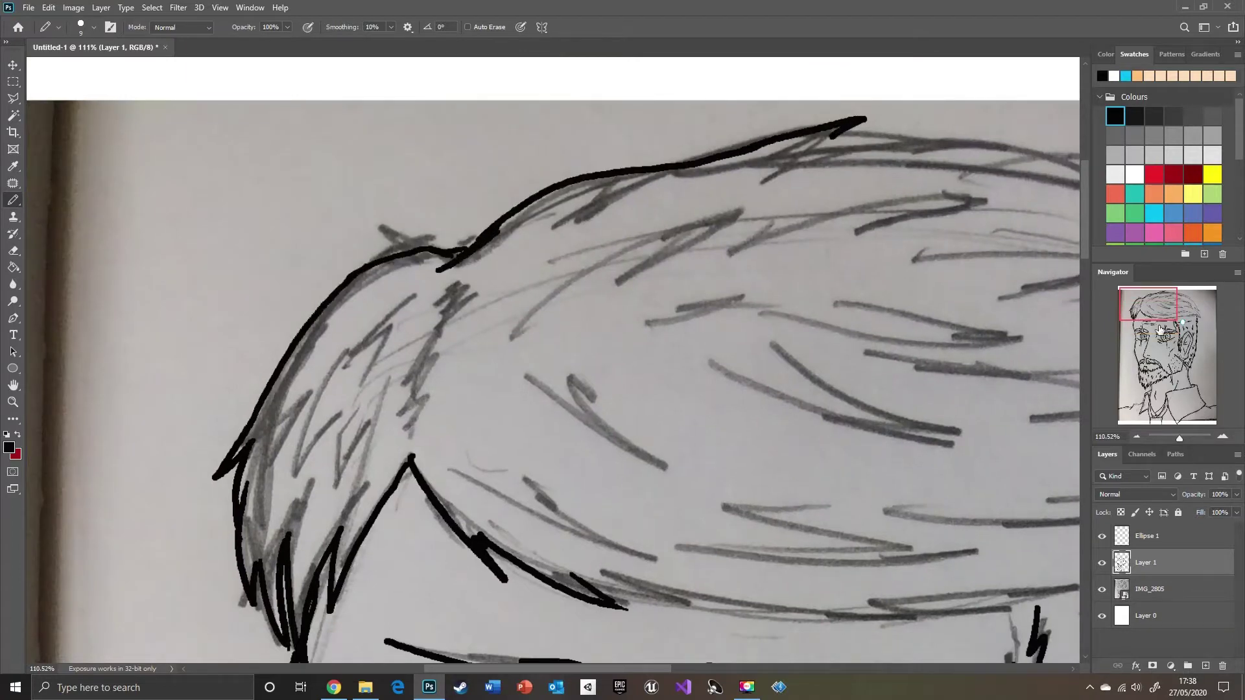
drag(1160, 330, 1200, 329)
mouse_move(127, 165)
mouse_down()
mouse_move(402, 197)
mouse_move(568, 256)
mouse_move(720, 433)
mouse_move(698, 488)
mouse_up()
Ink the jagged hair tips at the back of the head, above and behind the ear
drag(1182, 297, 1182, 317)
drag(732, 158, 791, 304)
drag(785, 291, 724, 239)
drag(651, 206, 713, 243)
mouse_move(713, 242)
mouse_down()
mouse_move(694, 207)
mouse_move(581, 196)
mouse_up()
mouse_move(580, 196)
mouse_down()
mouse_move(688, 259)
mouse_move(573, 230)
mouse_up()
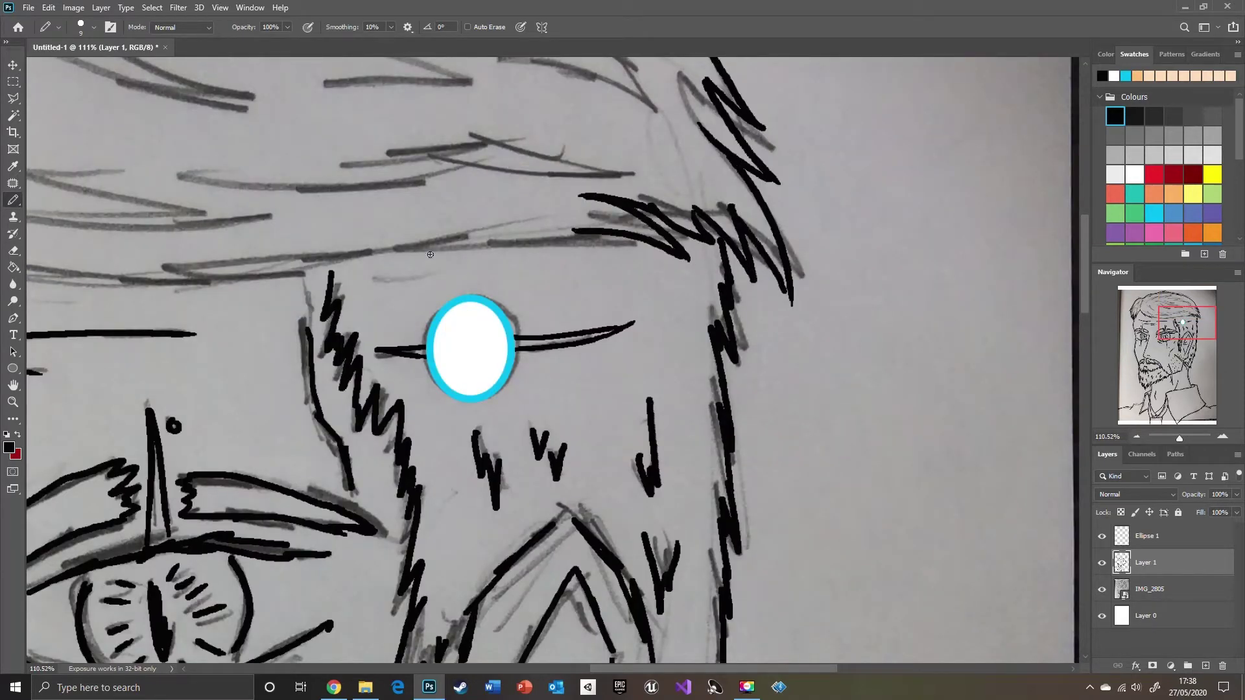
Ink the lower edge of the swept hair across the forehead and above the temple ellipse as overlapping pointed locks
drag(430, 254, 642, 267)
drag(641, 267, 508, 213)
drag(1187, 323, 1157, 323)
drag(407, 228, 662, 246)
drag(551, 223, 690, 235)
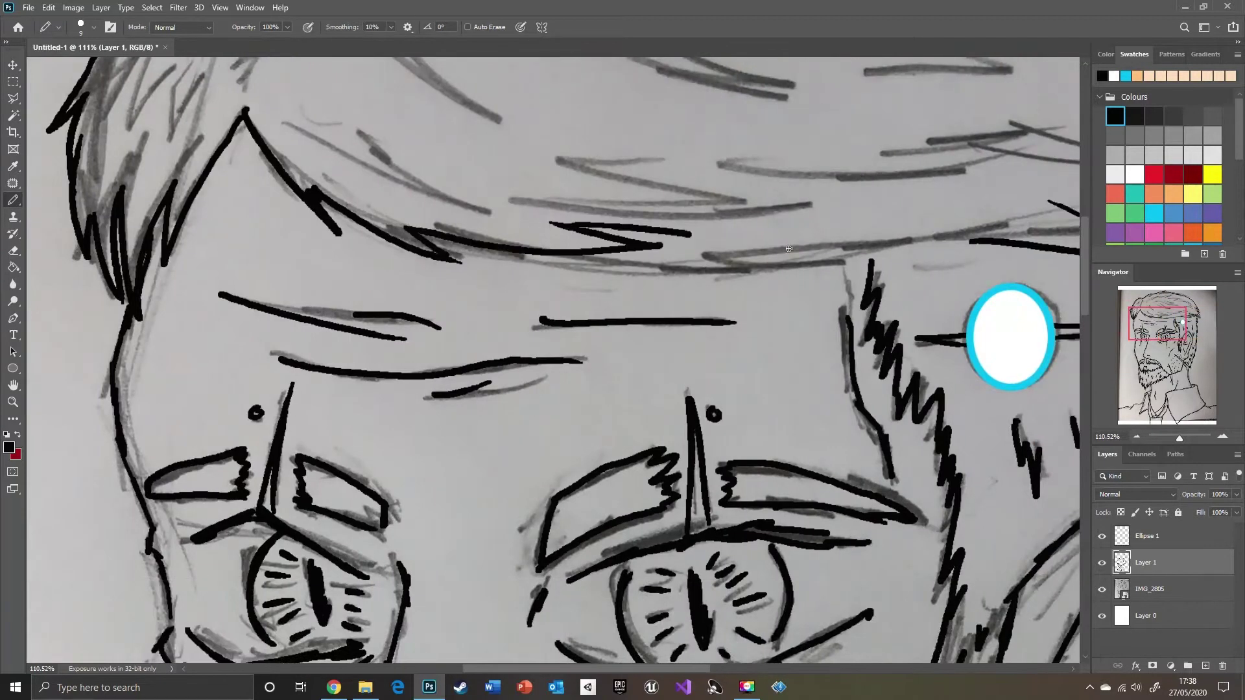
mouse_move(790, 249)
mouse_down()
mouse_move(727, 214)
mouse_move(906, 200)
mouse_up()
Ink the hair parting as a dense zigzag and add short V-shaped strands across the lower part of the hair
drag(1158, 323, 1163, 307)
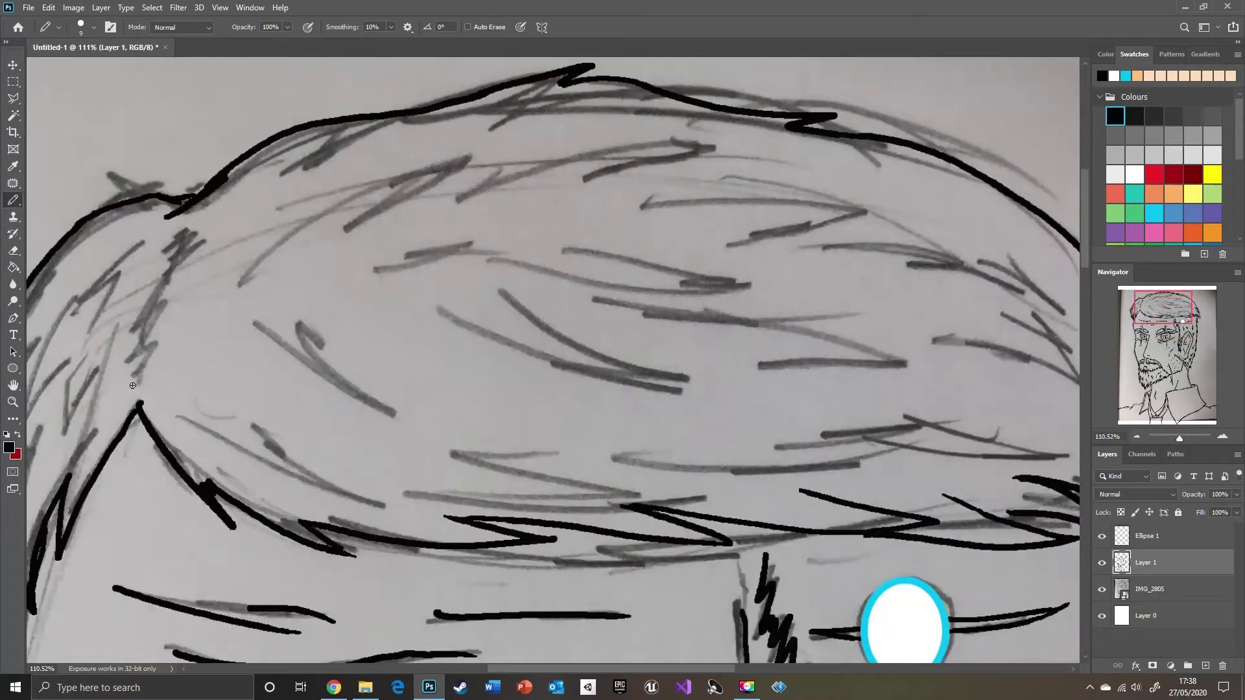
mouse_move(132, 385)
mouse_down()
mouse_move(195, 217)
mouse_move(130, 357)
mouse_move(172, 253)
mouse_up()
drag(254, 324, 363, 392)
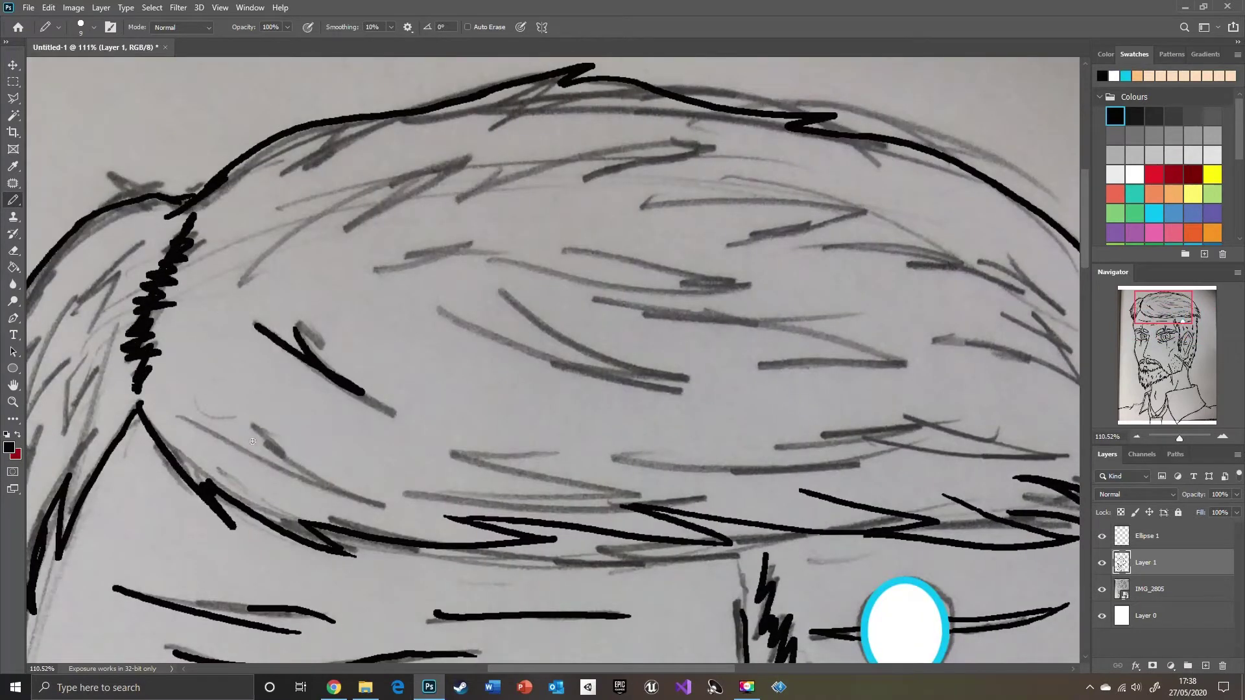
drag(199, 418, 262, 457)
drag(256, 421, 350, 480)
drag(425, 472, 574, 477)
drag(611, 426, 736, 458)
drag(478, 264, 571, 367)
drag(321, 296, 405, 312)
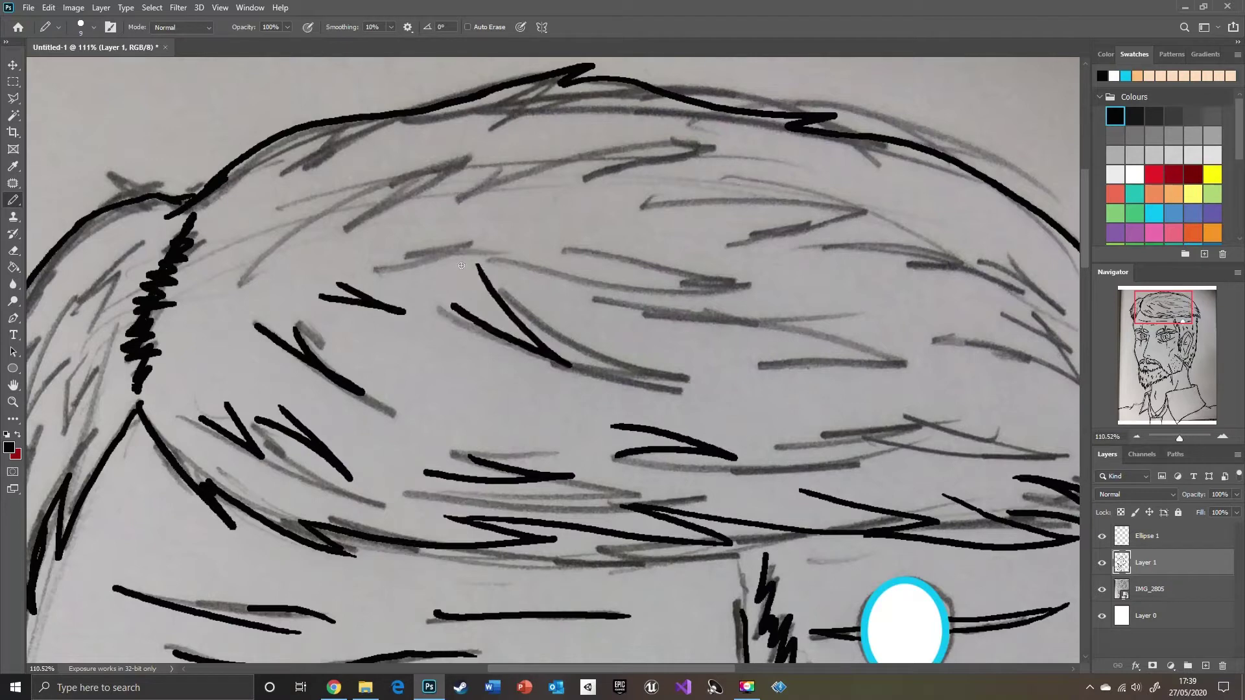
Ink short V-shaped strands across the upper part and the back of the hair
drag(494, 217, 574, 248)
mouse_move(336, 174)
mouse_down()
mouse_move(438, 149)
mouse_move(360, 187)
mouse_up()
drag(256, 237, 298, 254)
drag(505, 159, 585, 174)
drag(647, 239, 661, 262)
drag(630, 301, 684, 328)
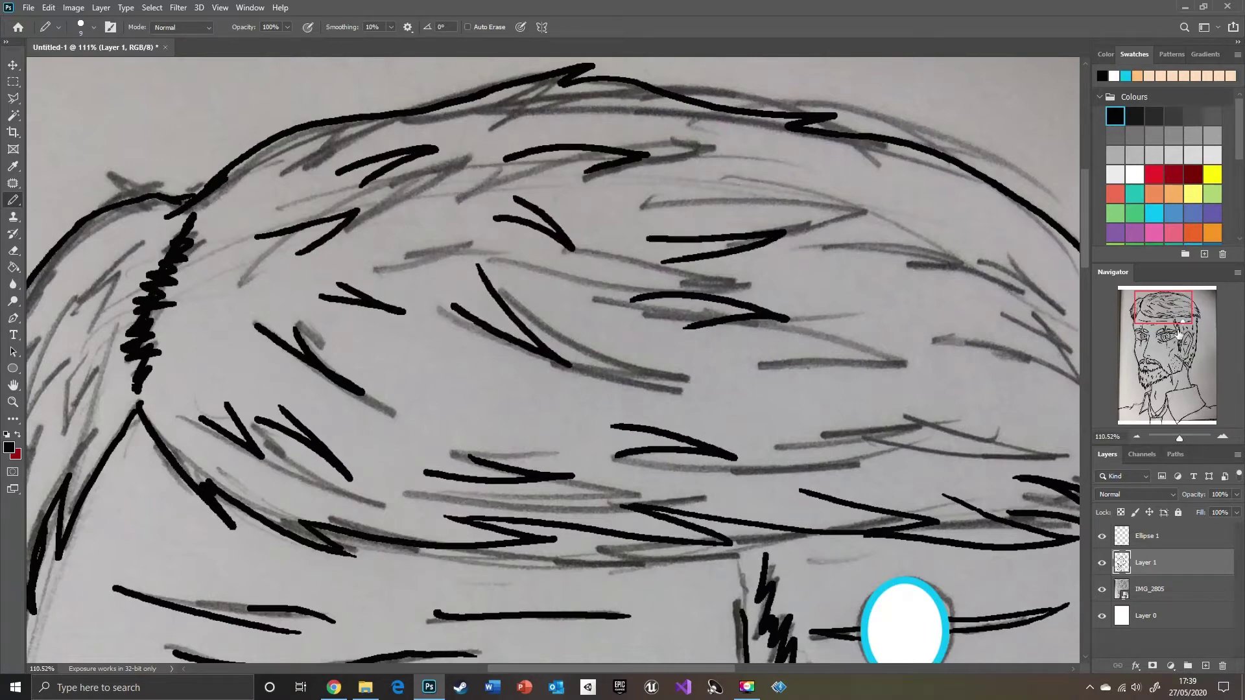
drag(1178, 334, 1184, 306)
mouse_move(491, 232)
mouse_down()
mouse_move(567, 252)
mouse_move(491, 283)
mouse_up()
drag(558, 173, 523, 193)
Ink the strands in the side hair section beyond the parting and the short curves inside the eye corners
click(1134, 306)
drag(410, 296, 415, 317)
drag(386, 363, 394, 383)
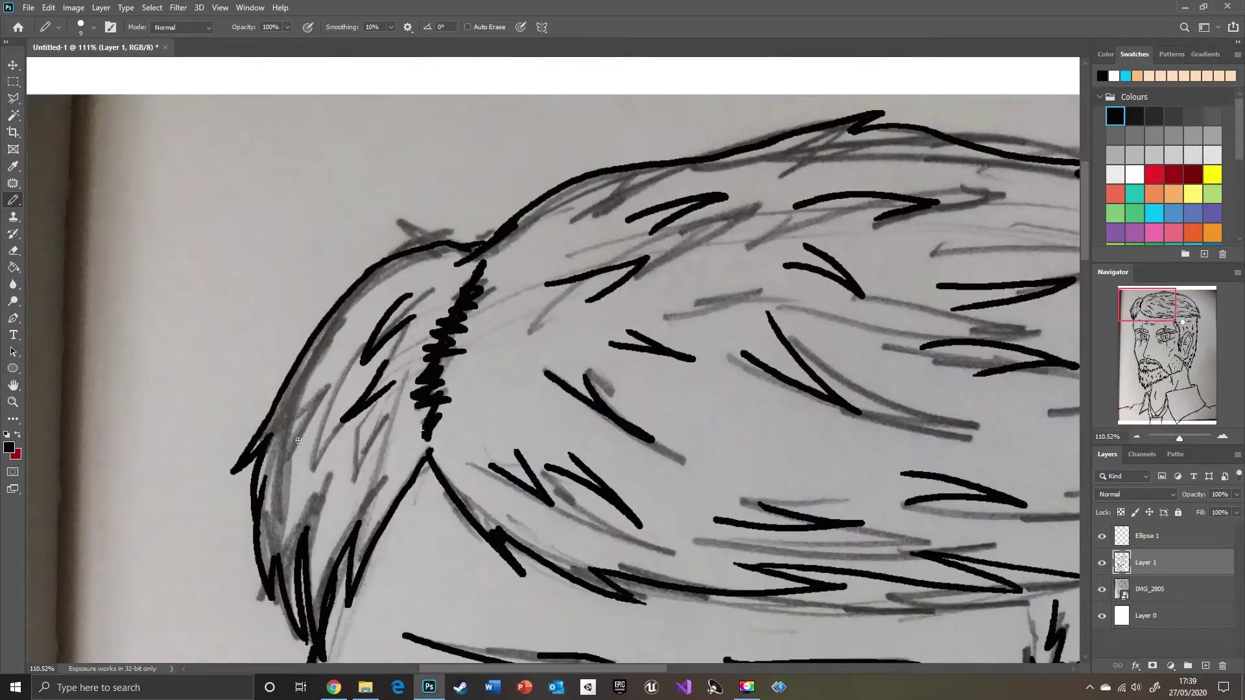
drag(319, 406, 321, 431)
drag(335, 462, 362, 451)
drag(1160, 333, 1153, 338)
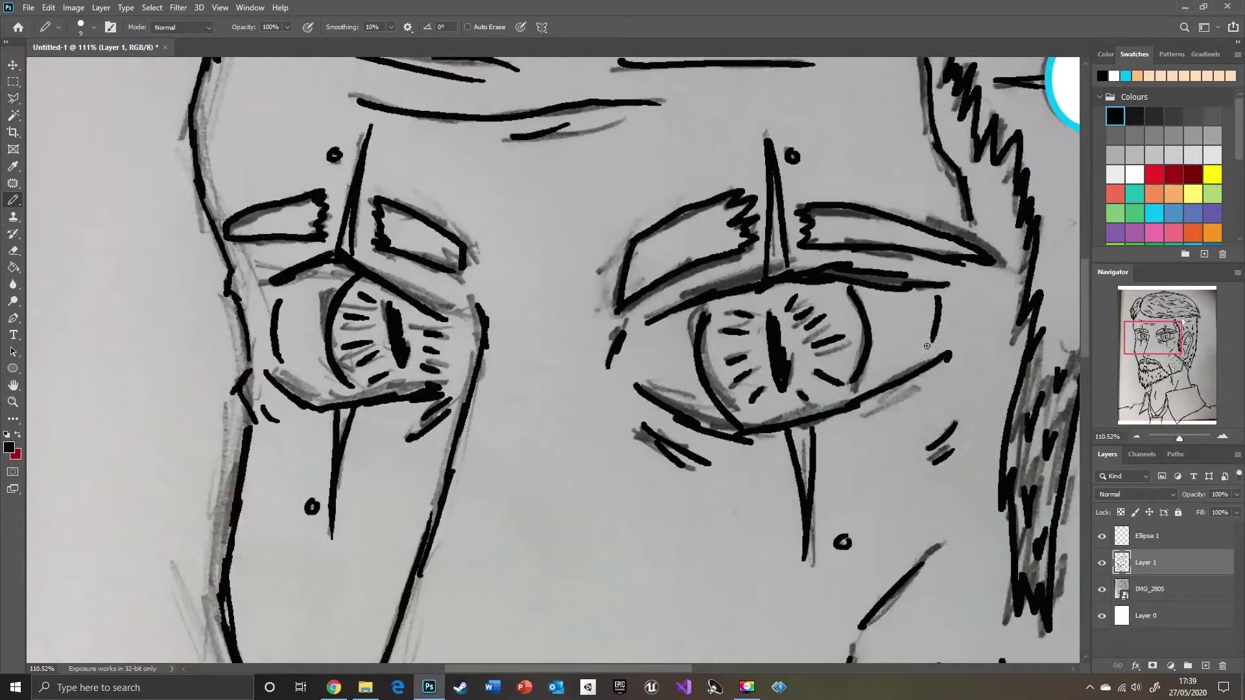
drag(1180, 436, 1180, 439)
click(1166, 590)
click(1177, 536)
click(1102, 537)
click(1102, 537)
drag(1180, 339, 1180, 331)
key(v)
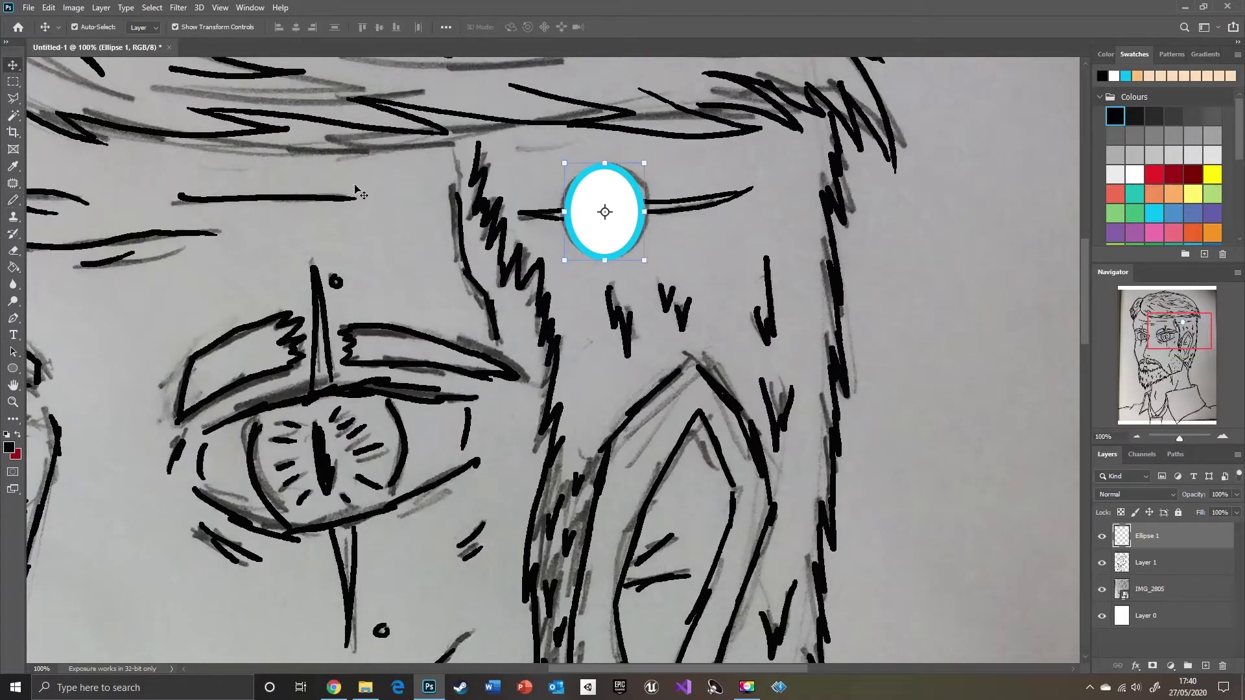
double_click(1141, 539)
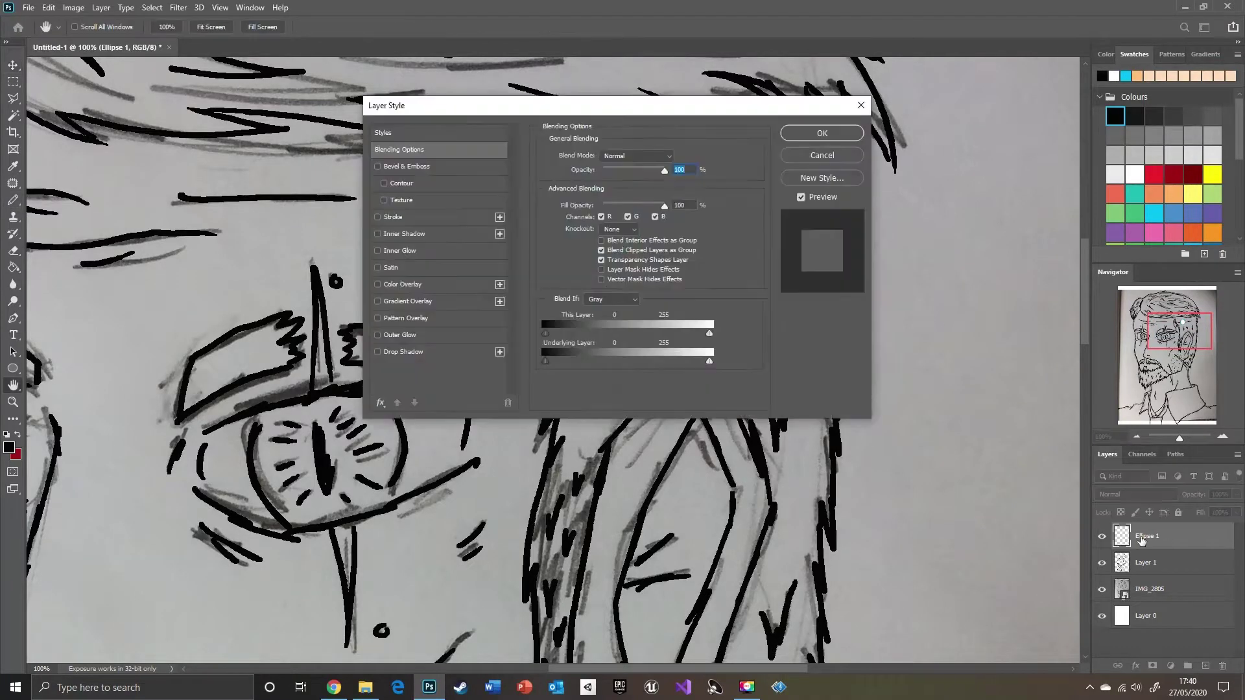
click(384, 201)
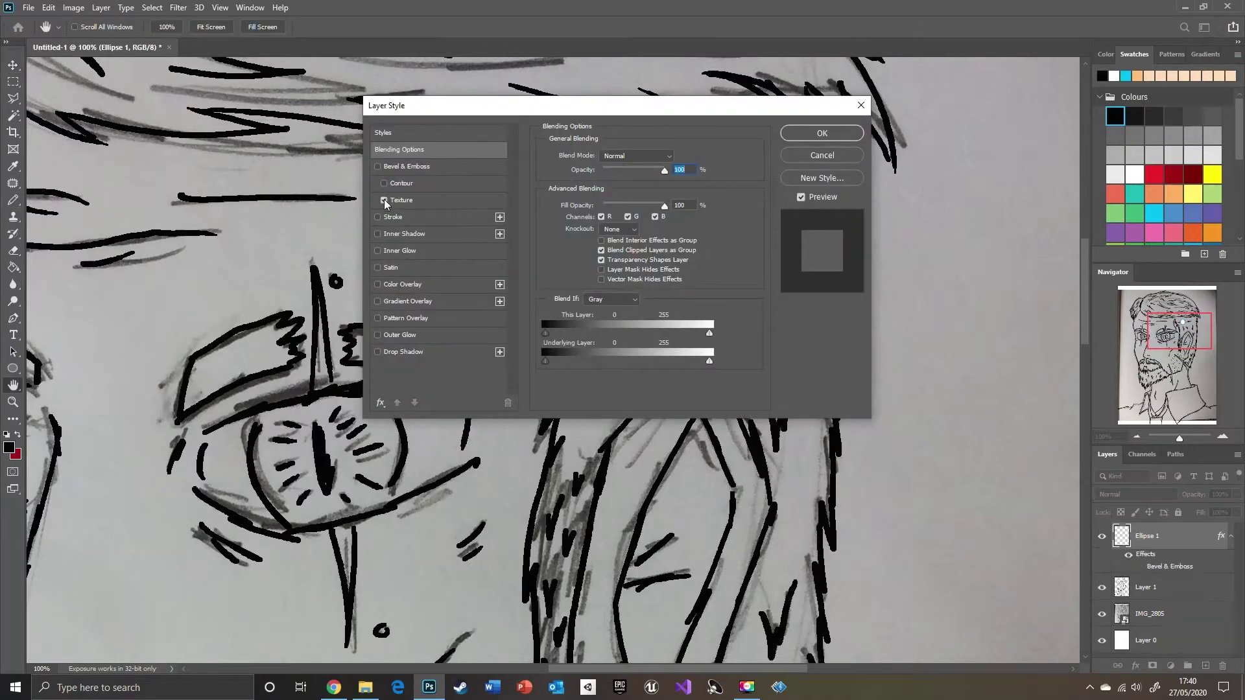
click(830, 162)
right_click(1160, 546)
key(Escape)
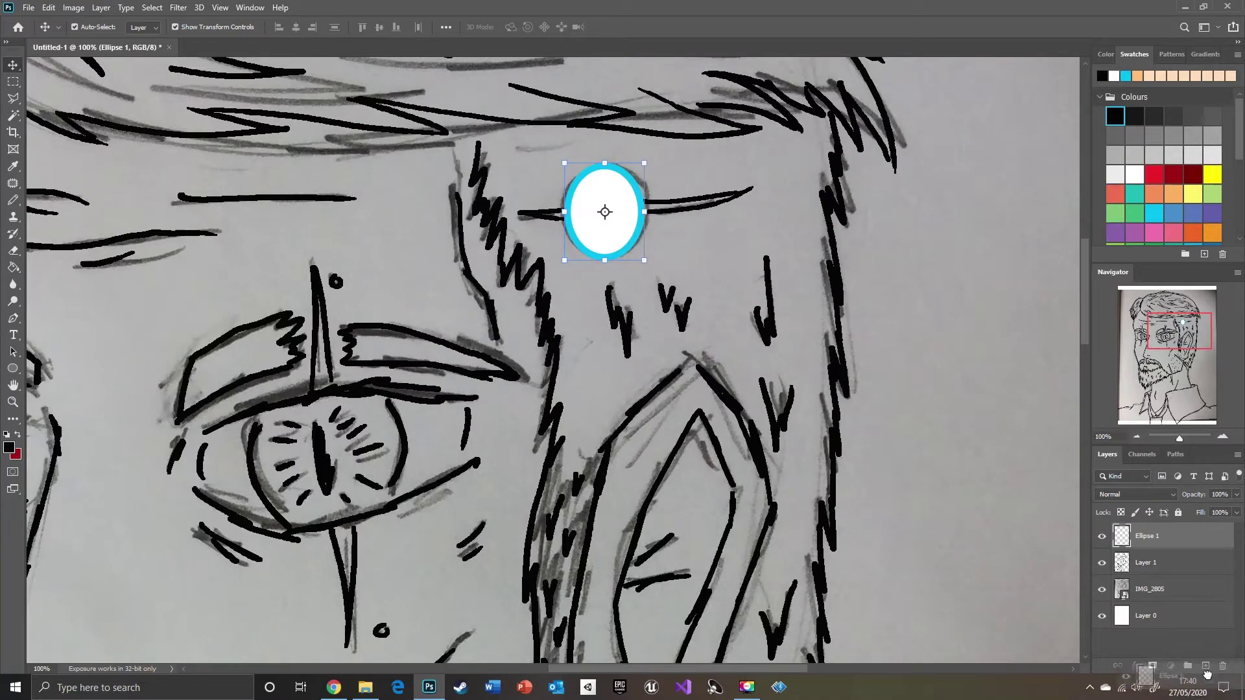
right_click(625, 189)
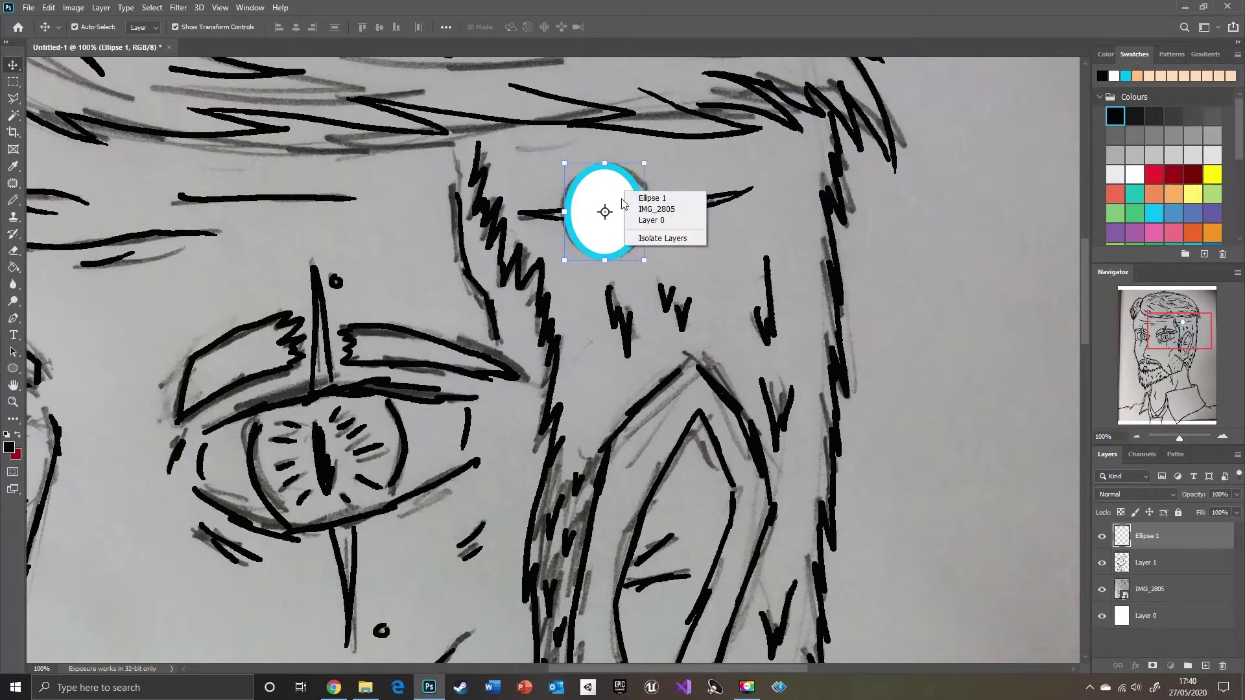
click(1160, 551)
Hide the Ellipse 1 layer and draw a new ellipse about 121 by 146 px with a light-blue stroke 10.14 px wide
click(1101, 536)
click(17, 373)
mouse_move(581, 168)
mouse_down()
mouse_move(652, 224)
mouse_move(660, 263)
mouse_up()
click(848, 382)
click(855, 406)
click(895, 382)
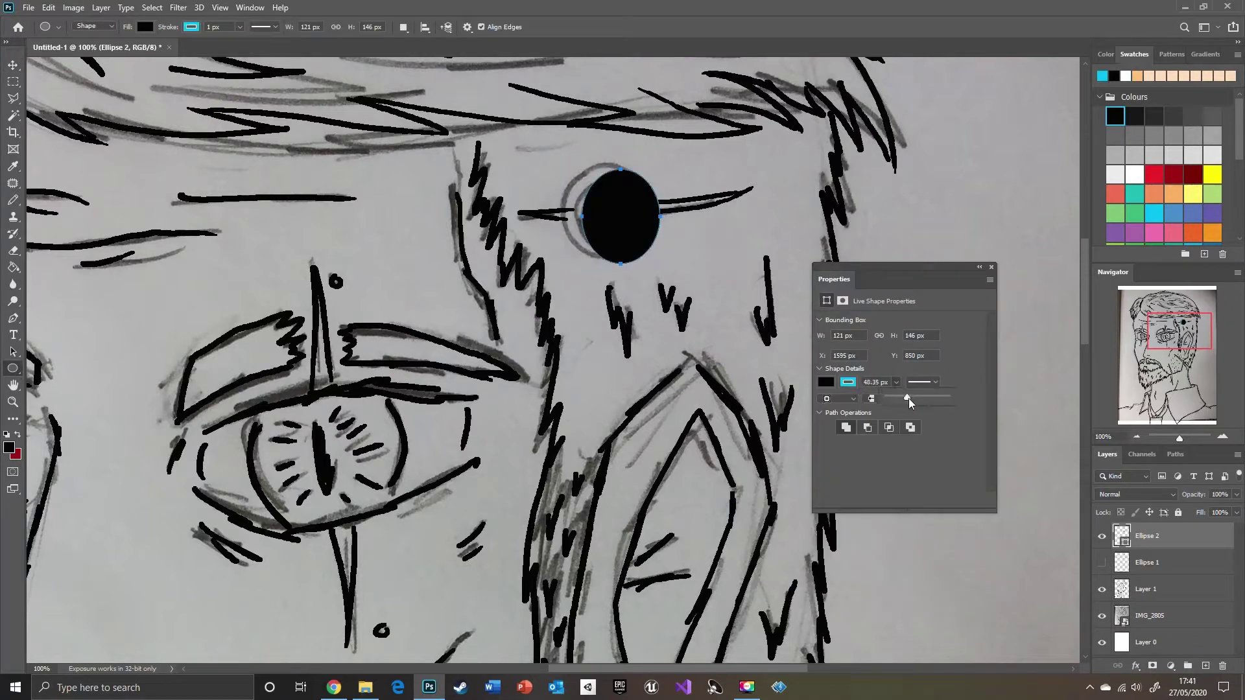
drag(909, 399, 900, 398)
Mix a dark reddish-brown foreground colour and fill the new ellipse with it
click(827, 383)
scroll(1172, 167, down, 5)
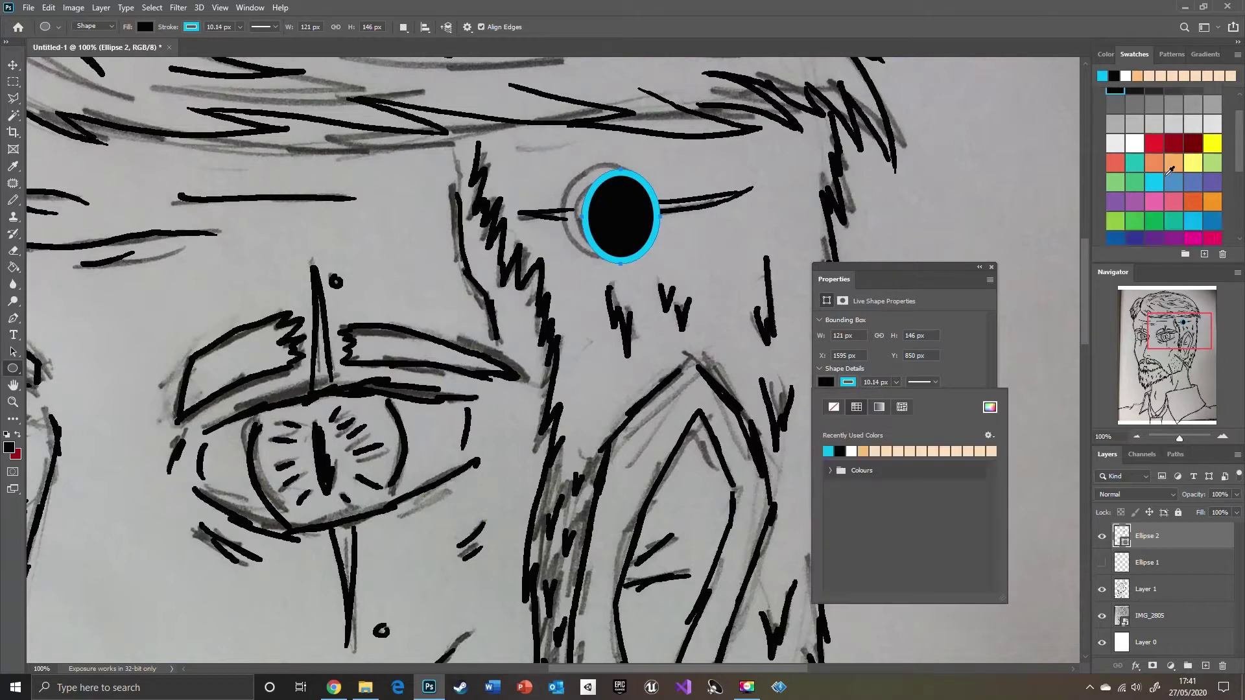
click(1135, 215)
click(10, 448)
drag(480, 287, 569, 284)
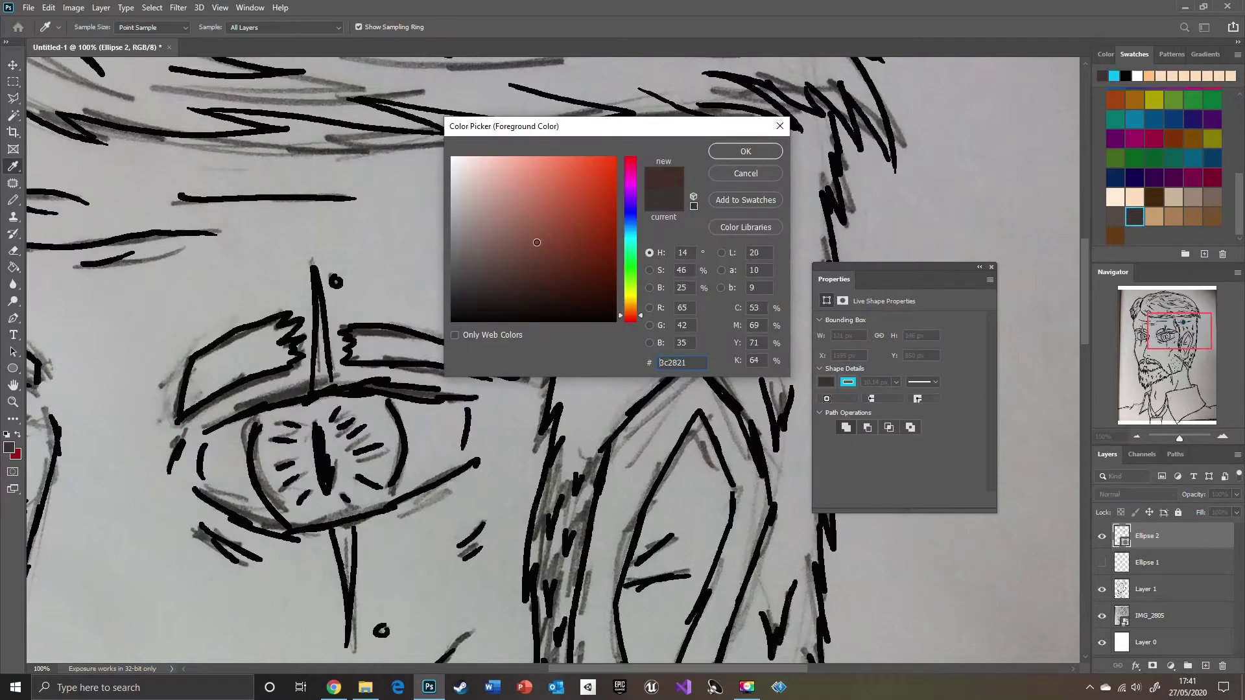
click(621, 314)
click(743, 151)
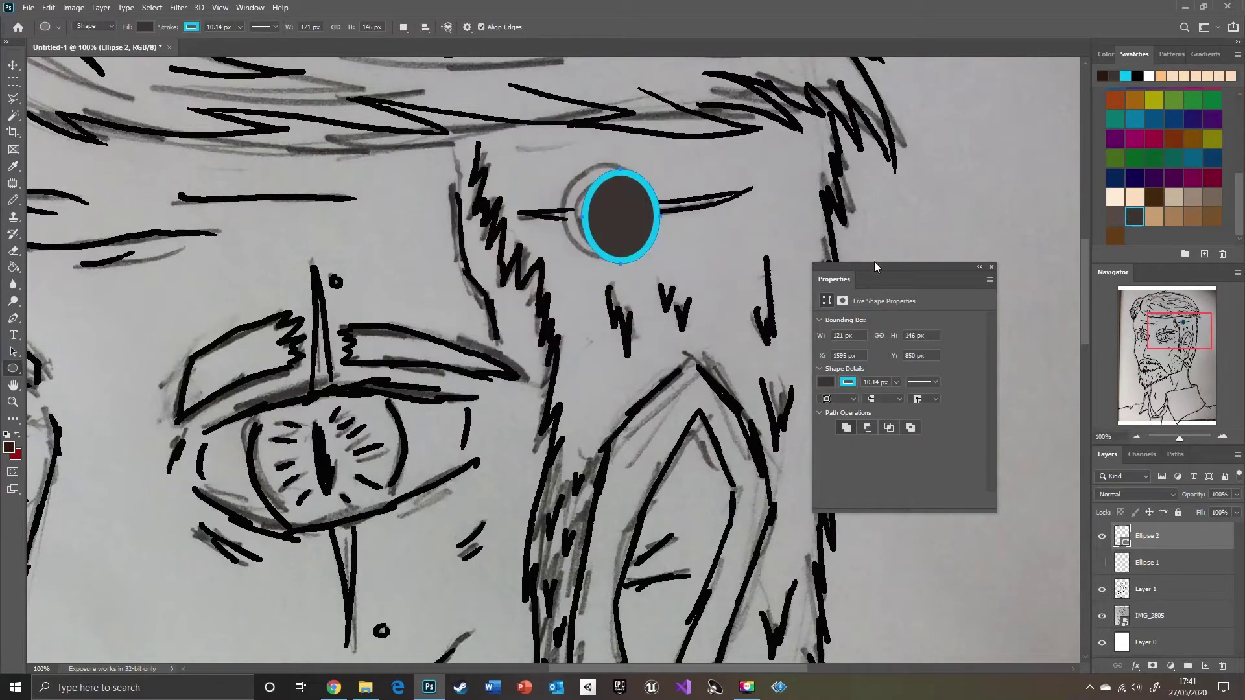
key(alt+BackSpace)
click(990, 278)
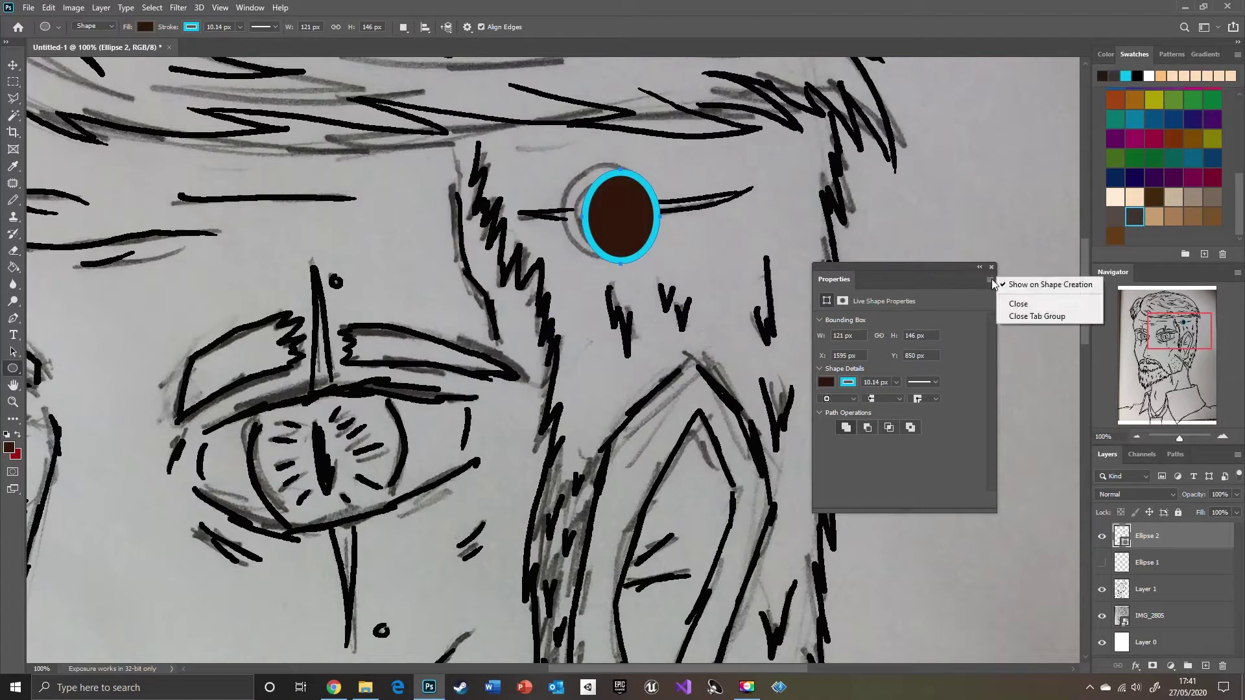
click(1011, 300)
Move the brown ellipse onto the sketched temple circle and enlarge it slightly to cover the pencil lines
click(15, 67)
drag(615, 193, 601, 185)
drag(645, 258, 656, 266)
drag(625, 237, 620, 233)
click(856, 230)
Add one new empty layer directly above the IMG_2805 photo layer and another at the top of the layer stack
click(1157, 563)
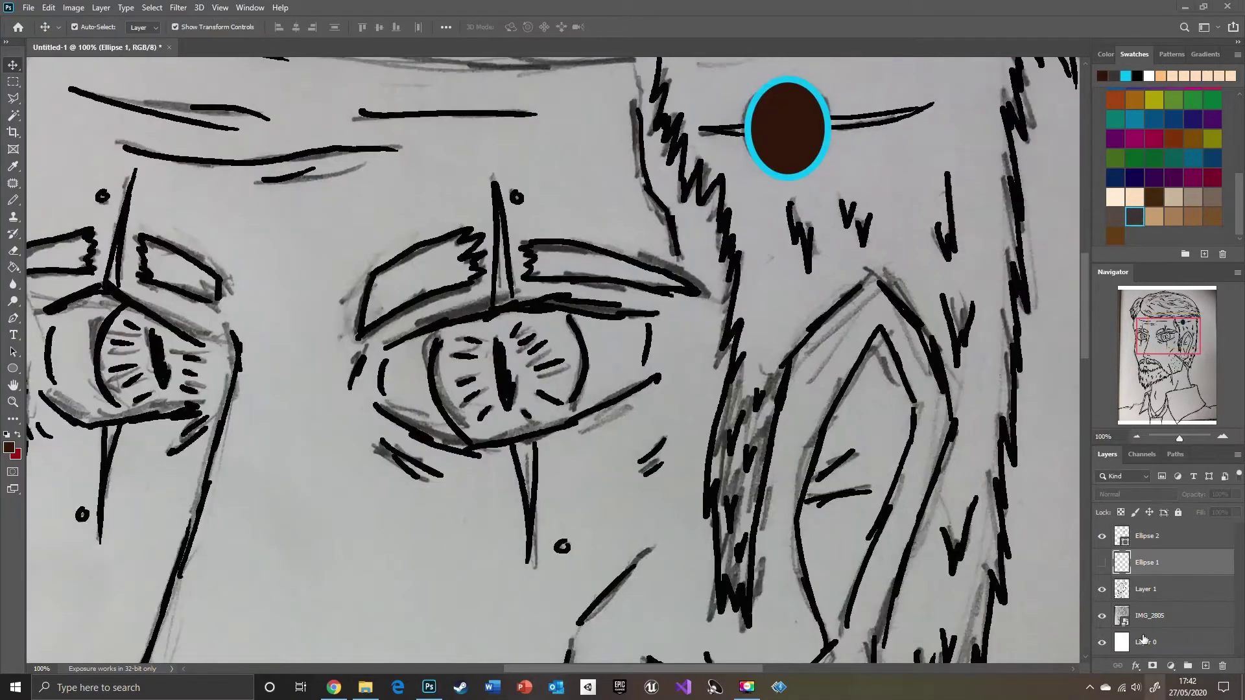
drag(1139, 312, 1143, 311)
drag(1179, 439, 1175, 439)
click(1157, 590)
click(1154, 619)
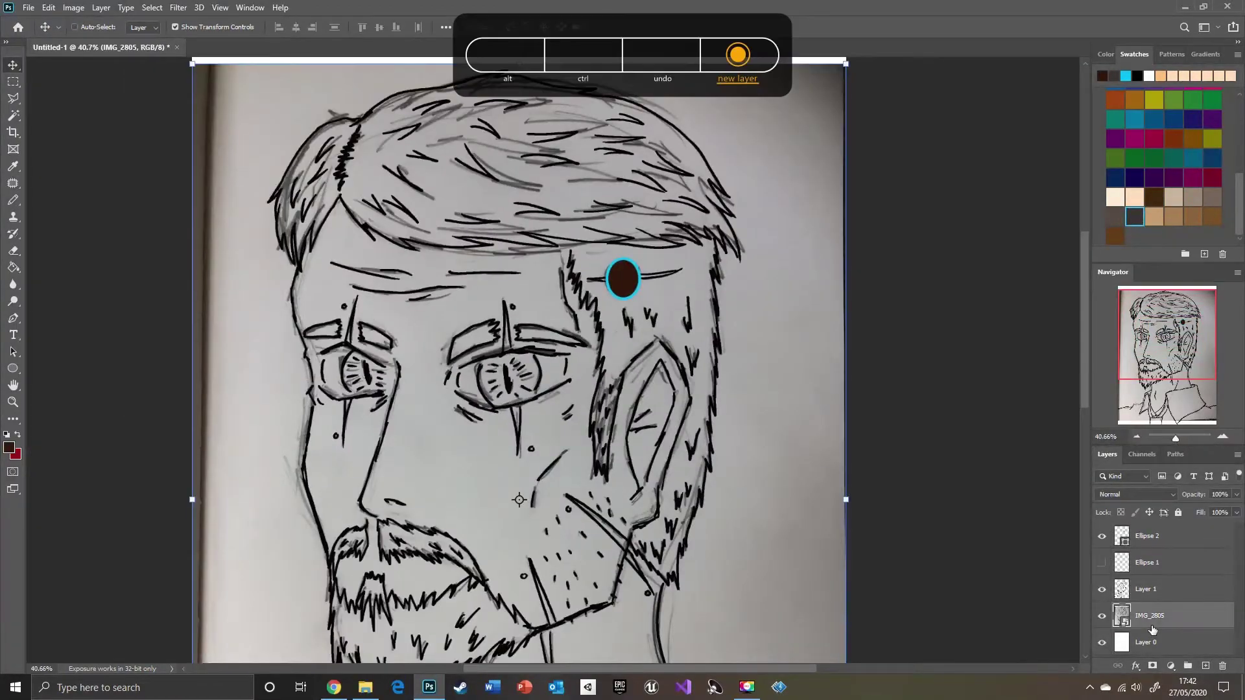
key(ctrl+alt+shift+n)
click(1153, 544)
key(ctrl+shift+n)
key(Return)
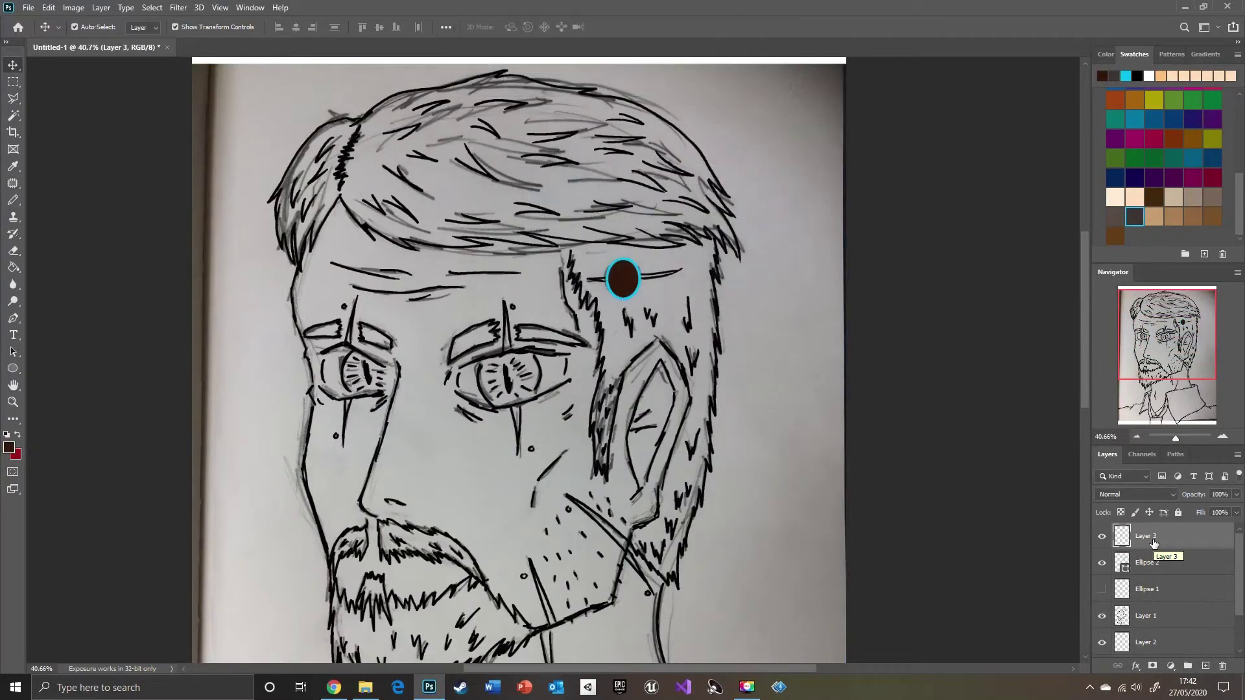
Show the Ellipse 1 layer again and toggle the inked Layer 1 to compare it with the pencil sketch
drag(1175, 439, 1180, 439)
mouse_move(1172, 336)
mouse_down()
mouse_move(1180, 327)
mouse_move(1169, 332)
mouse_up()
key(b)
drag(1180, 439, 1178, 439)
click(1102, 616)
click(1102, 589)
click(1148, 589)
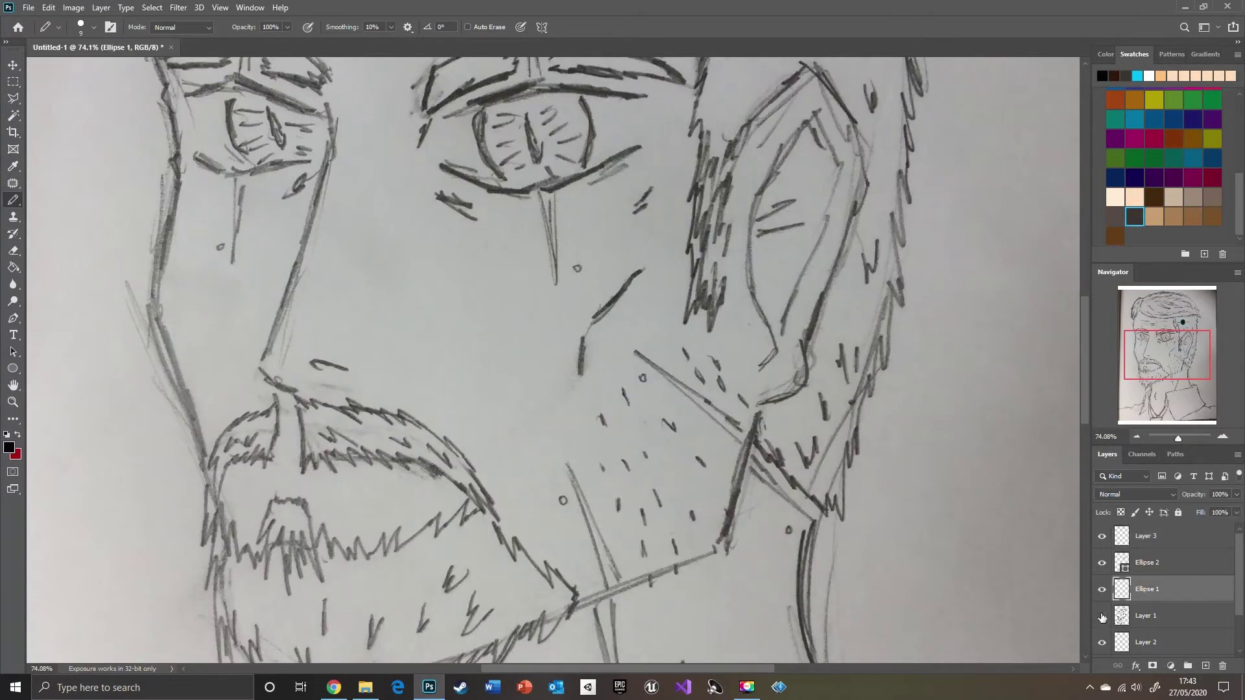
click(1101, 616)
click(1102, 616)
click(1101, 616)
Hide the IMG_2805 photo layer and the white Layer 0 to leave only the line art on transparency
drag(1240, 552, 1239, 587)
click(1102, 619)
mouse_move(1178, 439)
mouse_down()
mouse_move(1161, 440)
mouse_move(1176, 438)
mouse_up()
click(1102, 644)
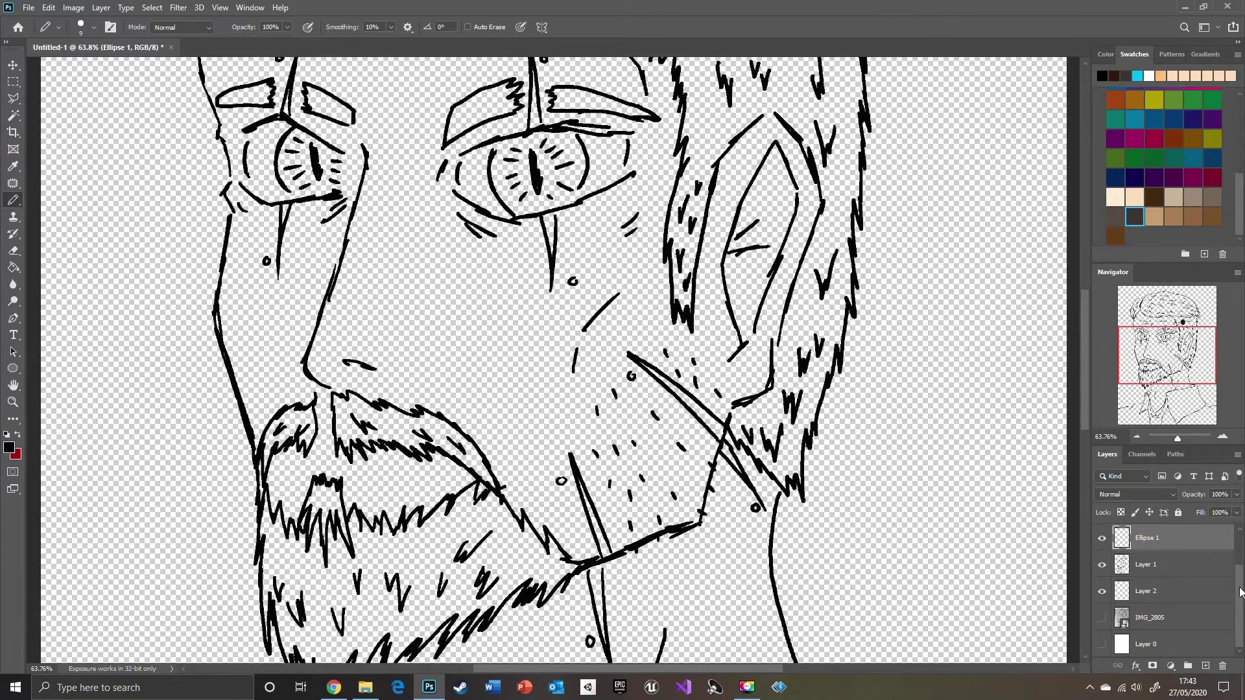
Select the inked Layer 1 and toggle its visibility to check which artwork it holds
drag(1240, 591, 1240, 550)
scroll(1105, 616, down, 1)
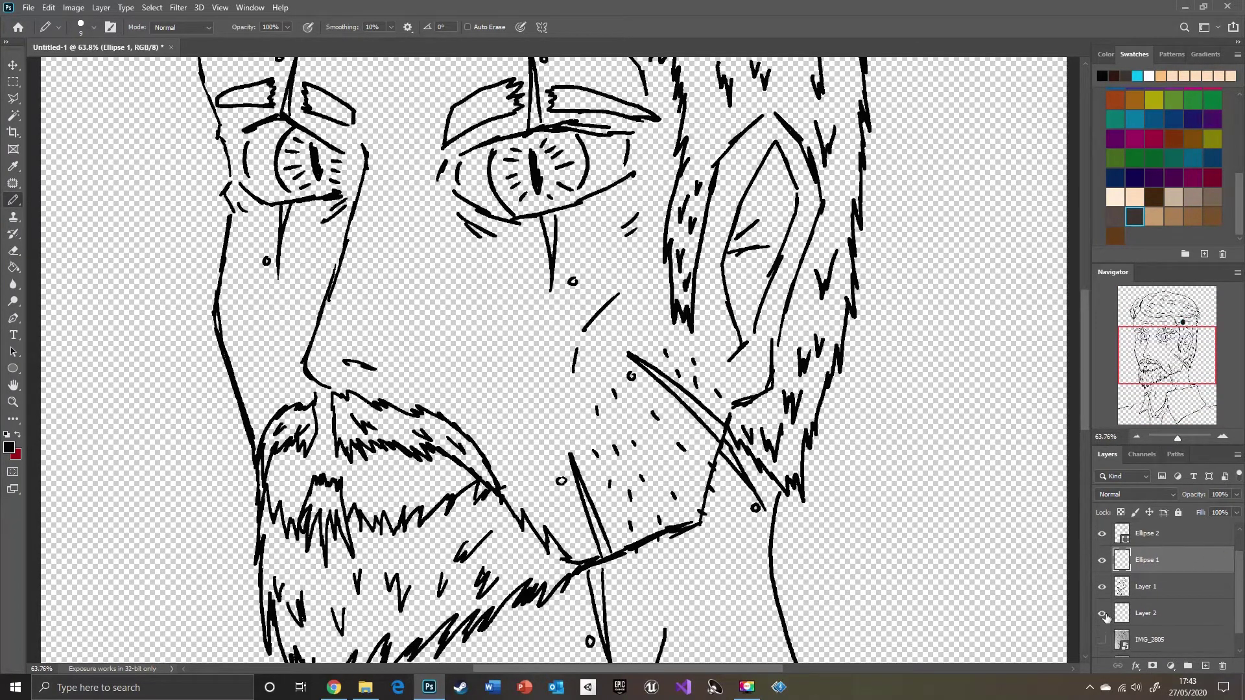
click(1145, 587)
click(1101, 586)
click(1101, 586)
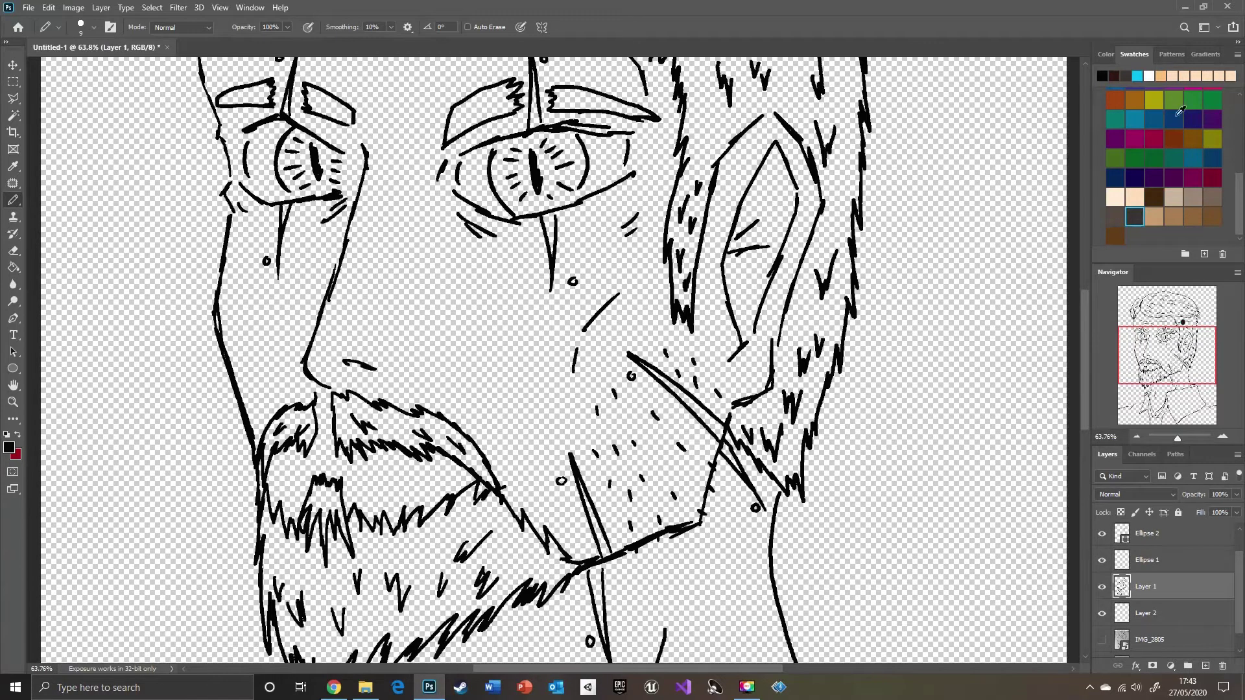
Switch to the Brush tool with the pale cream swatch and undo the test stroke made on Layer 1
double_click(1117, 199)
click(758, 216)
drag(14, 204, 64, 197)
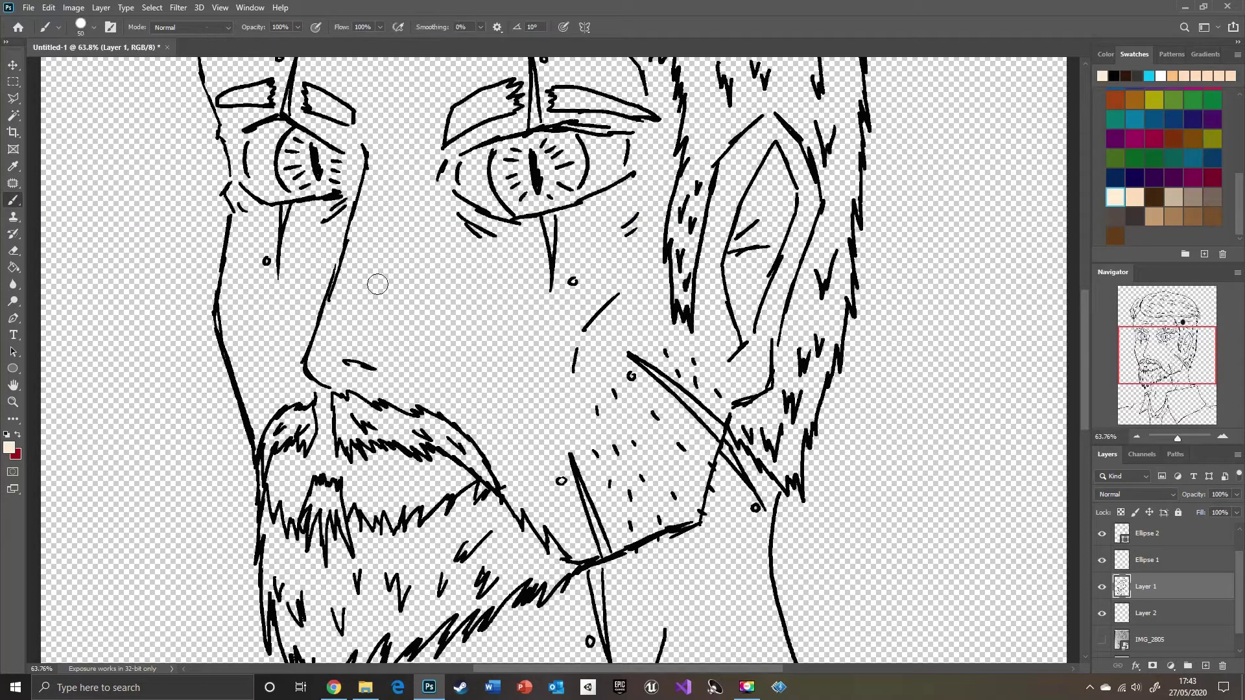
drag(225, 296, 225, 320)
key(ctrl+z)
Select Layer 2 beneath the line art and change the foreground colour to a deeper peach skin tone
click(1144, 614)
click(9, 448)
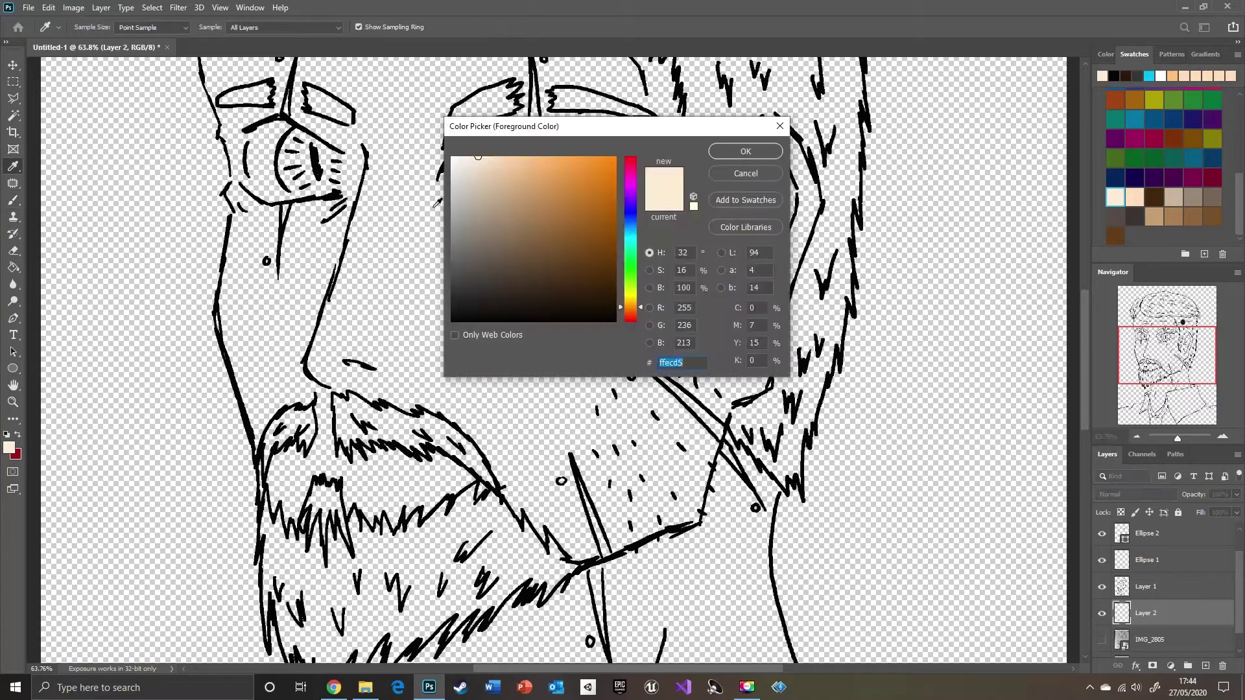
click(502, 159)
click(721, 156)
Paint the cheeks, forehead, ear area and neck in the peach skin tone on Layer 2, using an enlarged brush for the broad areas
mouse_move(230, 195)
mouse_down()
mouse_move(243, 369)
mouse_move(304, 558)
mouse_move(363, 415)
mouse_move(399, 499)
mouse_move(519, 493)
mouse_move(664, 544)
mouse_move(739, 370)
mouse_move(592, 333)
mouse_move(583, 312)
mouse_move(569, 558)
mouse_up()
click(916, 118)
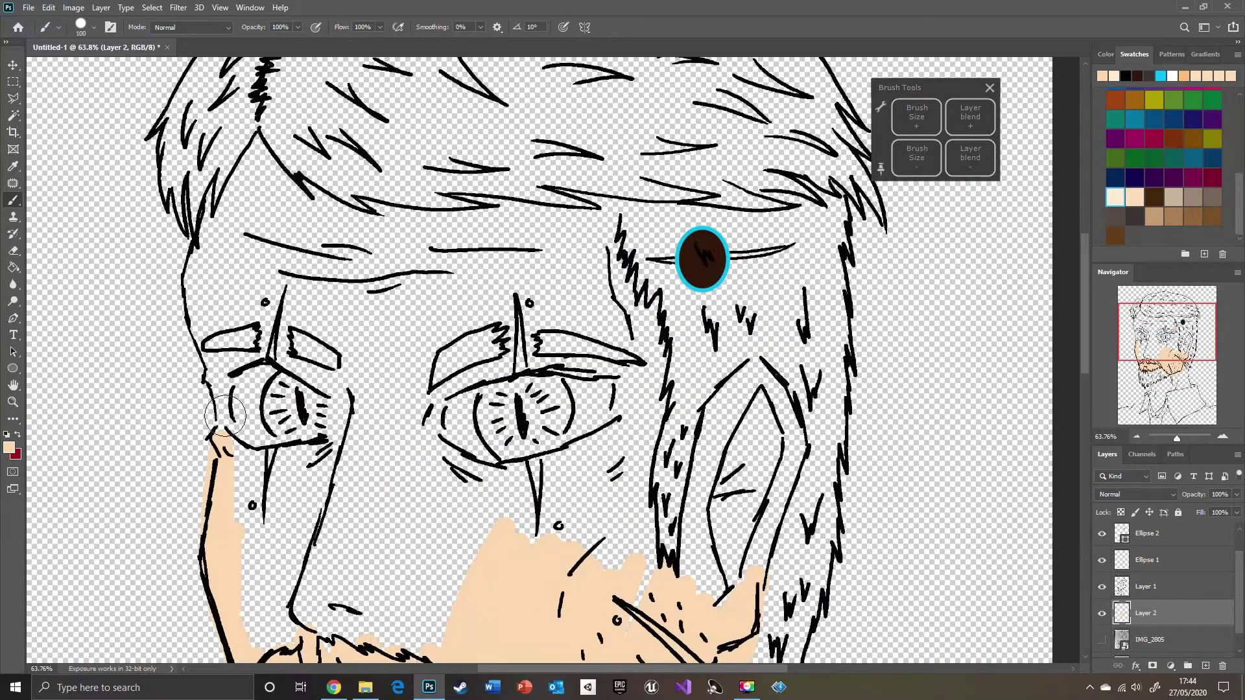
mouse_move(225, 416)
mouse_down()
mouse_move(269, 139)
mouse_move(262, 284)
mouse_move(350, 186)
mouse_move(540, 198)
mouse_move(653, 231)
mouse_move(652, 413)
mouse_move(659, 310)
mouse_move(789, 254)
mouse_move(750, 363)
mouse_move(783, 478)
mouse_move(732, 494)
mouse_move(588, 604)
mouse_move(605, 233)
mouse_move(485, 236)
mouse_move(268, 386)
mouse_move(333, 384)
mouse_move(454, 436)
mouse_move(582, 305)
mouse_up()
drag(1154, 337, 1152, 354)
mouse_move(278, 315)
mouse_down()
mouse_move(275, 431)
mouse_move(567, 426)
mouse_up()
scroll(623, 402, down, 5)
mouse_move(765, 260)
mouse_down()
mouse_move(753, 415)
mouse_move(803, 534)
mouse_move(606, 521)
mouse_move(564, 389)
mouse_up()
scroll(564, 389, down, 5)
mouse_move(447, 357)
mouse_down()
mouse_move(423, 218)
mouse_move(546, 390)
mouse_move(433, 280)
mouse_move(619, 361)
mouse_up()
Erase the skin colour spilling outside the face outline from the beard up past the eye to the forehead
drag(1177, 439, 1182, 439)
drag(1166, 397, 1151, 393)
key(e)
scroll(768, 504, up, 10)
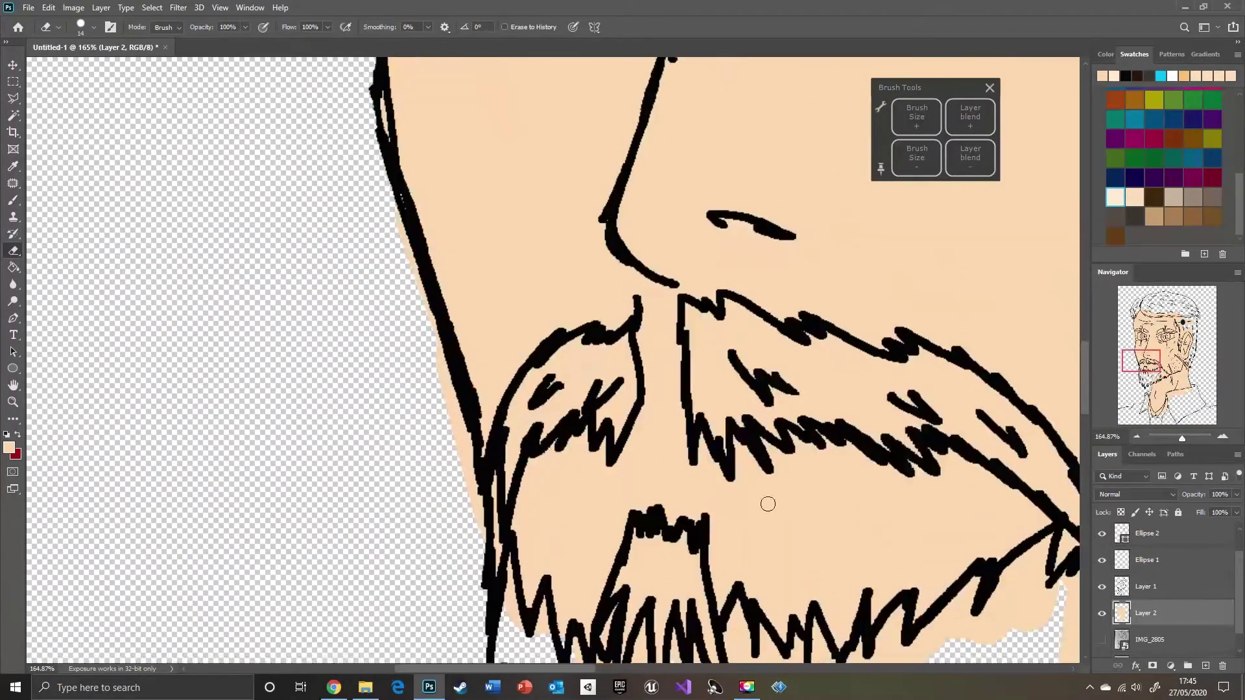
drag(485, 534, 431, 416)
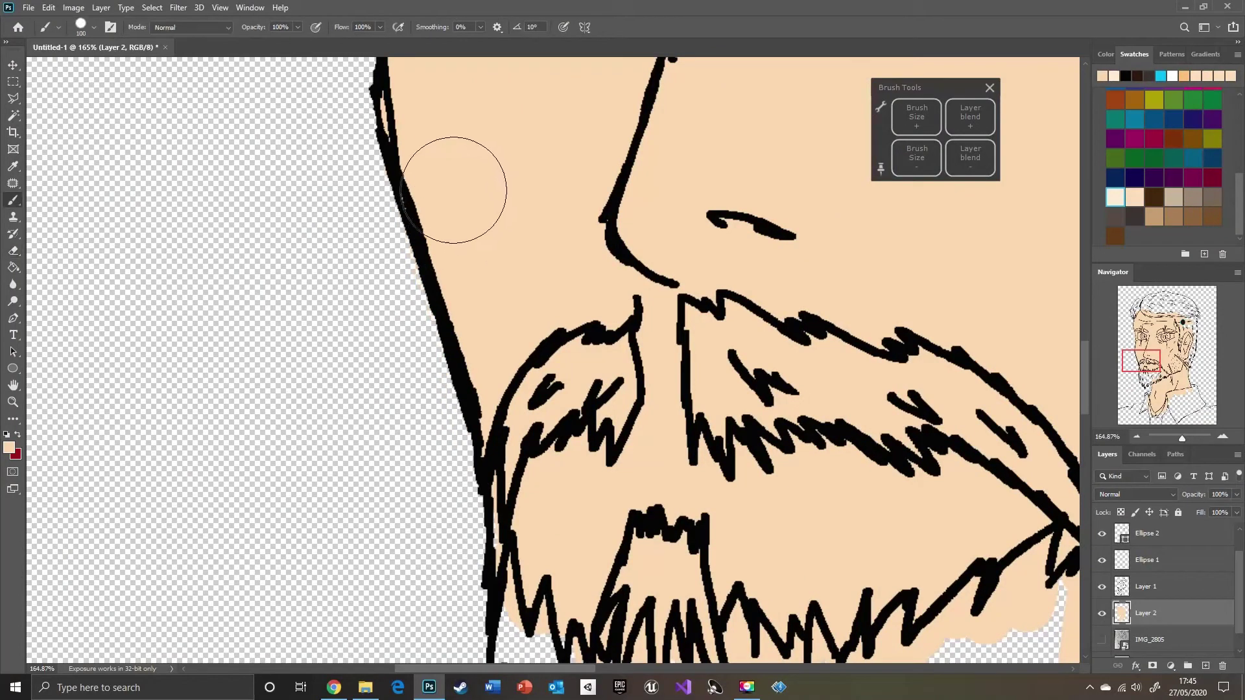
scroll(454, 188, up, 8)
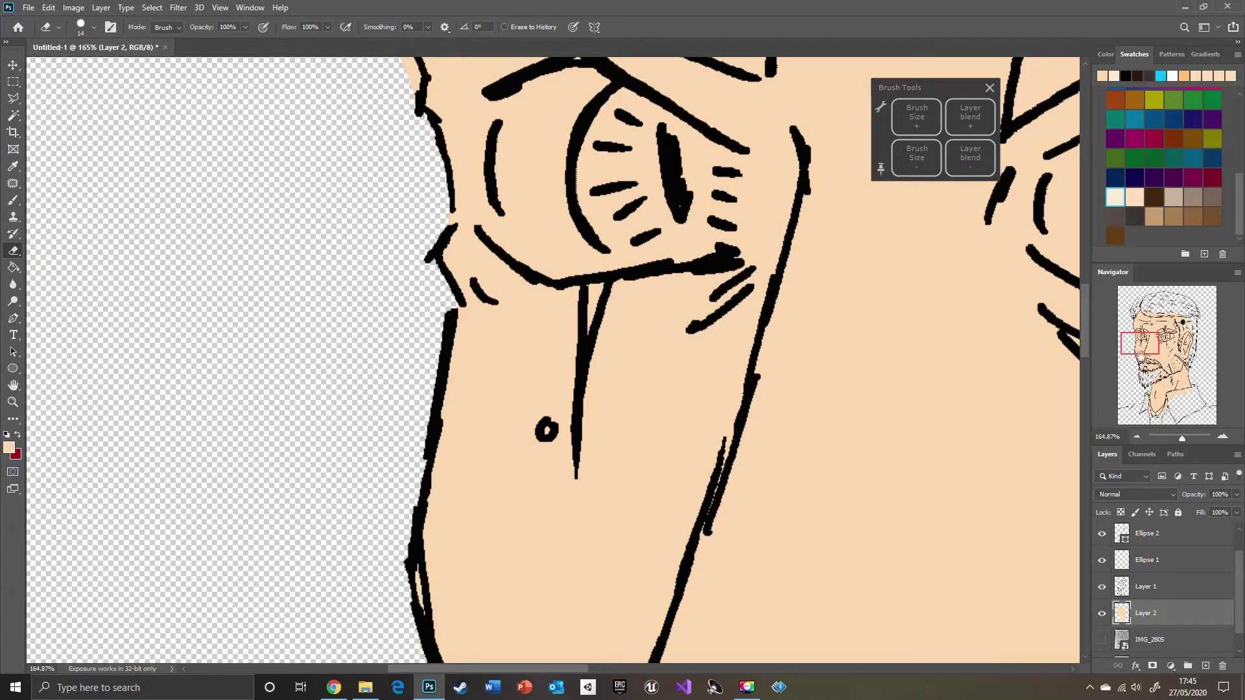
scroll(395, 466, up, 8)
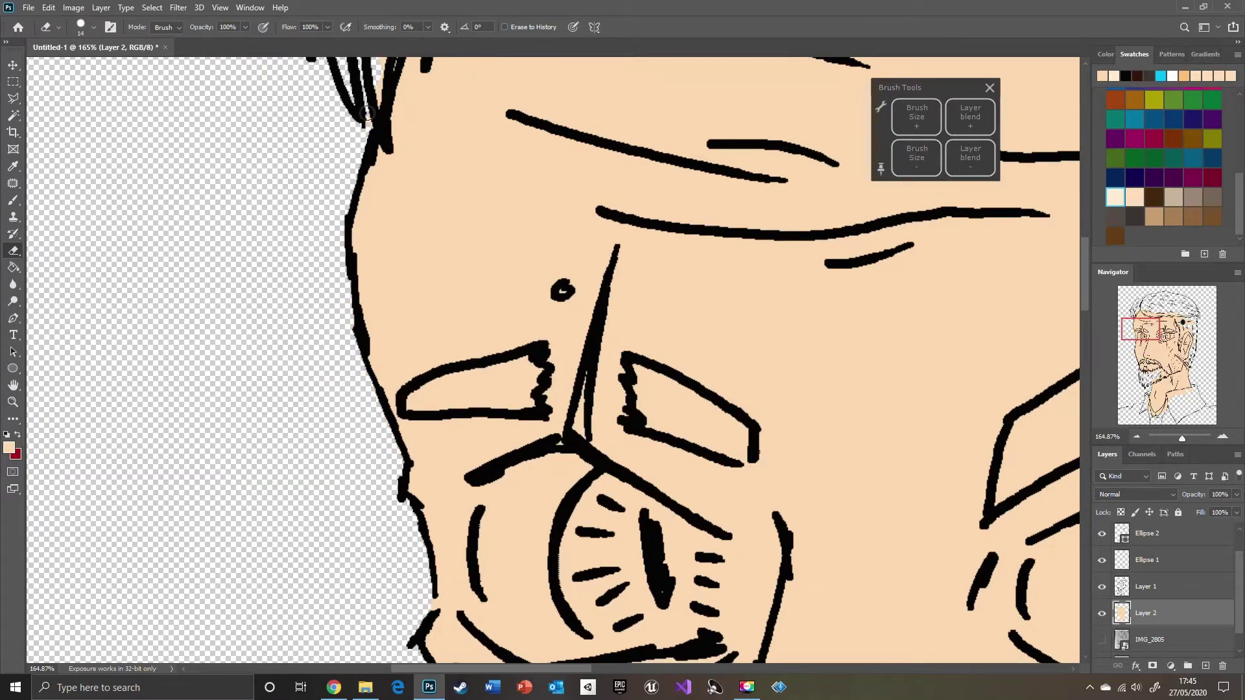
Erase the skin colour spilling outside the neck outline up to the hair below the ear
scroll(691, 356, down, 15)
scroll(691, 356, right, 15)
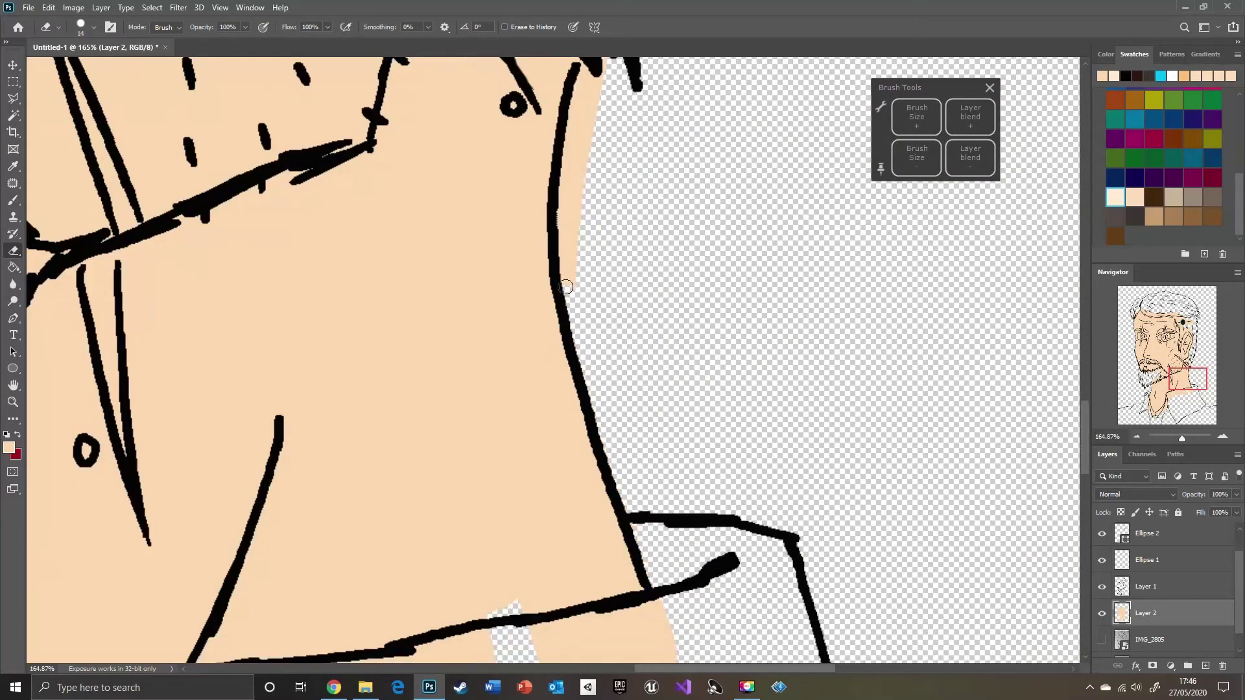
mouse_move(565, 287)
mouse_down()
mouse_move(562, 211)
mouse_move(577, 135)
mouse_up()
mouse_move(591, 116)
mouse_down()
mouse_move(354, 305)
mouse_move(353, 396)
mouse_up()
drag(327, 463, 331, 426)
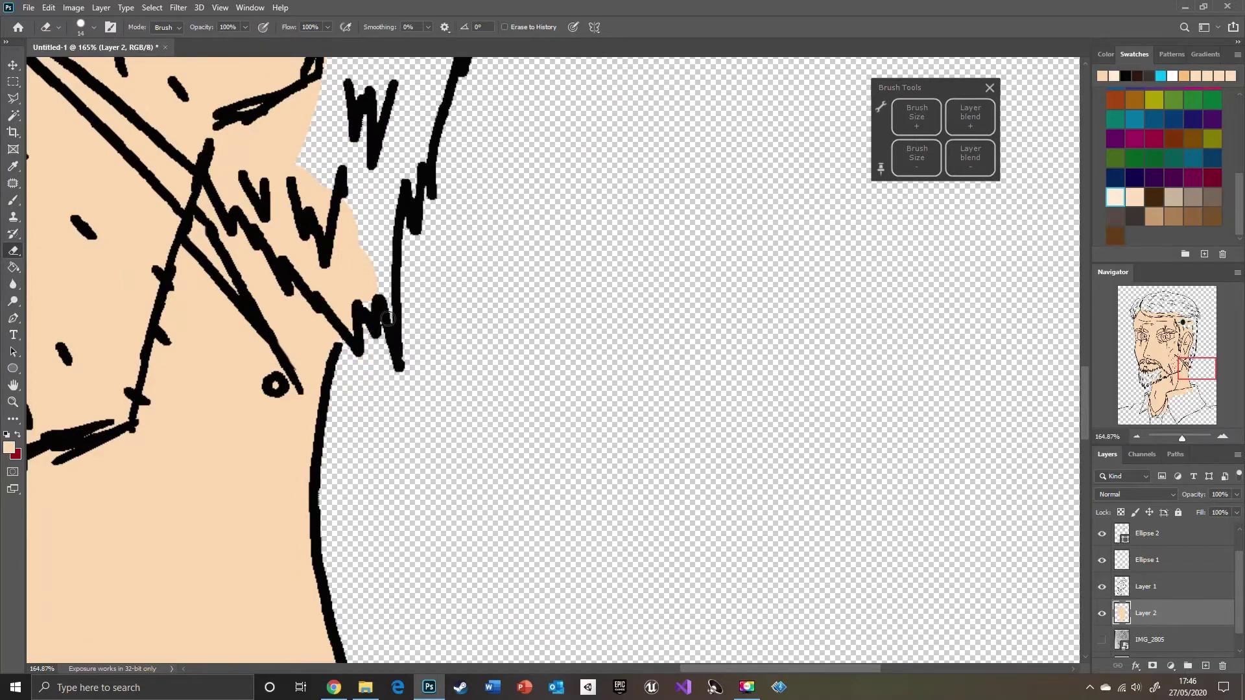
Sample the dark brown of the temple ellipse and set up a much smaller brush for the beard
drag(1180, 360, 1148, 366)
drag(1182, 439, 1177, 439)
mouse_move(1154, 360)
mouse_down()
mouse_move(1154, 346)
mouse_move(1152, 378)
mouse_up()
key(i)
click(702, 164)
drag(1177, 439, 1179, 439)
drag(1167, 372, 1158, 373)
key(b)
click(916, 167)
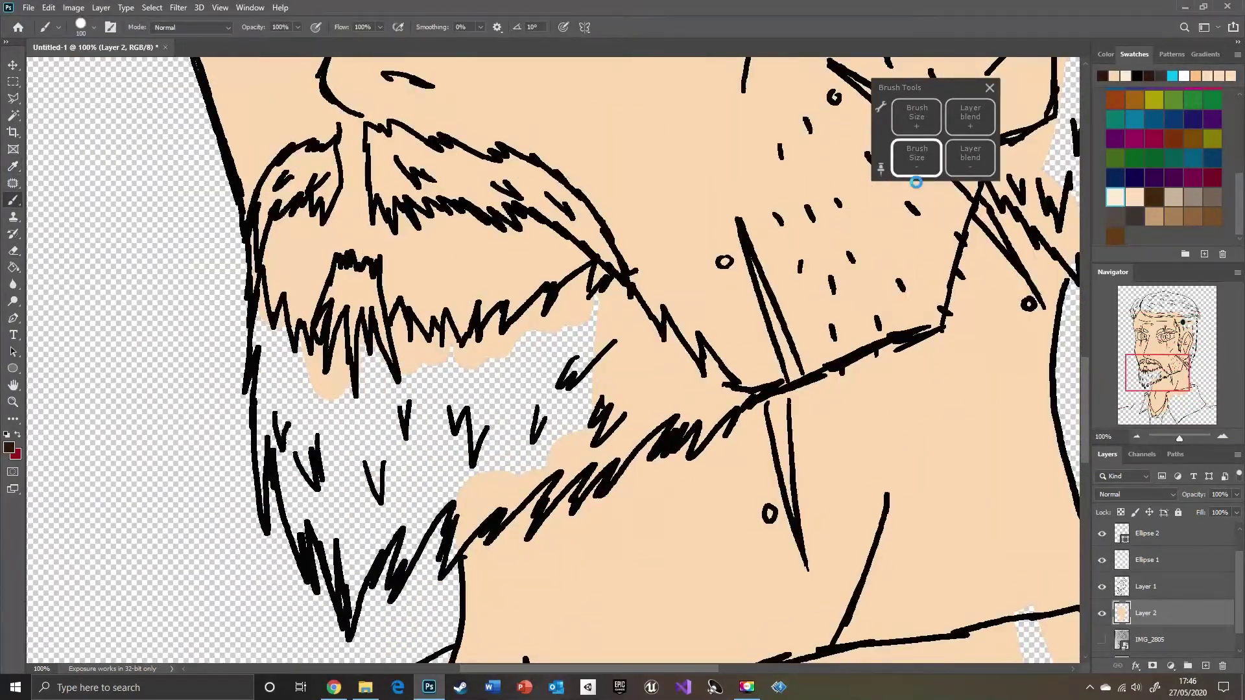
key(bracketleft)
key(bracketleft)
Fill the tuft below the lip and the beard's outer and lower edges along the jaw with dark brown
mouse_move(378, 371)
mouse_down()
mouse_move(334, 376)
mouse_move(382, 370)
mouse_up()
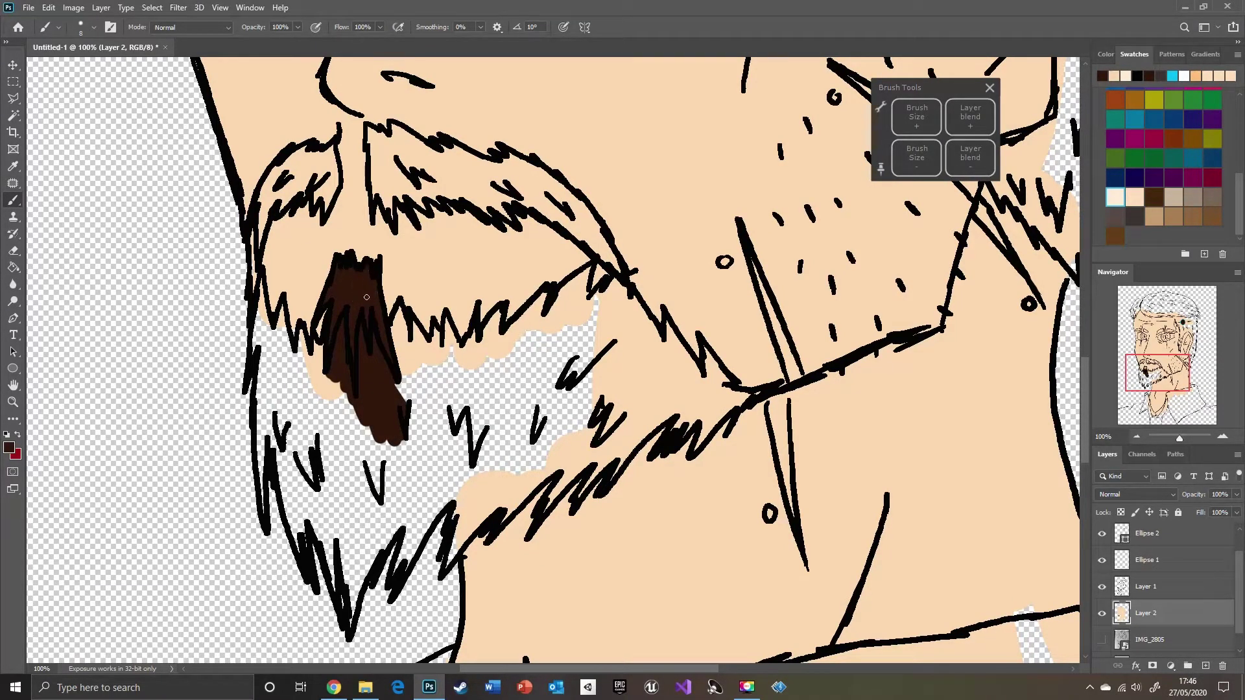
drag(349, 552, 379, 546)
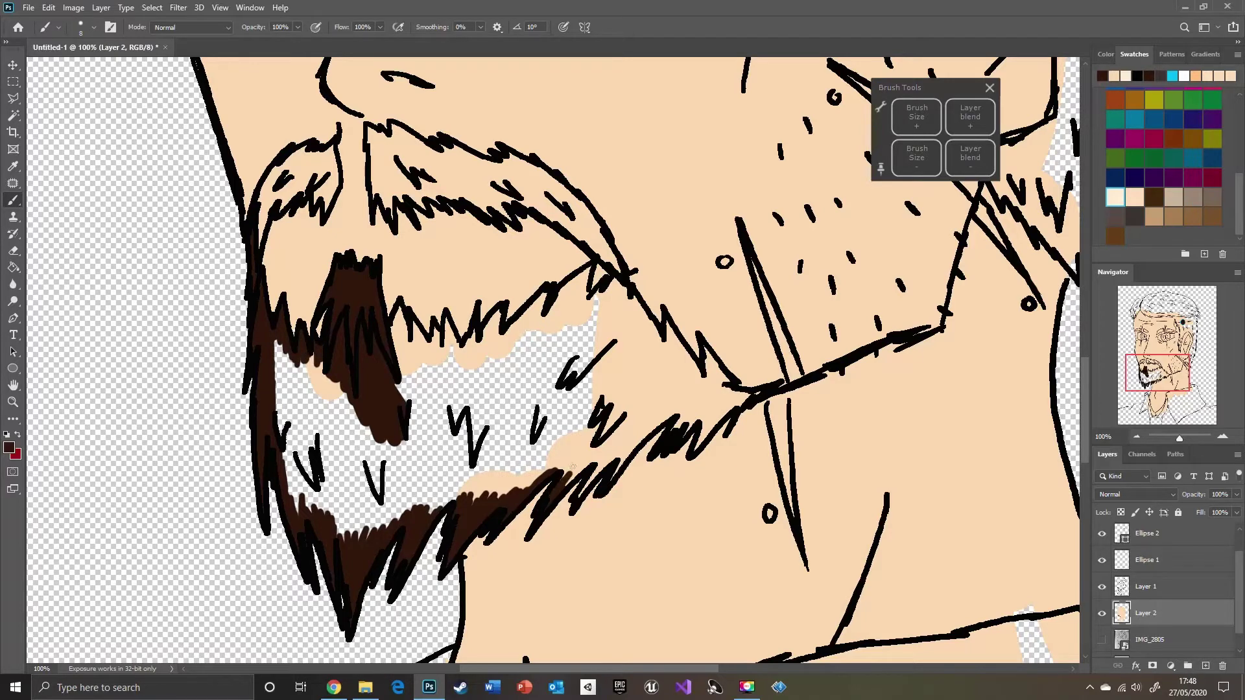
drag(1179, 439, 1183, 439)
click(1160, 382)
mouse_move(509, 305)
mouse_down()
mouse_move(556, 229)
mouse_move(581, 240)
mouse_up()
mouse_move(602, 191)
mouse_down()
mouse_move(674, 161)
mouse_move(681, 184)
mouse_move(702, 175)
mouse_move(709, 188)
mouse_move(769, 168)
mouse_move(748, 166)
mouse_move(824, 115)
mouse_up()
drag(1160, 383, 1169, 377)
drag(559, 319, 542, 326)
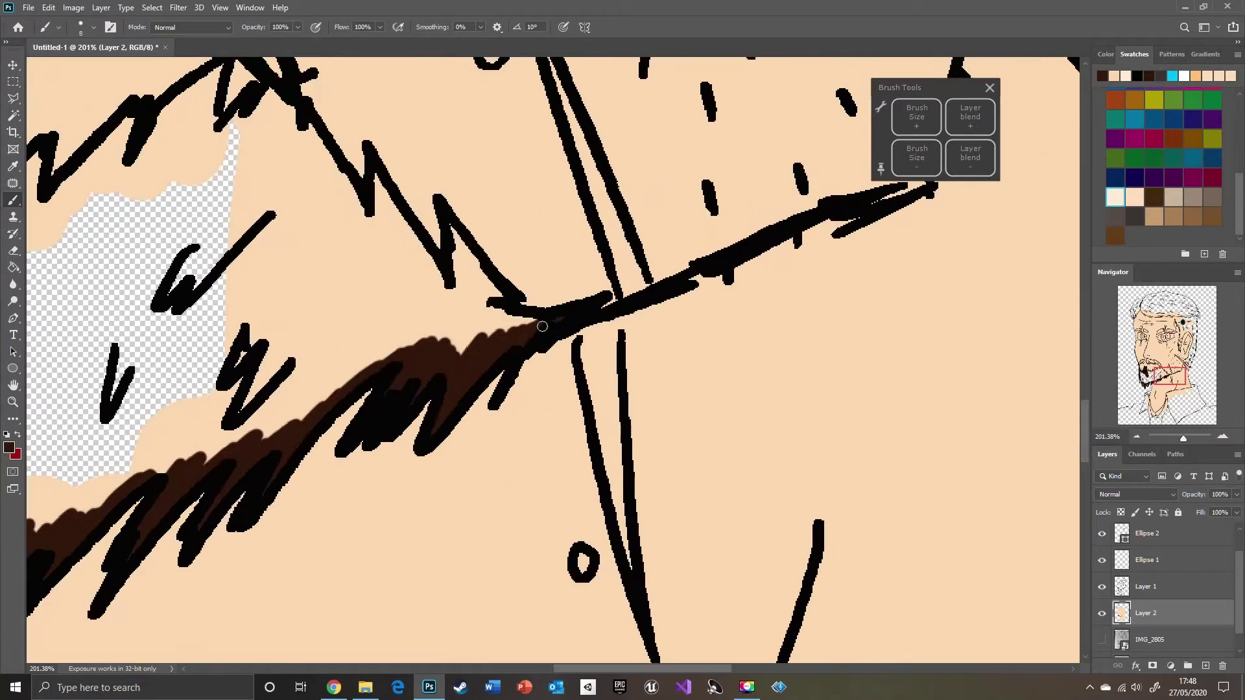
Paint the beard's upper edge dark brown along the cheek and under the mouth to the lip tuft
drag(378, 174, 441, 282)
drag(1170, 376, 1158, 367)
mouse_move(689, 431)
mouse_down()
mouse_move(712, 477)
mouse_move(650, 391)
mouse_up()
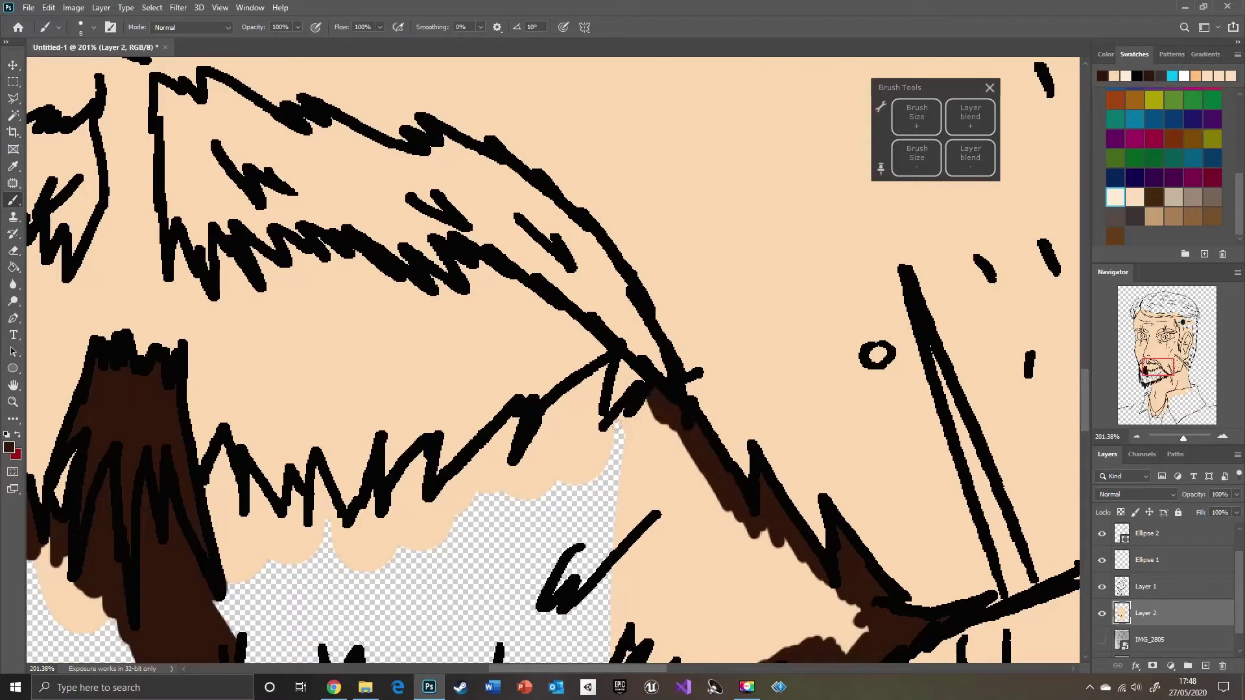
mouse_move(545, 430)
mouse_down()
mouse_move(582, 414)
mouse_move(553, 426)
mouse_move(648, 460)
mouse_move(506, 436)
mouse_move(512, 419)
mouse_move(449, 504)
mouse_move(501, 513)
mouse_move(563, 465)
mouse_move(422, 455)
mouse_move(387, 501)
mouse_up()
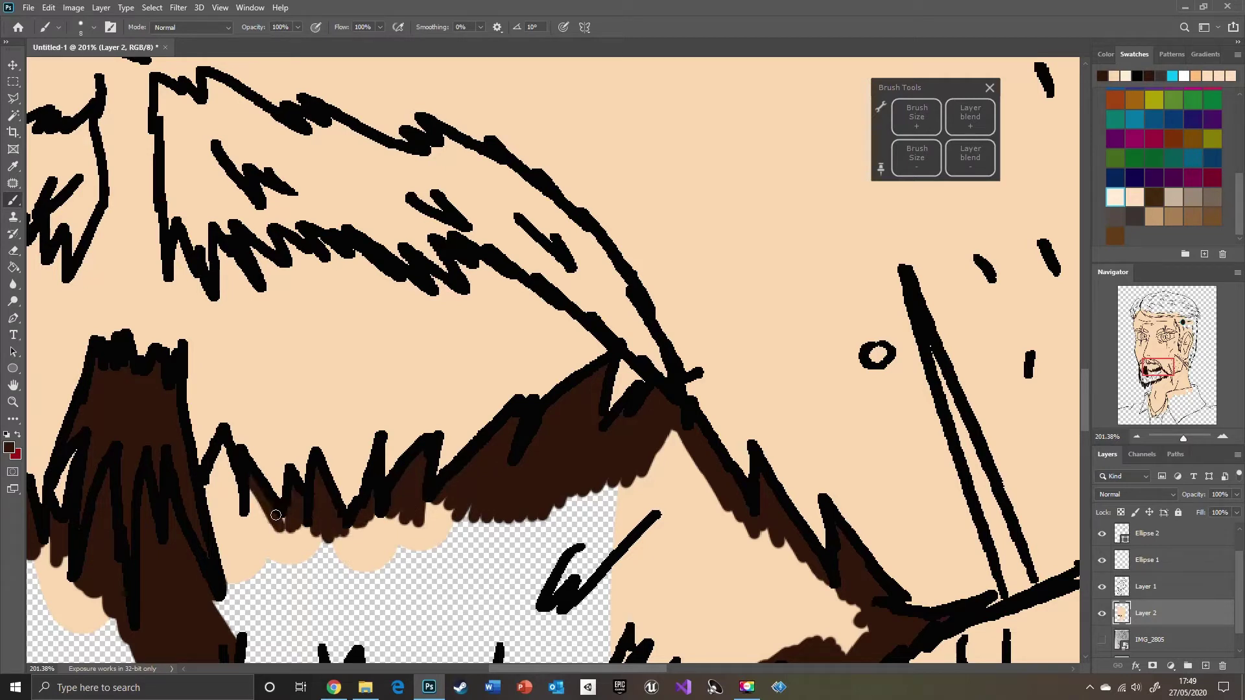
mouse_move(213, 485)
mouse_down()
mouse_move(241, 494)
mouse_move(210, 518)
mouse_up()
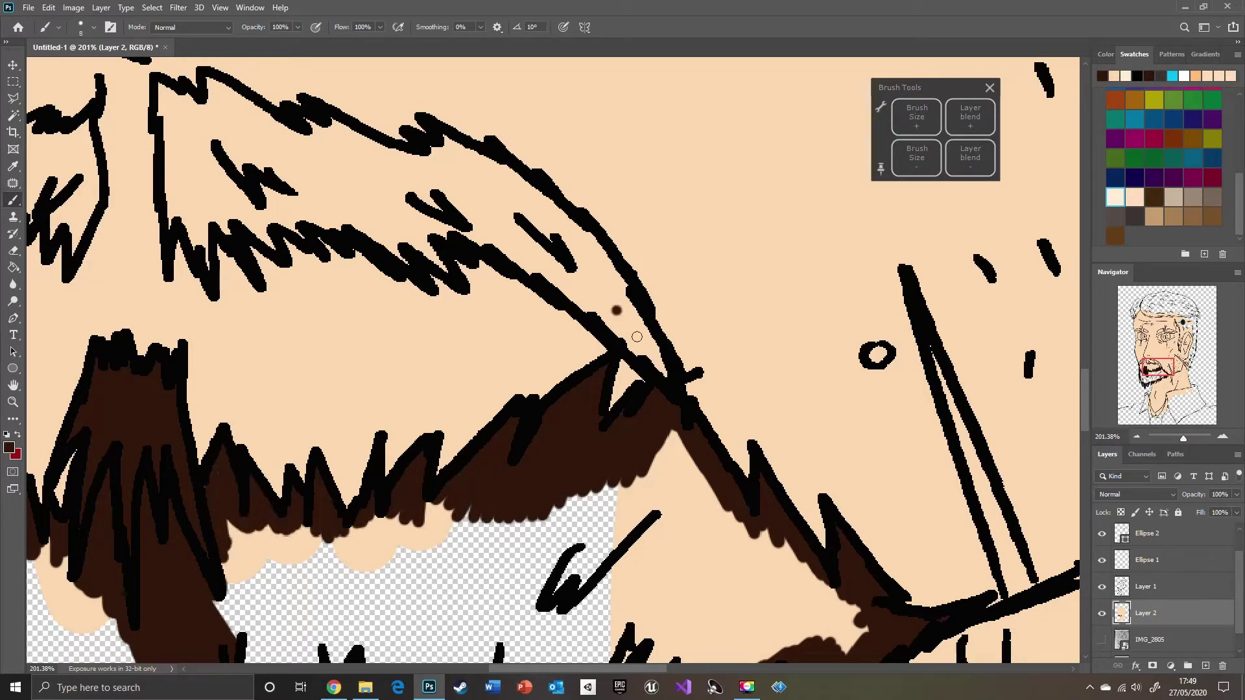
Outline the inside of the right half of the moustache with dark brown
drag(637, 337, 592, 253)
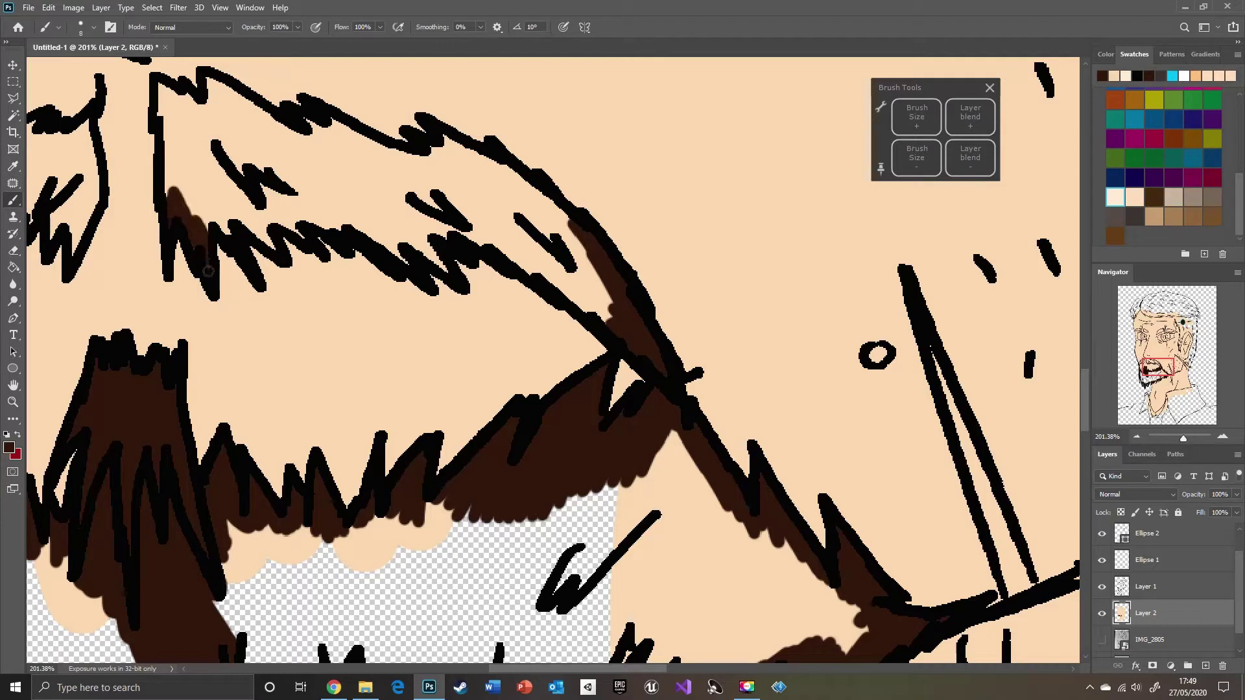
drag(208, 272, 255, 223)
drag(174, 150, 213, 210)
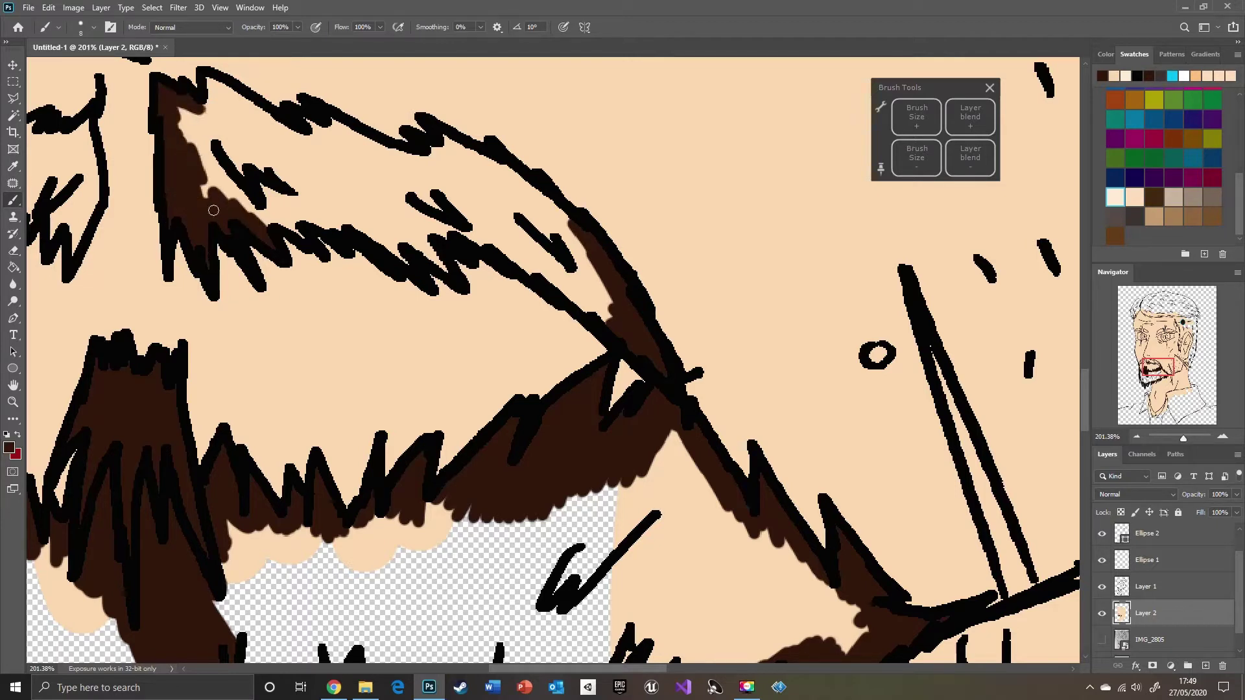
drag(221, 89, 311, 138)
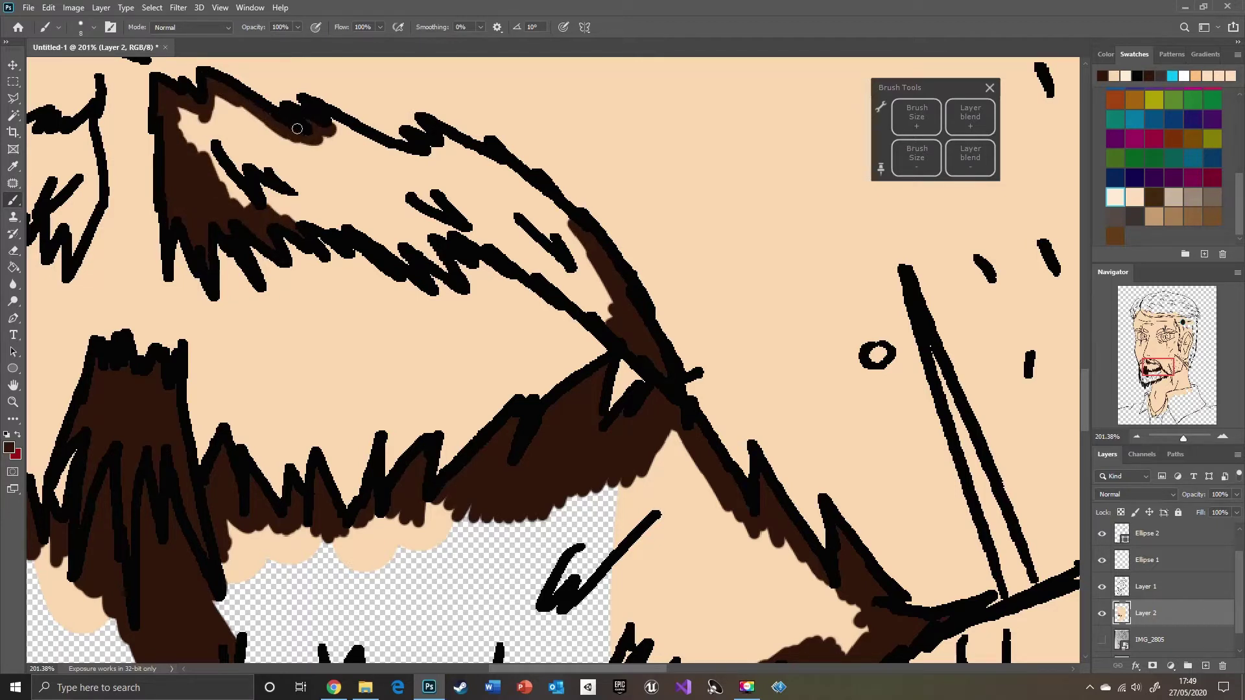
mouse_move(287, 209)
mouse_down()
mouse_move(462, 241)
mouse_move(608, 318)
mouse_up()
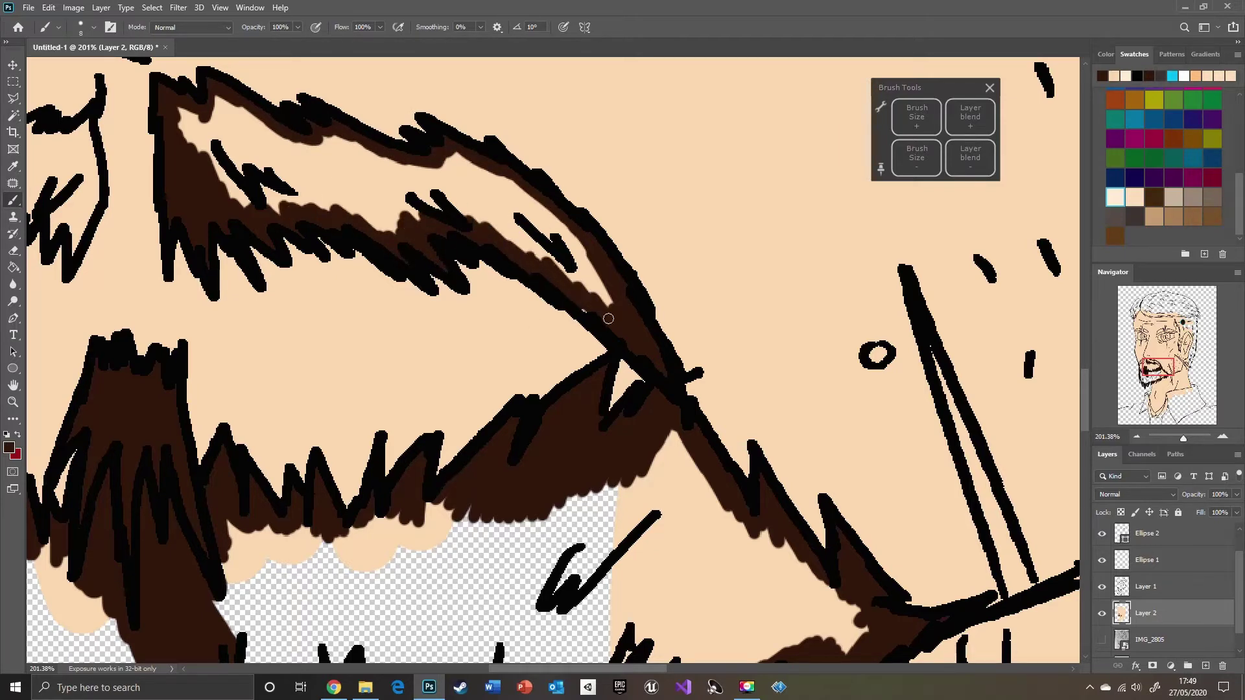
Fill the left half of the moustache completely with dark brown
drag(1158, 367, 1143, 362)
mouse_move(454, 496)
mouse_down()
mouse_move(497, 347)
mouse_move(514, 405)
mouse_move(609, 377)
mouse_up()
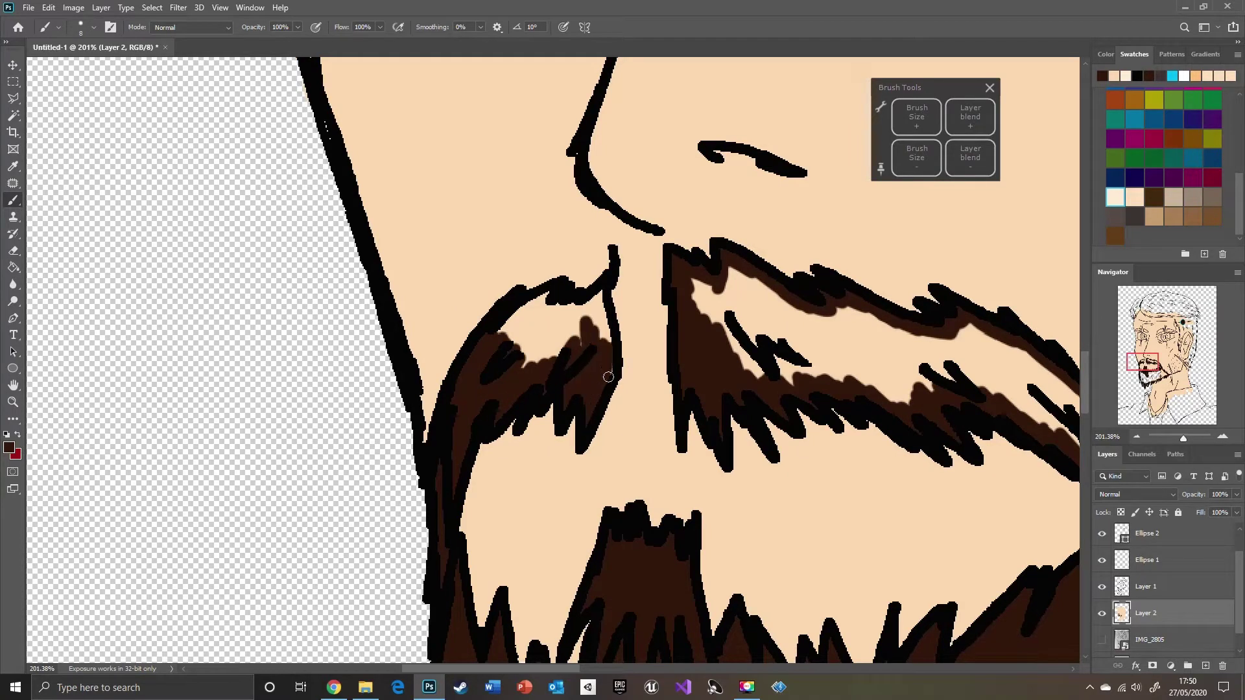
mouse_move(595, 306)
mouse_down()
mouse_move(519, 337)
mouse_move(522, 374)
mouse_up()
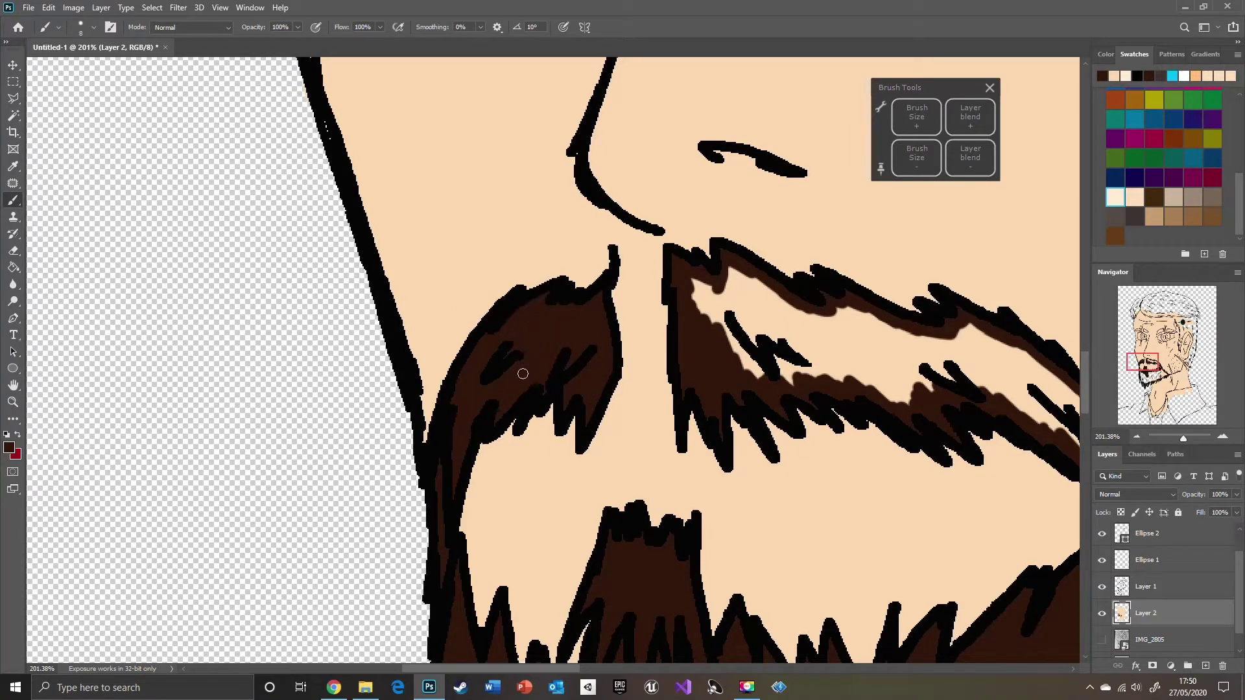
Hide Layer 2, show the pencil photo, and draw the lower lip line in black with the Pencil tool on Layer 1
click(1102, 613)
click(1102, 640)
click(1161, 586)
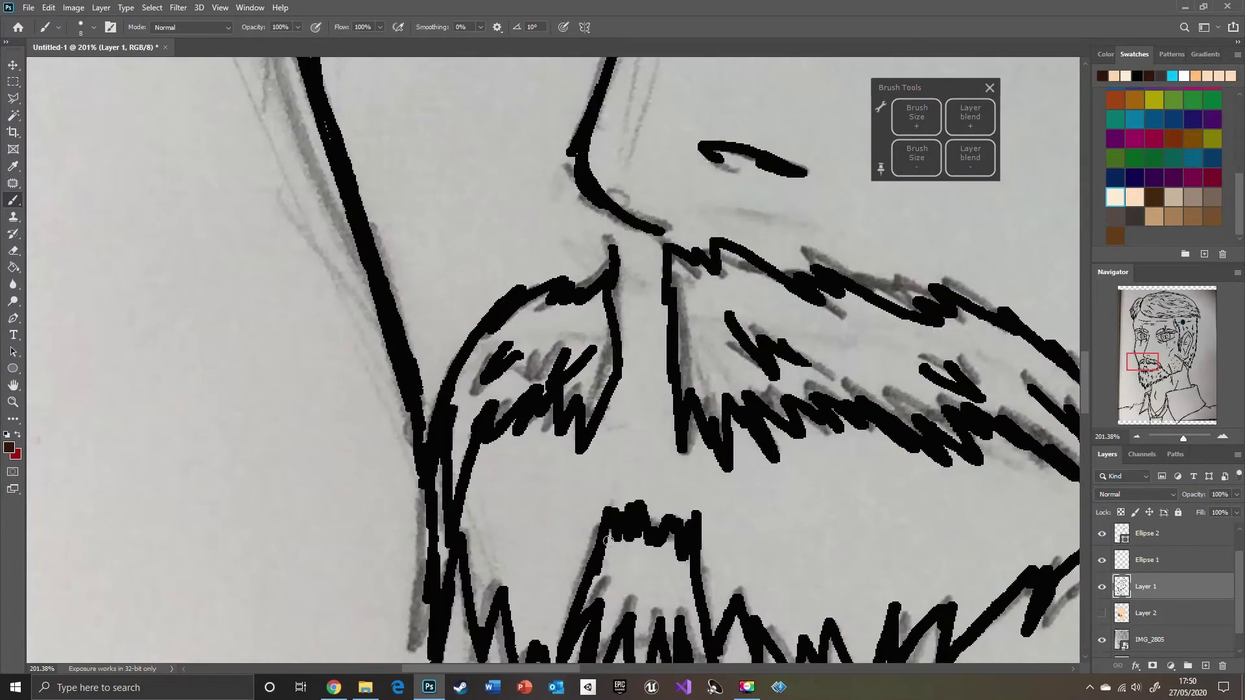
drag(10, 206, 65, 212)
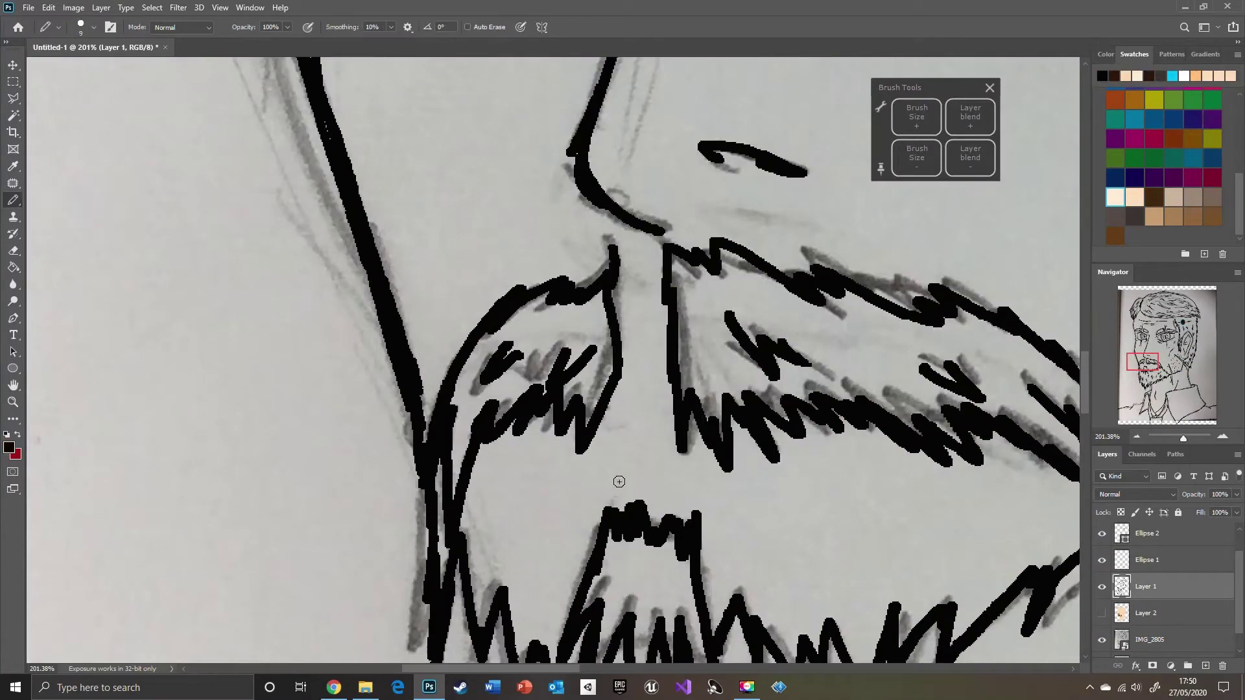
click(1102, 587)
click(1102, 587)
drag(591, 501, 714, 505)
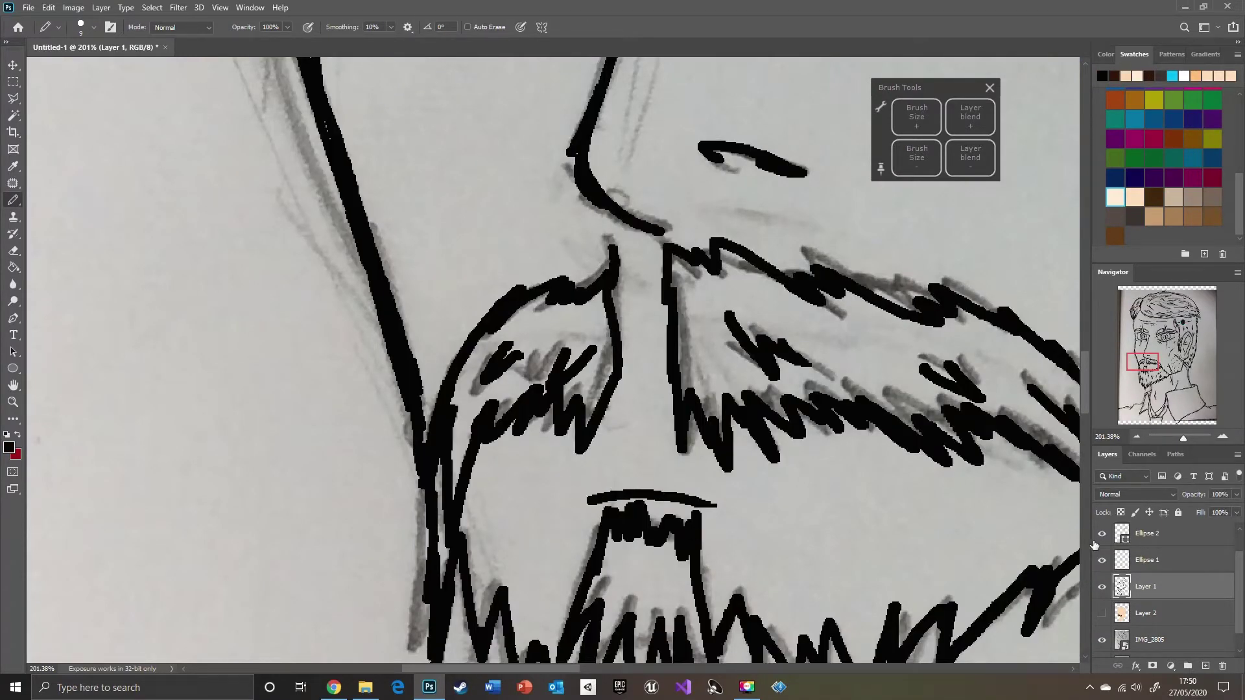
Show and select Layer 2 again and fill the rest of the moustache's right half with dark brown using the Brush tool
click(1102, 613)
click(1144, 613)
drag(13, 200, 65, 170)
mouse_move(696, 293)
mouse_down()
mouse_move(698, 308)
mouse_move(765, 304)
mouse_move(788, 369)
mouse_move(811, 324)
mouse_move(859, 378)
mouse_move(888, 363)
mouse_move(908, 389)
mouse_move(978, 332)
mouse_up()
drag(1139, 364, 1154, 367)
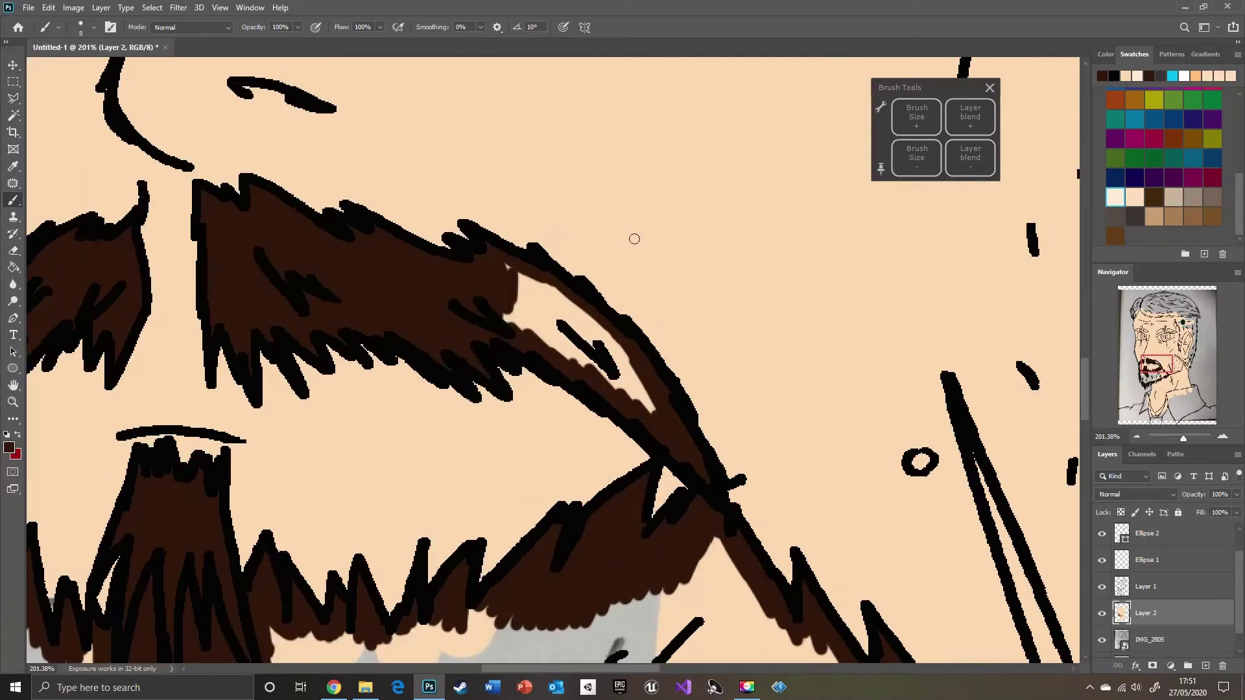
mouse_move(519, 276)
mouse_down()
mouse_move(545, 321)
mouse_move(636, 380)
mouse_up()
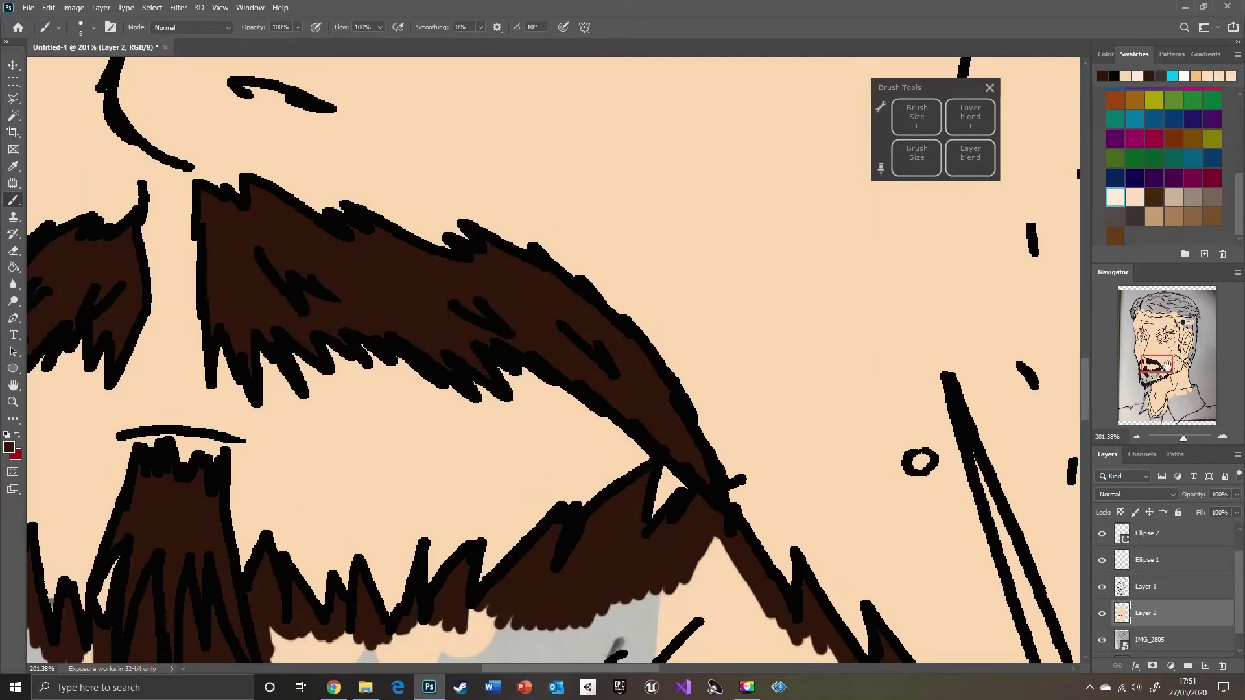
Fill the remaining interior of the beard with dark brown using a larger brush
drag(1166, 366, 1163, 380)
click(916, 117)
mouse_move(111, 179)
mouse_down()
mouse_move(135, 214)
mouse_move(161, 419)
mouse_move(240, 264)
mouse_move(361, 517)
mouse_move(448, 458)
mouse_move(344, 212)
mouse_move(514, 162)
mouse_move(487, 394)
mouse_move(633, 406)
mouse_move(634, 206)
mouse_move(706, 345)
mouse_move(762, 369)
mouse_move(975, 251)
mouse_move(761, 243)
mouse_move(288, 458)
mouse_up()
drag(322, 309, 474, 436)
Fill both sections of the left eyebrow with dark brown inside their outlines
drag(1169, 372, 1149, 356)
drag(1183, 439, 1176, 439)
drag(1180, 358, 1197, 347)
drag(1179, 438, 1188, 439)
click(1144, 332)
mouse_move(518, 362)
mouse_down()
mouse_move(488, 312)
mouse_move(603, 282)
mouse_move(747, 431)
mouse_move(639, 412)
mouse_move(519, 286)
mouse_move(535, 266)
mouse_up()
drag(1150, 331, 1146, 330)
mouse_move(274, 384)
mouse_down()
mouse_move(312, 357)
mouse_move(481, 372)
mouse_move(588, 312)
mouse_move(368, 338)
mouse_move(384, 372)
mouse_move(526, 360)
mouse_up()
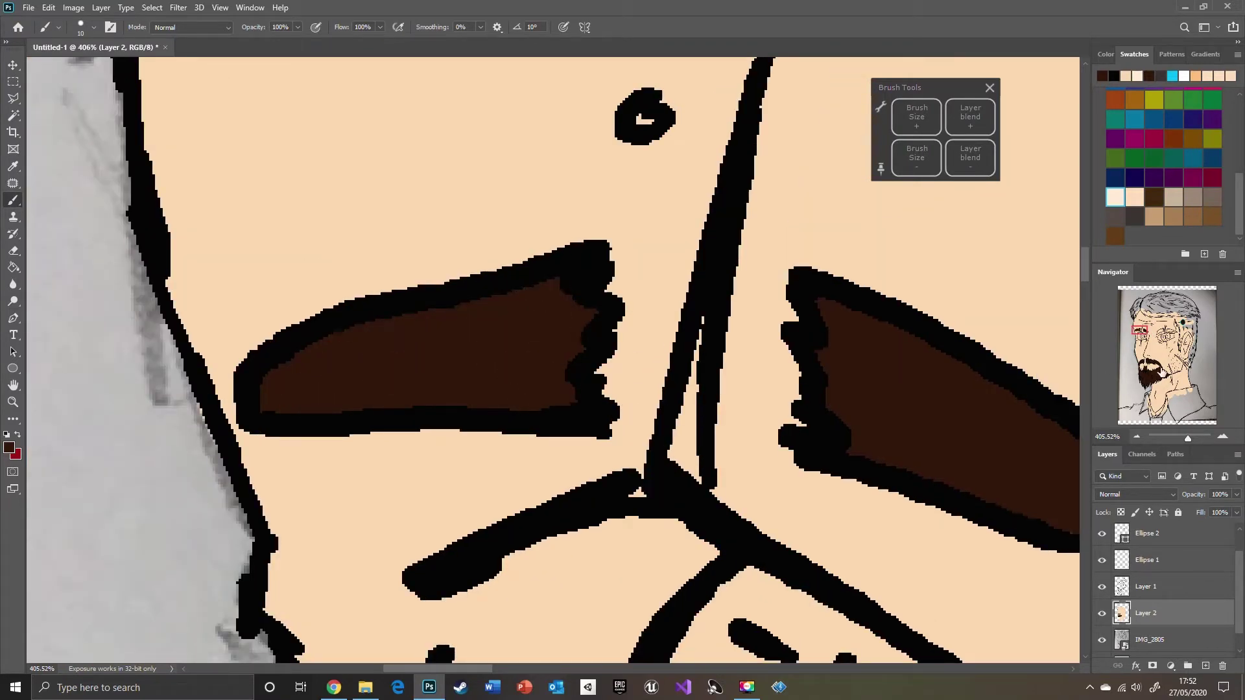
Fill the sections of the right eyebrow with dark brown and undo the last stroke
drag(1157, 332, 1164, 330)
mouse_move(475, 309)
mouse_down()
mouse_move(506, 361)
mouse_move(509, 454)
mouse_up()
mouse_move(127, 632)
mouse_down()
mouse_move(361, 495)
mouse_move(483, 461)
mouse_up()
mouse_move(138, 560)
mouse_down()
mouse_move(258, 385)
mouse_move(195, 454)
mouse_move(298, 421)
mouse_move(466, 402)
mouse_move(349, 413)
mouse_move(388, 369)
mouse_up()
drag(1163, 330, 1170, 329)
mouse_move(448, 413)
mouse_down()
mouse_move(428, 415)
mouse_move(492, 508)
mouse_move(448, 512)
mouse_move(454, 397)
mouse_move(570, 480)
mouse_move(675, 449)
mouse_move(694, 492)
mouse_move(854, 548)
mouse_move(945, 533)
mouse_move(905, 546)
mouse_up()
key(ctrl+z)
Paint the lower hair tufts beside the left edge of the forehead dark brown
drag(1155, 325, 1141, 318)
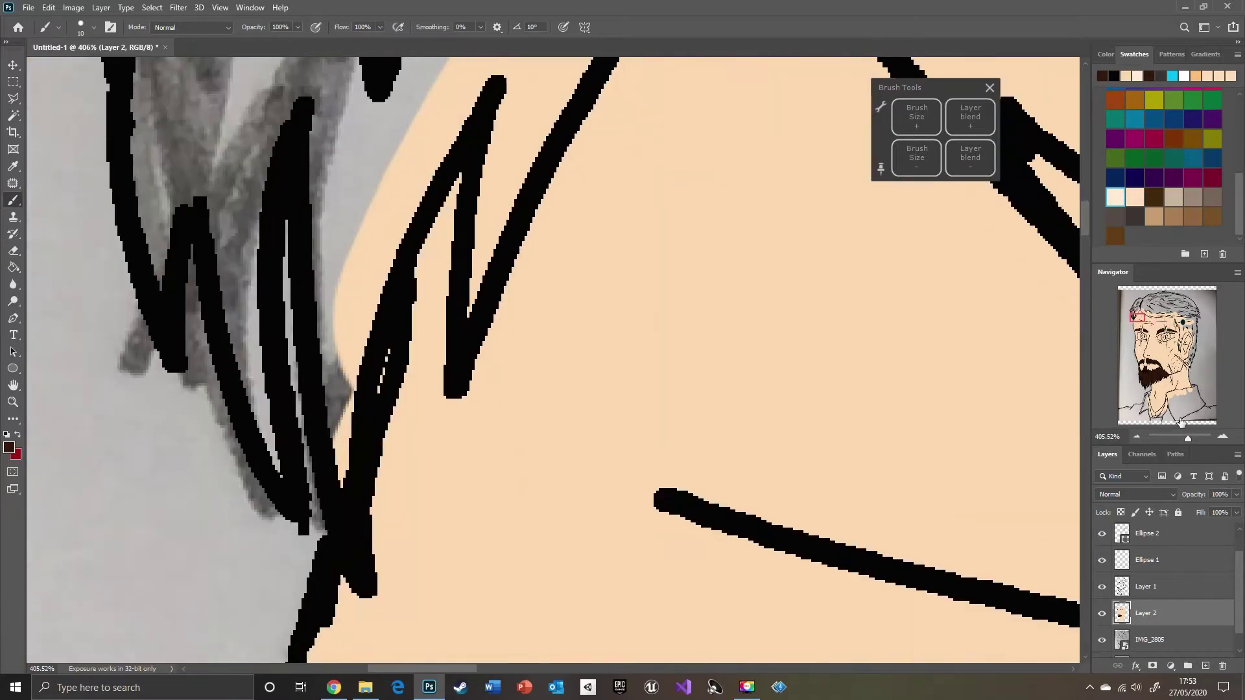
drag(1188, 438, 1184, 438)
drag(514, 337, 530, 281)
mouse_move(448, 412)
mouse_down()
mouse_move(480, 195)
mouse_move(534, 192)
mouse_move(646, 85)
mouse_move(403, 262)
mouse_move(355, 217)
mouse_move(415, 201)
mouse_move(389, 123)
mouse_move(480, 112)
mouse_move(486, 162)
mouse_up()
drag(352, 165, 371, 92)
Fill the hair left of the parting and the front of the crown with dark brown, following the outer outline
drag(1137, 317, 1134, 307)
mouse_move(454, 410)
mouse_down()
mouse_move(503, 441)
mouse_move(525, 304)
mouse_up()
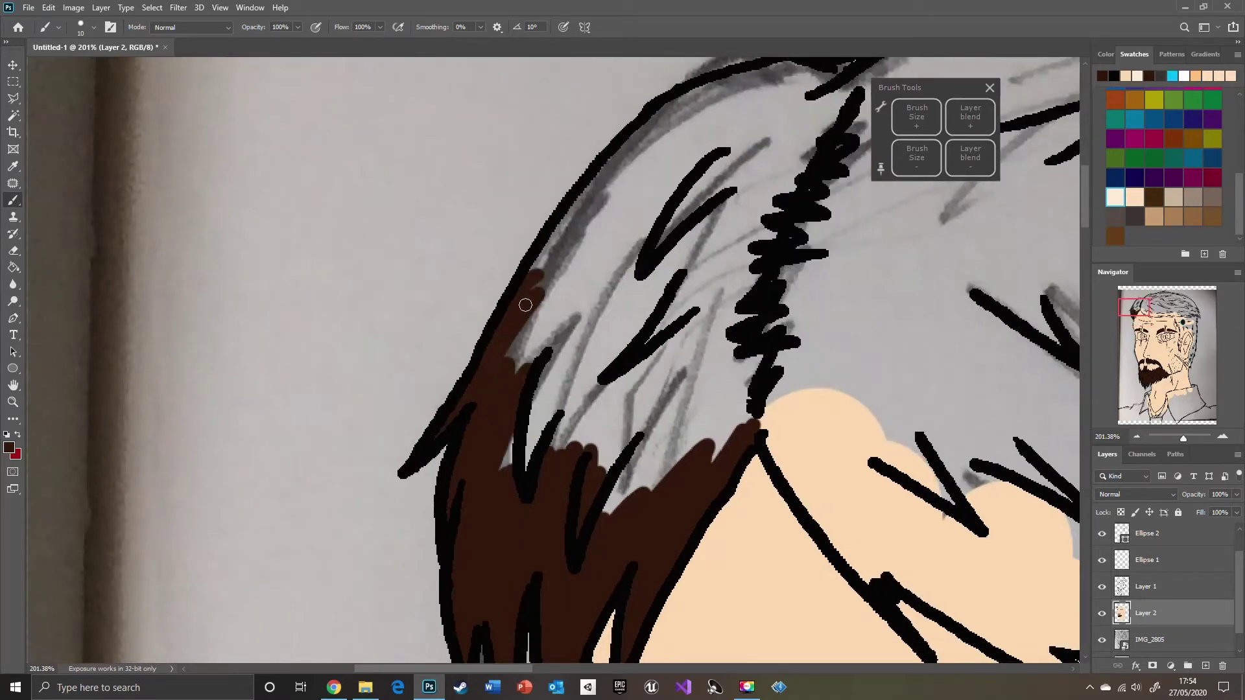
drag(1151, 306, 1154, 305)
mouse_move(454, 363)
mouse_down()
mouse_move(570, 444)
mouse_move(405, 436)
mouse_move(495, 194)
mouse_move(660, 101)
mouse_move(551, 183)
mouse_move(691, 263)
mouse_move(910, 225)
mouse_up()
drag(1138, 307, 1152, 300)
mouse_move(329, 338)
mouse_down()
mouse_move(466, 194)
mouse_move(445, 236)
mouse_move(681, 329)
mouse_move(621, 313)
mouse_move(553, 500)
mouse_move(907, 189)
mouse_up()
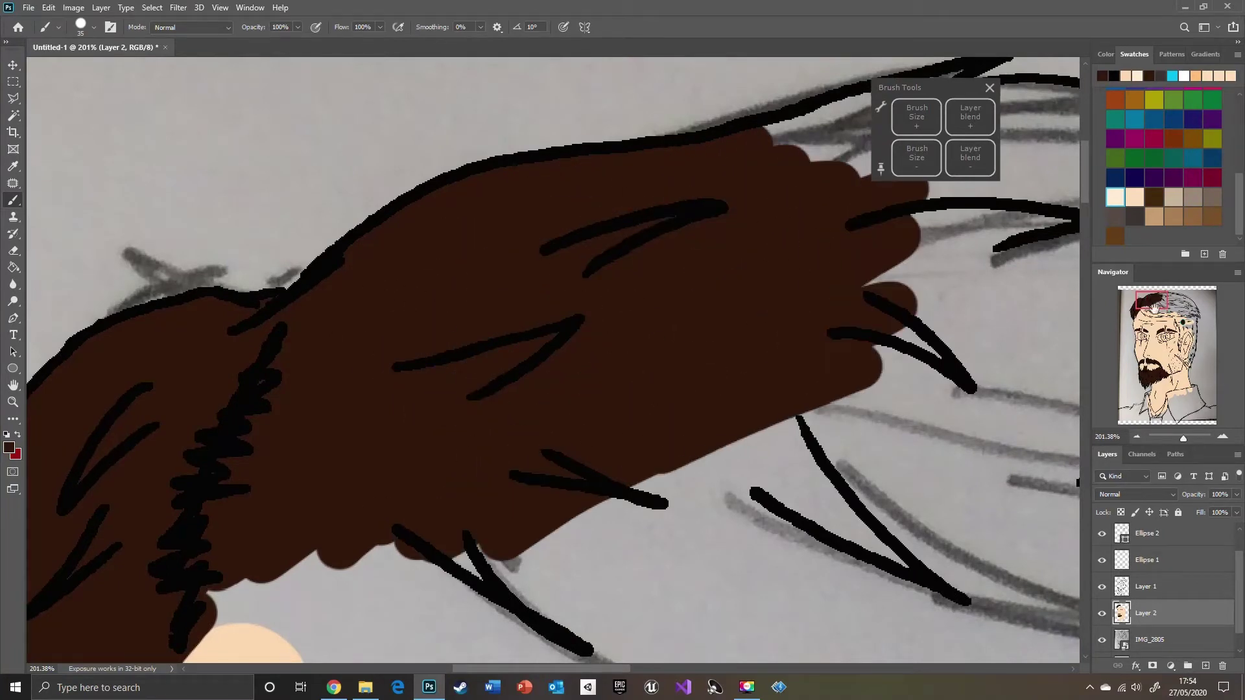
Continue the dark brown hair fill rightward across the top of the head
drag(1152, 300, 1165, 295)
mouse_move(514, 238)
mouse_down()
mouse_move(285, 352)
mouse_move(435, 281)
mouse_move(532, 298)
mouse_move(562, 273)
mouse_up()
mouse_move(660, 275)
mouse_down()
mouse_move(780, 314)
mouse_move(937, 326)
mouse_move(887, 357)
mouse_move(1063, 358)
mouse_up()
mouse_move(564, 305)
mouse_down()
mouse_move(621, 277)
mouse_move(681, 332)
mouse_move(891, 383)
mouse_up()
Paint dark brown along the forehead hairline from the parting and sample the skin colour beside it
drag(493, 570, 683, 124)
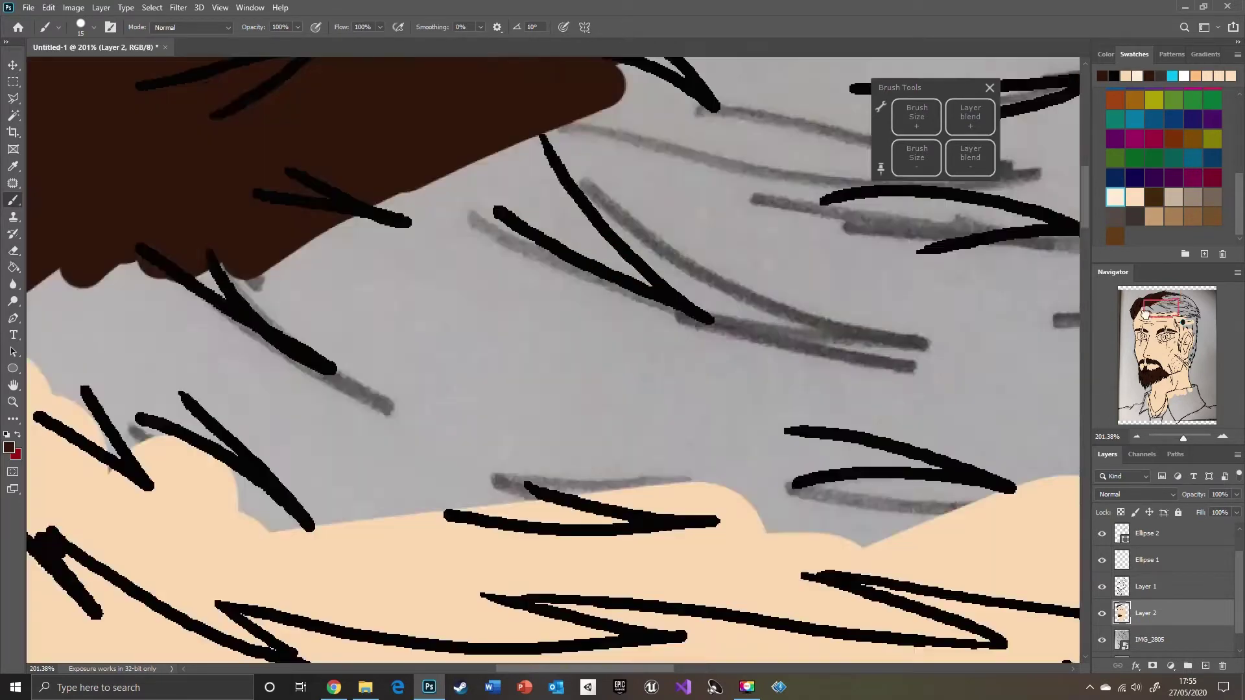
drag(324, 454, 756, 175)
mouse_move(362, 93)
mouse_down()
mouse_move(463, 253)
mouse_move(487, 245)
mouse_move(630, 330)
mouse_up()
alt+click(686, 328)
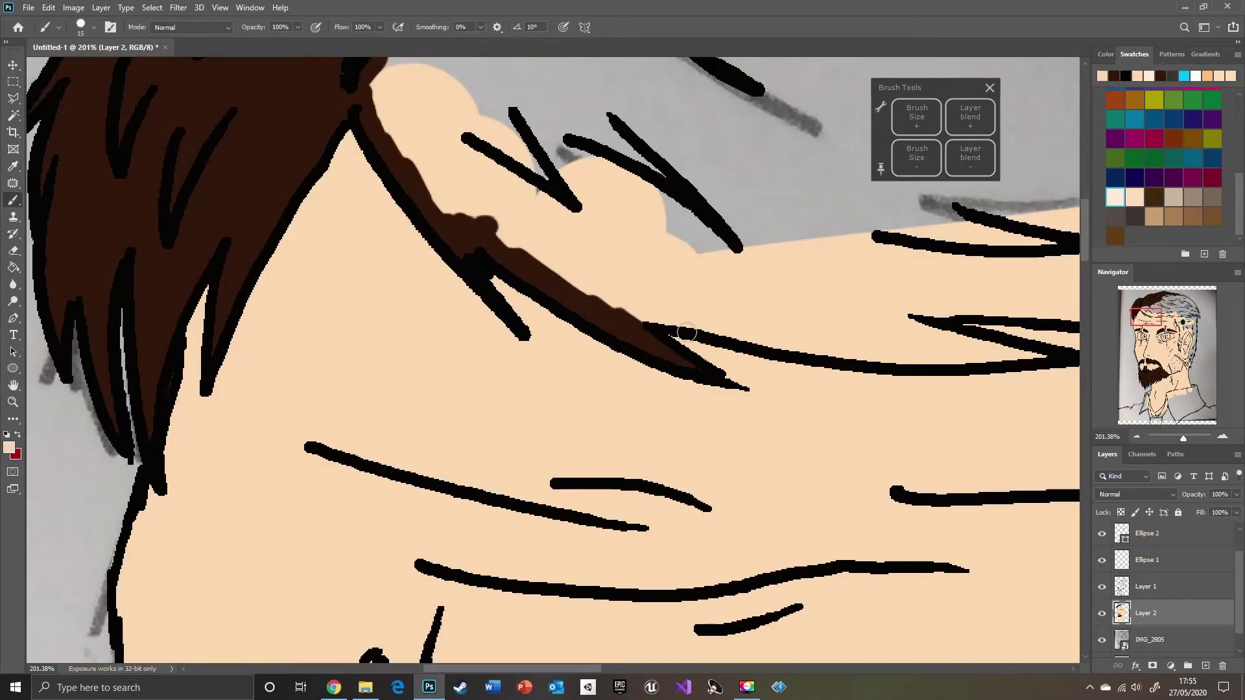
Resample the dark brown and fill the front hair section between the parting and the forehead hairline
alt+click(643, 330)
drag(643, 324, 662, 296)
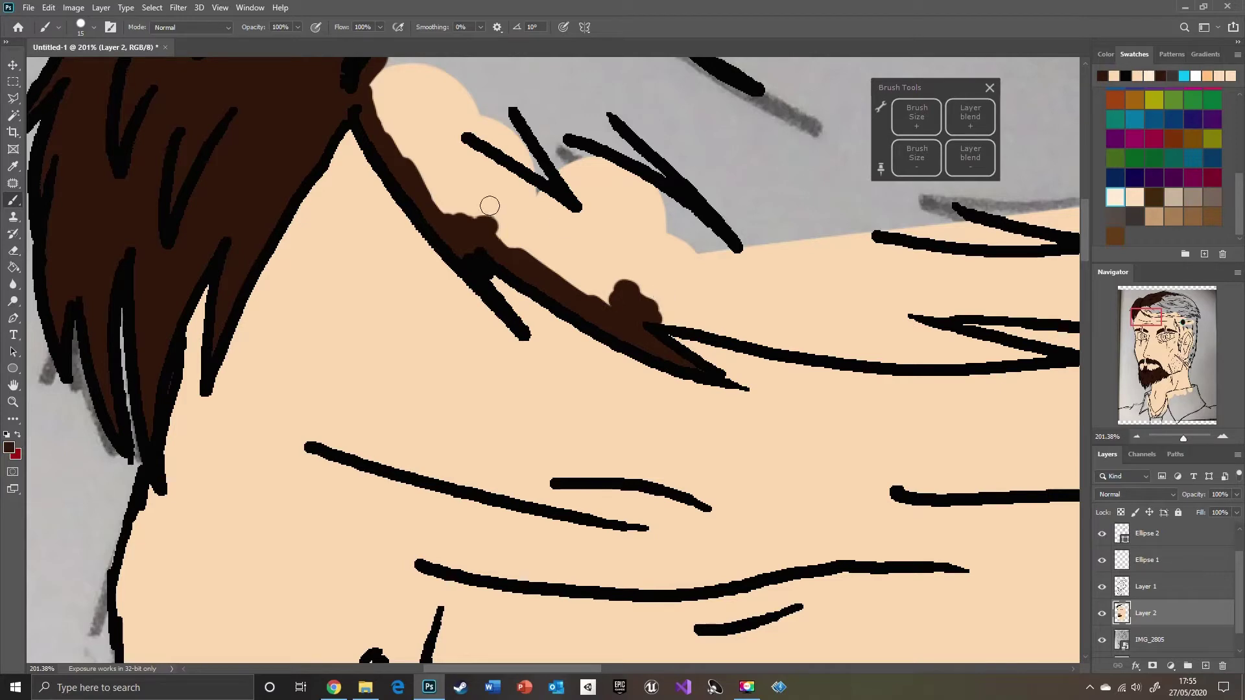
drag(490, 205, 627, 262)
drag(1146, 317, 1147, 307)
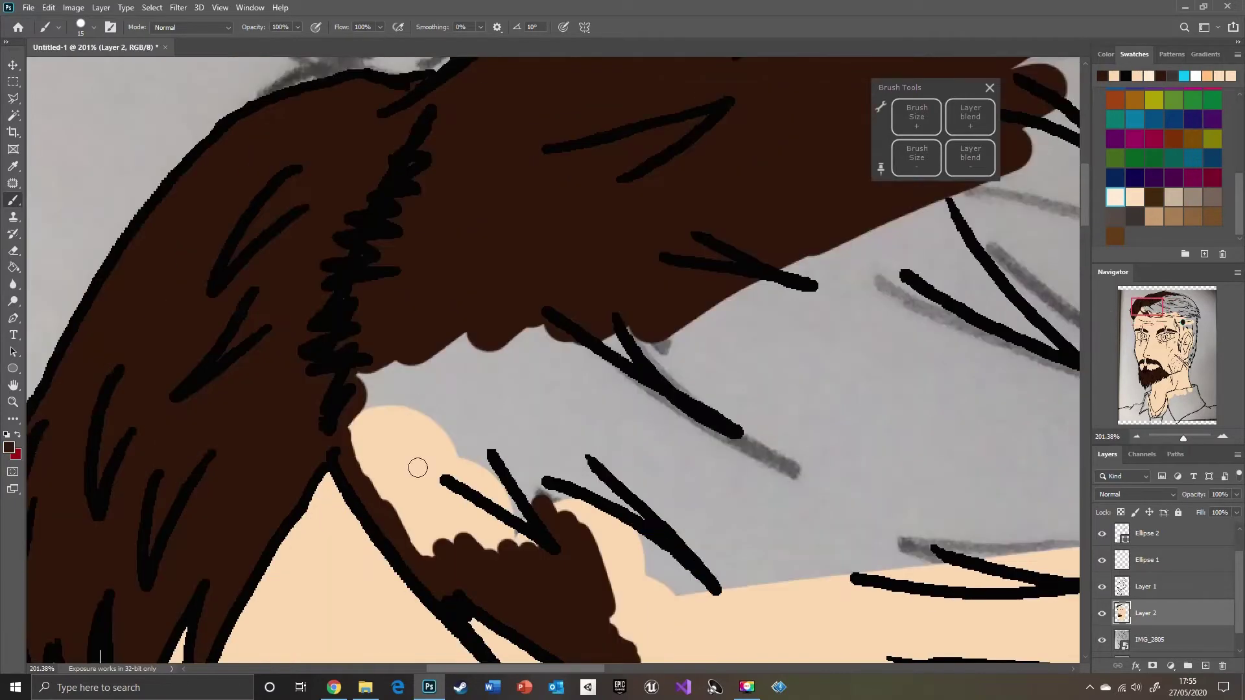
mouse_move(420, 545)
mouse_down()
mouse_move(392, 366)
mouse_move(439, 542)
mouse_move(531, 488)
mouse_move(629, 317)
mouse_move(654, 375)
mouse_move(536, 363)
mouse_up()
Fill the next pointed tuft of the forehead hairline with dark brown and join it to the hair beside the parting
scroll(655, 376, down, 5)
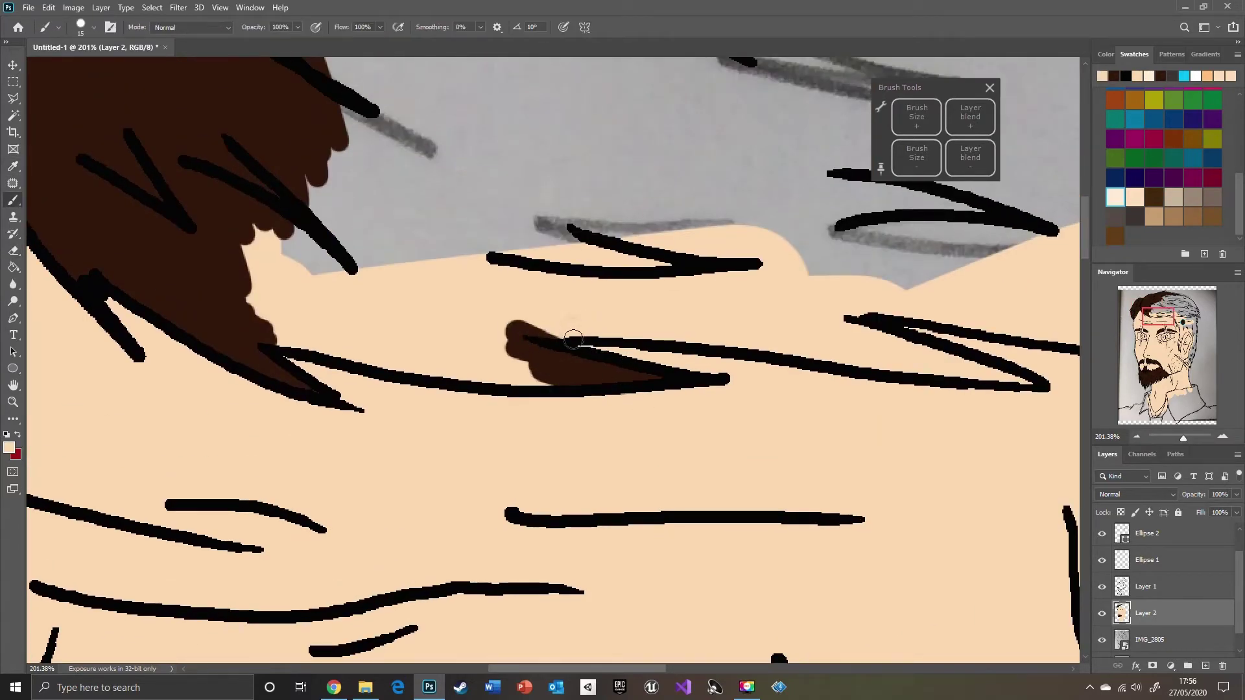
key(alt)
drag(562, 344, 587, 316)
drag(266, 318, 364, 350)
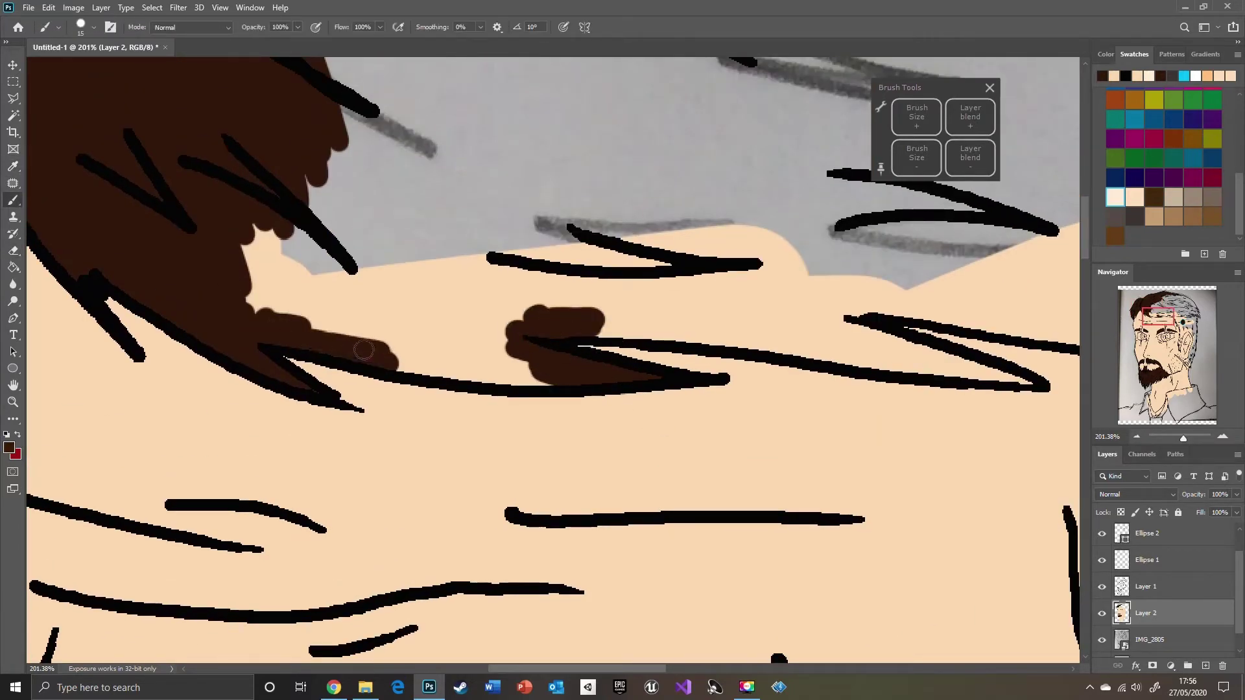
mouse_move(443, 374)
mouse_down()
mouse_move(561, 382)
mouse_move(321, 315)
mouse_move(291, 322)
mouse_move(448, 337)
mouse_move(524, 261)
mouse_up()
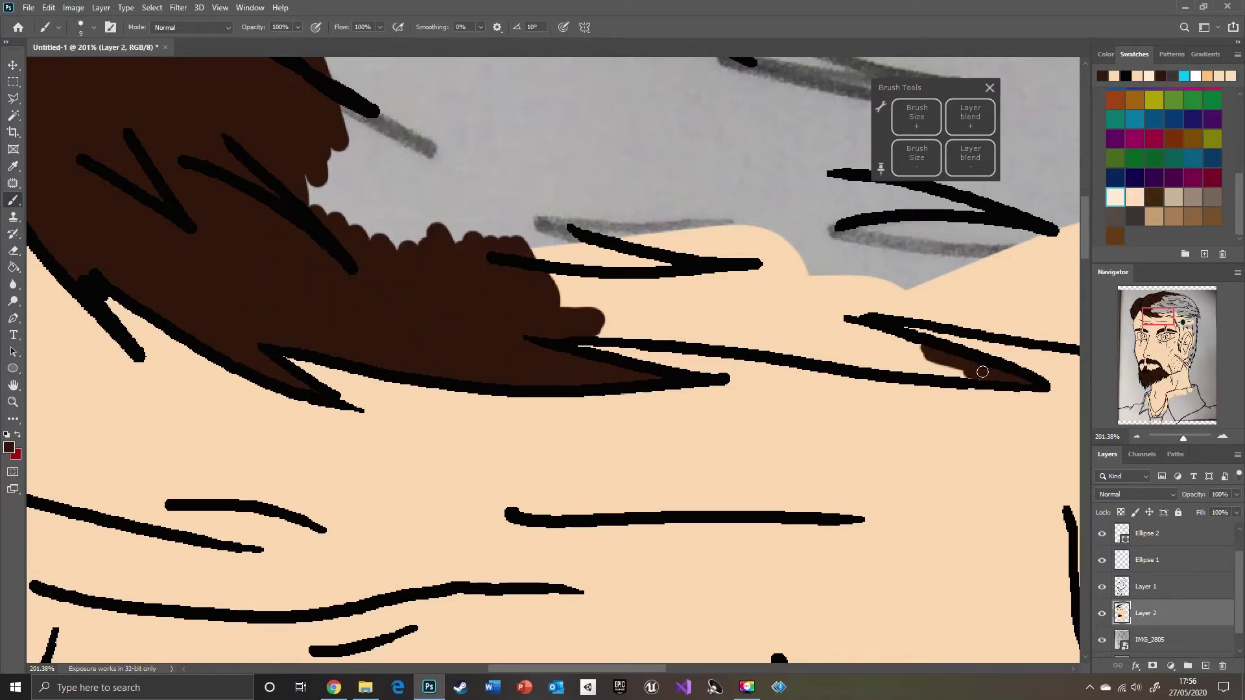
Fill the hairline tuft above the middle of the forehead and connect it to the brown area beside it
mouse_move(982, 371)
mouse_down()
mouse_move(909, 345)
mouse_move(868, 360)
mouse_up()
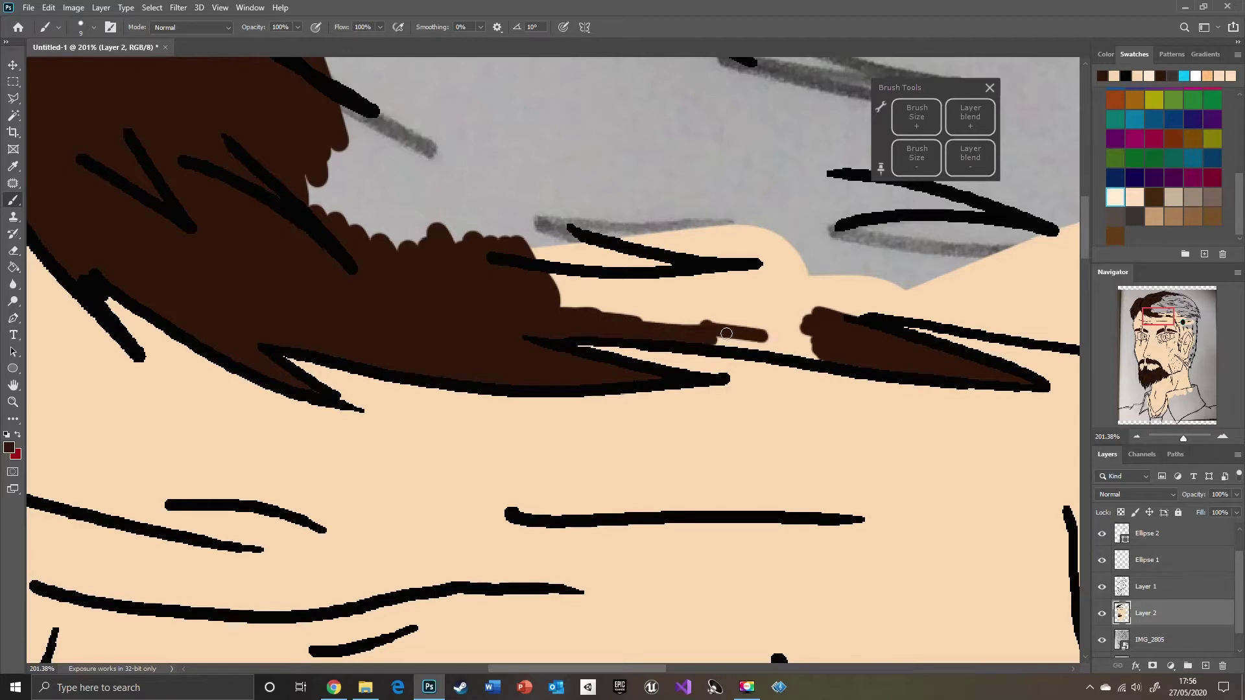
drag(522, 294, 594, 295)
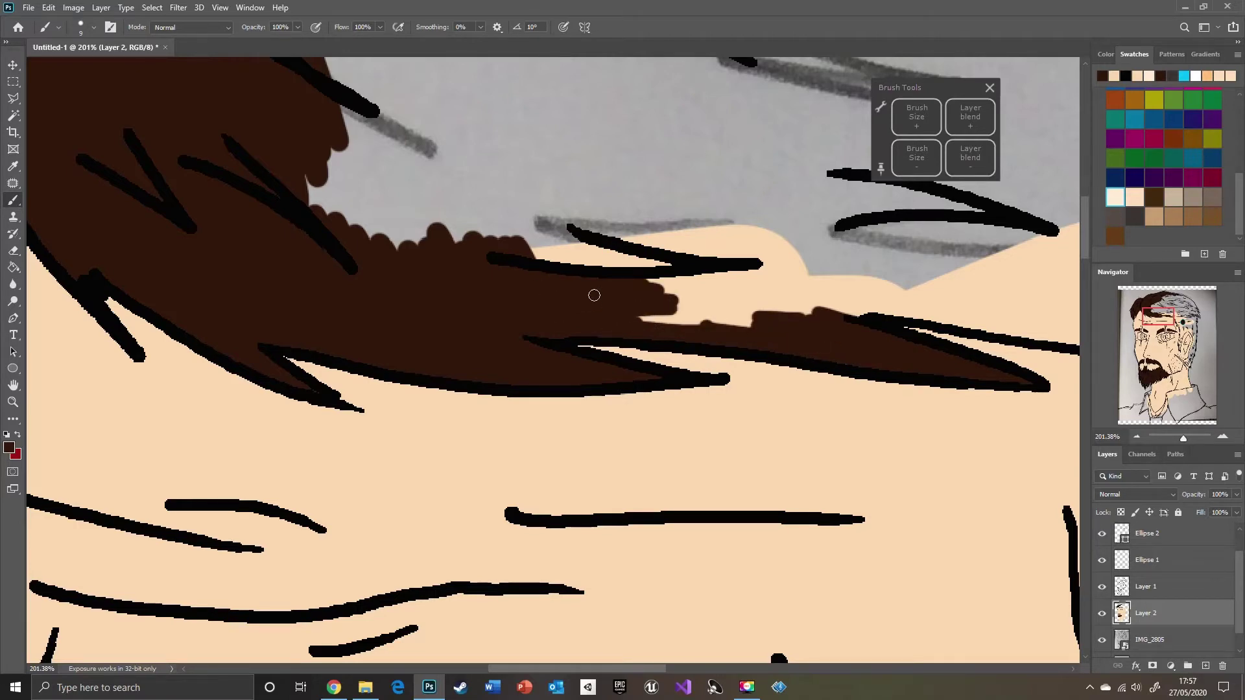
drag(774, 334, 737, 312)
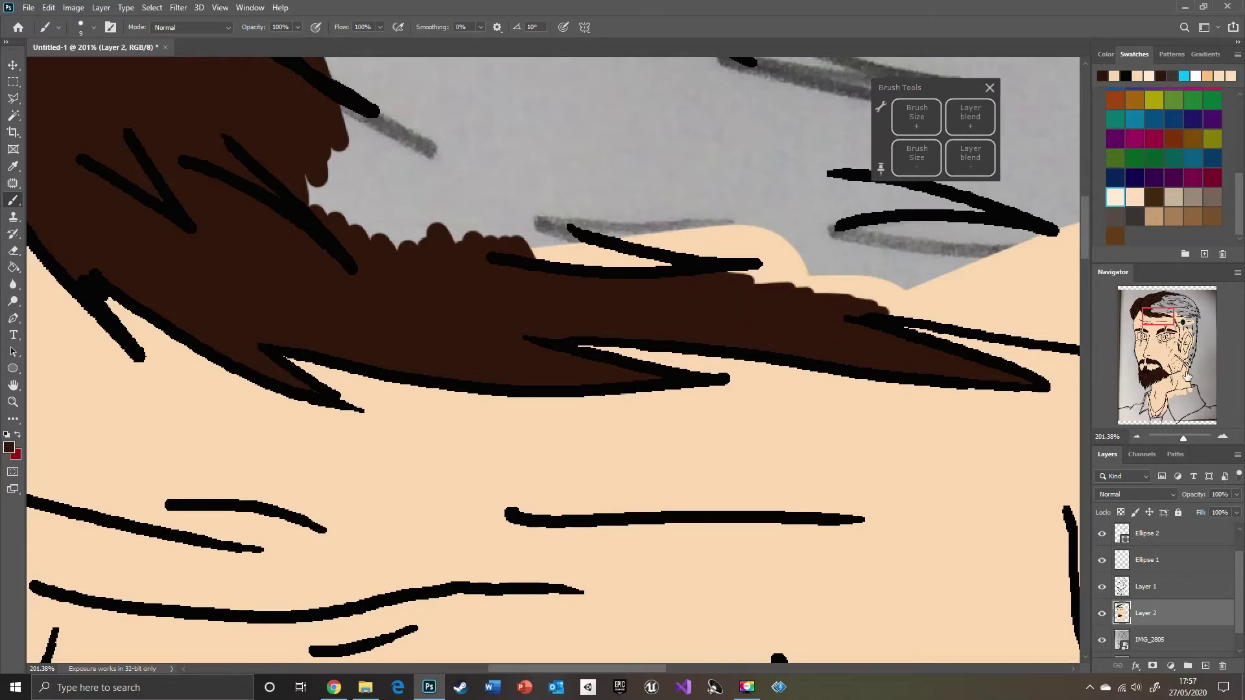
Enlarge the brush and fill the remaining grey area of the crown with dark brown down to the hairline
mouse_move(1187, 377)
mouse_down()
mouse_move(1145, 303)
mouse_move(1159, 310)
mouse_up()
click(917, 118)
mouse_move(371, 174)
mouse_down()
mouse_move(333, 225)
mouse_move(520, 278)
mouse_move(688, 425)
mouse_up()
drag(1183, 439, 1181, 439)
mouse_move(603, 160)
mouse_down()
mouse_move(531, 311)
mouse_move(570, 336)
mouse_move(595, 400)
mouse_move(536, 136)
mouse_move(636, 417)
mouse_move(772, 435)
mouse_up()
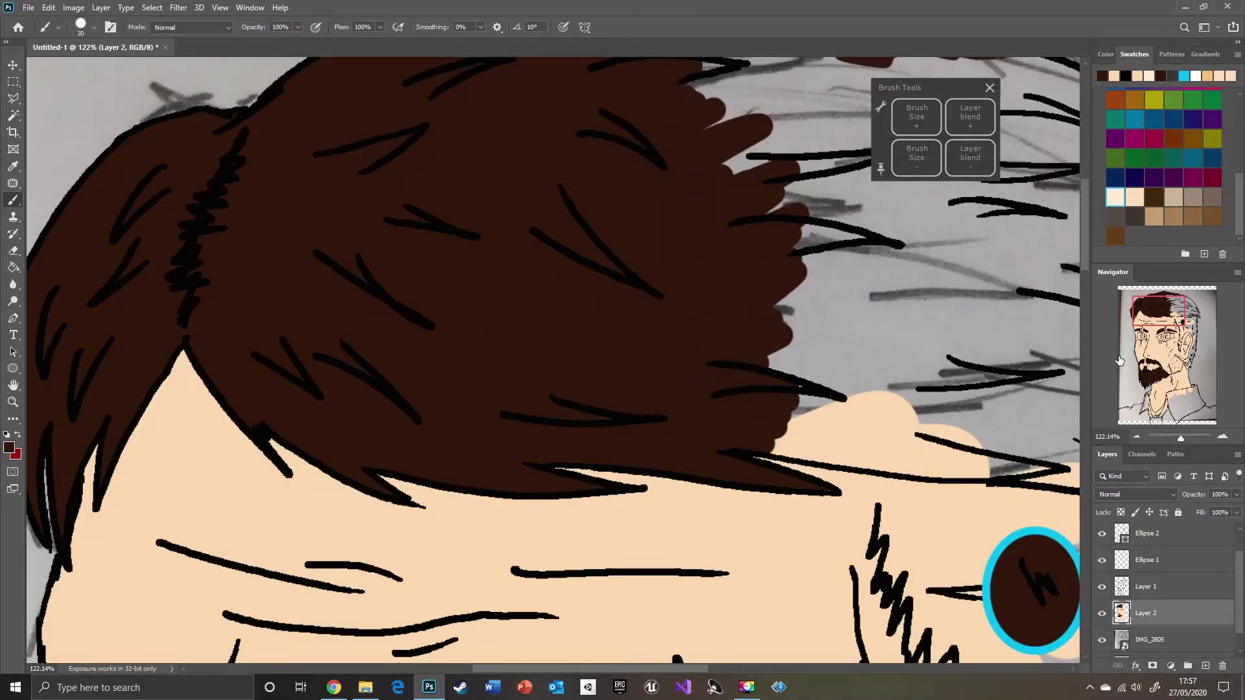
click(1177, 307)
mouse_move(454, 168)
mouse_down()
mouse_move(411, 131)
mouse_move(532, 194)
mouse_move(612, 150)
mouse_move(489, 223)
mouse_move(397, 417)
mouse_move(422, 506)
mouse_move(479, 356)
mouse_move(674, 153)
mouse_move(500, 503)
mouse_move(503, 425)
mouse_move(563, 324)
mouse_move(597, 512)
mouse_move(778, 473)
mouse_move(658, 381)
mouse_move(755, 215)
mouse_move(868, 389)
mouse_move(837, 253)
mouse_move(907, 428)
mouse_move(862, 499)
mouse_up()
Complete the dark brown hairline above the temple, covering overspill beneath it with the sampled skin colour
drag(1180, 438, 1188, 440)
drag(1190, 313, 1177, 316)
mouse_move(255, 343)
mouse_down()
mouse_move(465, 376)
mouse_move(574, 347)
mouse_move(539, 352)
mouse_move(622, 399)
mouse_move(635, 385)
mouse_move(703, 374)
mouse_up()
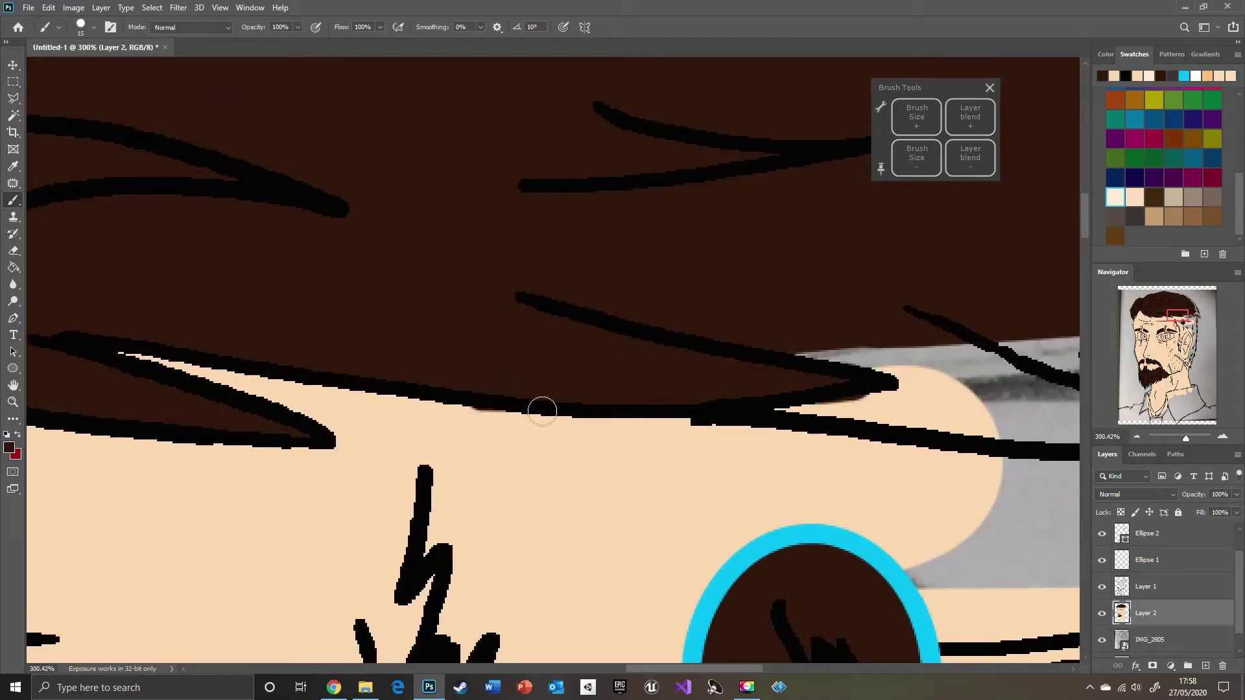
alt+click(509, 435)
drag(475, 428, 490, 426)
alt+click(765, 336)
mouse_move(798, 392)
mouse_down()
mouse_move(928, 395)
mouse_move(973, 353)
mouse_up()
Fill the pointed hair tufts right of the temple with dark brown, undoing one stray stroke
drag(1177, 315, 1190, 319)
mouse_move(320, 220)
mouse_down()
mouse_move(596, 240)
mouse_move(447, 209)
mouse_move(367, 165)
mouse_move(463, 124)
mouse_up()
key(ctrl+z)
mouse_move(399, 187)
mouse_down()
mouse_move(384, 176)
mouse_move(473, 234)
mouse_move(383, 217)
mouse_up()
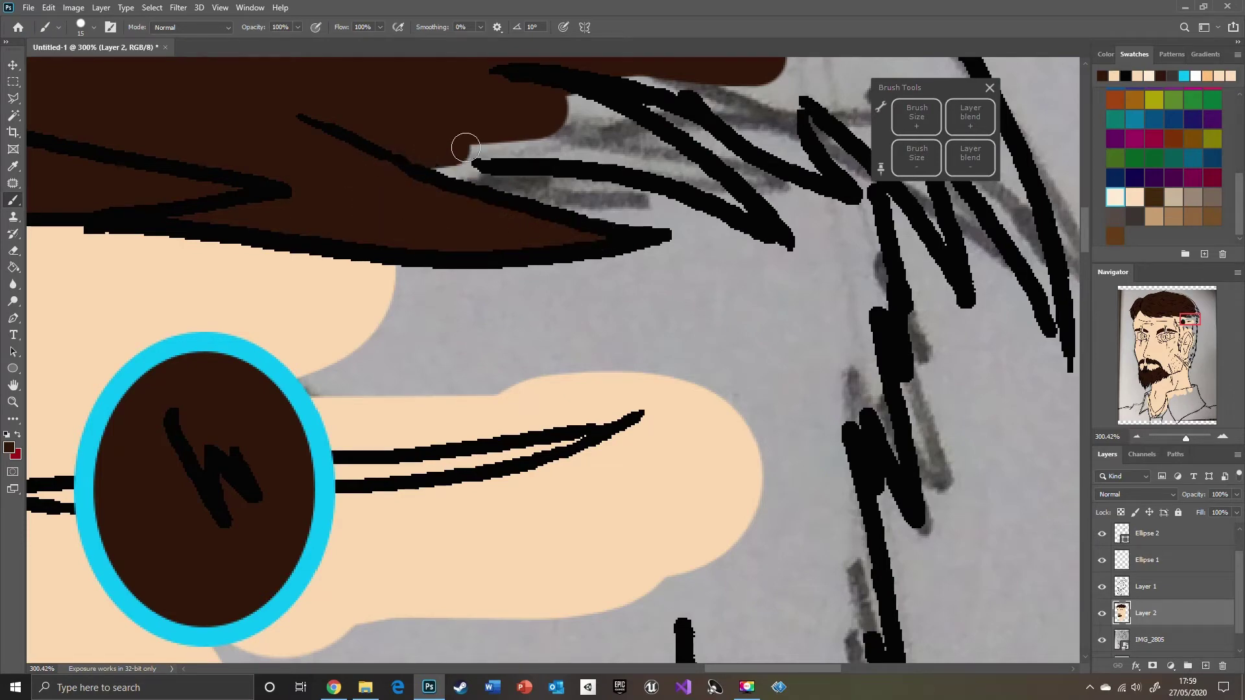
mouse_move(451, 156)
mouse_down()
mouse_move(567, 111)
mouse_move(661, 156)
mouse_move(622, 159)
mouse_up()
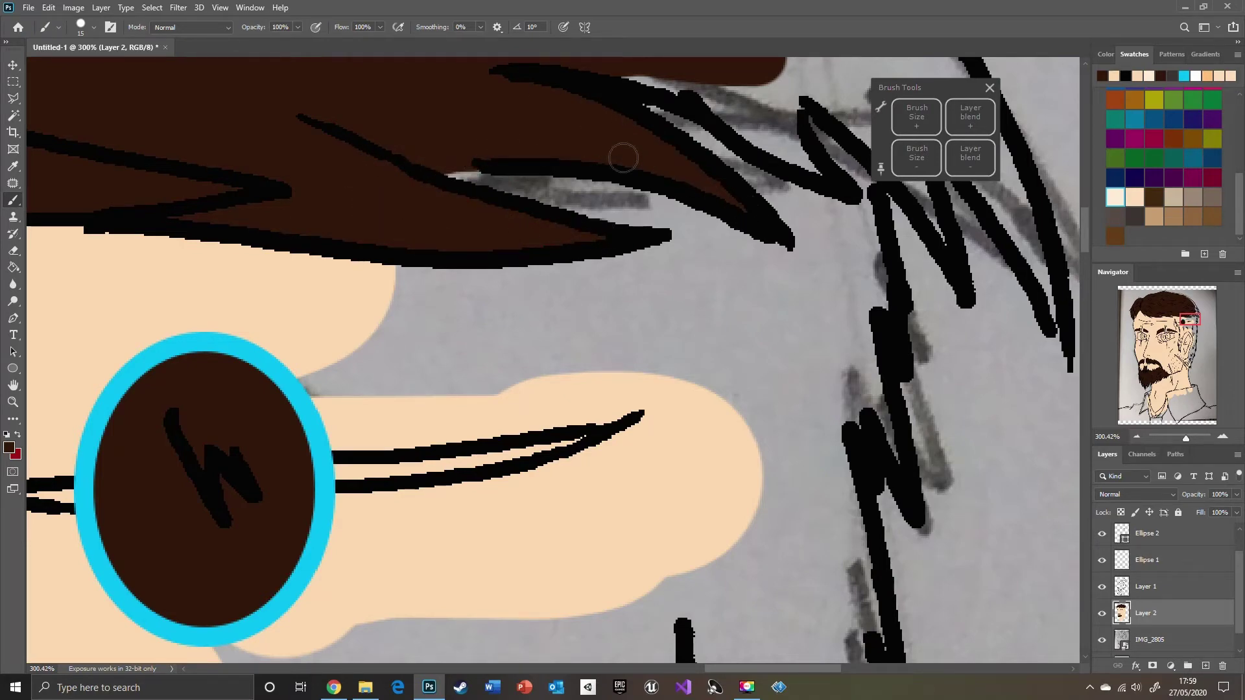
Fill the long pointed tufts at the back edge of the hair with dark brown
drag(1186, 322, 1192, 315)
mouse_move(395, 356)
mouse_down()
mouse_move(482, 489)
mouse_move(511, 431)
mouse_move(604, 497)
mouse_move(587, 409)
mouse_up()
drag(1203, 312, 1207, 318)
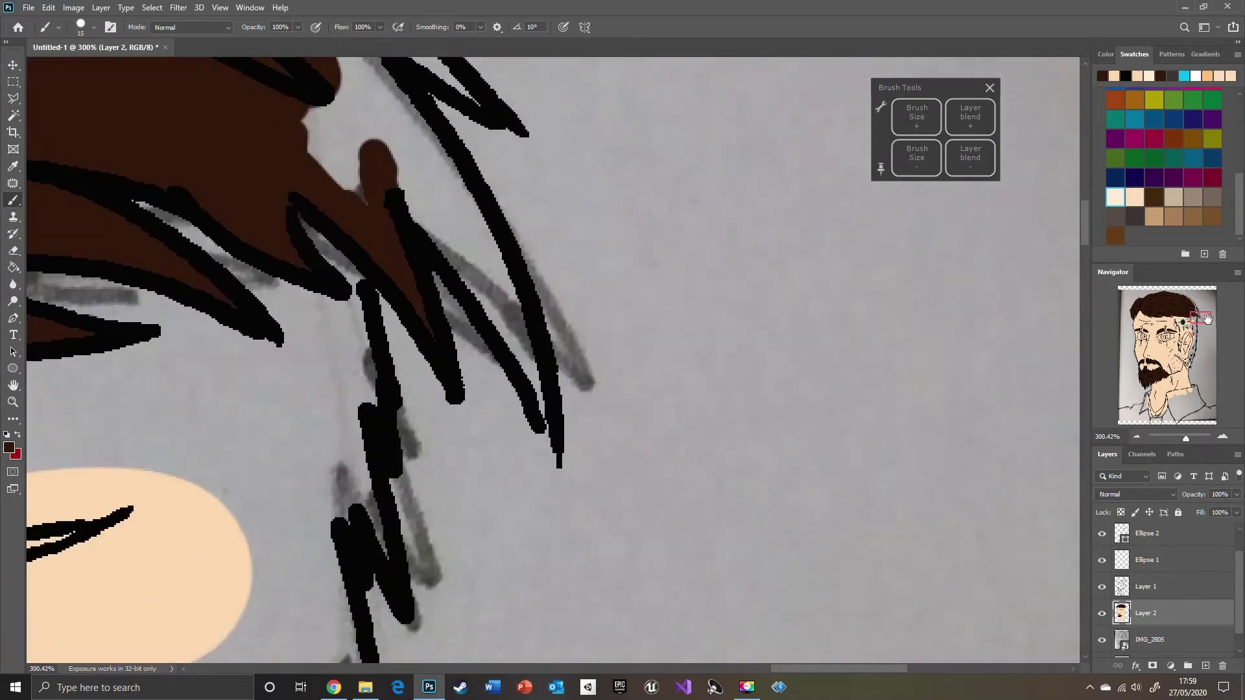
mouse_move(539, 405)
mouse_down()
mouse_move(500, 281)
mouse_move(392, 97)
mouse_up()
Extend the dark brown fill to the outer outline along the upper back of the head
drag(1200, 317, 1198, 308)
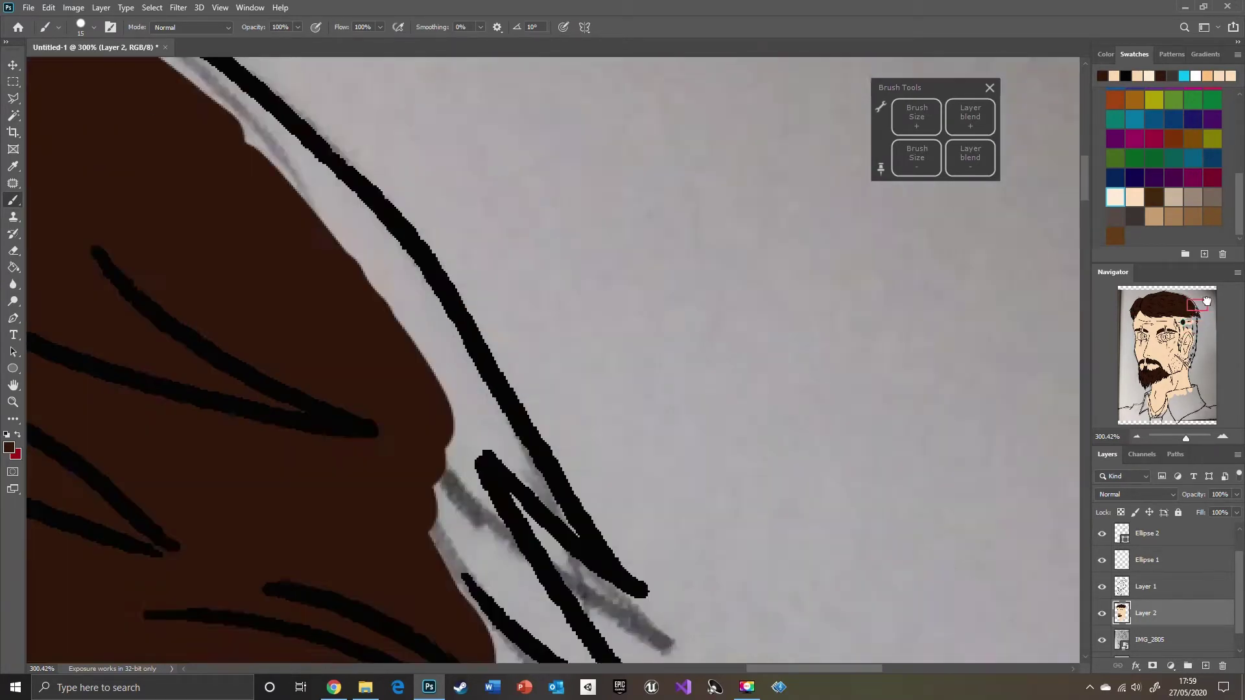
mouse_move(388, 519)
mouse_down()
mouse_move(382, 343)
mouse_move(495, 437)
mouse_move(364, 269)
mouse_move(516, 342)
mouse_move(391, 169)
mouse_up()
drag(1199, 309, 1188, 298)
drag(477, 308, 730, 486)
drag(1191, 318, 1191, 304)
mouse_move(565, 245)
mouse_down()
mouse_move(614, 337)
mouse_move(639, 291)
mouse_up()
Choose a lighter reddish brown and paint the side hair between the hairline, the jagged temple edge and the cyan ellipse
drag(1195, 306, 1167, 303)
drag(1186, 439, 1178, 439)
drag(1175, 316, 1177, 341)
drag(1180, 439, 1184, 438)
drag(1169, 326, 1179, 322)
click(9, 448)
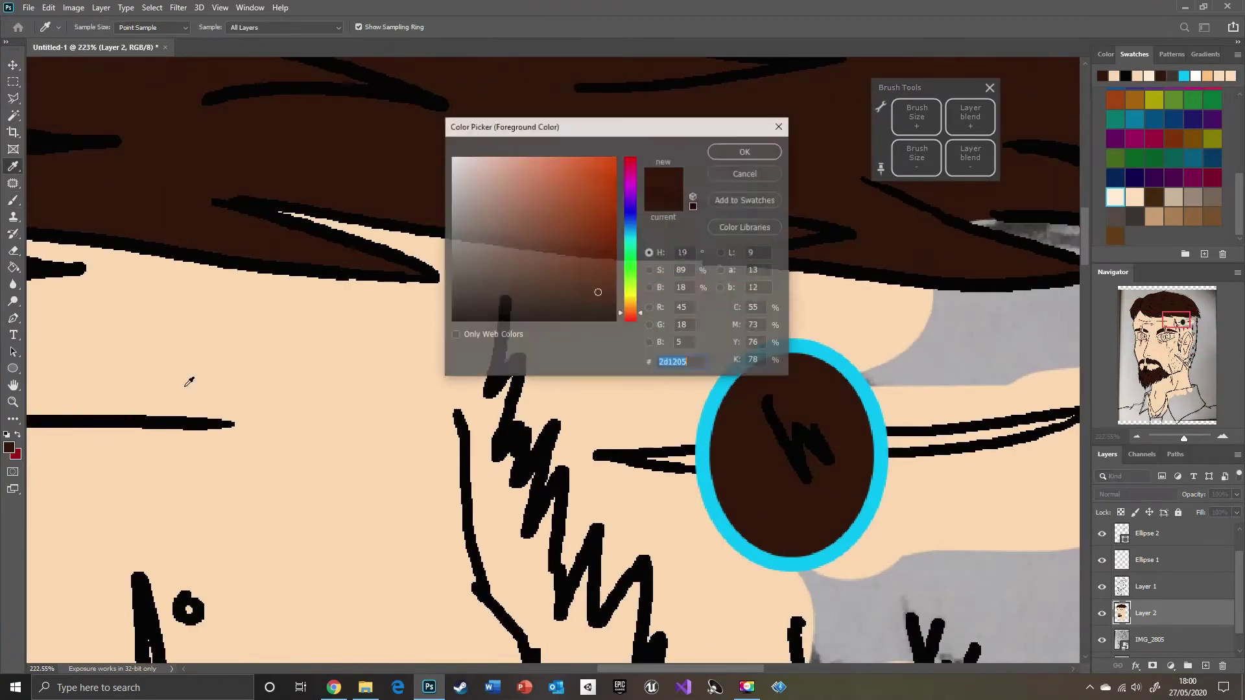
key(Return)
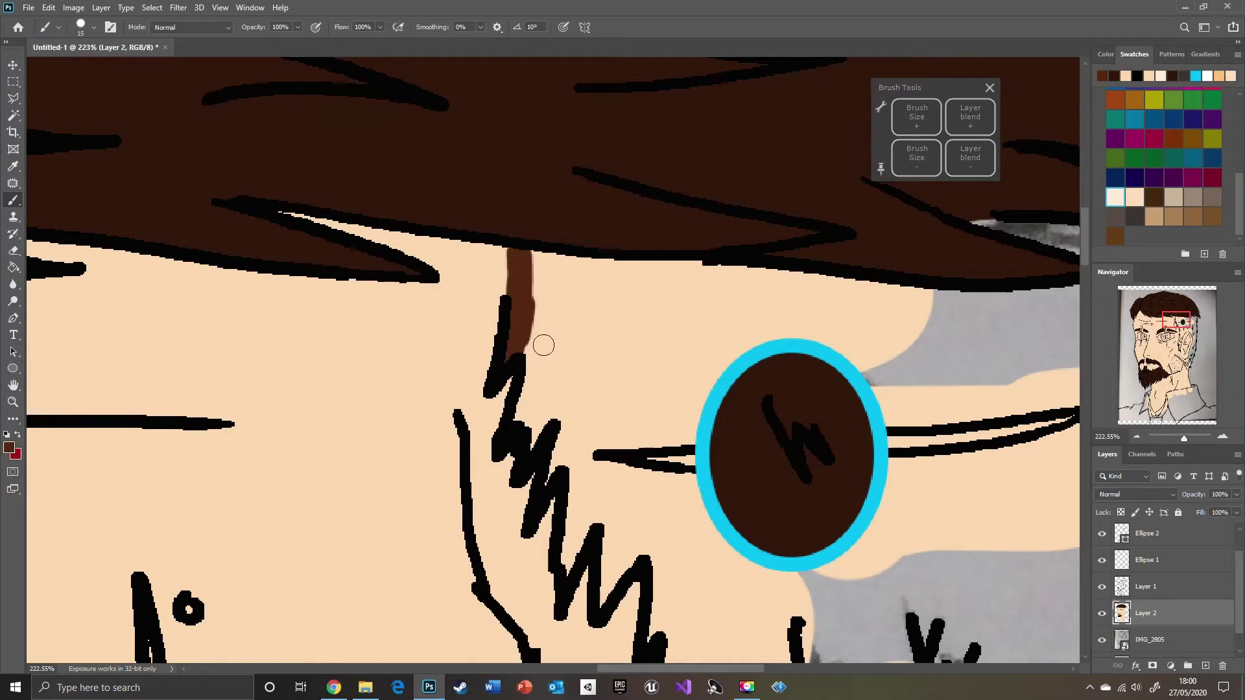
mouse_move(543, 345)
mouse_down()
mouse_move(529, 391)
mouse_move(566, 275)
mouse_move(627, 275)
mouse_up()
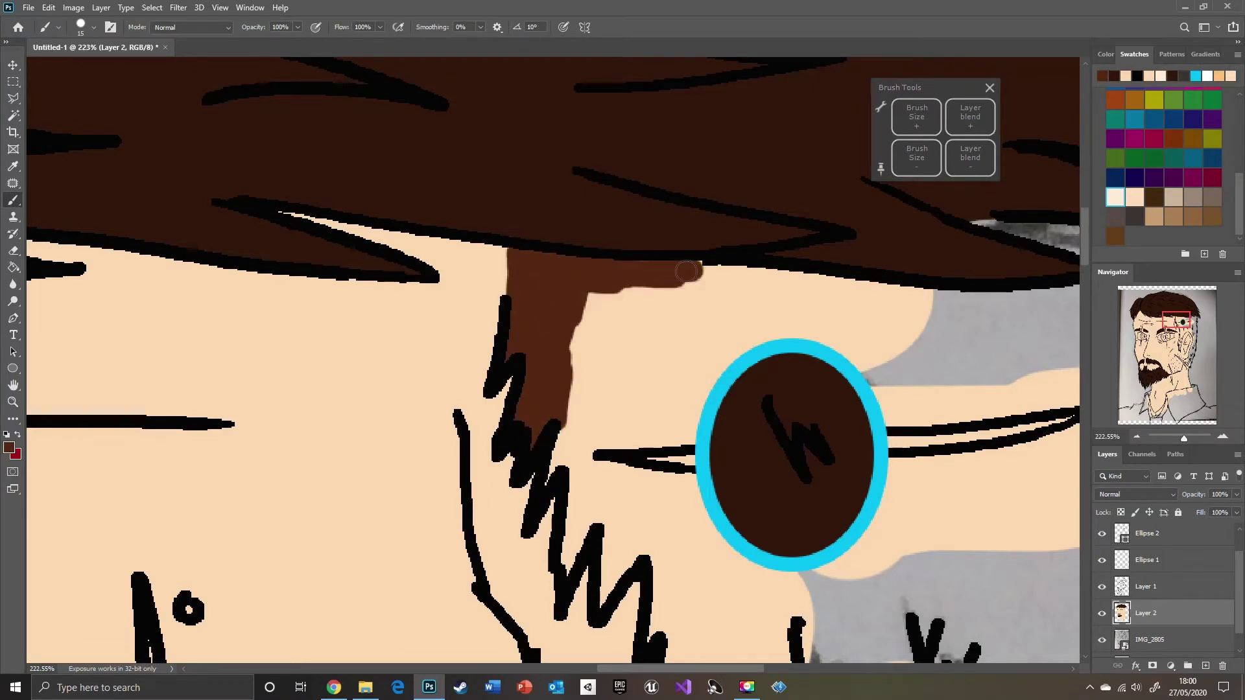
mouse_move(552, 473)
mouse_down()
mouse_move(603, 299)
mouse_move(675, 493)
mouse_move(739, 325)
mouse_move(722, 311)
mouse_move(797, 274)
mouse_up()
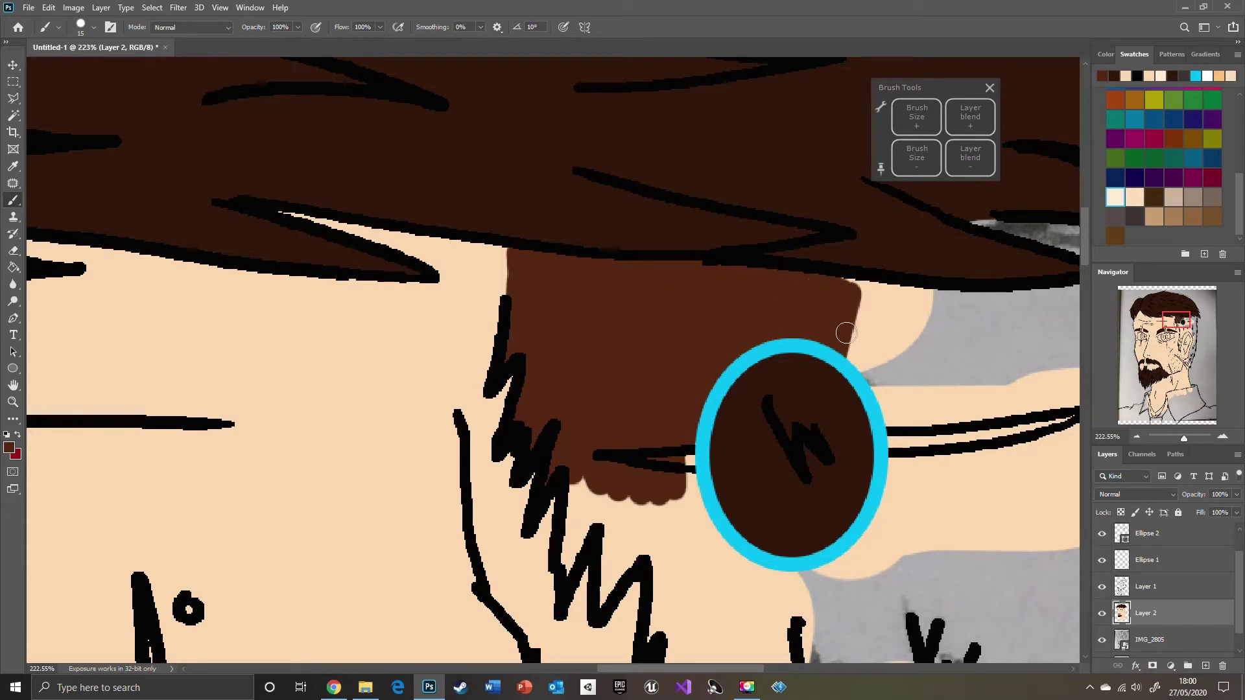
Select the lighter brown area with the Magic Wand, repaint it in the sampled dark hair brown with a larger brush, and deselect
key(w)
click(718, 342)
key(b)
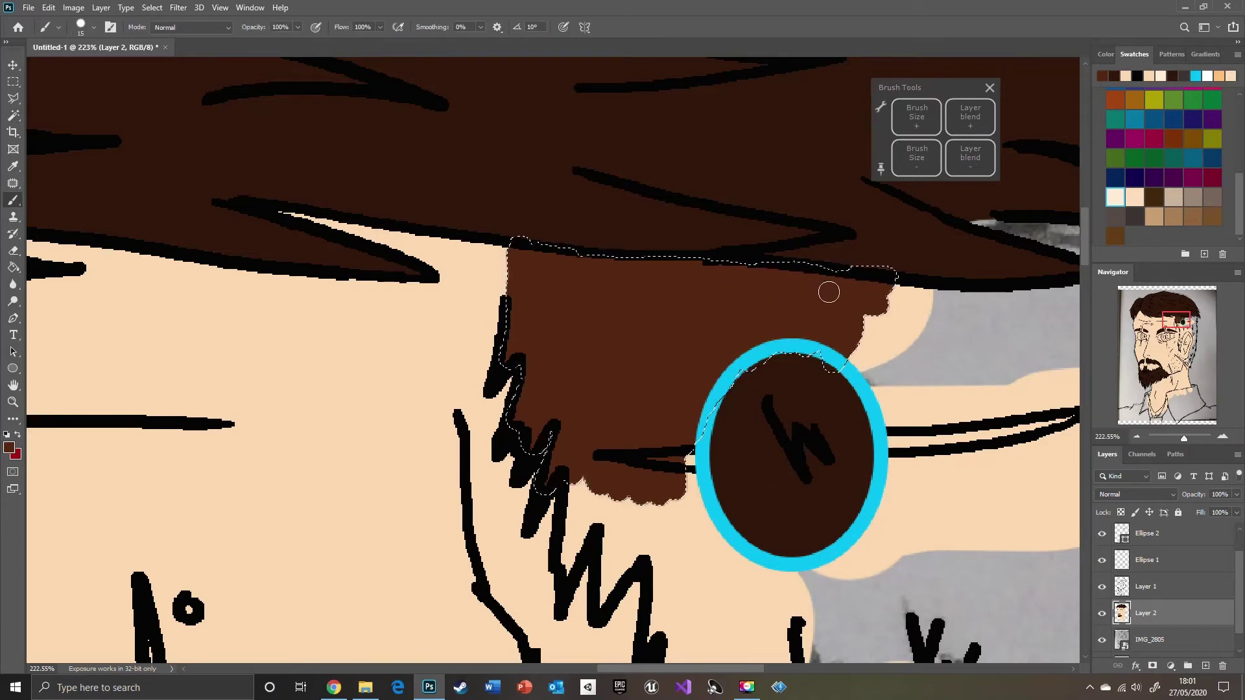
key(i)
click(769, 363)
key(b)
click(913, 117)
click(913, 117)
mouse_move(518, 272)
mouse_down()
mouse_move(627, 414)
mouse_move(869, 263)
mouse_move(517, 311)
mouse_up()
key(l)
double_click(775, 362)
click(610, 256)
key(b)
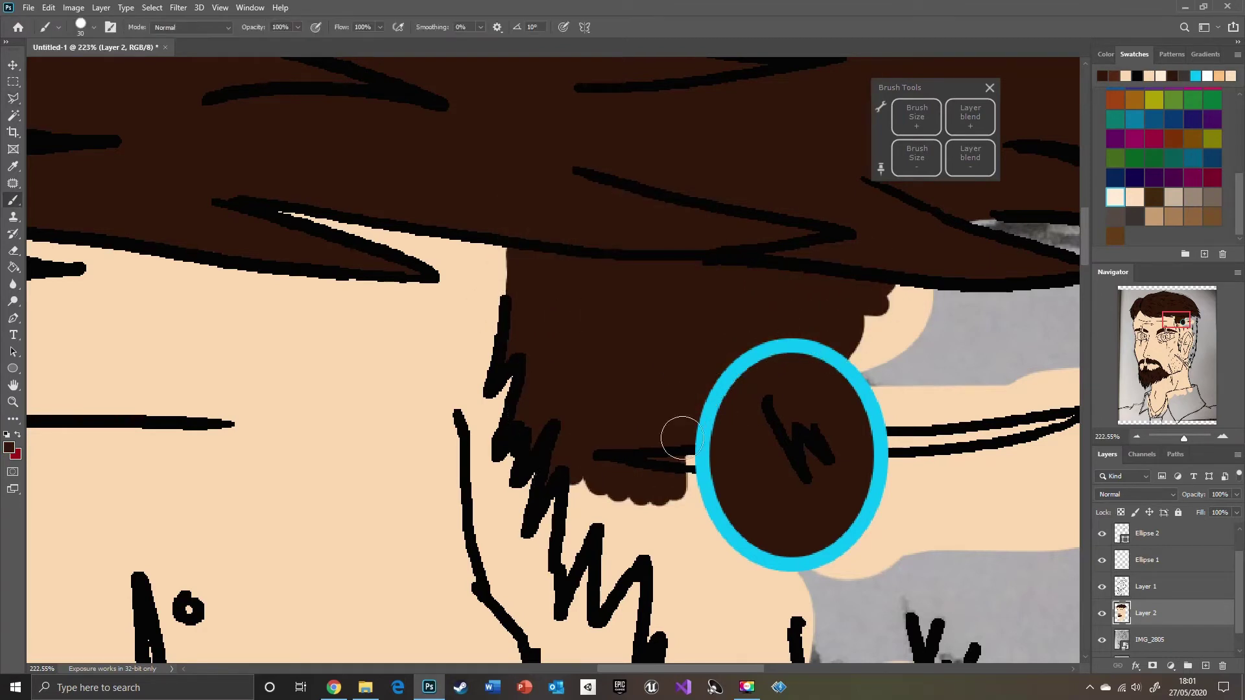
Hide the Ellipse 1 layer and select the adjoining skin fill with the Magic Wand
click(1102, 587)
key(ctrl+z)
click(1101, 534)
click(1102, 534)
key(w)
click(1018, 373)
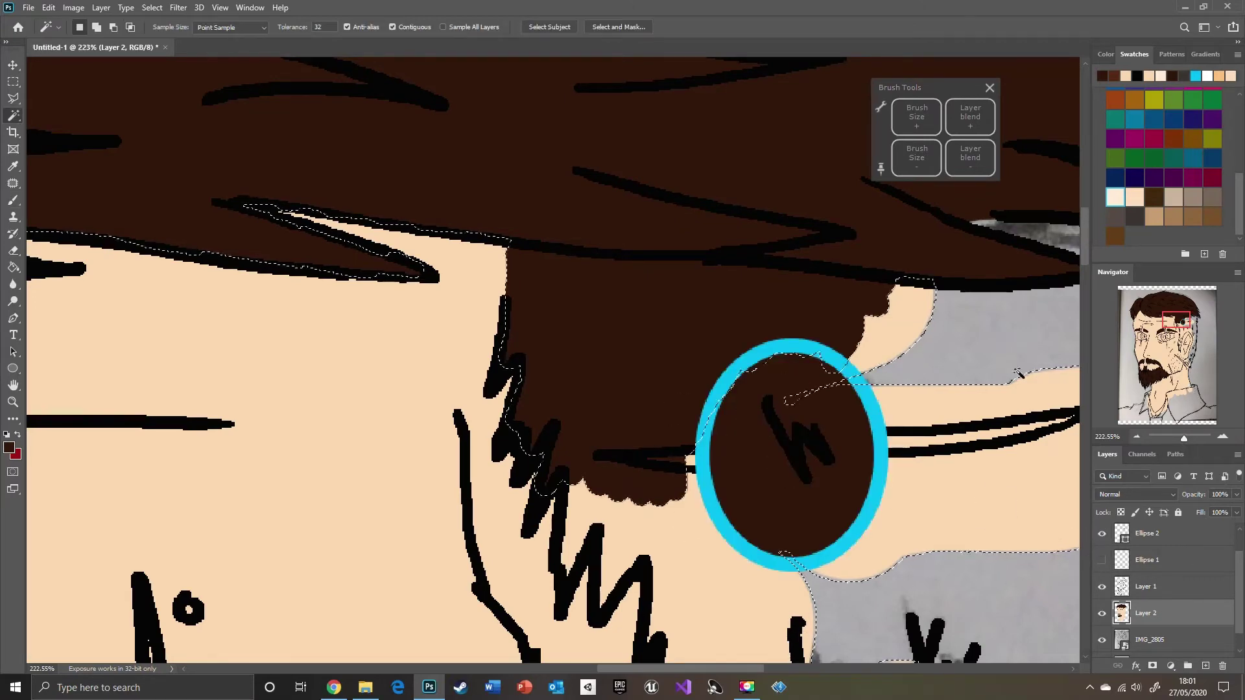
Paint dark brown over the side of the head around the cyan ellipse and out to the back outline
mouse_move(1184, 439)
mouse_down()
mouse_move(1173, 439)
mouse_move(1183, 441)
mouse_up()
drag(1168, 355, 1183, 322)
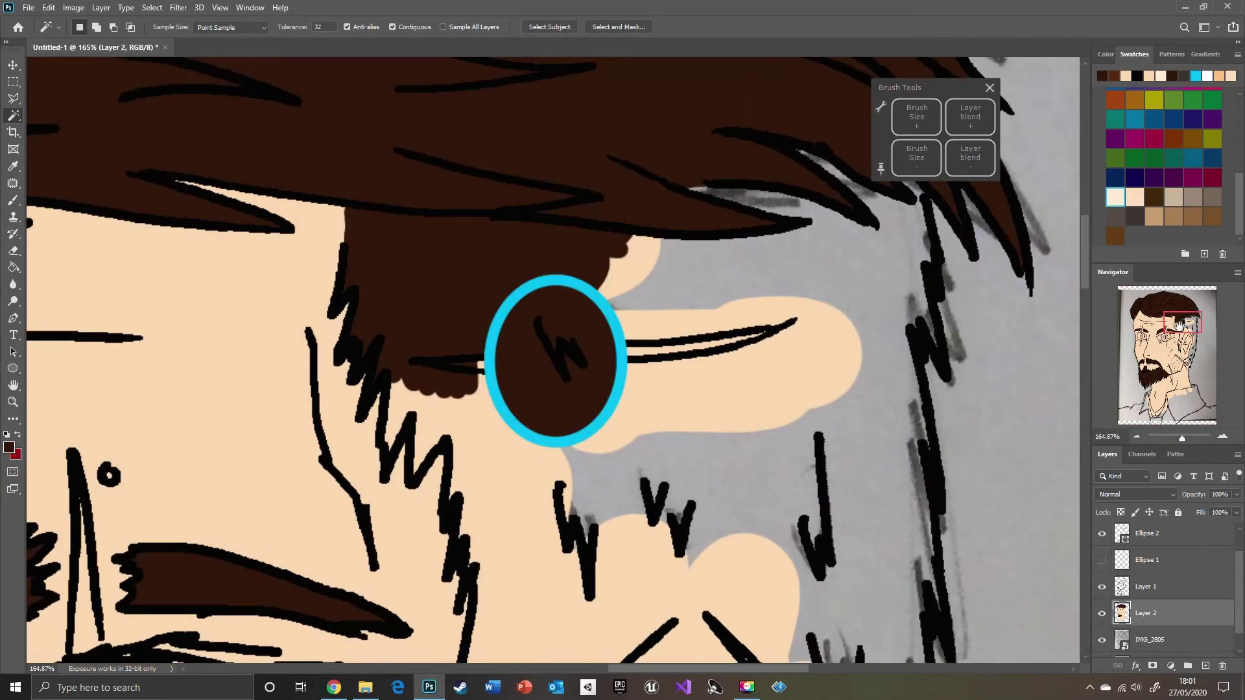
key(b)
mouse_move(488, 390)
mouse_down()
mouse_move(751, 196)
mouse_move(770, 295)
mouse_move(633, 406)
mouse_move(739, 528)
mouse_move(853, 415)
mouse_up()
drag(1194, 328, 1203, 323)
drag(640, 316, 632, 564)
Fill the sideburn in front of the ear and the hair above the ear with dark brown
drag(1160, 327, 1148, 350)
click(1182, 344)
mouse_move(477, 448)
mouse_down()
mouse_move(453, 517)
mouse_move(464, 469)
mouse_move(450, 352)
mouse_move(454, 174)
mouse_move(587, 155)
mouse_up()
drag(1191, 328, 1189, 334)
mouse_move(234, 79)
mouse_down()
mouse_move(219, 192)
mouse_move(384, 237)
mouse_move(520, 250)
mouse_move(507, 334)
mouse_up()
click(1182, 320)
click(1188, 329)
mouse_move(621, 392)
mouse_down()
mouse_move(703, 281)
mouse_move(771, 403)
mouse_move(769, 486)
mouse_up()
Fill the hair behind the ear with dark brown down to the nape
click(1195, 321)
click(1195, 339)
mouse_move(519, 83)
mouse_down()
mouse_move(570, 306)
mouse_move(536, 555)
mouse_move(454, 493)
mouse_up()
click(1194, 356)
mouse_move(279, 470)
mouse_down()
mouse_move(347, 584)
mouse_move(486, 532)
mouse_move(541, 93)
mouse_move(320, 454)
mouse_move(381, 577)
mouse_move(489, 217)
mouse_move(432, 362)
mouse_up()
Cover the brown overspill around the ear, sideburn, temple and neck with the sampled skin colour
alt+click(303, 352)
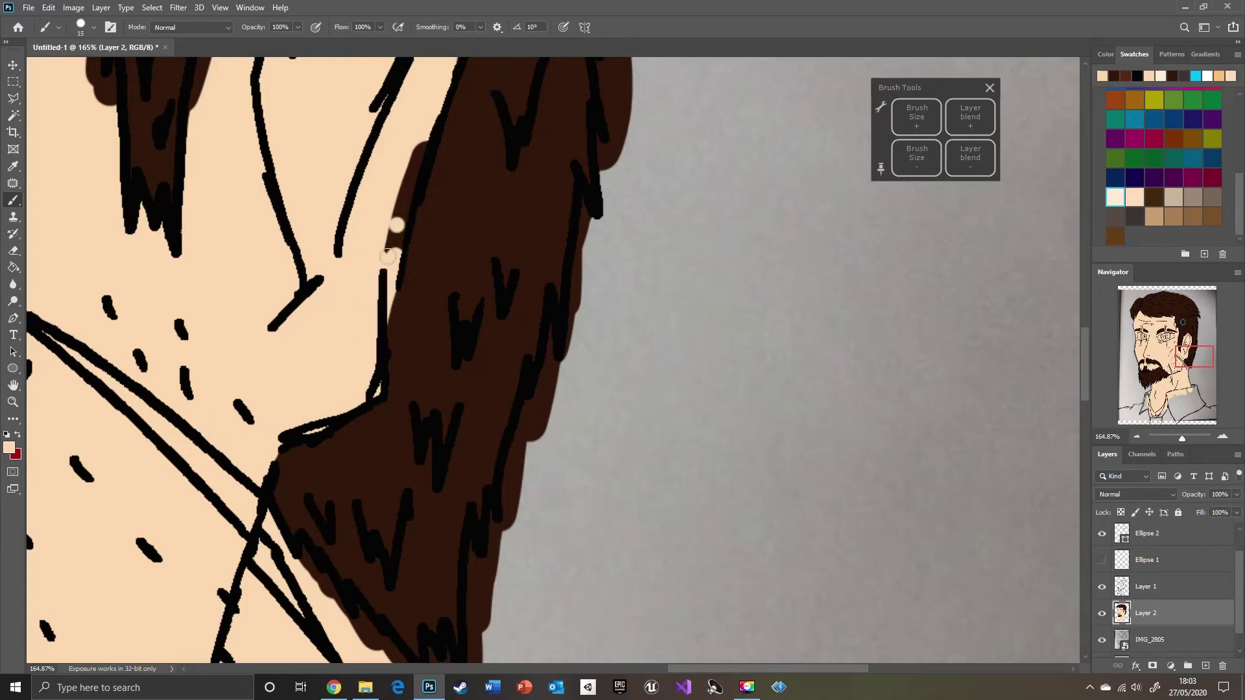
click(1197, 340)
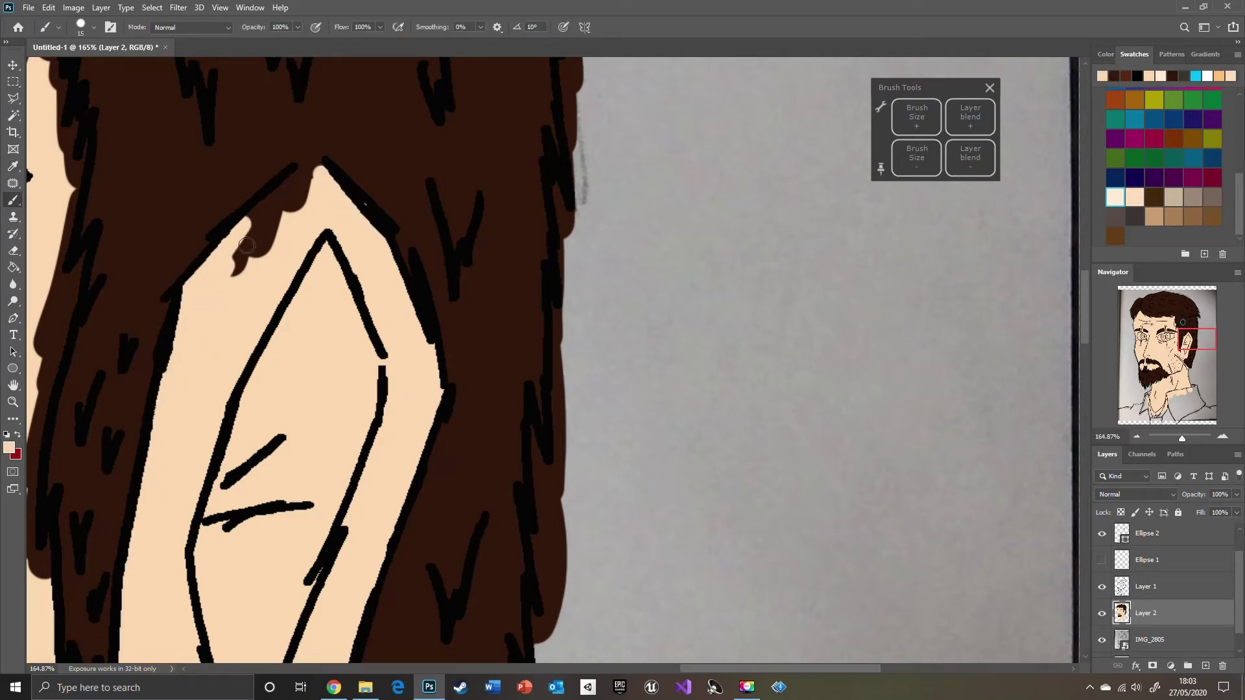
drag(1185, 337, 1175, 340)
drag(305, 480, 331, 521)
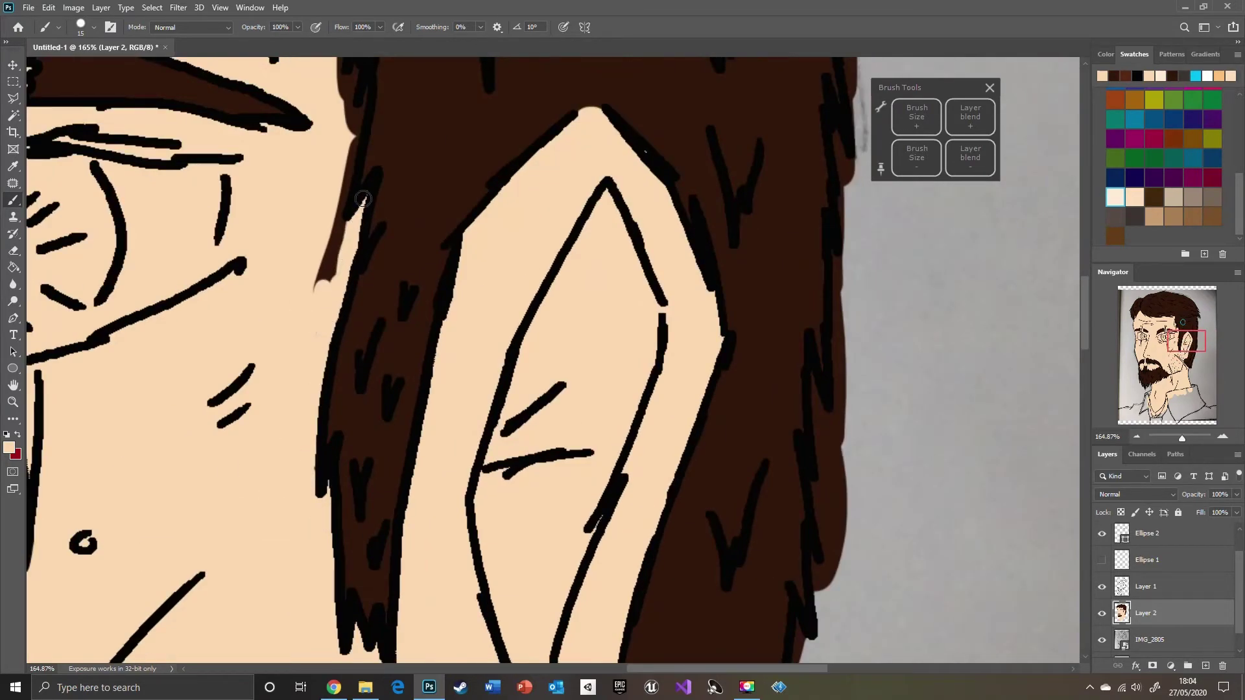
drag(1193, 349, 1185, 338)
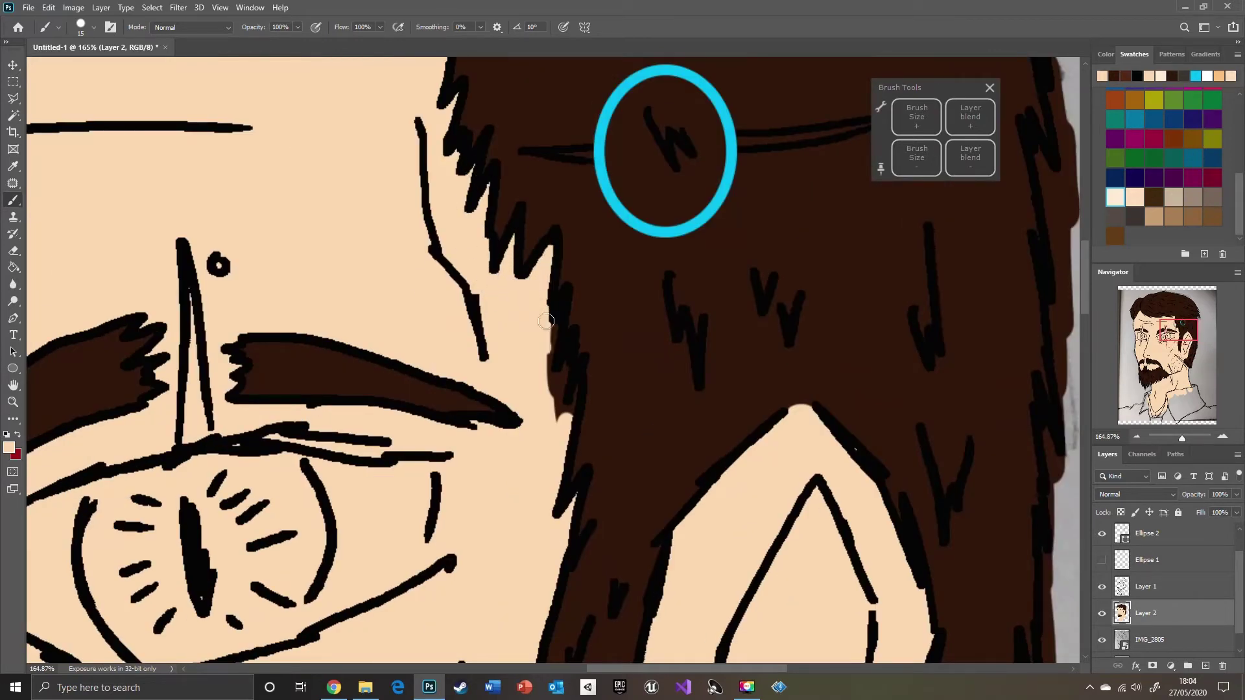
drag(1171, 354, 1189, 364)
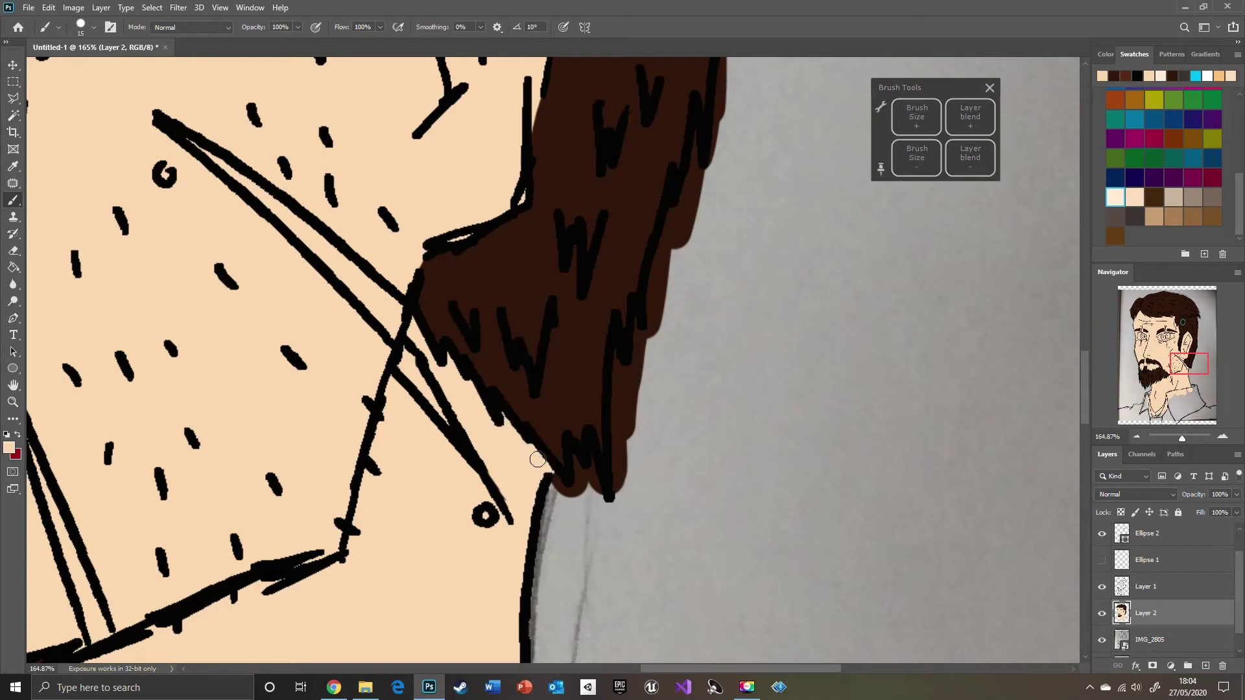
Erase the overspill below the hair tips at the nape and resample the dark brown
key(e)
drag(620, 491, 622, 401)
key(b)
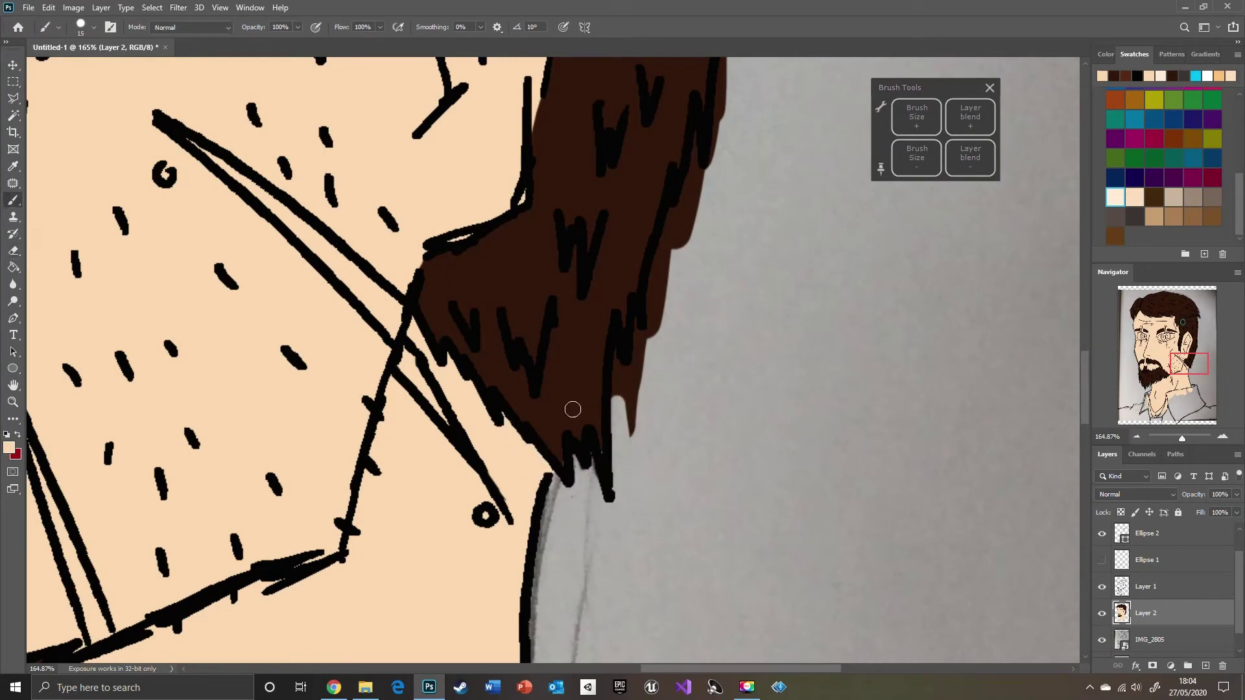
alt+click(569, 446)
drag(1077, 222, 1028, 362)
Erase the dark brown overspill outside the back hair outline from the nape up to the crown
key(e)
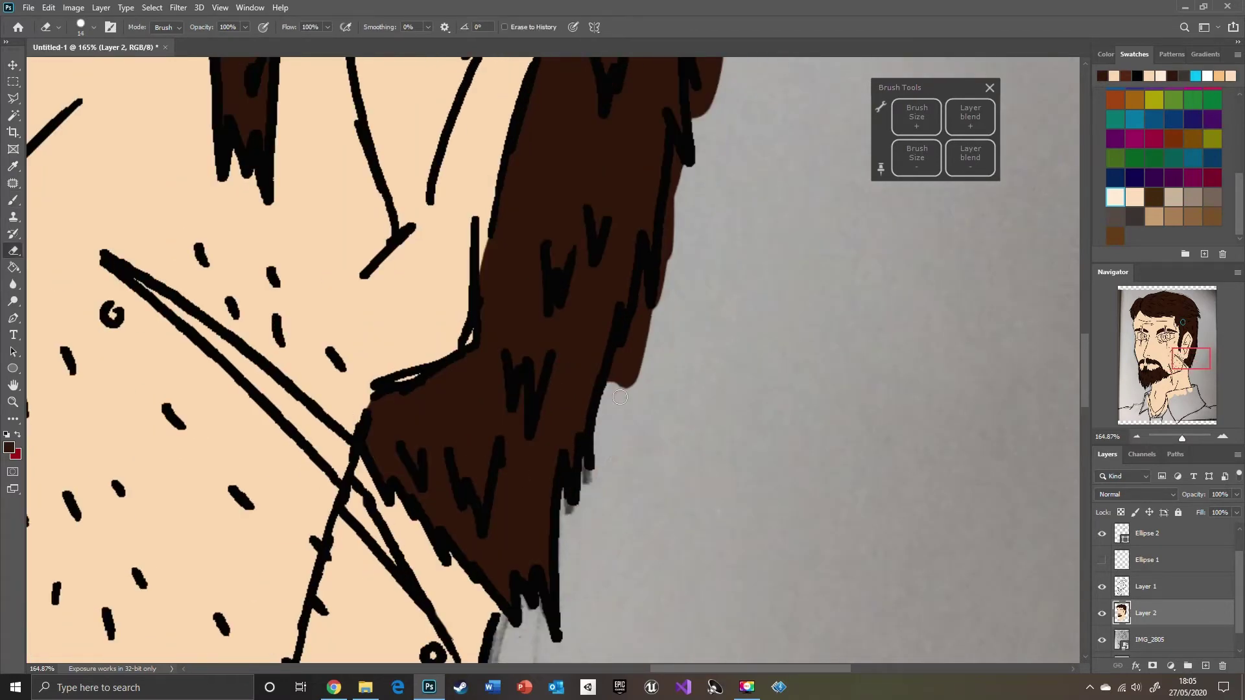
drag(663, 284, 664, 280)
mouse_move(678, 227)
mouse_down()
mouse_move(520, 477)
mouse_move(520, 543)
mouse_up()
drag(525, 478, 516, 519)
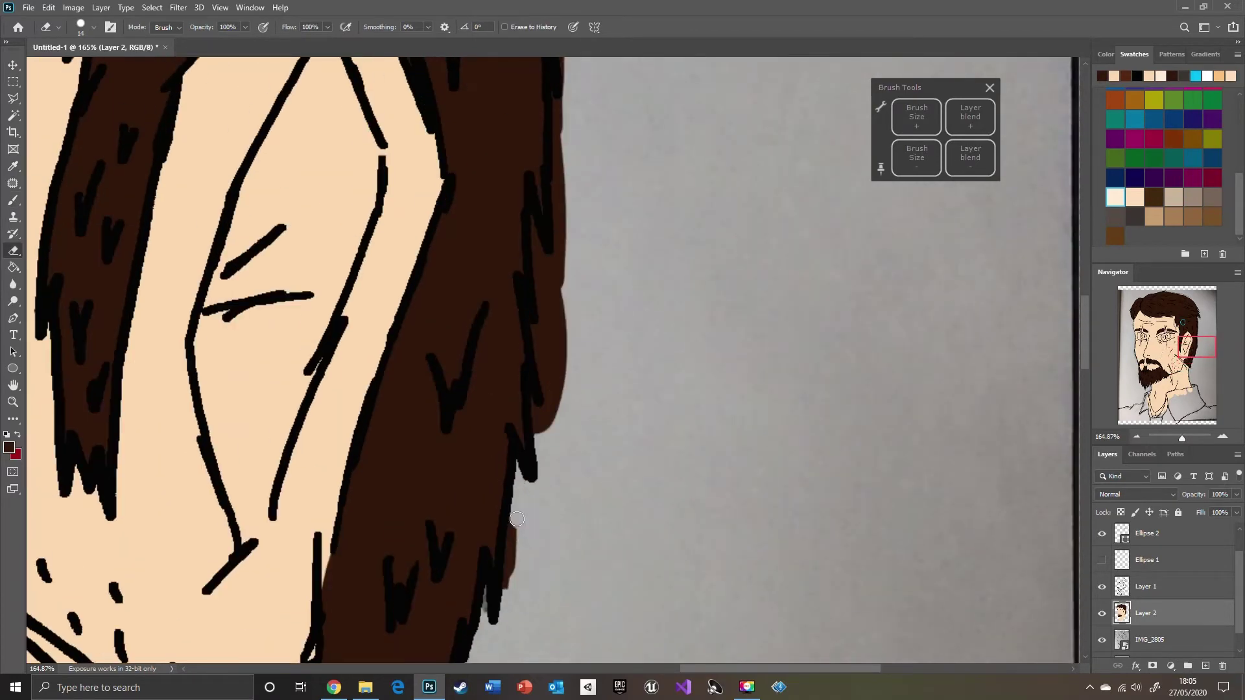
drag(544, 383, 537, 357)
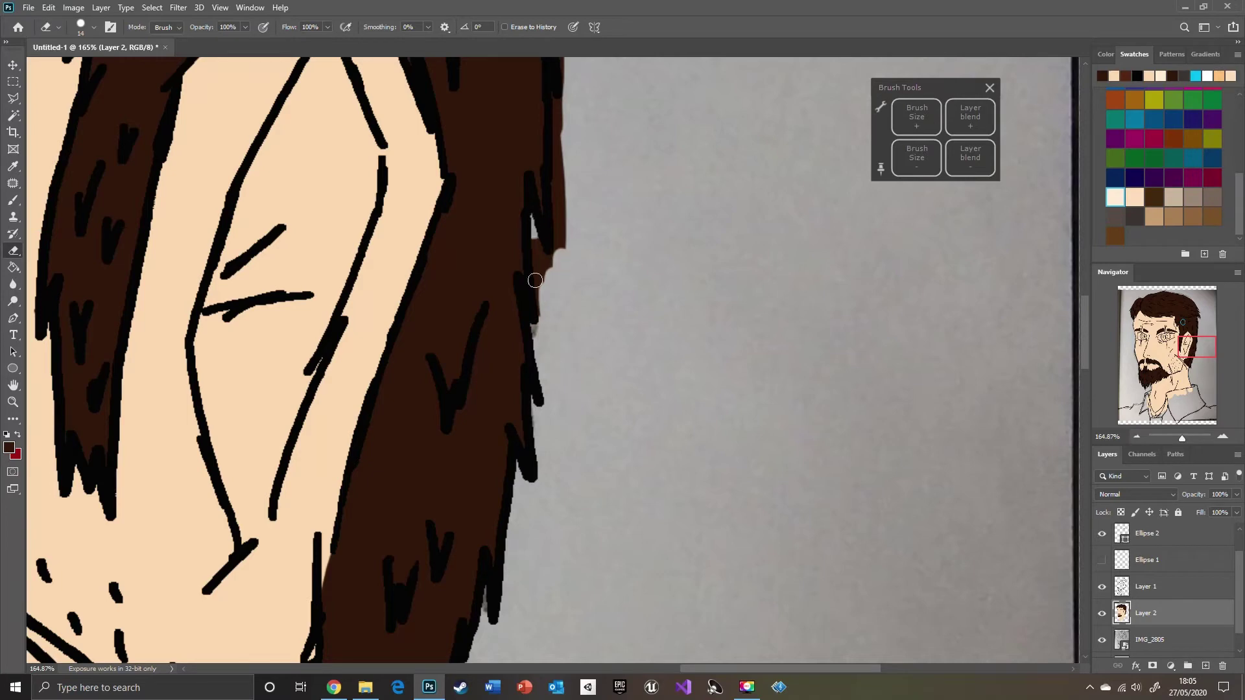
drag(1202, 355, 1204, 338)
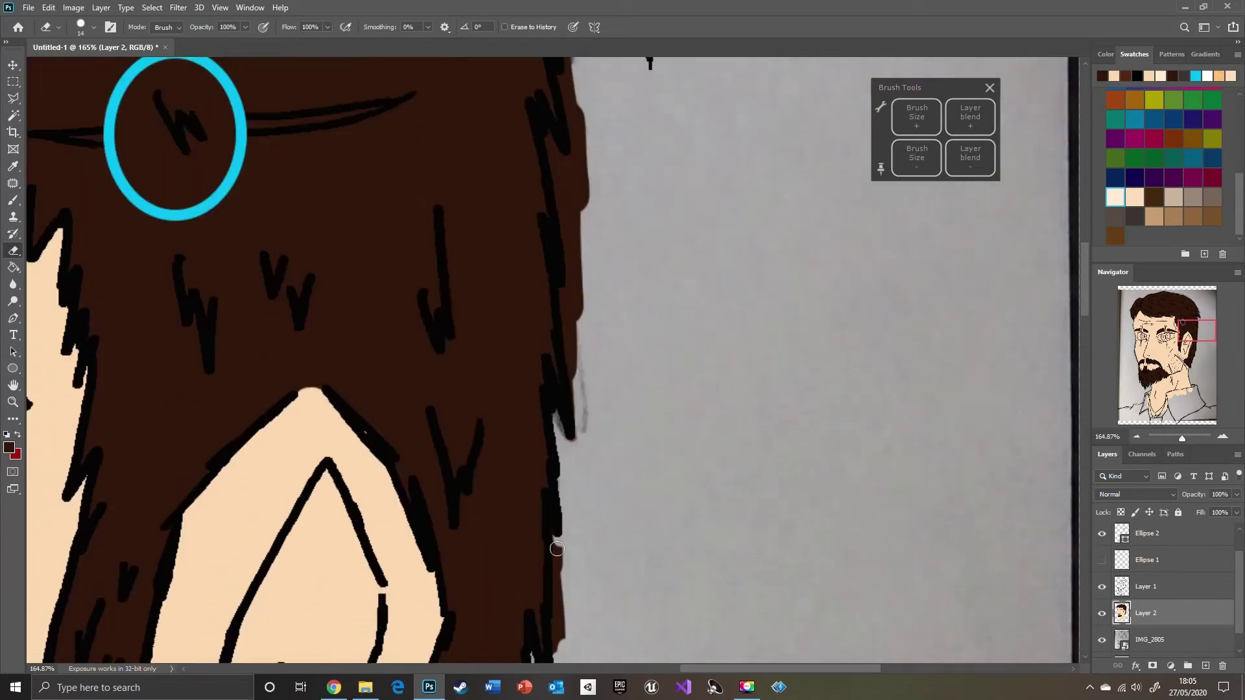
drag(552, 129, 569, 285)
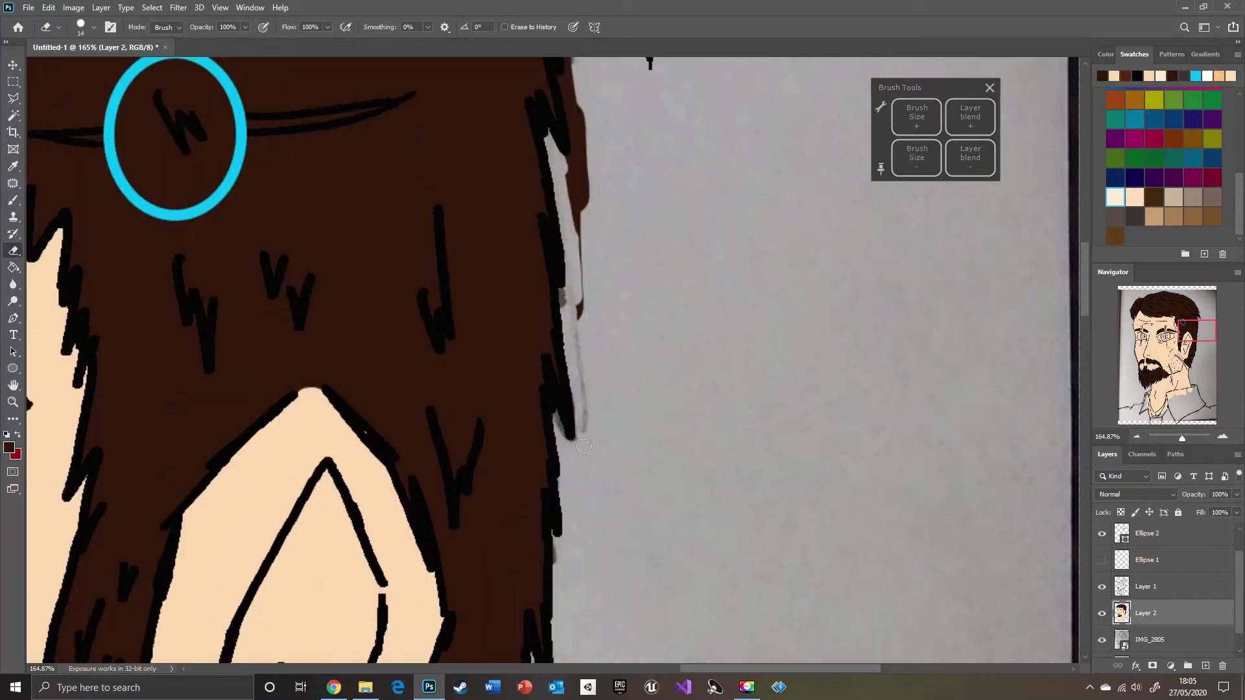
drag(1185, 333, 1185, 326)
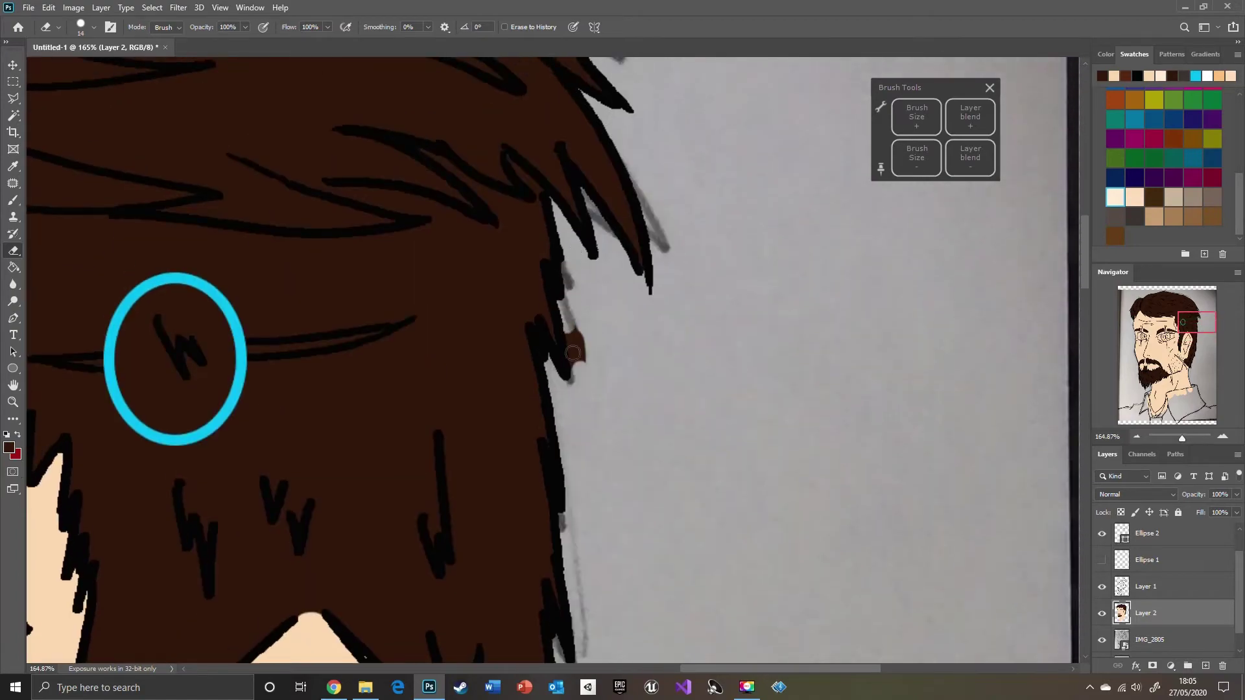
Fill the white of the eye nearest the face's outer edge with white, up to the iris outline
drag(1182, 439, 1177, 439)
drag(1197, 323, 1150, 338)
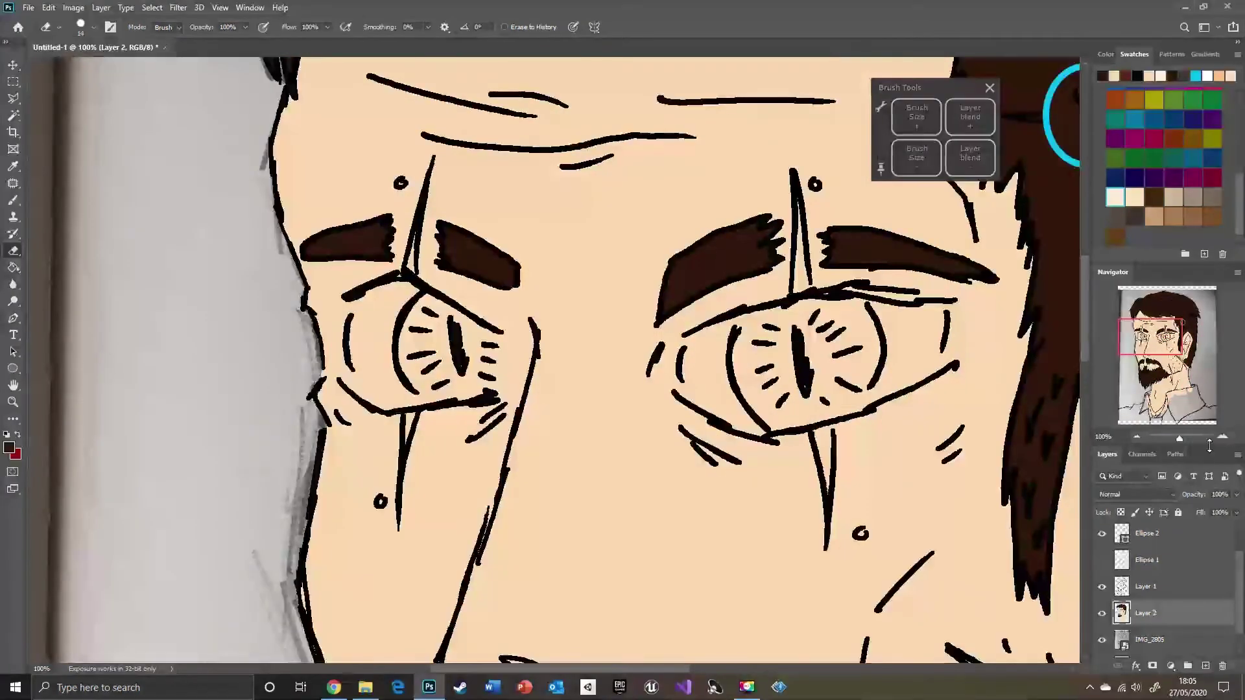
drag(1177, 439, 1184, 439)
drag(1237, 196, 1237, 123)
click(1134, 175)
key(b)
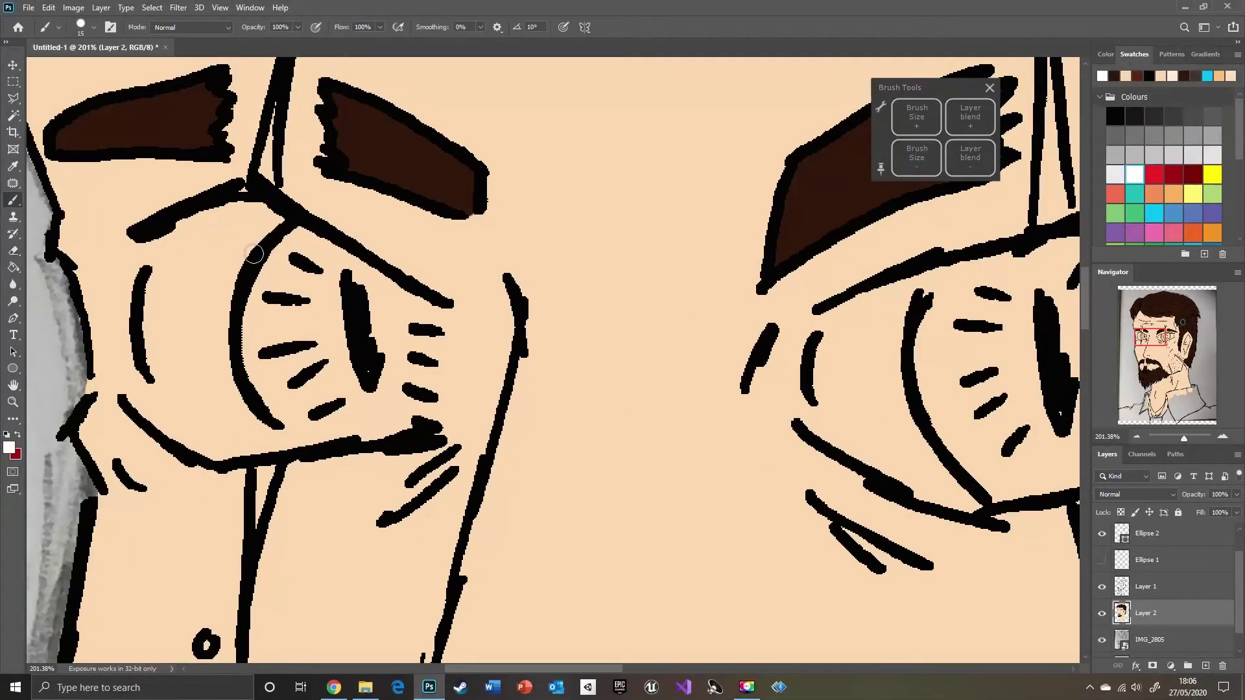
drag(279, 210, 210, 452)
drag(156, 368, 178, 425)
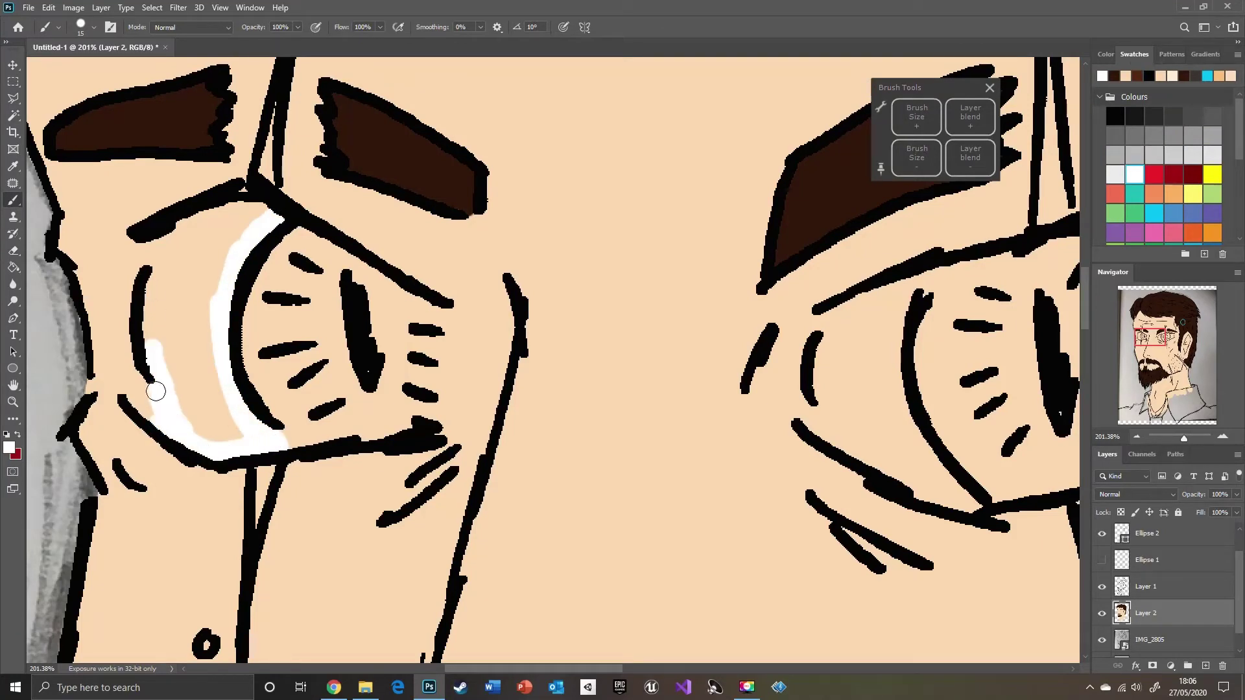
key(ctrl+z)
key(ctrl+z)
mouse_move(147, 331)
mouse_down()
mouse_move(212, 450)
mouse_move(273, 222)
mouse_up()
mouse_move(168, 244)
mouse_down()
mouse_move(203, 408)
mouse_move(239, 239)
mouse_up()
Fill the whites on both sides of the iris in the eye nearer the ear with white
mouse_move(966, 385)
mouse_down()
mouse_move(517, 191)
mouse_move(495, 385)
mouse_up()
mouse_move(465, 276)
mouse_down()
mouse_move(424, 313)
mouse_move(488, 480)
mouse_up()
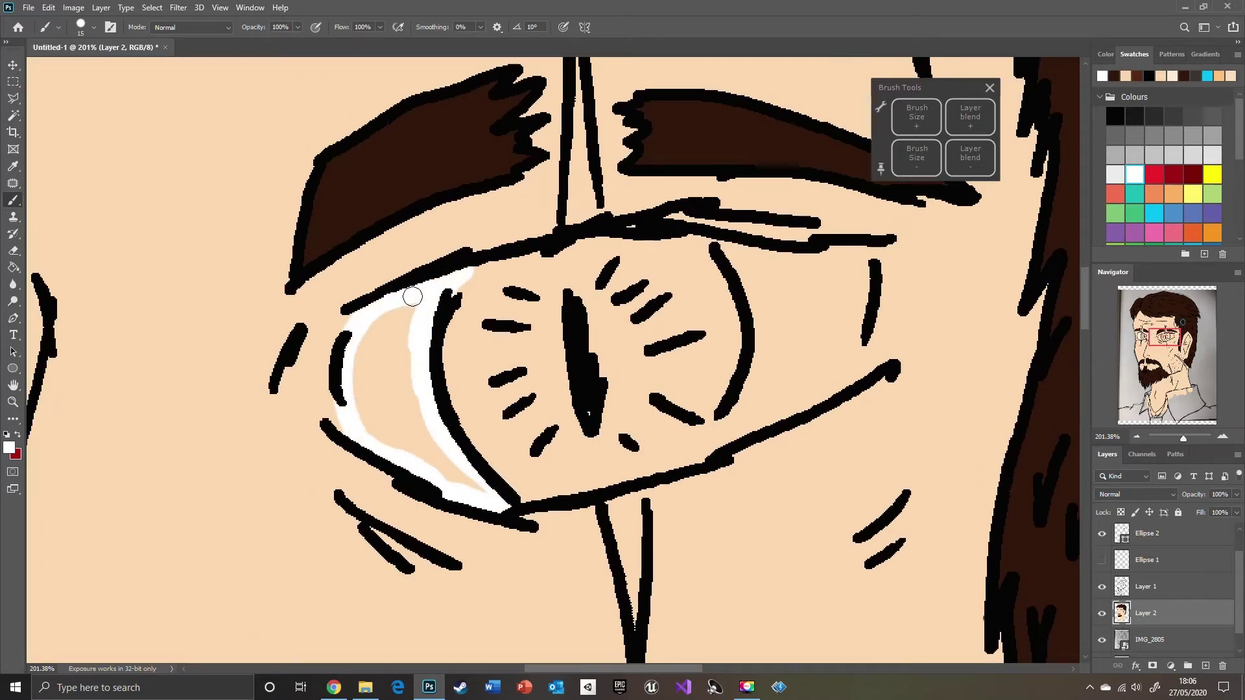
mouse_move(413, 296)
mouse_down()
mouse_move(459, 479)
mouse_move(383, 356)
mouse_up()
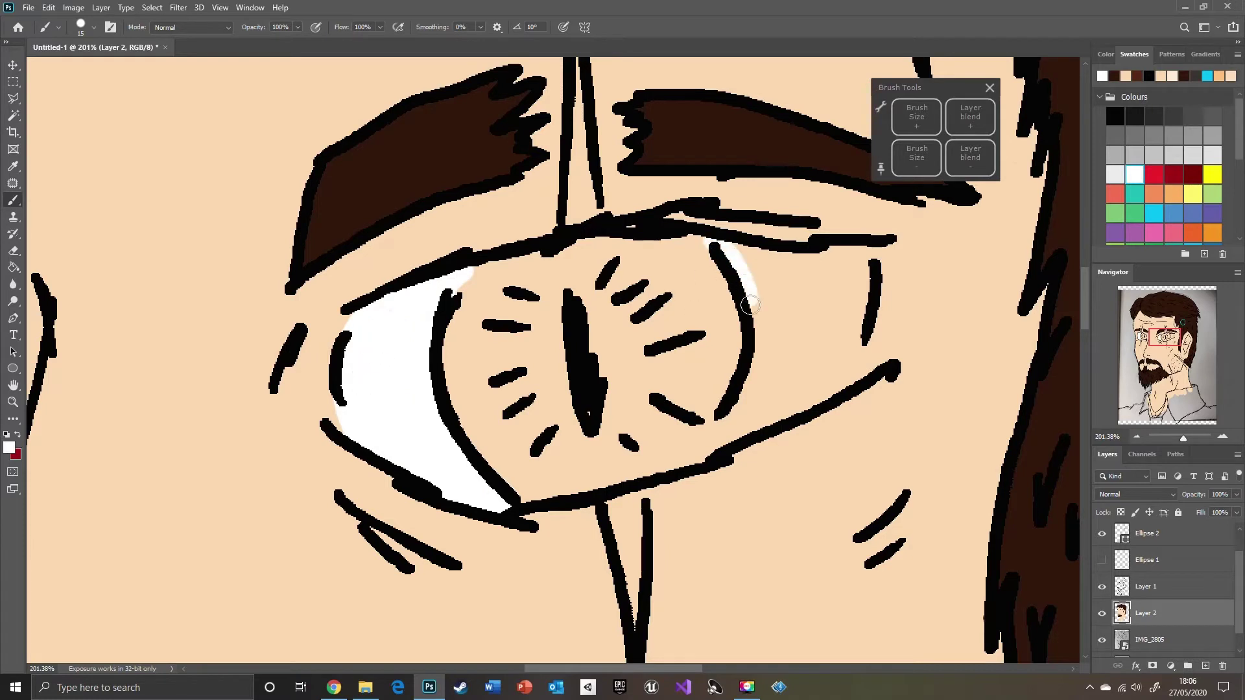
drag(859, 316, 848, 365)
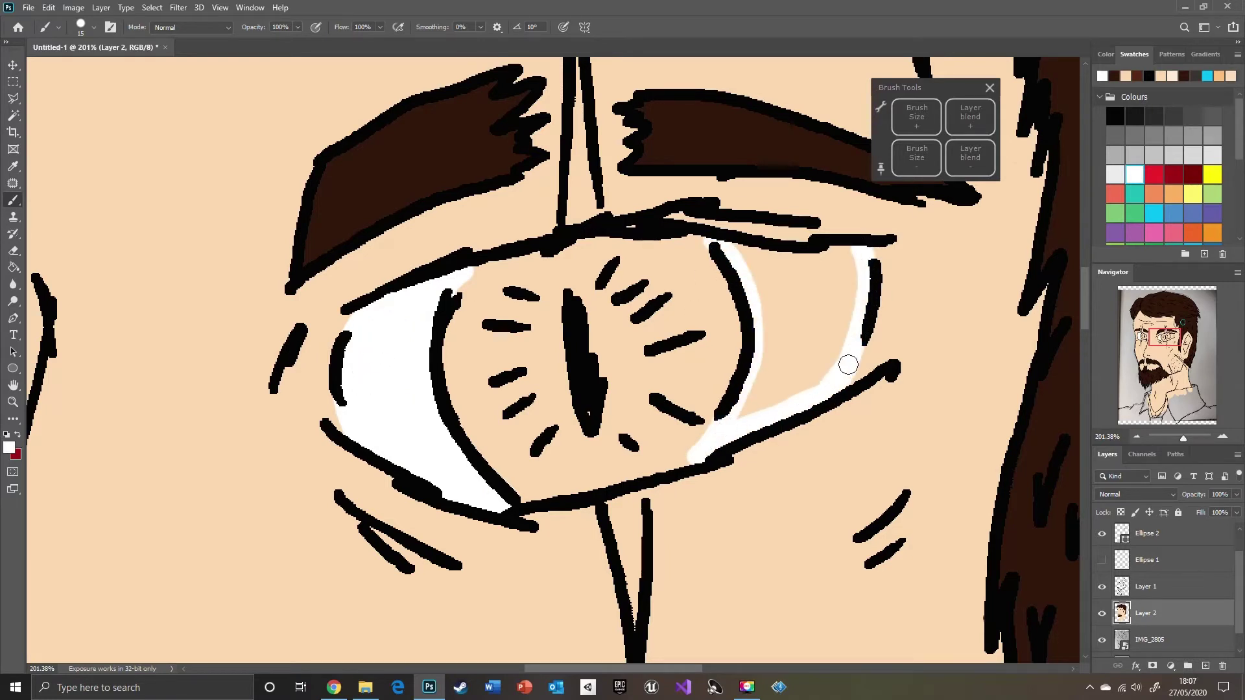
mouse_move(756, 273)
mouse_down()
mouse_move(853, 252)
mouse_move(825, 369)
mouse_move(772, 397)
mouse_move(795, 378)
mouse_move(810, 329)
mouse_move(783, 316)
mouse_up()
Try a muted reddish brown along the inner edge of the iris in the eye nearer the ear
drag(1153, 343, 1145, 346)
mouse_move(1237, 144)
mouse_down()
mouse_move(1236, 198)
mouse_move(1234, 162)
mouse_up()
click(1156, 149)
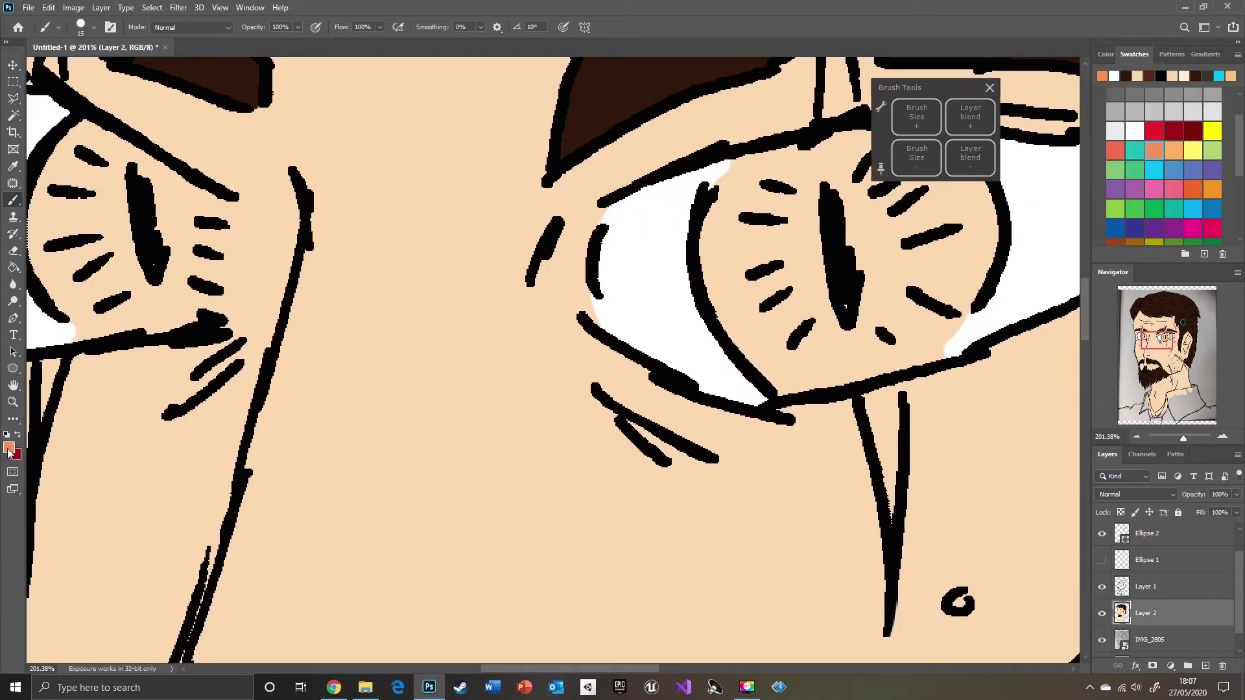
click(9, 447)
click(563, 237)
click(745, 153)
key(b)
mouse_move(751, 162)
mouse_down()
mouse_move(723, 194)
mouse_move(713, 272)
mouse_move(769, 374)
mouse_up()
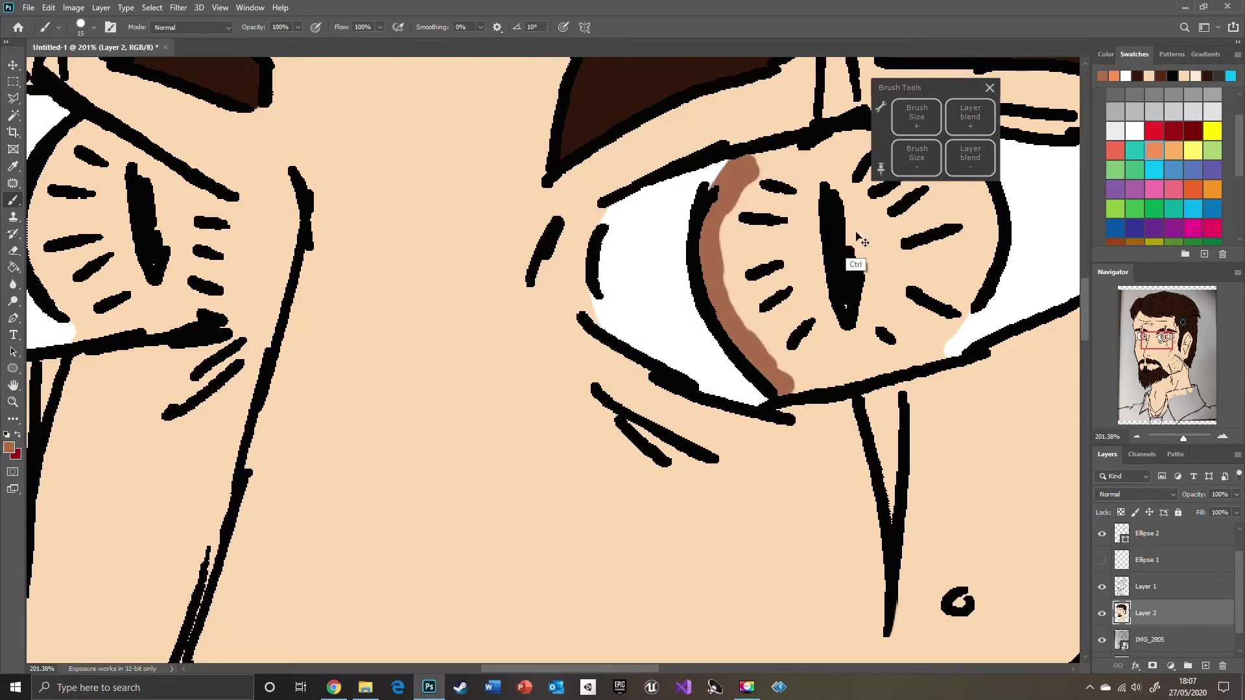
key(ctrl+z)
Set the foreground colour to ochre #d8a657 and fill the iris of the eye nearer the ear
click(9, 447)
drag(630, 299, 630, 305)
drag(542, 201, 550, 181)
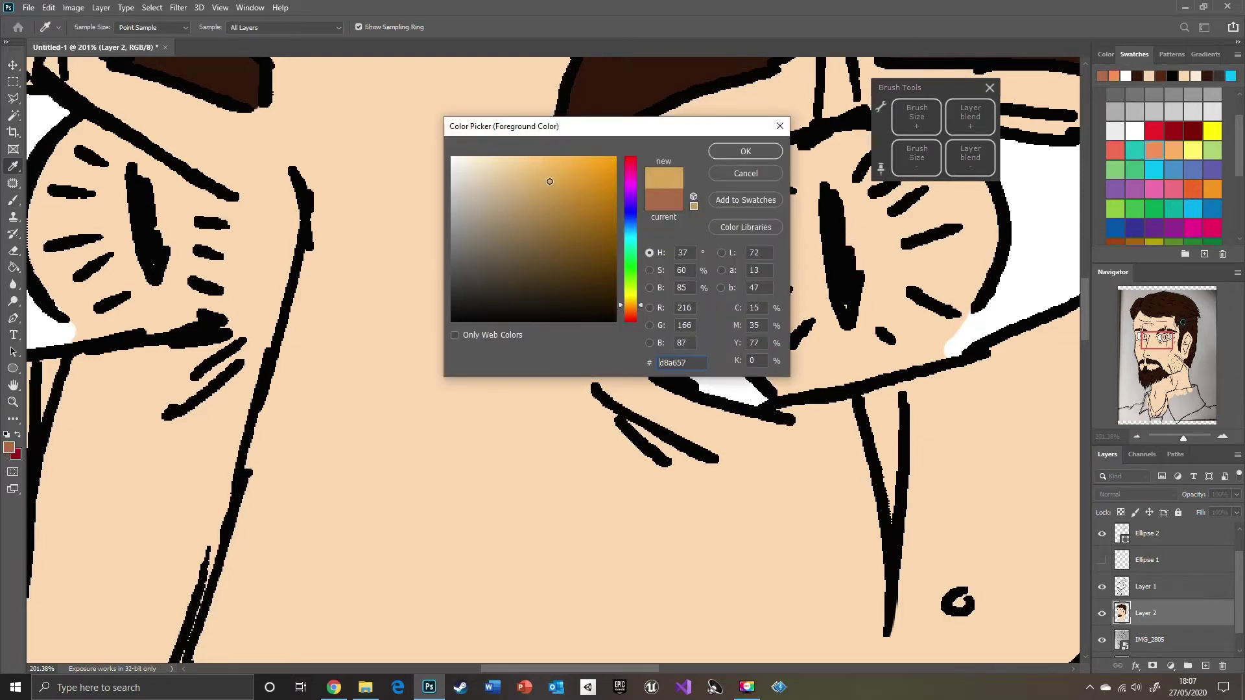
click(713, 154)
mouse_move(745, 162)
mouse_down()
mouse_move(712, 215)
mouse_move(723, 318)
mouse_move(797, 386)
mouse_up()
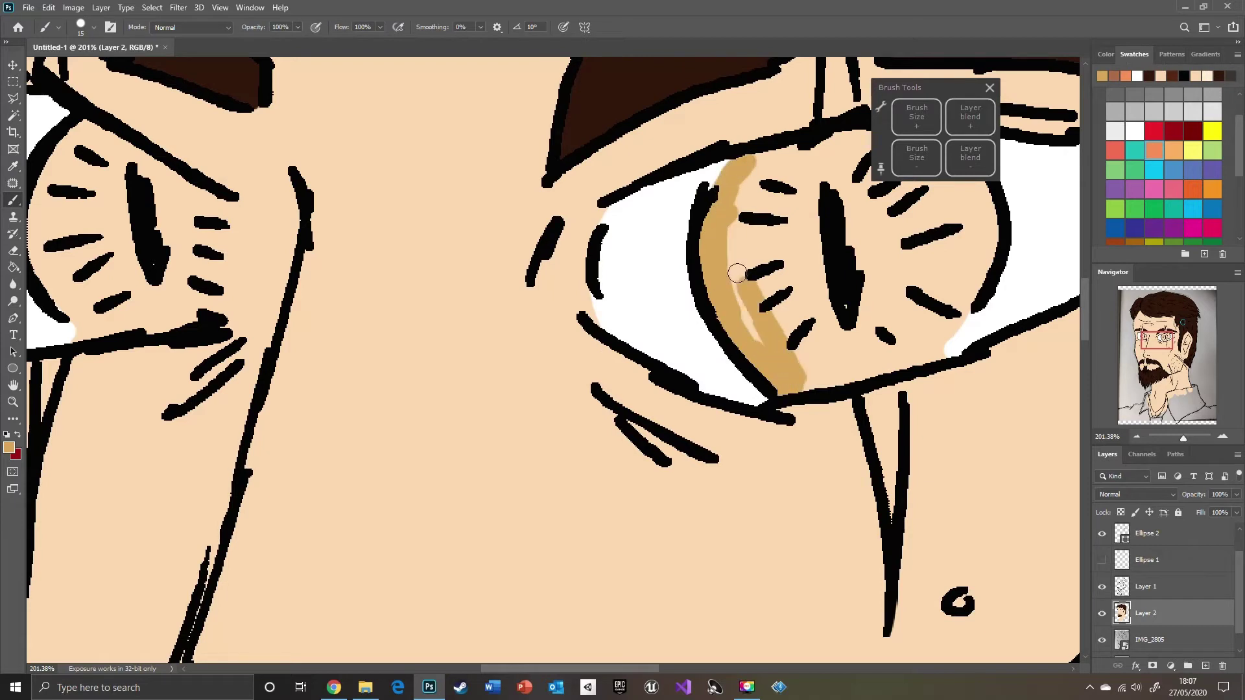
mouse_move(737, 273)
mouse_down()
mouse_move(758, 162)
mouse_move(785, 324)
mouse_move(820, 363)
mouse_move(792, 195)
mouse_move(856, 140)
mouse_move(846, 347)
mouse_up()
mouse_move(875, 124)
mouse_down()
mouse_move(535, 315)
mouse_move(619, 332)
mouse_move(648, 428)
mouse_move(584, 548)
mouse_up()
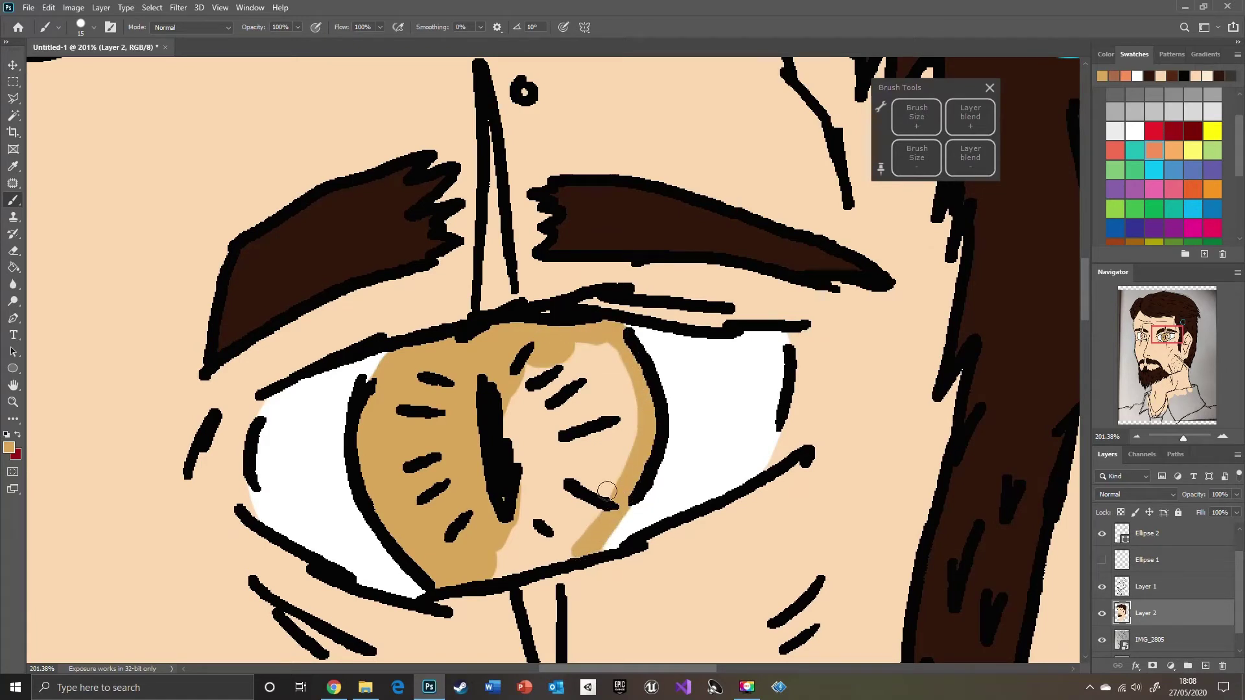
mouse_move(607, 490)
mouse_down()
mouse_move(515, 568)
mouse_move(571, 545)
mouse_move(532, 527)
mouse_move(550, 536)
mouse_move(618, 470)
mouse_move(592, 542)
mouse_up()
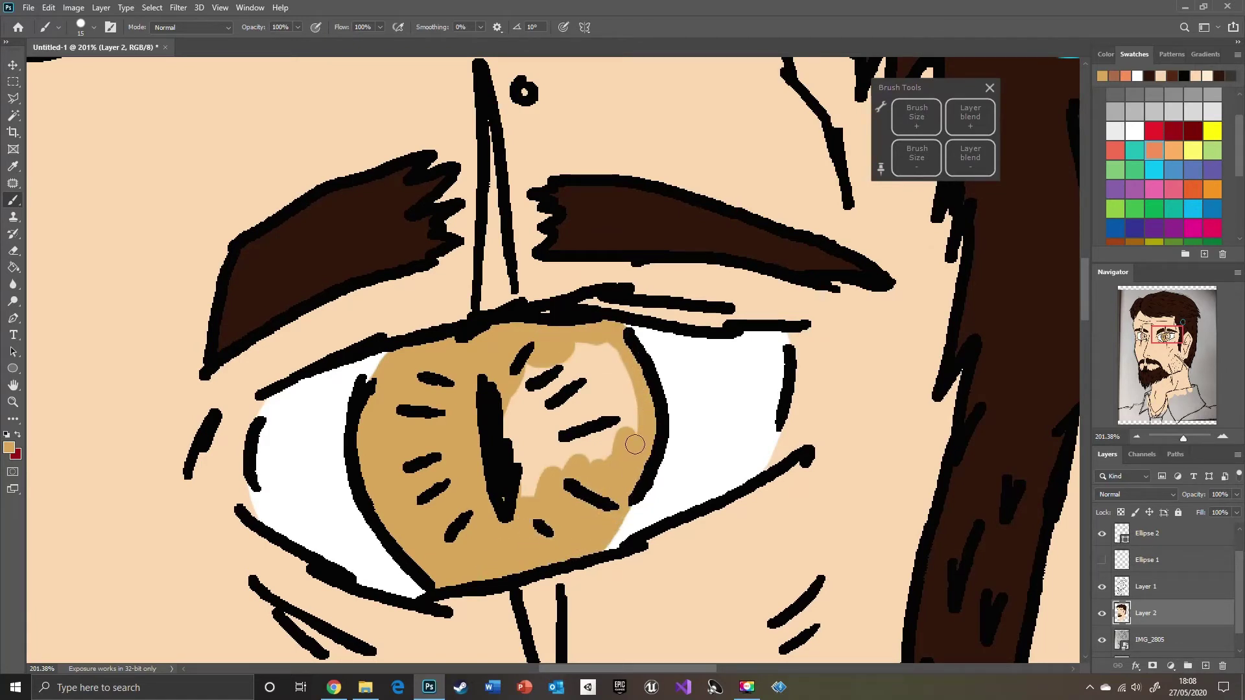
mouse_move(635, 444)
mouse_down()
mouse_move(597, 361)
mouse_move(502, 443)
mouse_move(521, 500)
mouse_move(503, 502)
mouse_move(609, 421)
mouse_move(544, 413)
mouse_up()
Fill the other eye's iris with the same ochre, keeping its lower edge against the white clean and rounding its inner edge
click(1146, 343)
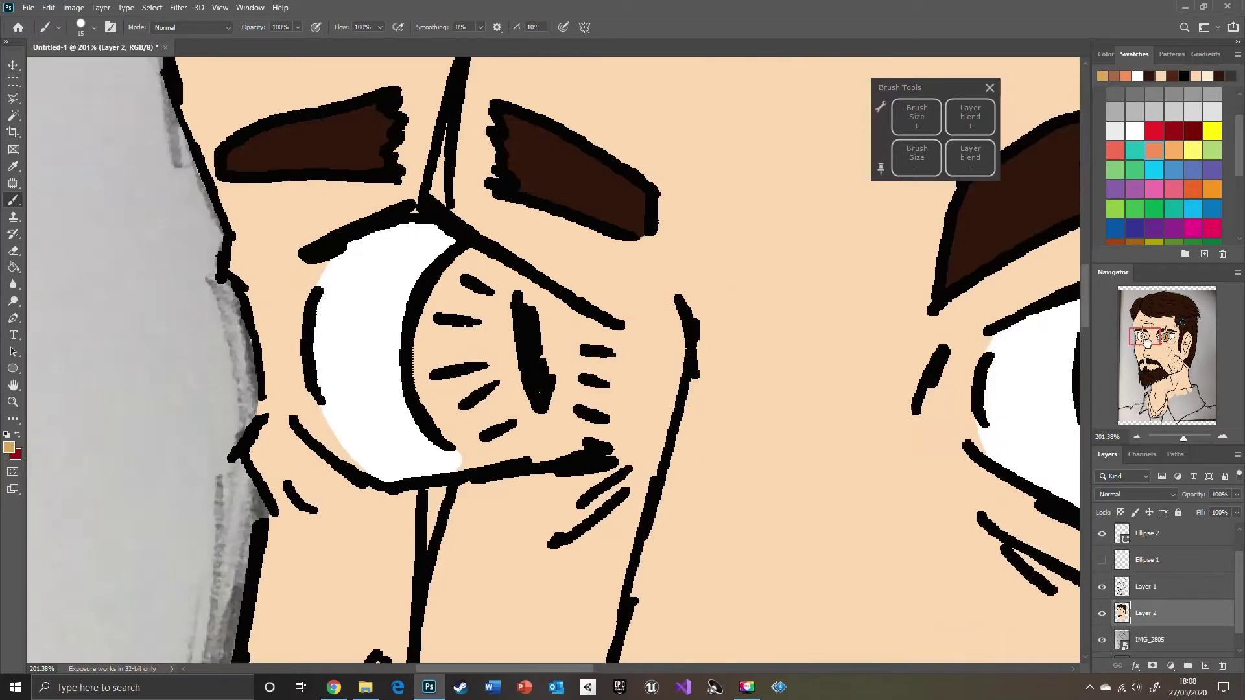
drag(399, 300, 426, 361)
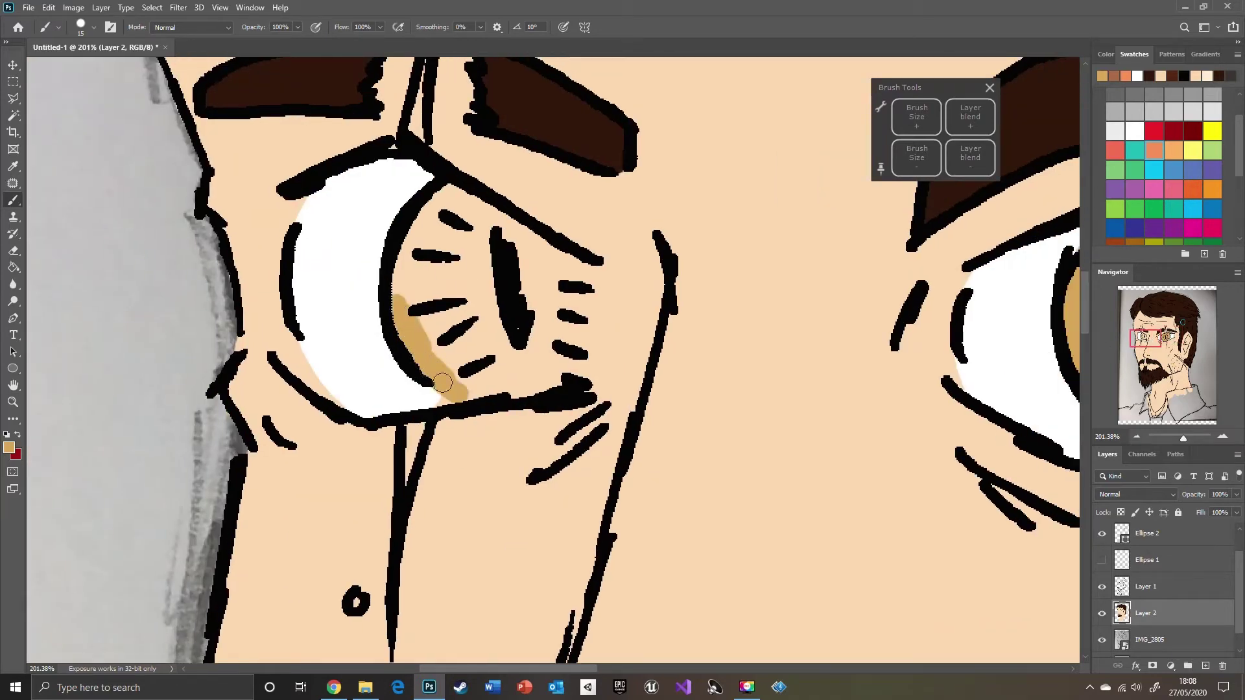
alt+click(422, 394)
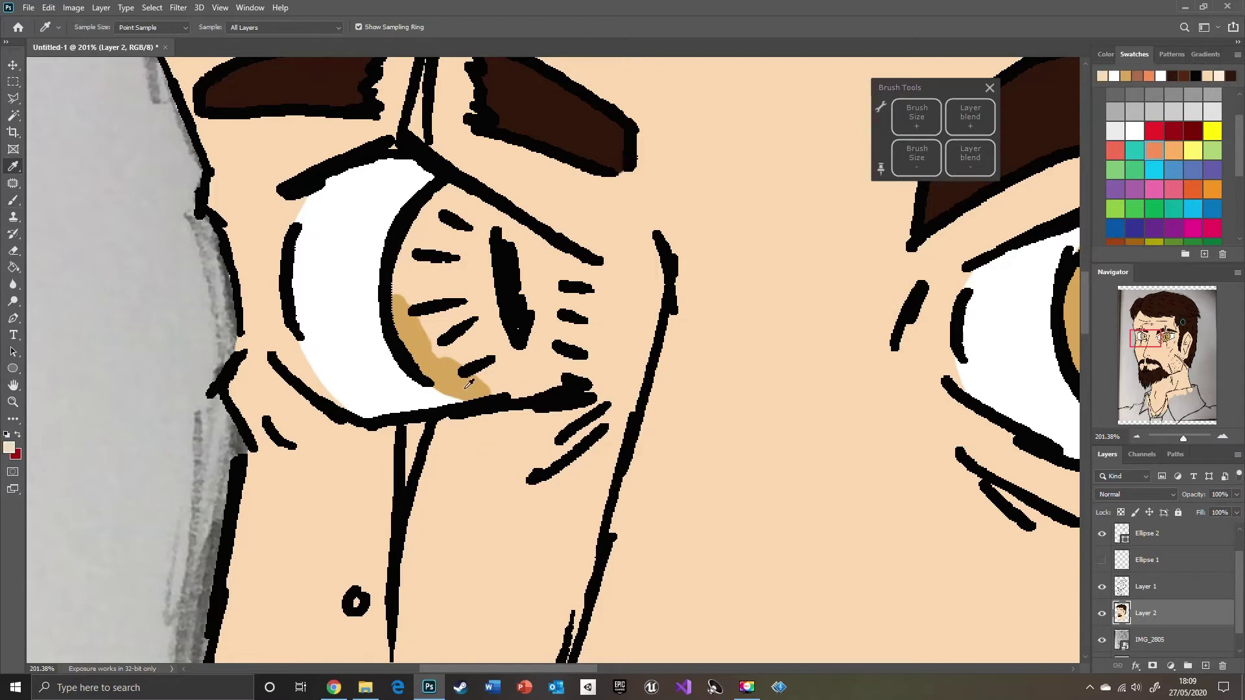
alt+click(442, 373)
mouse_move(420, 340)
mouse_down()
mouse_move(397, 272)
mouse_move(482, 216)
mouse_move(531, 247)
mouse_move(456, 251)
mouse_move(425, 274)
mouse_move(435, 328)
mouse_move(505, 358)
mouse_move(450, 314)
mouse_move(500, 254)
mouse_up()
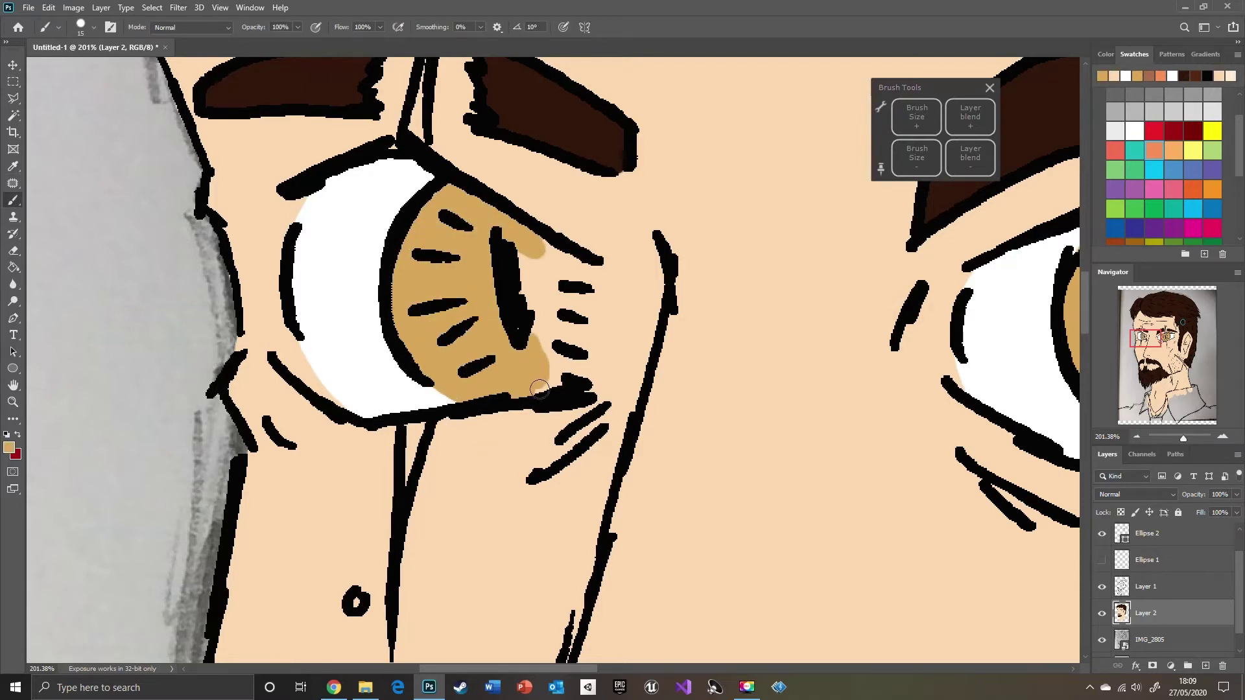
mouse_move(539, 387)
mouse_down()
mouse_move(555, 335)
mouse_move(533, 326)
mouse_move(547, 255)
mouse_move(585, 332)
mouse_move(589, 276)
mouse_move(571, 342)
mouse_move(578, 372)
mouse_up()
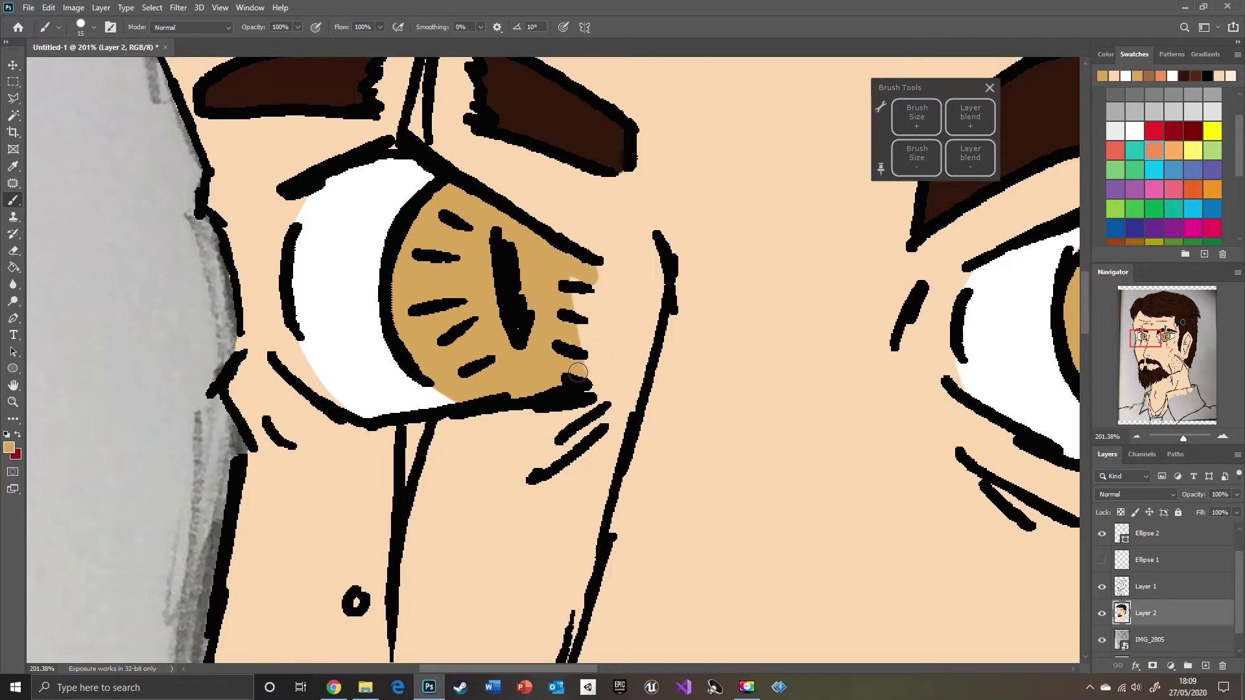
drag(587, 273, 597, 290)
drag(1183, 439, 1187, 439)
mouse_move(596, 243)
mouse_down()
mouse_move(610, 400)
mouse_move(612, 210)
mouse_up()
On Layer 1, draw a black pencil line joining the nose bridge to the brow and two frown lines between the eyebrows
click(1154, 338)
click(1132, 581)
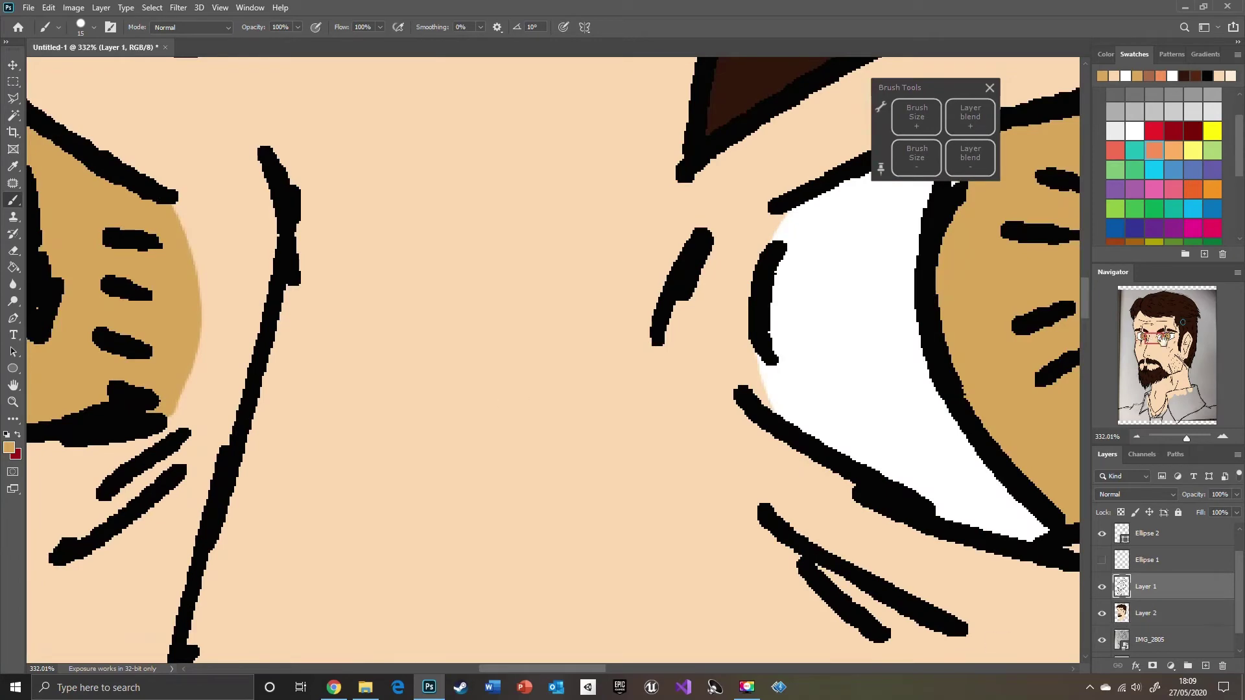
drag(1158, 339, 1152, 335)
right_click(13, 200)
click(64, 211)
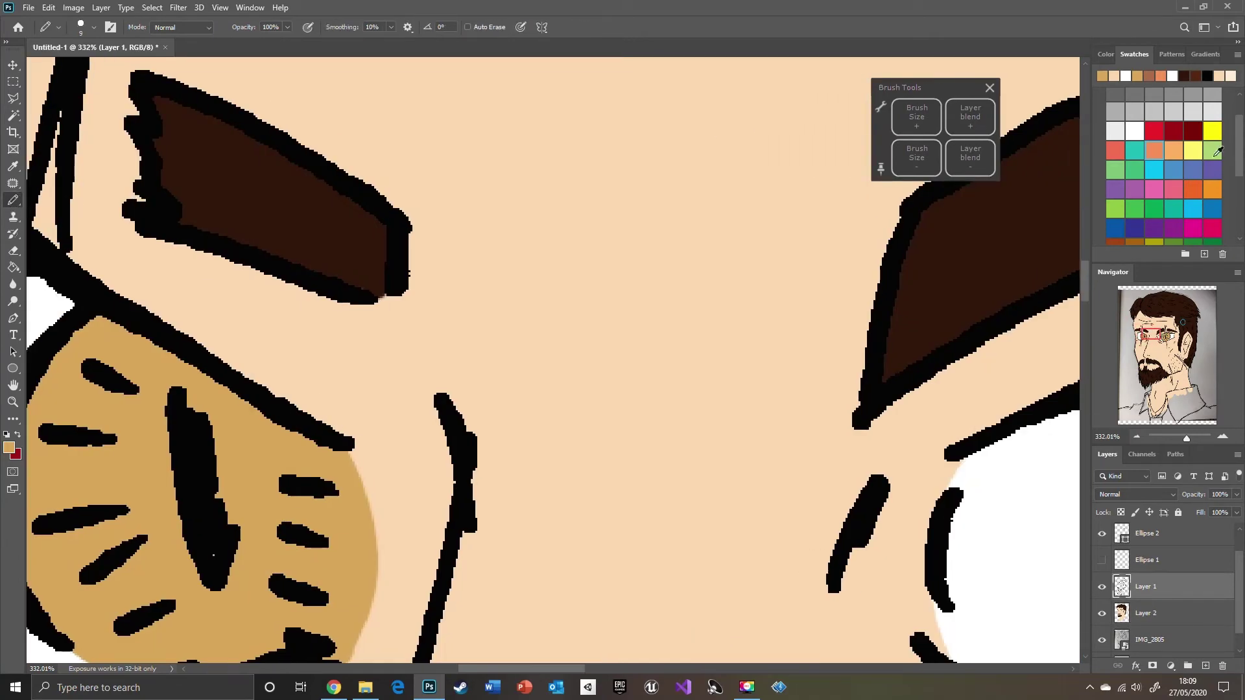
click(1207, 76)
drag(293, 340, 449, 422)
drag(591, 376, 562, 203)
drag(630, 299, 679, 177)
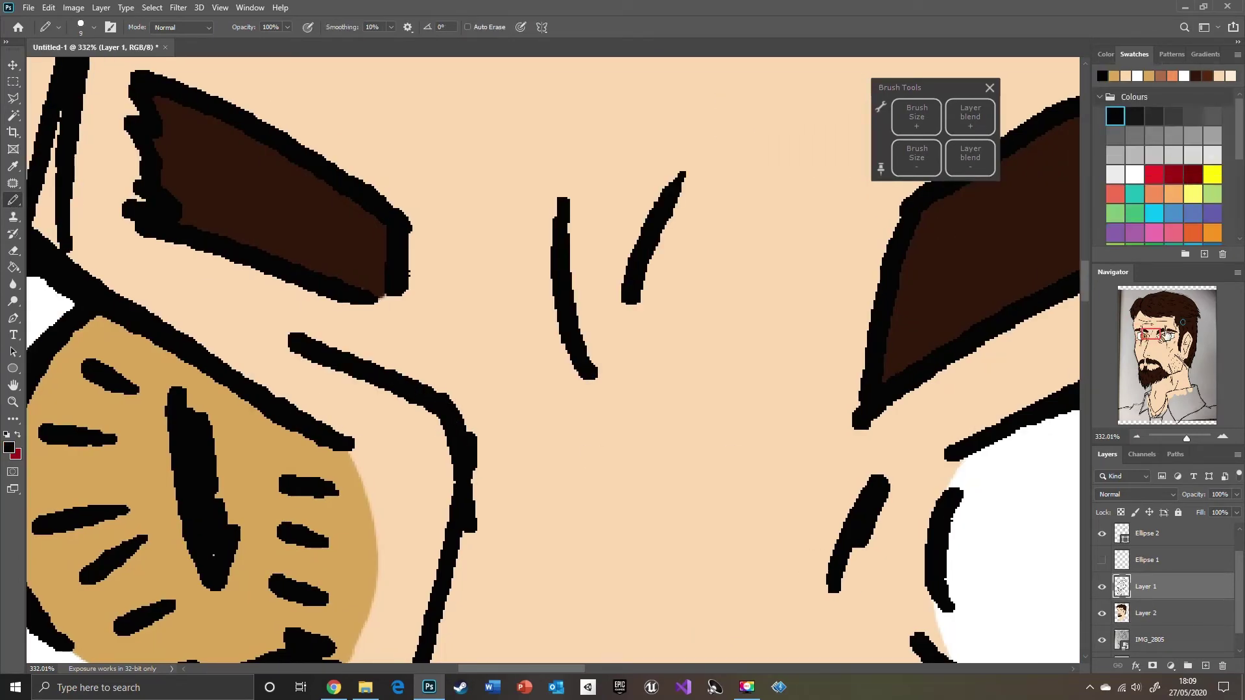
Sample the skin colour, mix a lighter skin tone from it and switch to the Brush tool
drag(1158, 334, 1156, 337)
click(1146, 693)
drag(1180, 438, 1179, 439)
drag(1167, 357, 1167, 369)
key(i)
click(342, 369)
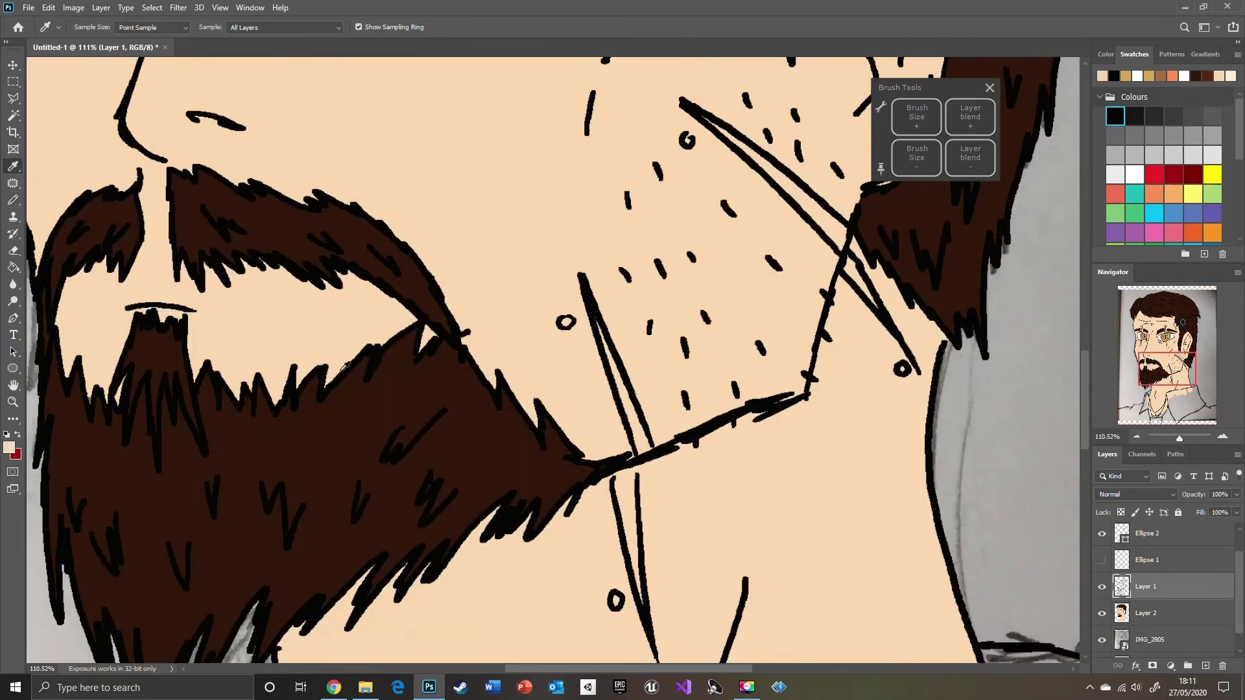
click(10, 449)
click(483, 157)
click(745, 151)
key(b)
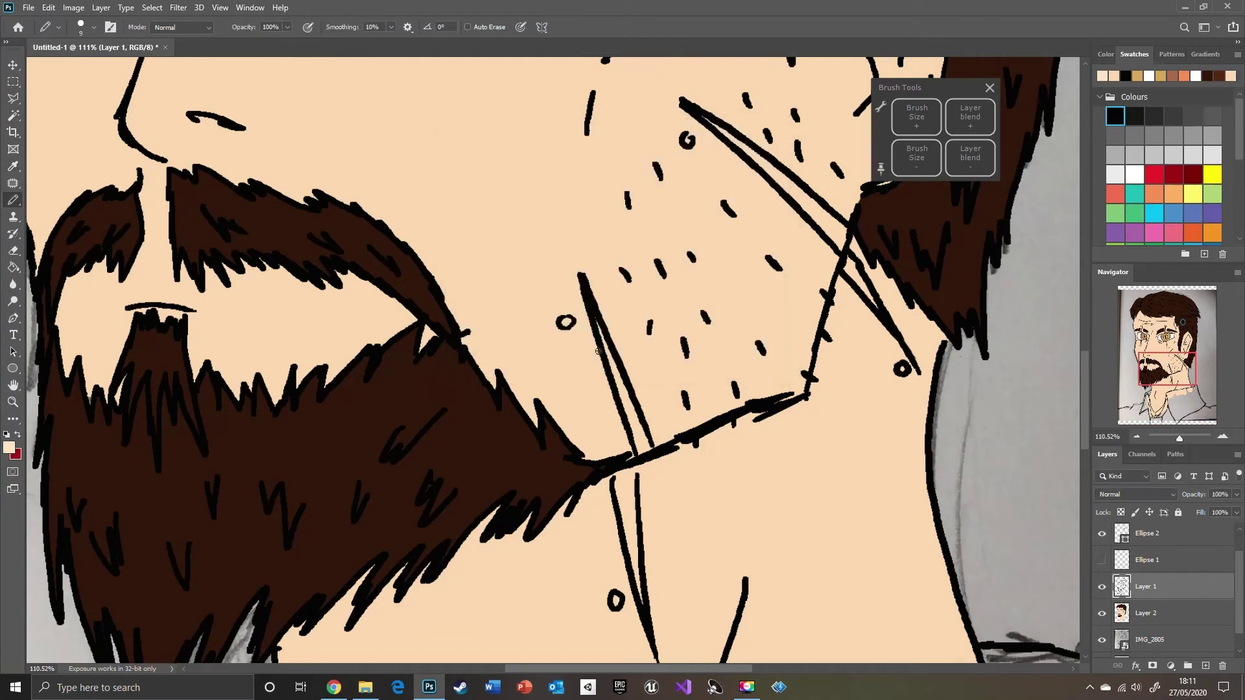
right_click(13, 207)
click(65, 197)
Fill the small circle beside the beard, then on Layer 2 the tapered wedge above the jawline, with the lighter skin tone
drag(1178, 440, 1188, 439)
drag(1176, 376, 1168, 368)
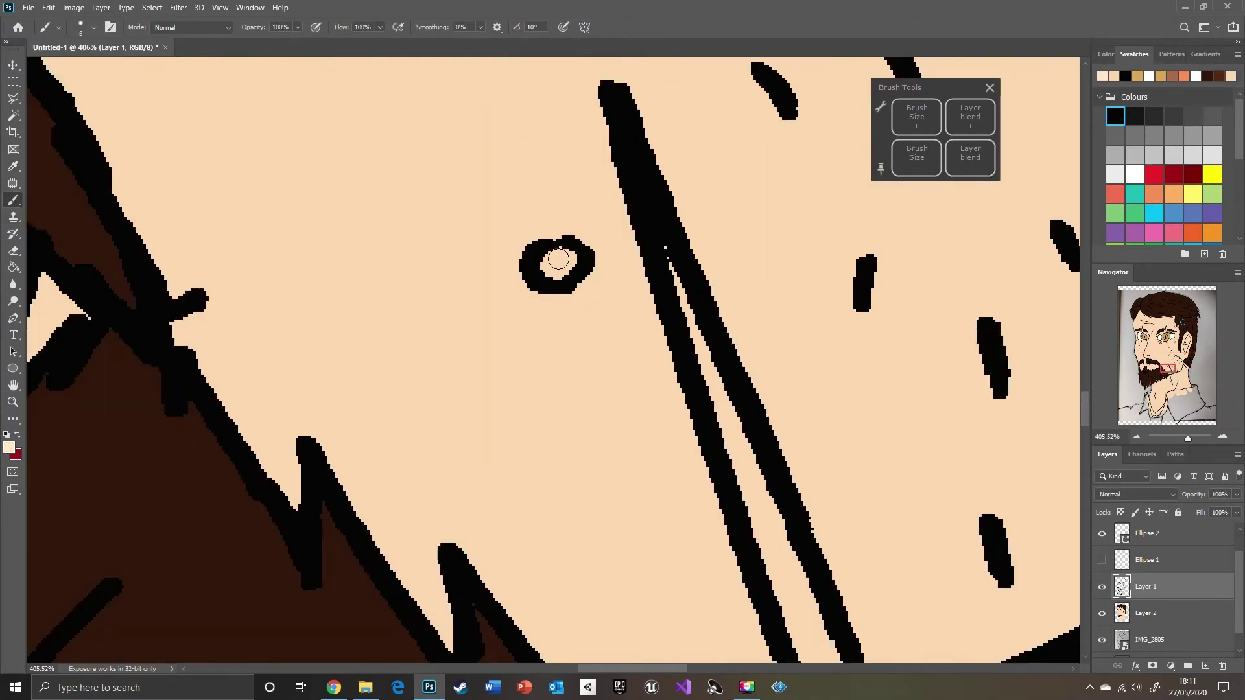
key(ctrl+z)
drag(558, 264, 570, 260)
click(1159, 613)
drag(676, 279, 794, 595)
drag(1167, 369, 1170, 374)
mouse_move(727, 348)
mouse_down()
mouse_move(703, 253)
mouse_move(750, 317)
mouse_up()
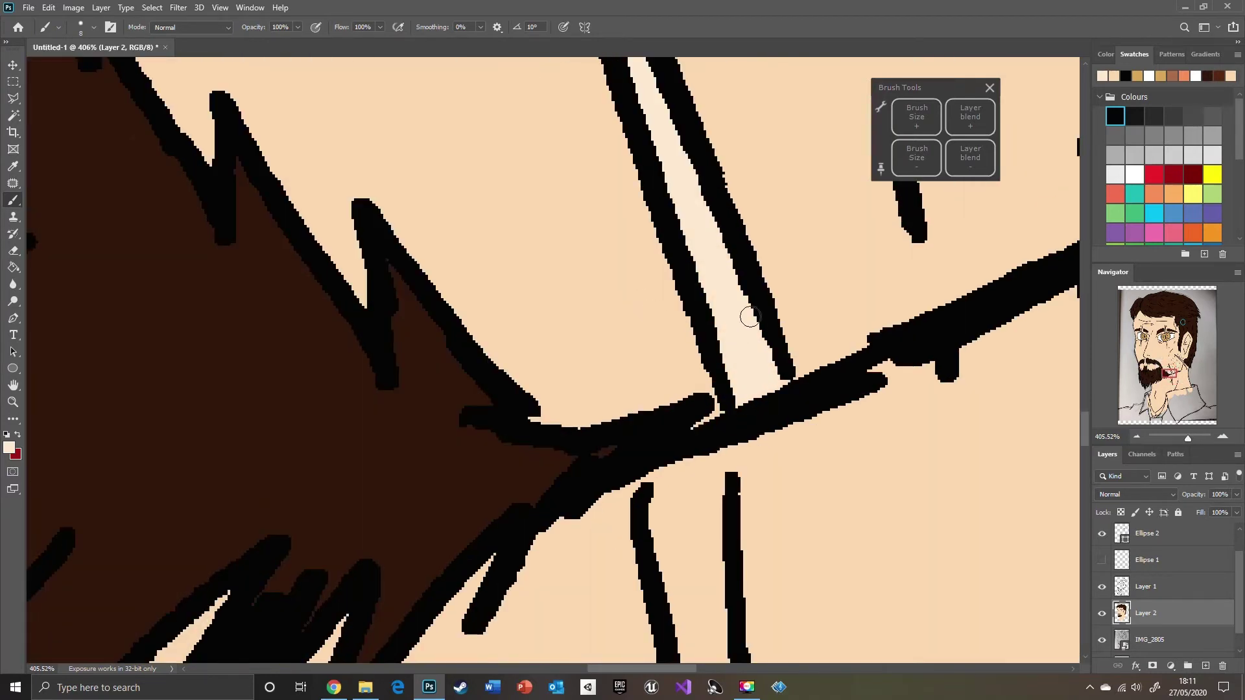
Fill the tapered wedge below the jawline and the small circle beside it with the lighter skin tone
drag(1187, 441, 1184, 439)
drag(616, 466, 639, 414)
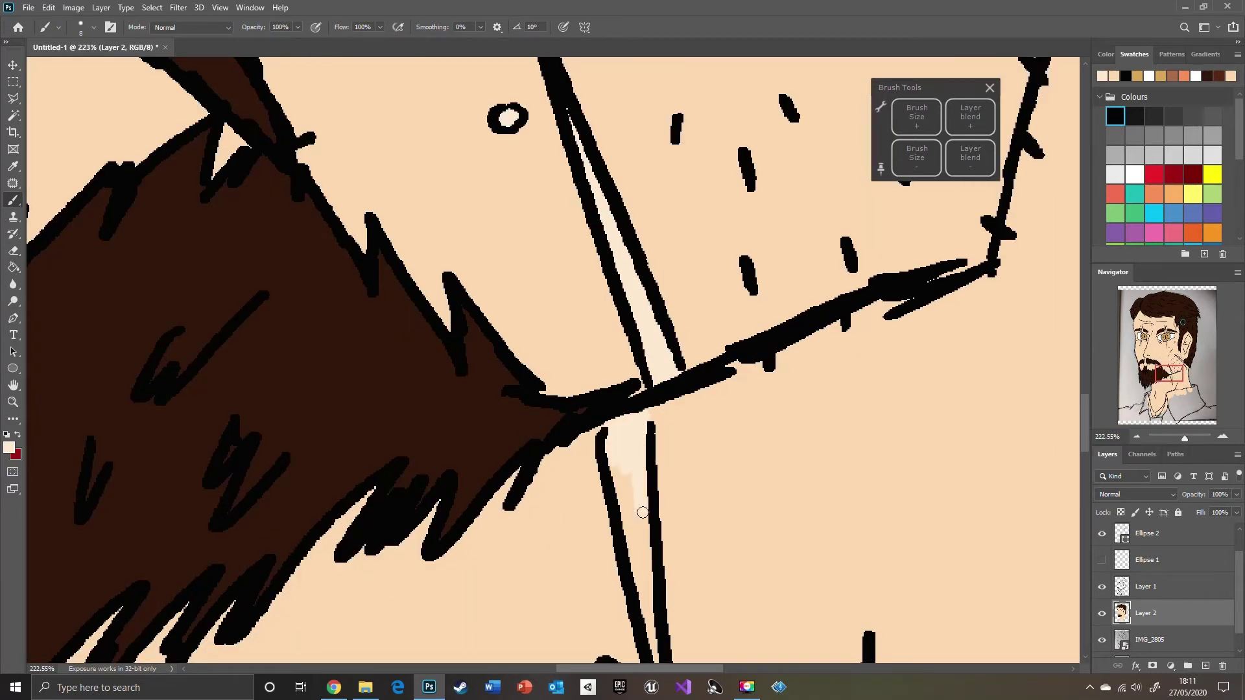
drag(643, 512, 646, 563)
drag(1169, 374, 1171, 381)
drag(593, 345, 601, 391)
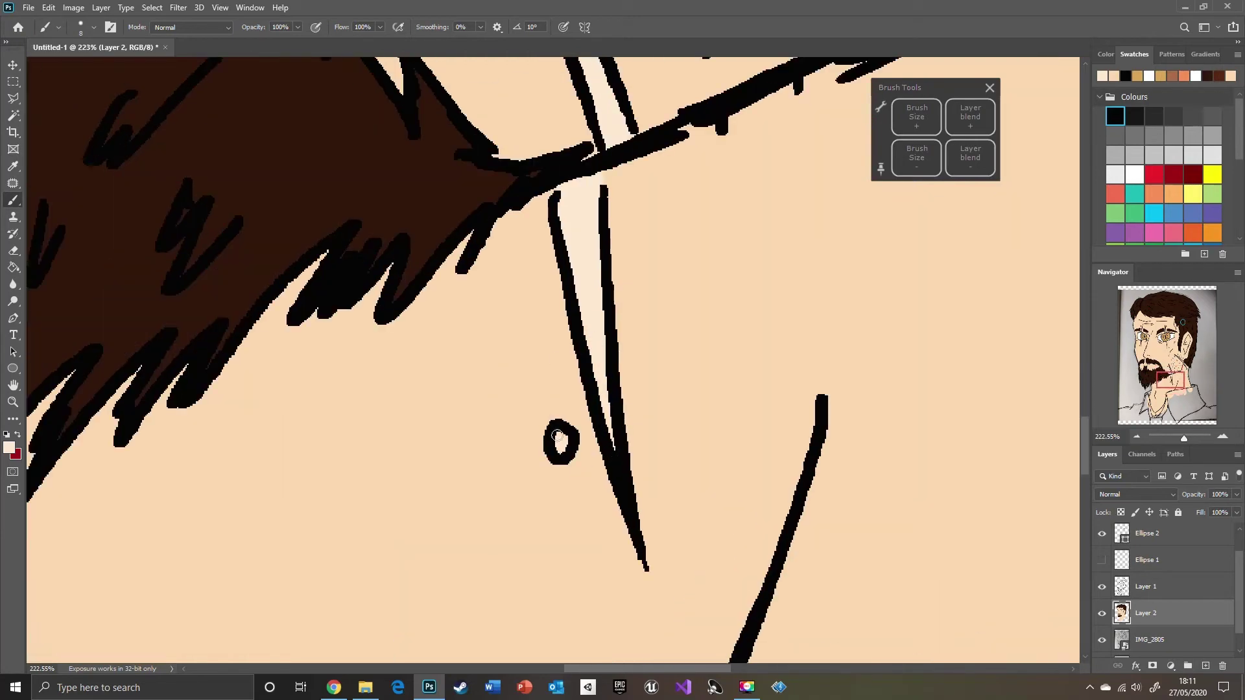
Fill the long tapered wedge running from the cheek across the jaw edge below the ear with the lighter skin tone
drag(1181, 371, 1178, 363)
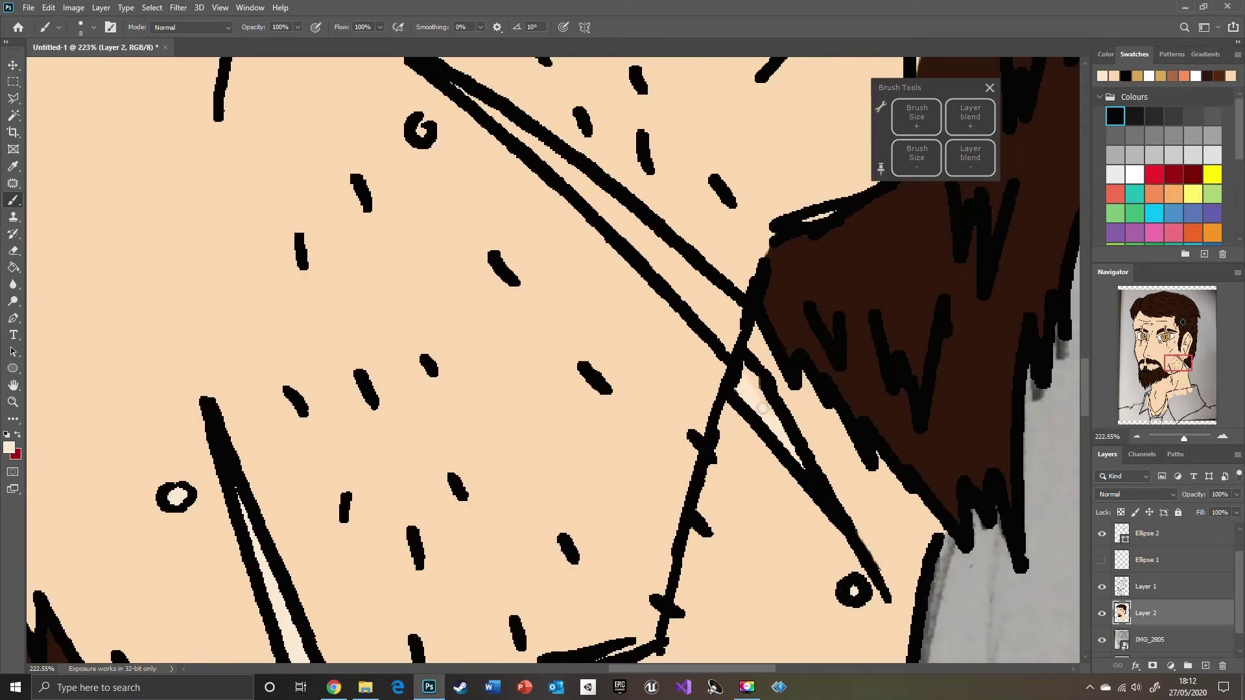
mouse_move(637, 236)
mouse_down()
mouse_move(663, 280)
mouse_move(687, 251)
mouse_up()
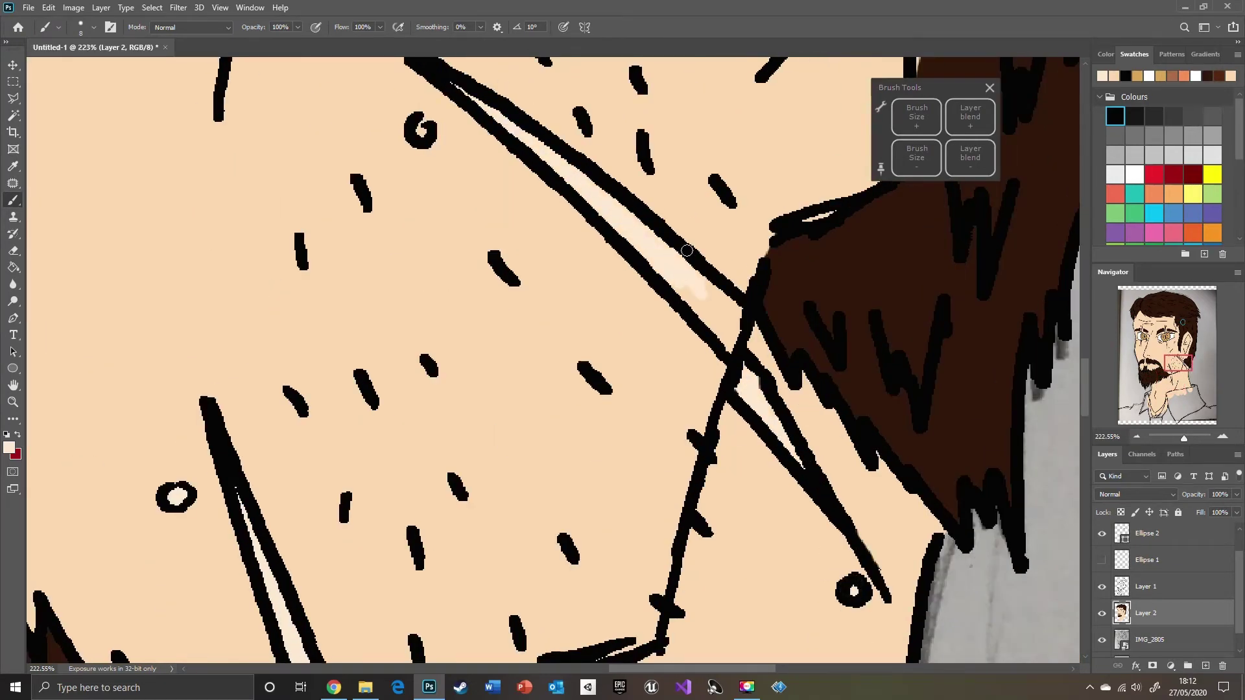
scroll(766, 232, up, 5)
scroll(843, 292, left, 1)
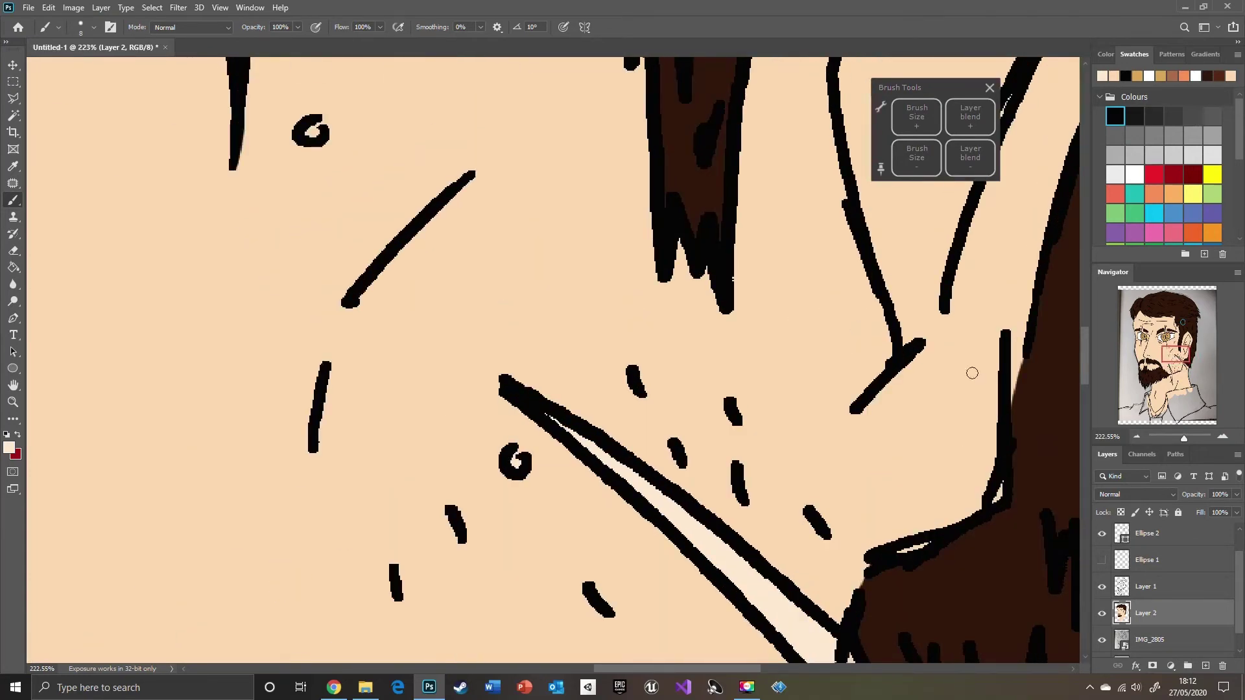
Fill the tapered wedges and small circles below both eyes with the lighter skin tone
scroll(972, 373, up, 5)
scroll(972, 373, left, 3)
drag(521, 396, 500, 283)
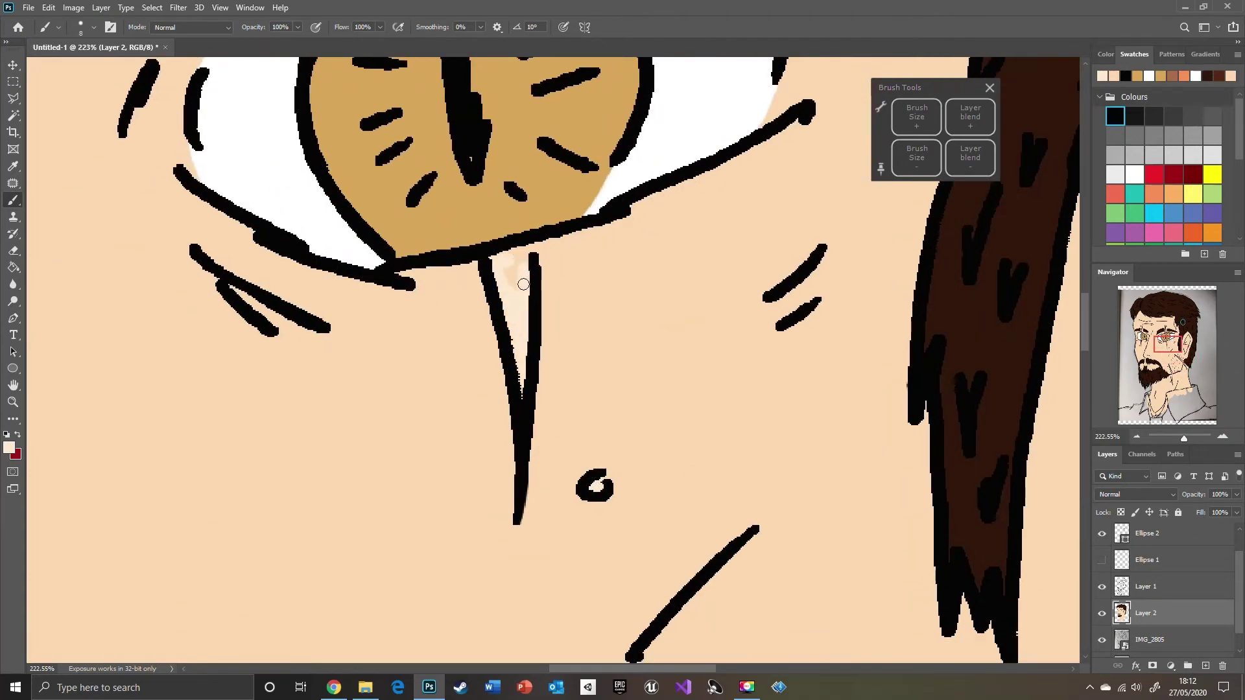
scroll(516, 251, left, 5)
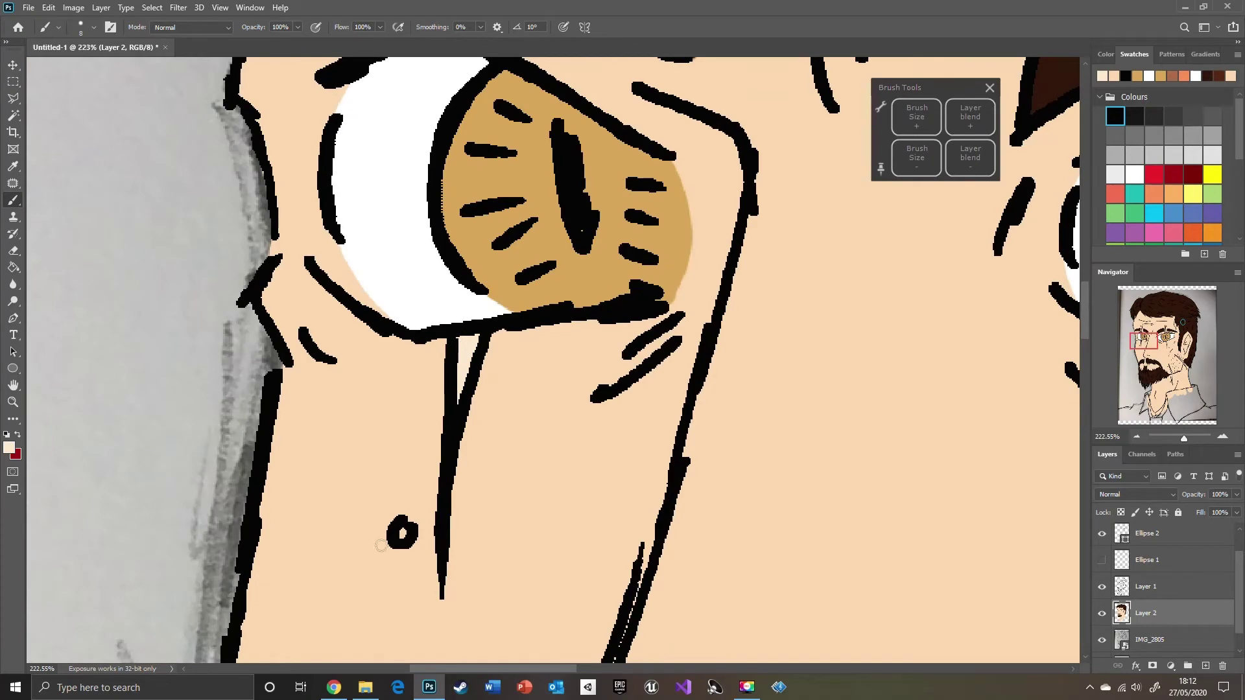
Fill the tapered wedges and circles above both eyes, plus the slivers beside the blue ring, with the lighter skin tone
drag(1151, 361, 1155, 326)
drag(542, 399, 539, 511)
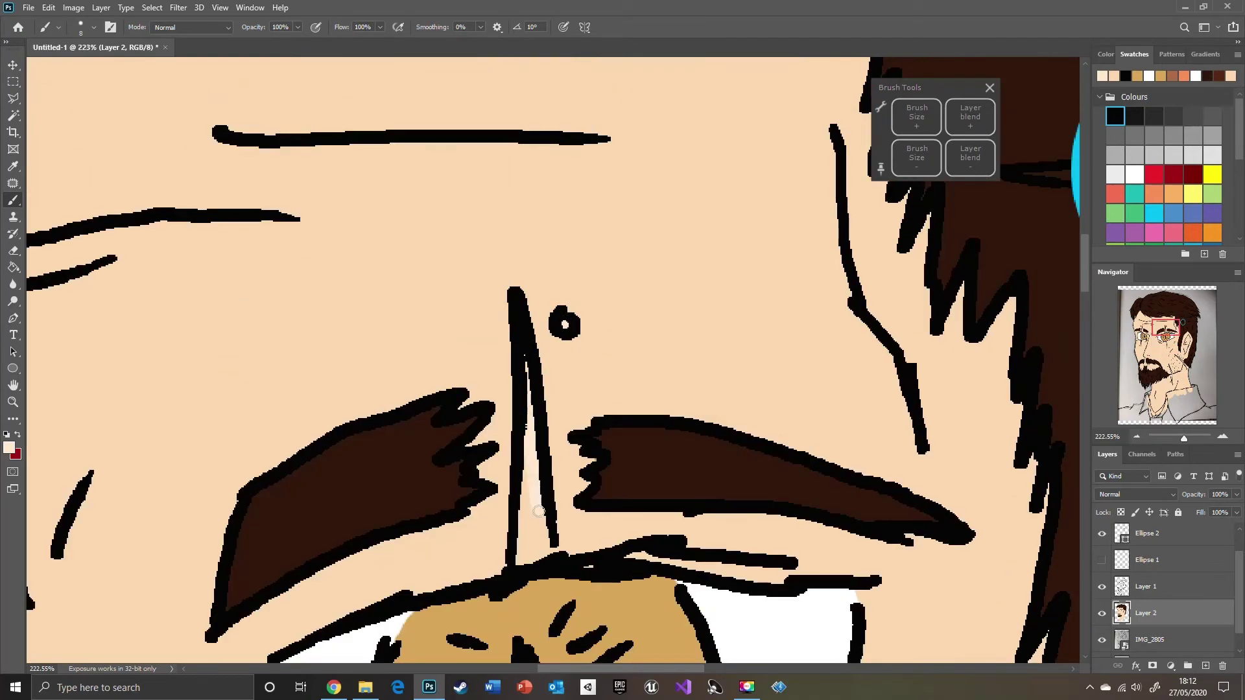
drag(1165, 328, 1143, 332)
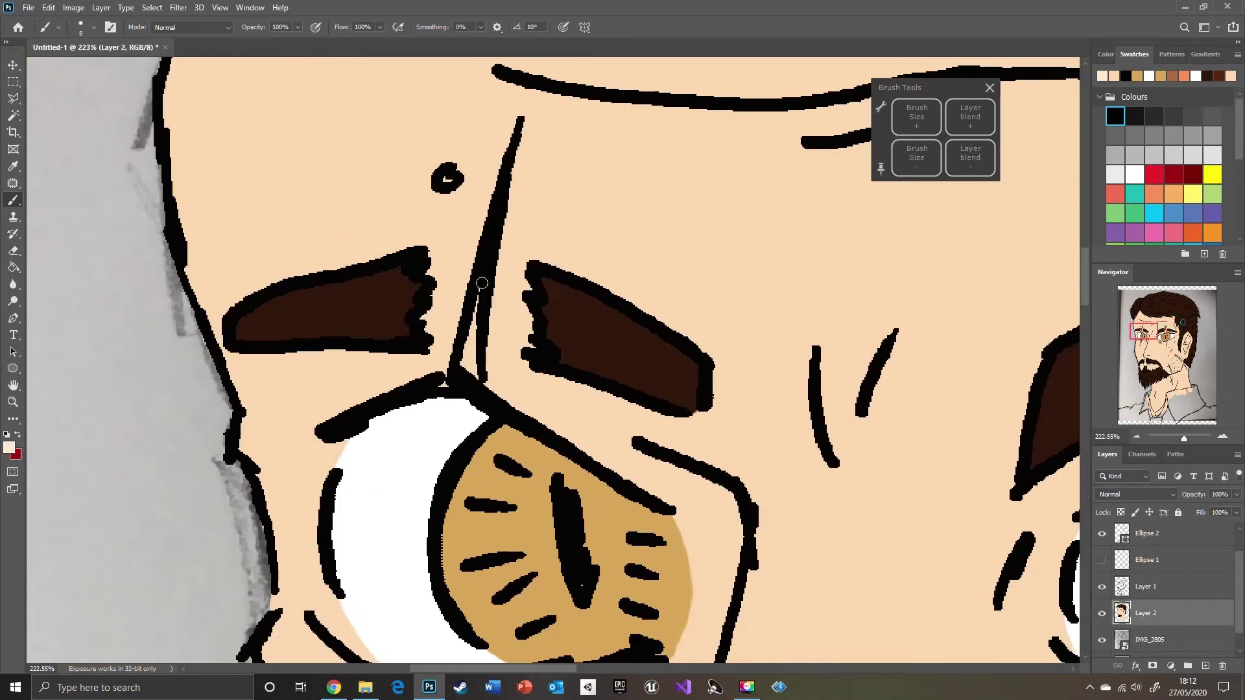
click(1183, 323)
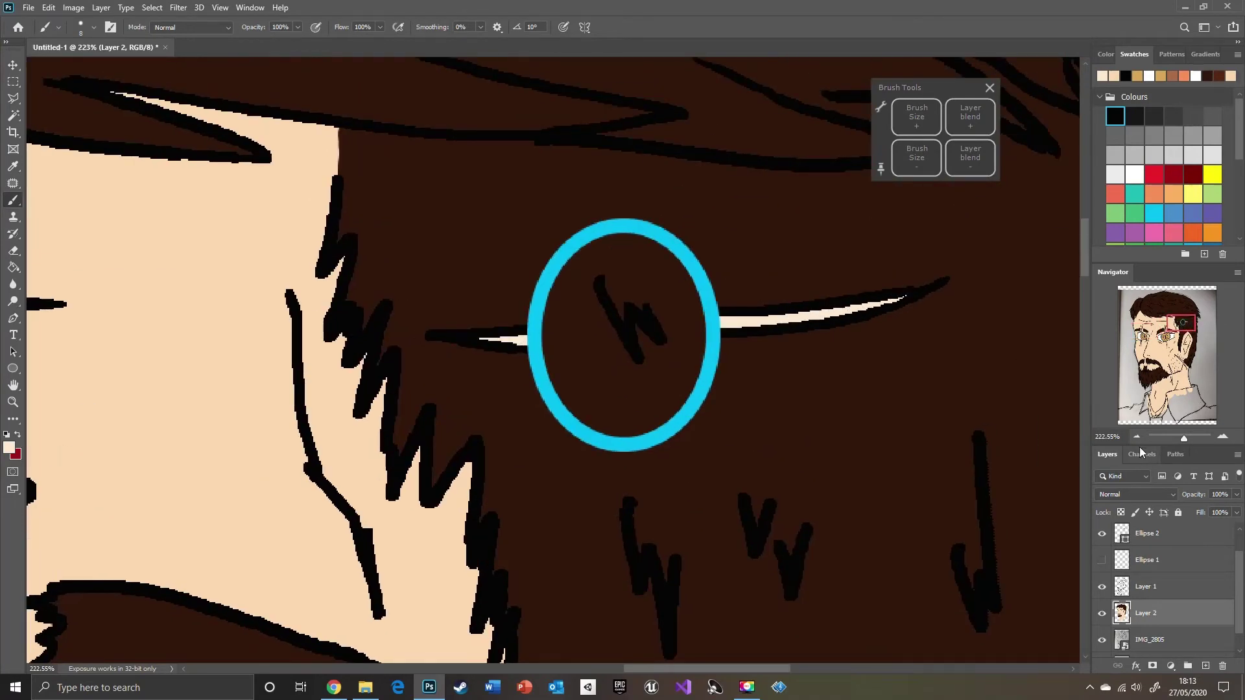
Make Layer 1 active and hide the IMG_2805 photo and Layer 2 so only the line art shows
drag(1183, 437, 1181, 440)
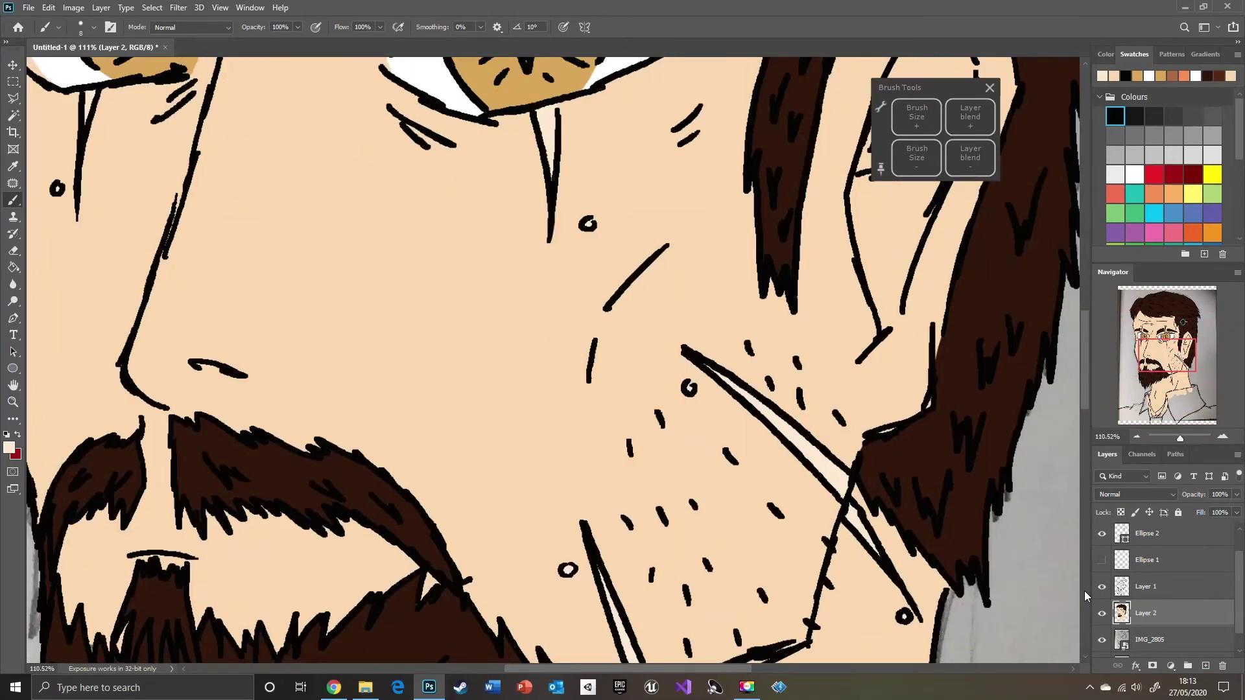
click(1143, 594)
click(1102, 639)
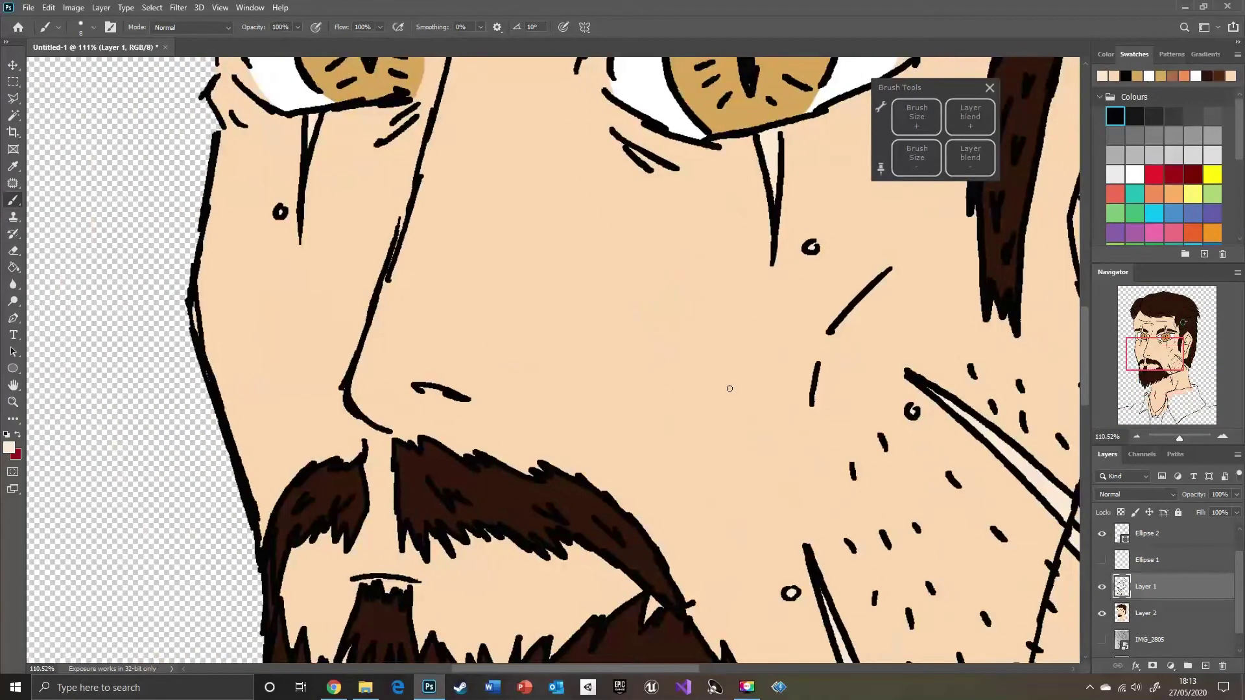
click(1101, 613)
Draw black curved creases on both cheeks and a short line above the nostril with the Pencil tool
right_click(12, 202)
click(65, 212)
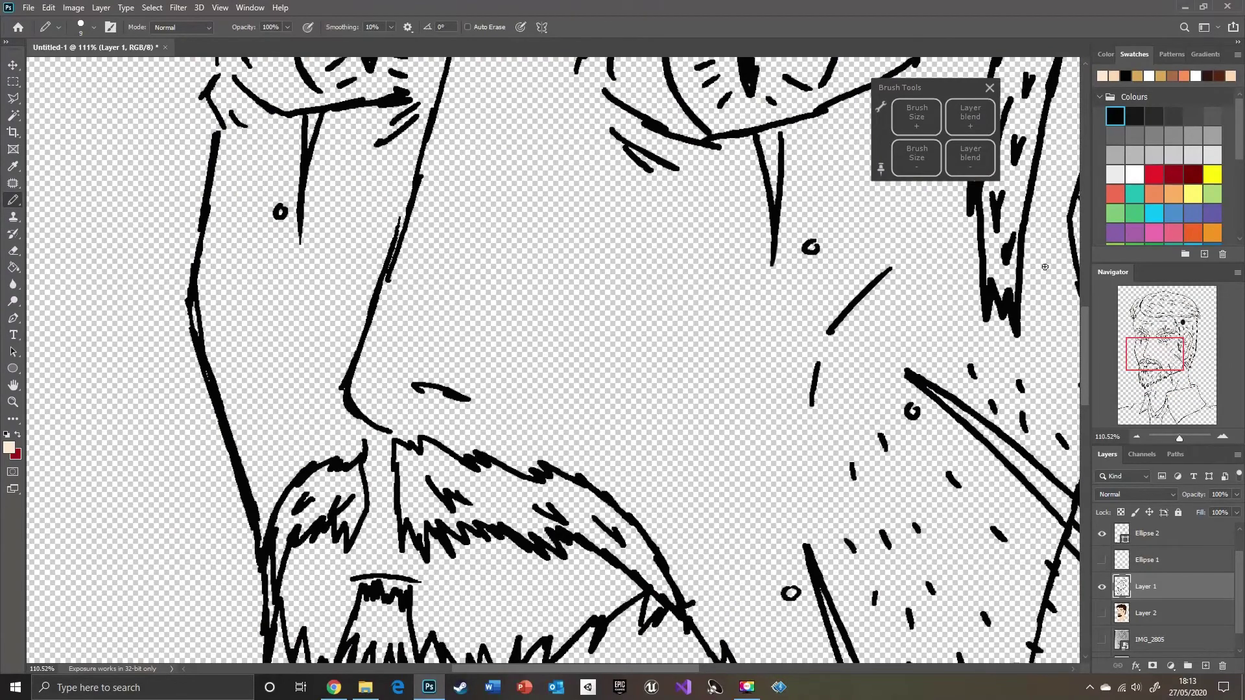
drag(603, 366, 722, 518)
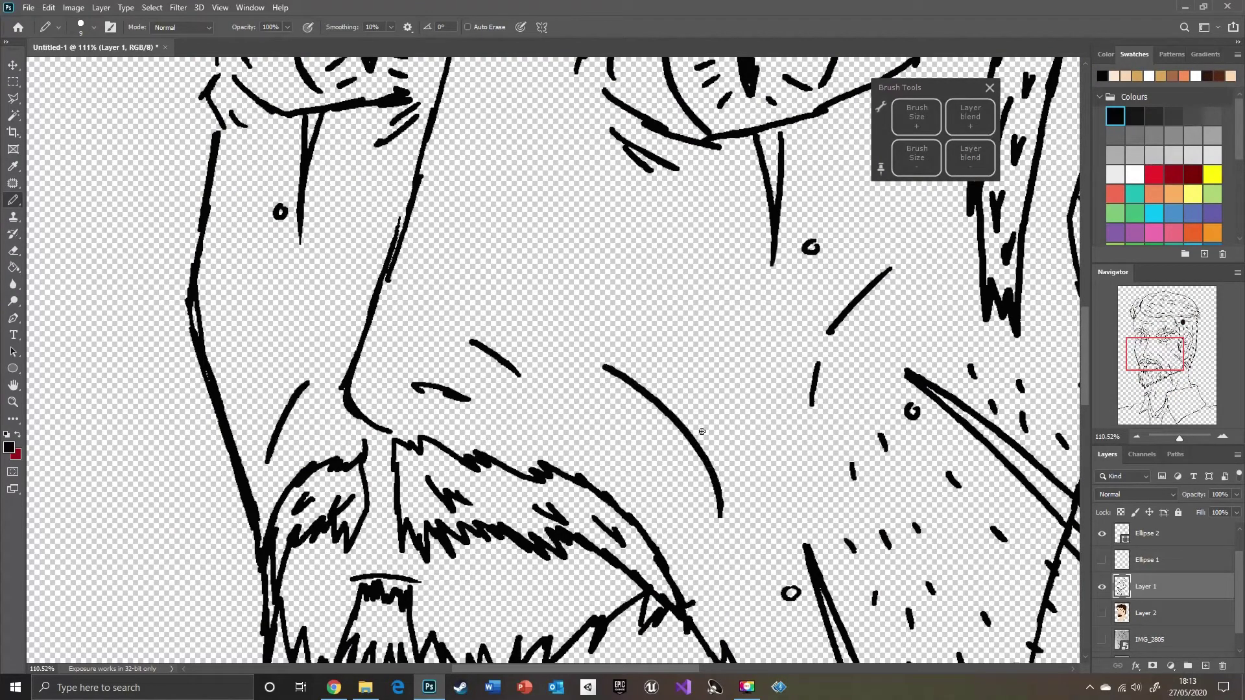
Show the Layer 2 colours again and switch back to the Brush tool for the shirt area
drag(1179, 440, 1182, 442)
click(1102, 560)
click(1101, 613)
drag(1165, 401, 1166, 435)
right_click(13, 200)
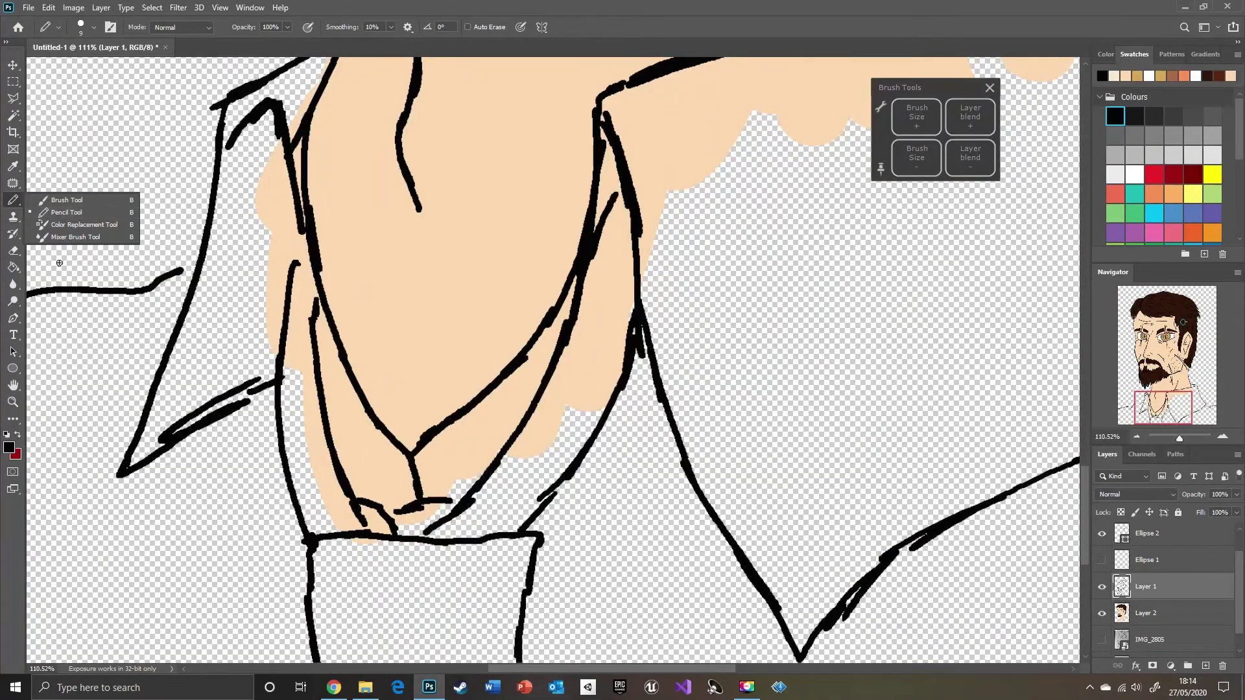
click(71, 198)
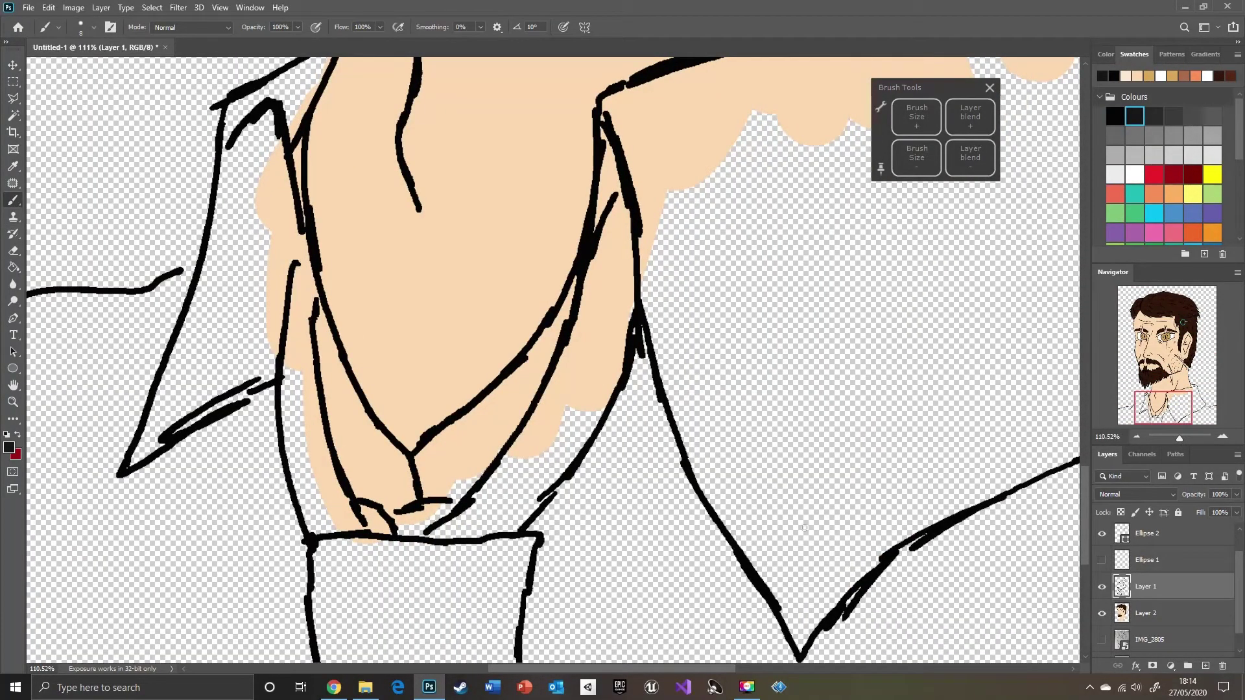
On Layer 2, paint the inner collar beneath the neck on the shoulder side white with an enlarged brush
click(1143, 613)
click(1153, 174)
click(1135, 174)
click(916, 118)
mouse_move(509, 433)
mouse_down()
mouse_move(423, 527)
mouse_move(410, 488)
mouse_move(523, 418)
mouse_move(503, 393)
mouse_up()
click(916, 117)
mouse_move(639, 170)
mouse_down()
mouse_move(640, 185)
mouse_move(610, 175)
mouse_move(617, 105)
mouse_up()
drag(503, 409, 584, 290)
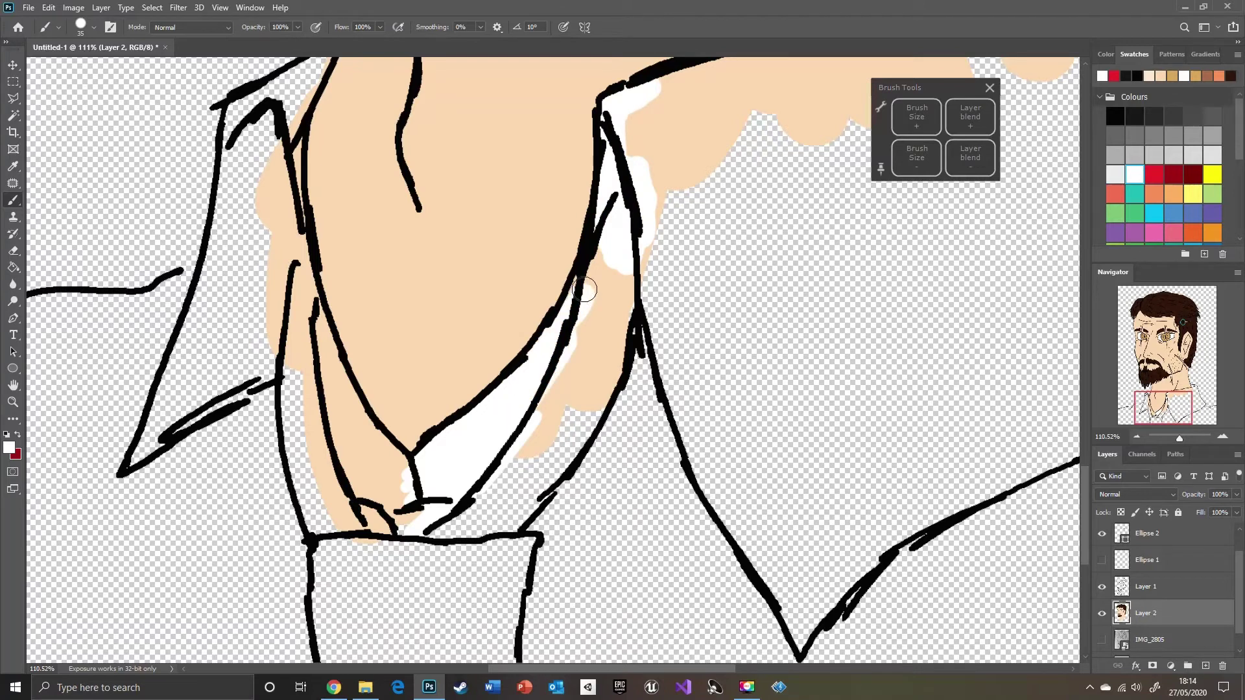
Paint the inner collar on the beard side and the collar piece behind the neck white, reducing the brush for the corners
mouse_move(272, 259)
mouse_down()
mouse_move(389, 467)
mouse_move(325, 443)
mouse_up()
drag(252, 129, 292, 221)
drag(1148, 411, 1146, 397)
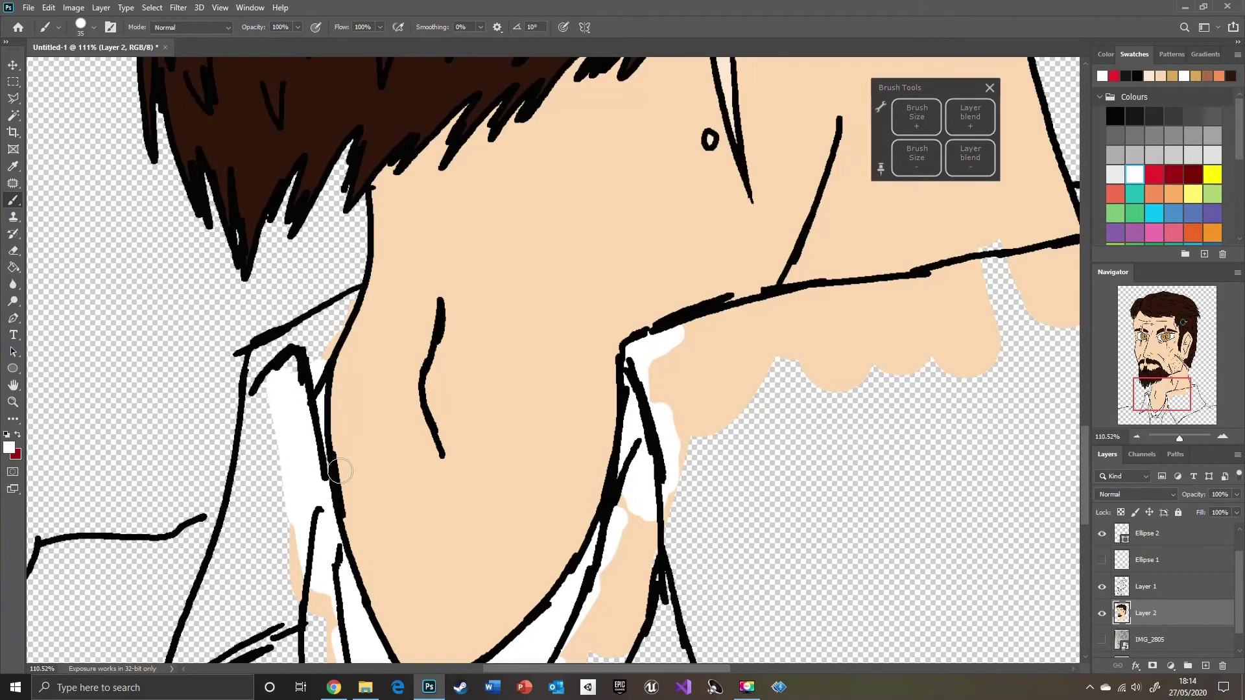
click(917, 157)
drag(310, 346, 350, 300)
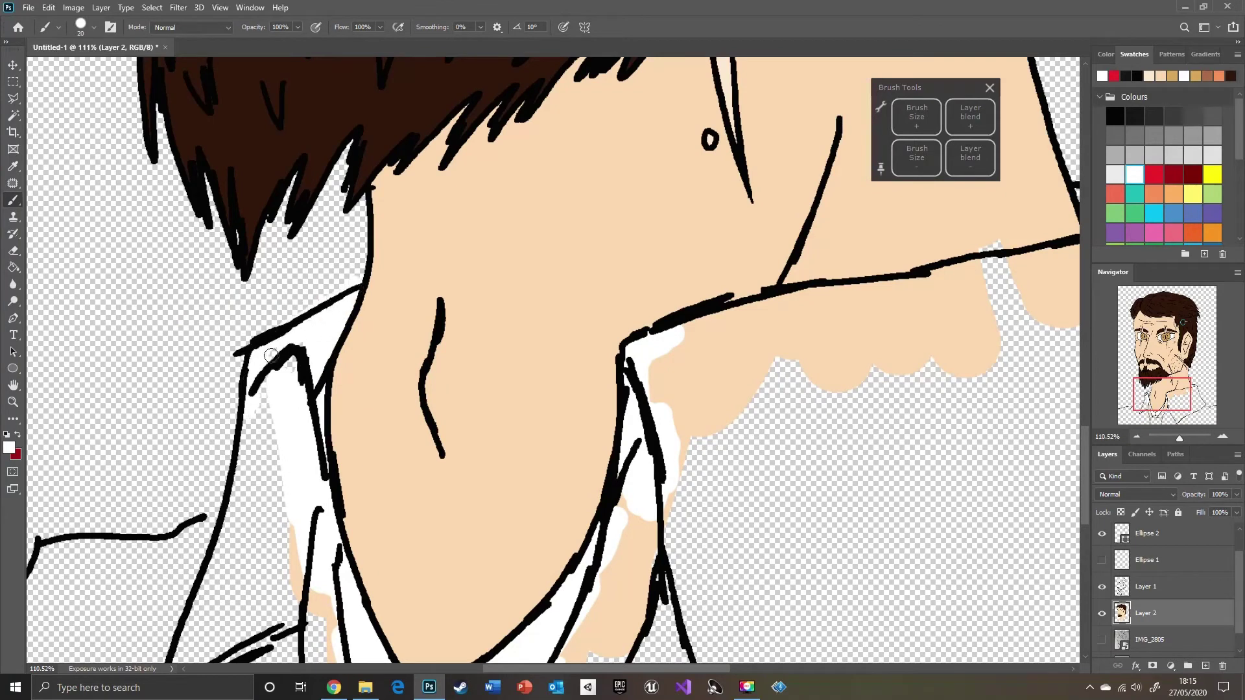
Resample the white and paint down the collar flap on the beard side of the neck
key(e)
key(i)
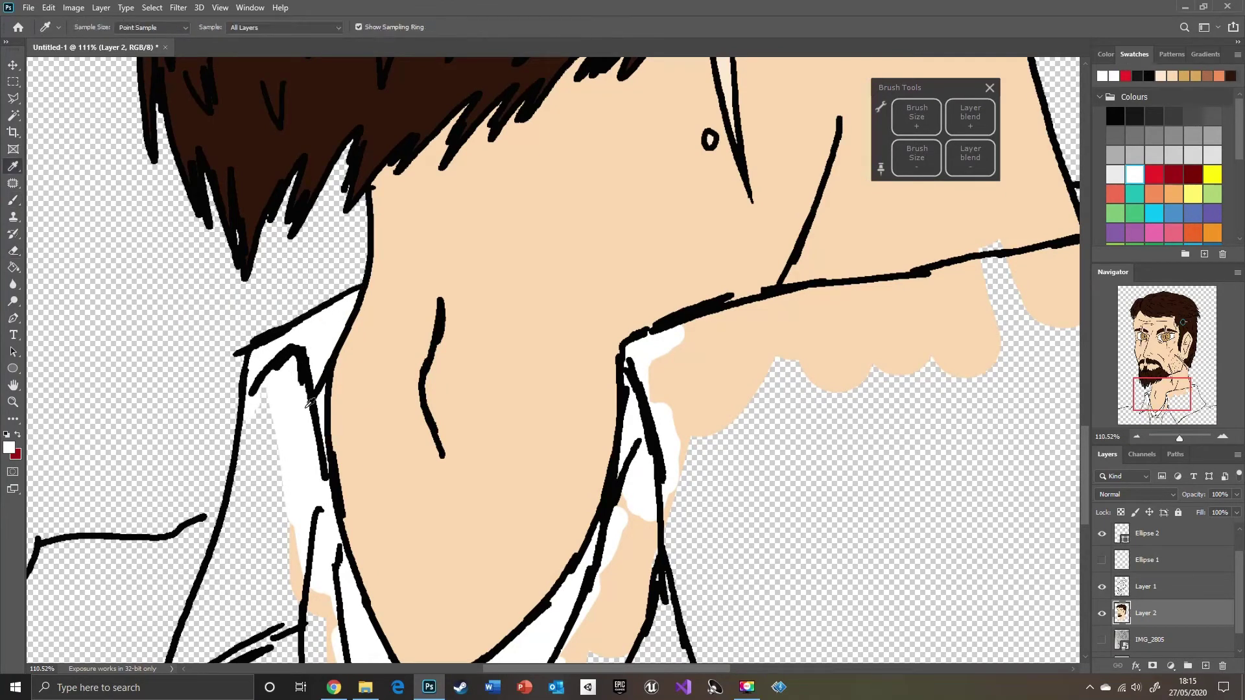
click(290, 384)
key(b)
mouse_move(261, 396)
mouse_down()
mouse_move(261, 473)
mouse_move(315, 637)
mouse_up()
Fill the shirt and shoulder on the beard side with white using a larger brush
click(1147, 408)
mouse_move(518, 272)
mouse_down()
mouse_move(453, 408)
mouse_move(545, 303)
mouse_move(495, 338)
mouse_up()
click(917, 118)
mouse_move(282, 390)
mouse_down()
mouse_move(247, 412)
mouse_move(317, 315)
mouse_move(458, 293)
mouse_up()
mouse_move(29, 392)
mouse_down()
mouse_move(236, 356)
mouse_move(204, 442)
mouse_up()
mouse_move(48, 416)
mouse_down()
mouse_move(44, 544)
mouse_move(45, 508)
mouse_move(131, 456)
mouse_move(194, 371)
mouse_move(114, 514)
mouse_move(214, 603)
mouse_move(294, 398)
mouse_move(382, 438)
mouse_move(358, 417)
mouse_move(311, 651)
mouse_move(398, 647)
mouse_move(553, 373)
mouse_move(579, 627)
mouse_move(542, 636)
mouse_move(469, 543)
mouse_up()
Paint white along the front and upper edges of the large collar flap, covering the skin-colour overspill
mouse_move(848, 650)
mouse_down()
mouse_move(915, 492)
mouse_move(1031, 642)
mouse_move(915, 649)
mouse_move(846, 610)
mouse_up()
drag(1167, 402, 1218, 415)
mouse_move(268, 383)
mouse_down()
mouse_move(225, 283)
mouse_move(275, 455)
mouse_up()
drag(1196, 409, 1197, 393)
mouse_move(210, 463)
mouse_down()
mouse_move(236, 405)
mouse_move(336, 354)
mouse_move(408, 367)
mouse_move(399, 342)
mouse_move(523, 317)
mouse_move(674, 247)
mouse_up()
Touch up the neck corner with sampled skin colour, then paint white along the large collar flap's outer edge and shoulder line
alt+click(534, 371)
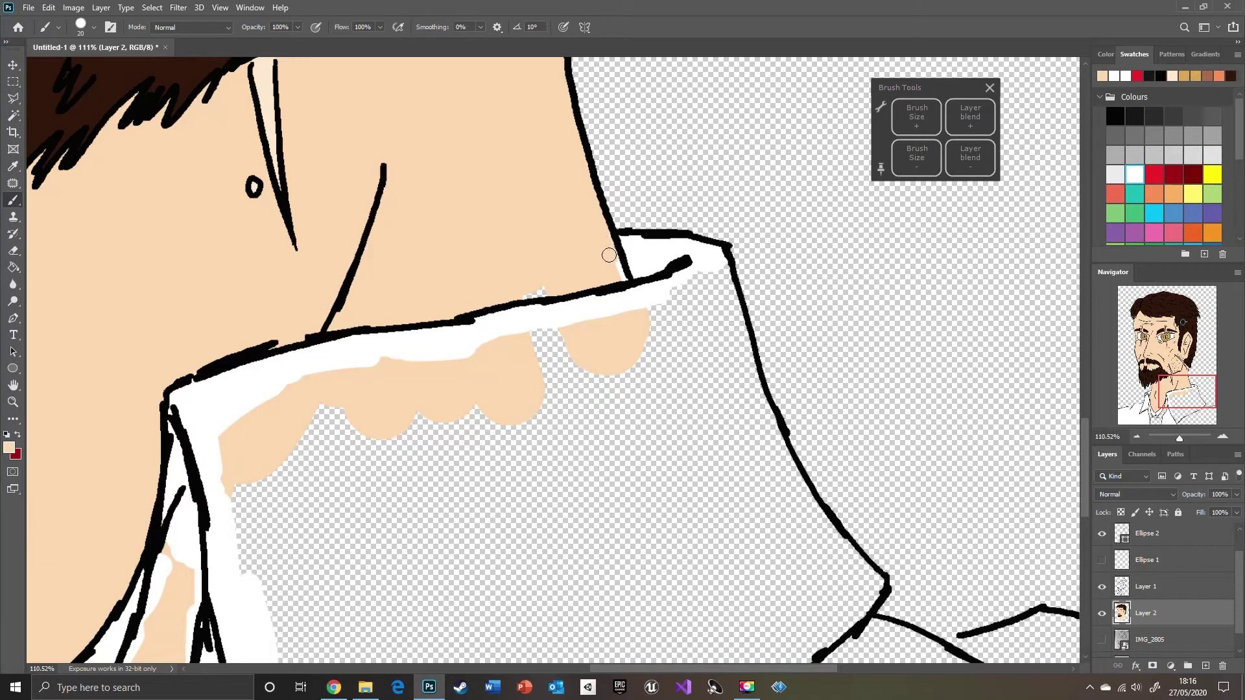
alt+click(651, 297)
drag(647, 328, 725, 274)
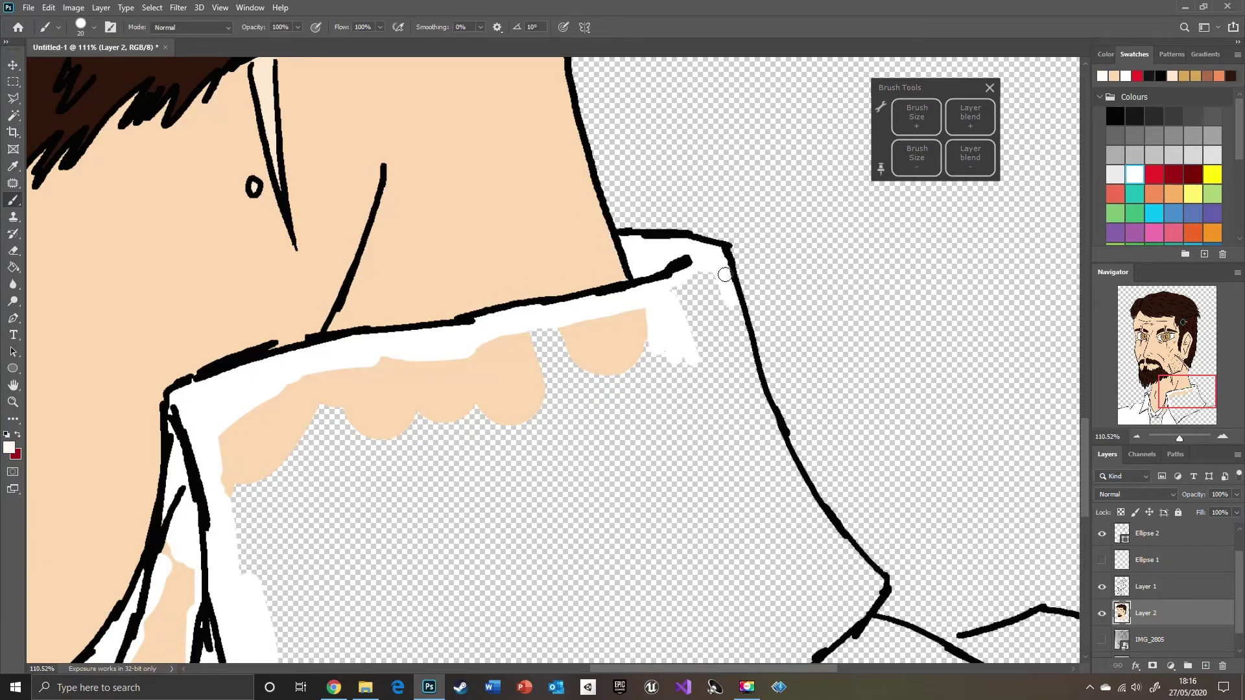
drag(759, 418, 819, 513)
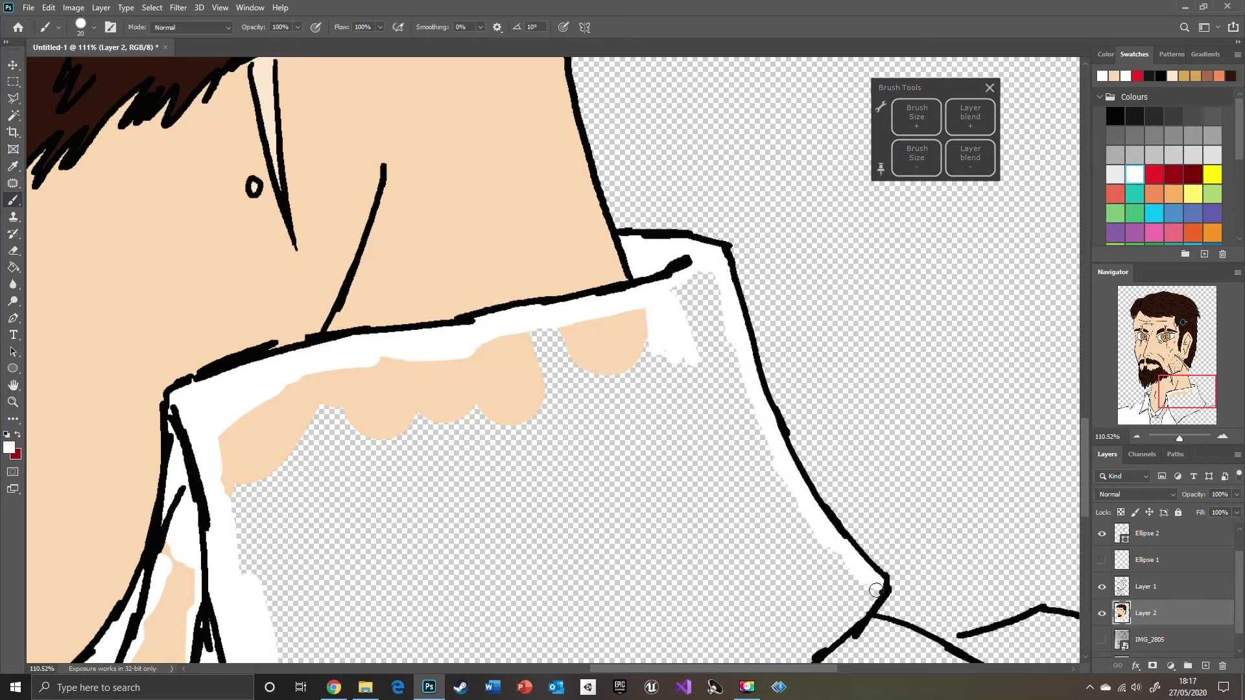
drag(1181, 394, 1182, 407)
drag(854, 359, 875, 390)
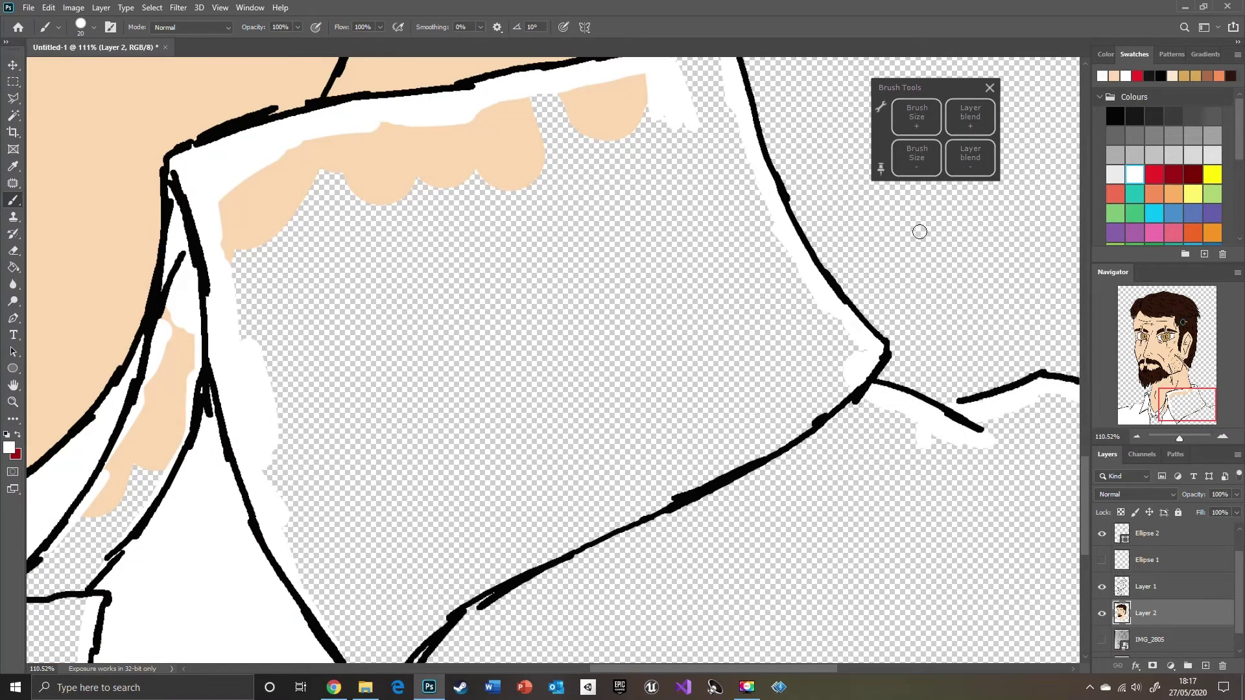
Enlarge the brush to 40 and fill the shoulder and the lower part of the large collar flap with white
key(bracketright)
key(bracketright)
mouse_move(947, 518)
mouse_down()
mouse_move(964, 639)
mouse_move(1070, 531)
mouse_move(1033, 411)
mouse_move(1046, 511)
mouse_up()
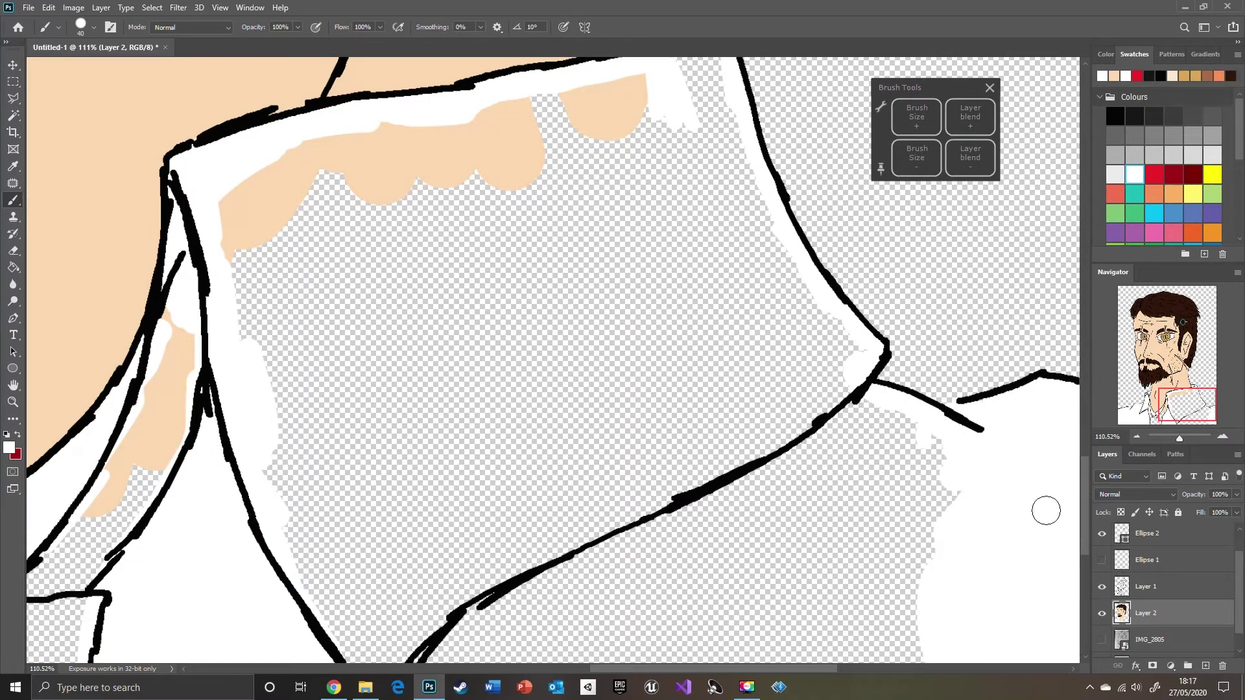
scroll(1046, 511, down, 2)
mouse_move(402, 622)
mouse_down()
mouse_move(687, 528)
mouse_move(726, 539)
mouse_move(749, 574)
mouse_move(921, 642)
mouse_move(809, 567)
mouse_move(689, 430)
mouse_move(946, 381)
mouse_move(895, 399)
mouse_up()
mouse_move(305, 441)
mouse_down()
mouse_move(408, 525)
mouse_move(273, 389)
mouse_move(308, 78)
mouse_move(518, 519)
mouse_move(652, 399)
mouse_up()
Fill the remaining upper and outer areas of the large collar flap with white
scroll(652, 398, up, 5)
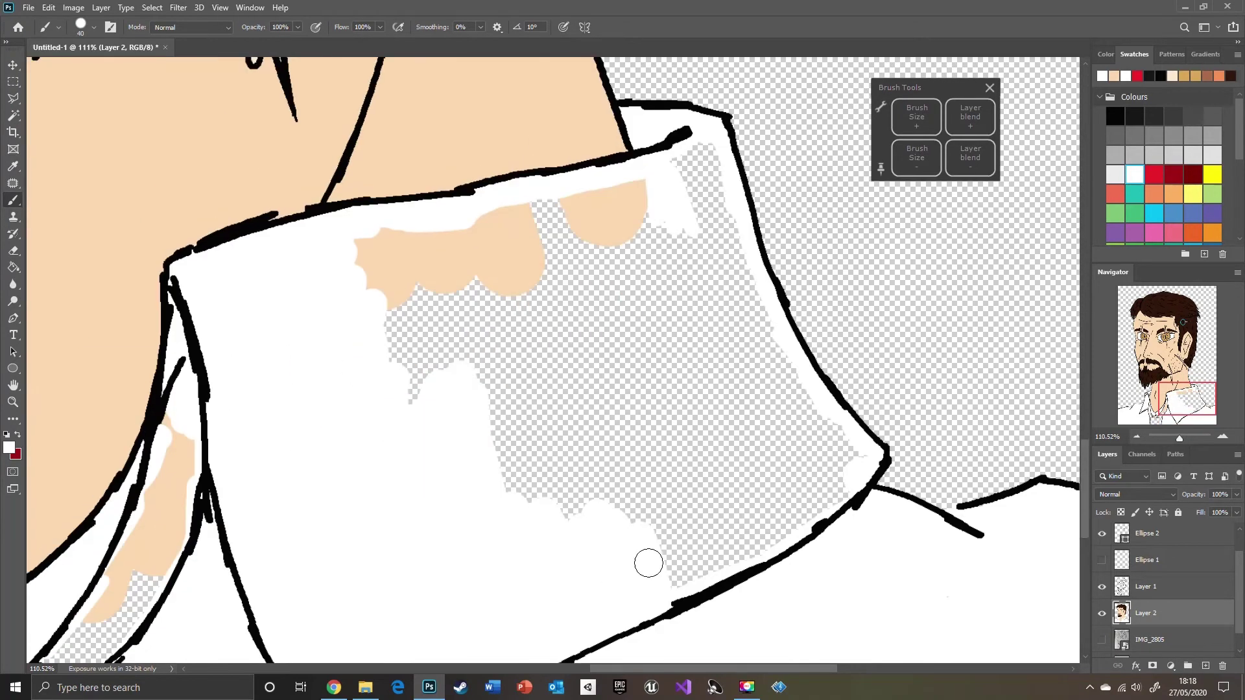
drag(648, 562, 838, 465)
mouse_move(697, 160)
mouse_down()
mouse_move(809, 422)
mouse_move(661, 534)
mouse_move(531, 447)
mouse_move(362, 236)
mouse_move(478, 253)
mouse_move(670, 214)
mouse_move(746, 376)
mouse_up()
Choose a near-black swatch and fill the wide tie strap beside the large collar flap and the top of the knot
scroll(746, 376, left, 5)
scroll(551, 360, left, 3)
scroll(551, 360, down, 2)
click(1115, 116)
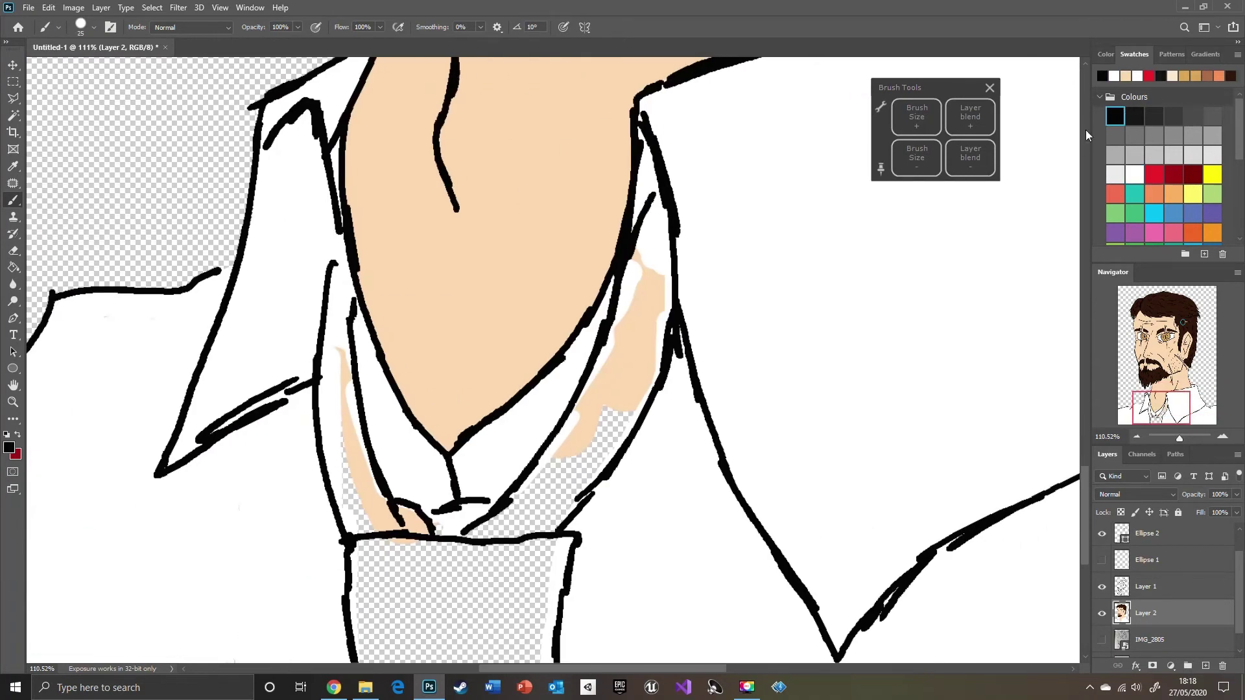
drag(662, 194, 649, 354)
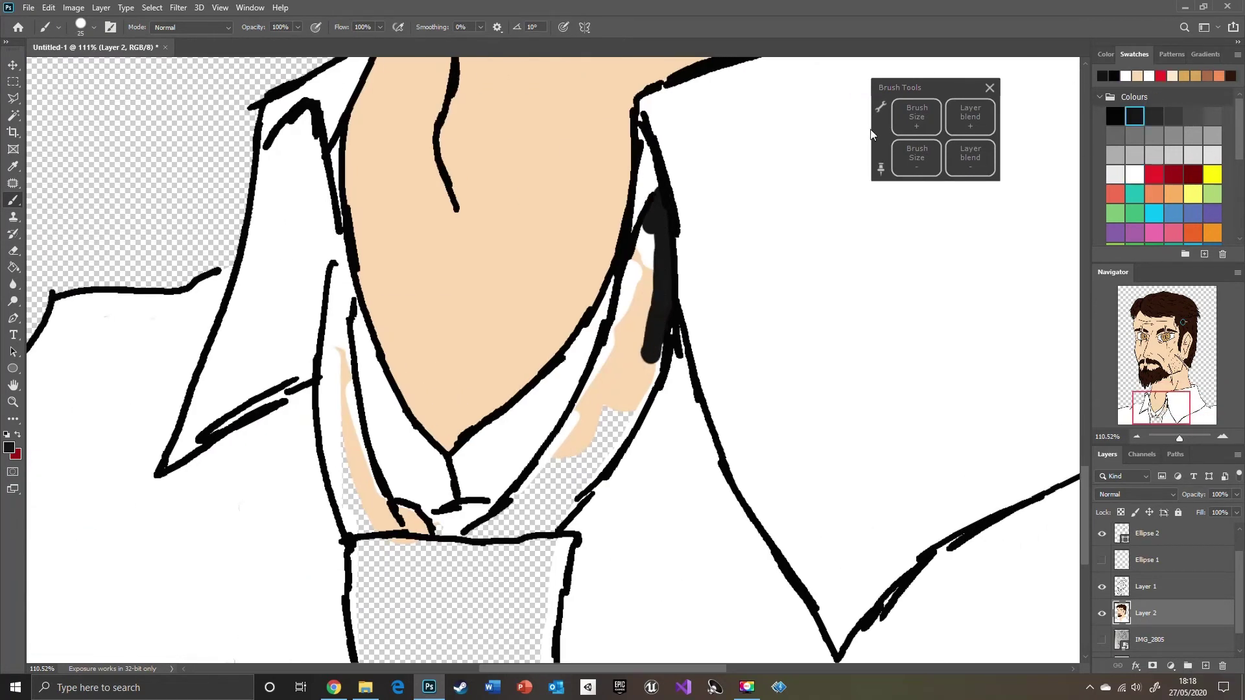
mouse_move(640, 234)
mouse_down()
mouse_move(633, 343)
mouse_move(619, 328)
mouse_up()
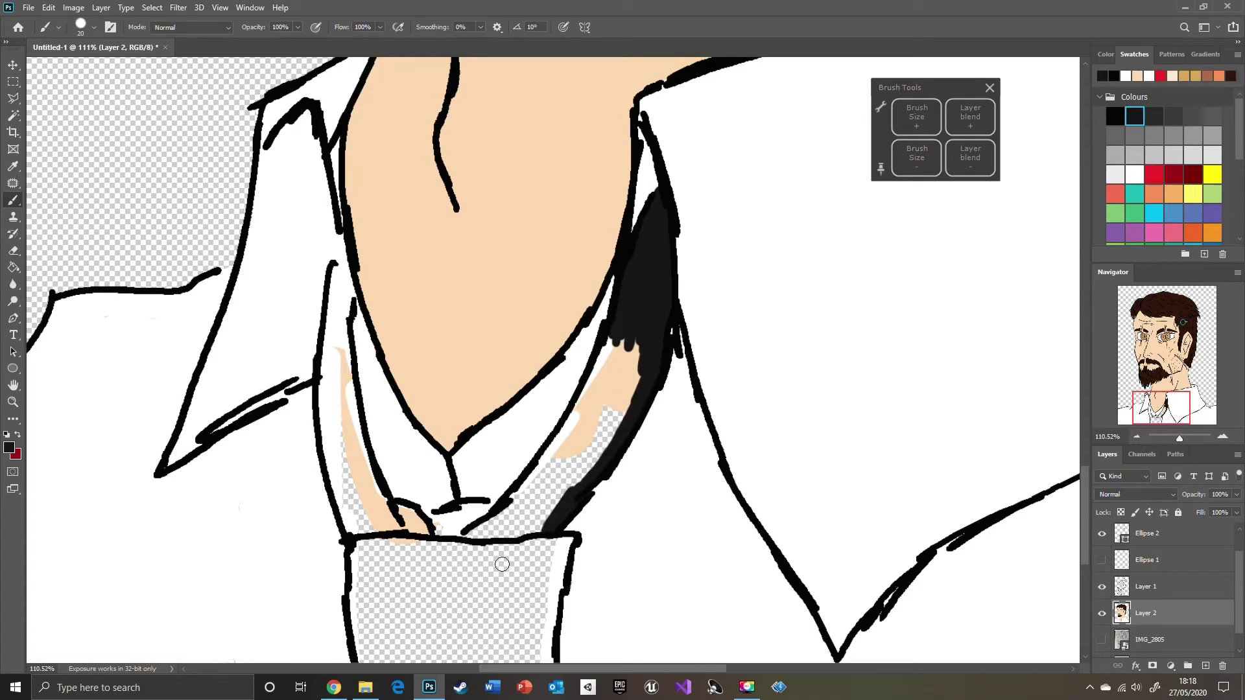
mouse_move(457, 544)
mouse_down()
mouse_move(602, 450)
mouse_move(619, 353)
mouse_move(621, 424)
mouse_up()
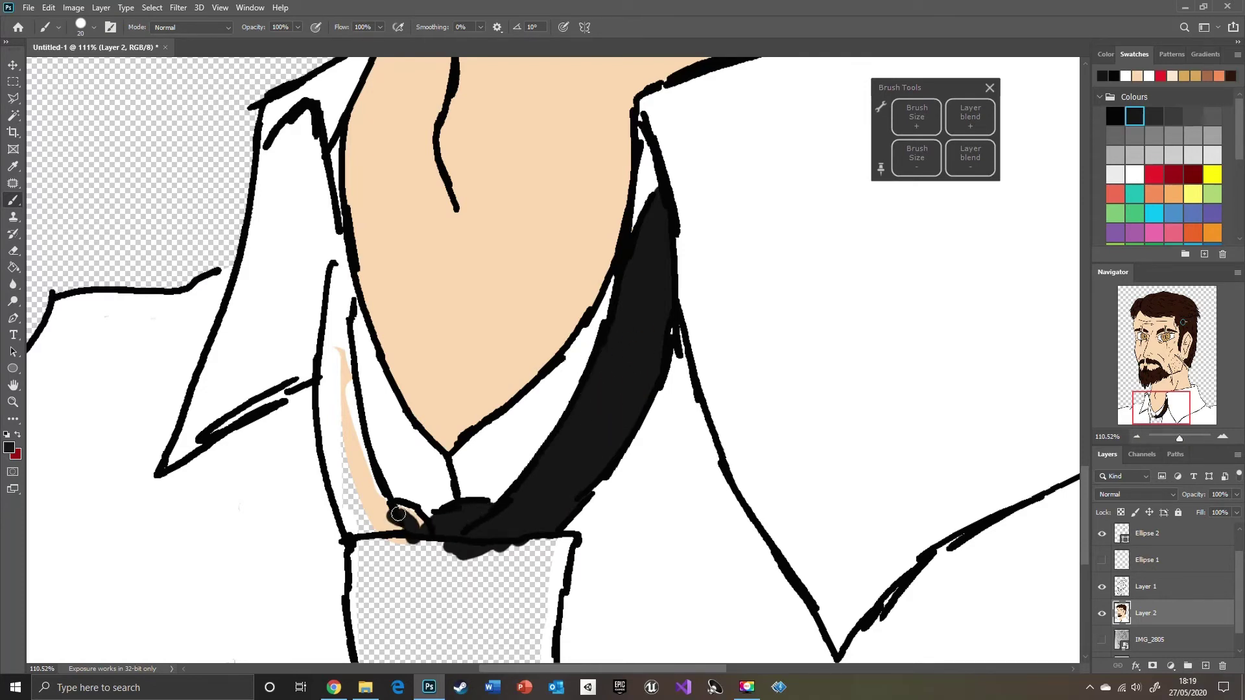
Fill the narrow tie strap on the beard side with near-black, using a smaller brush for its tip
mouse_move(361, 509)
mouse_down()
mouse_move(389, 519)
mouse_move(344, 454)
mouse_move(327, 389)
mouse_move(354, 493)
mouse_up()
drag(332, 374, 340, 321)
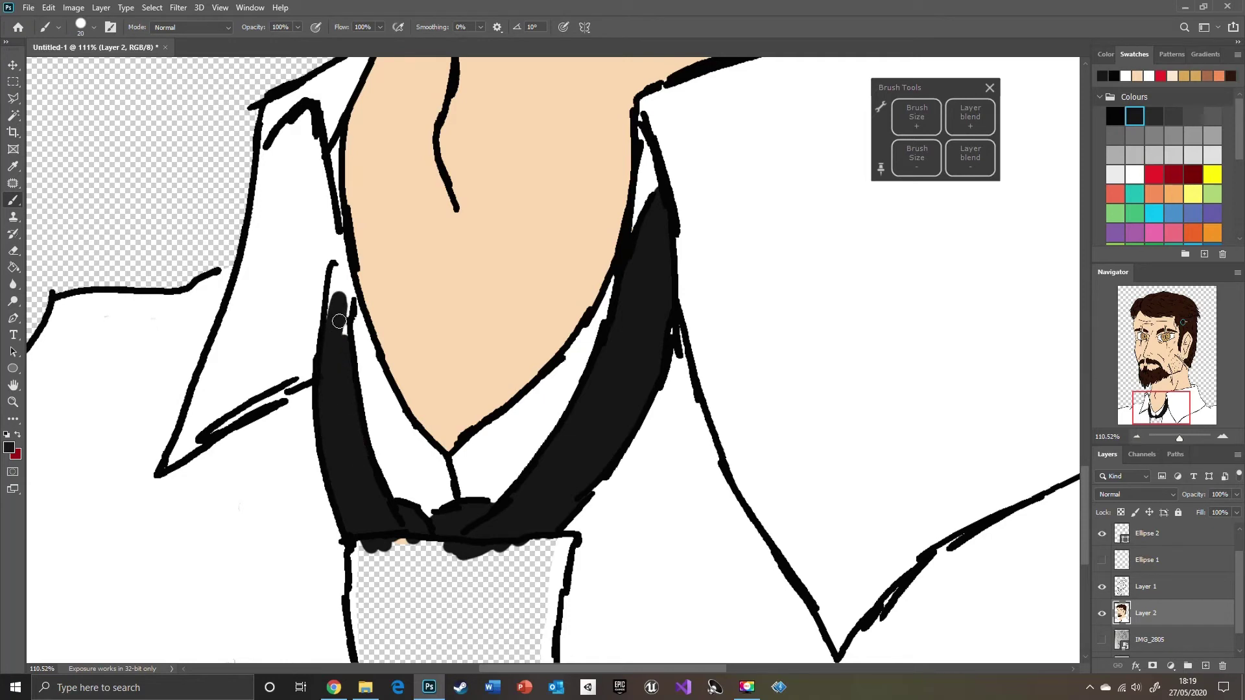
click(916, 157)
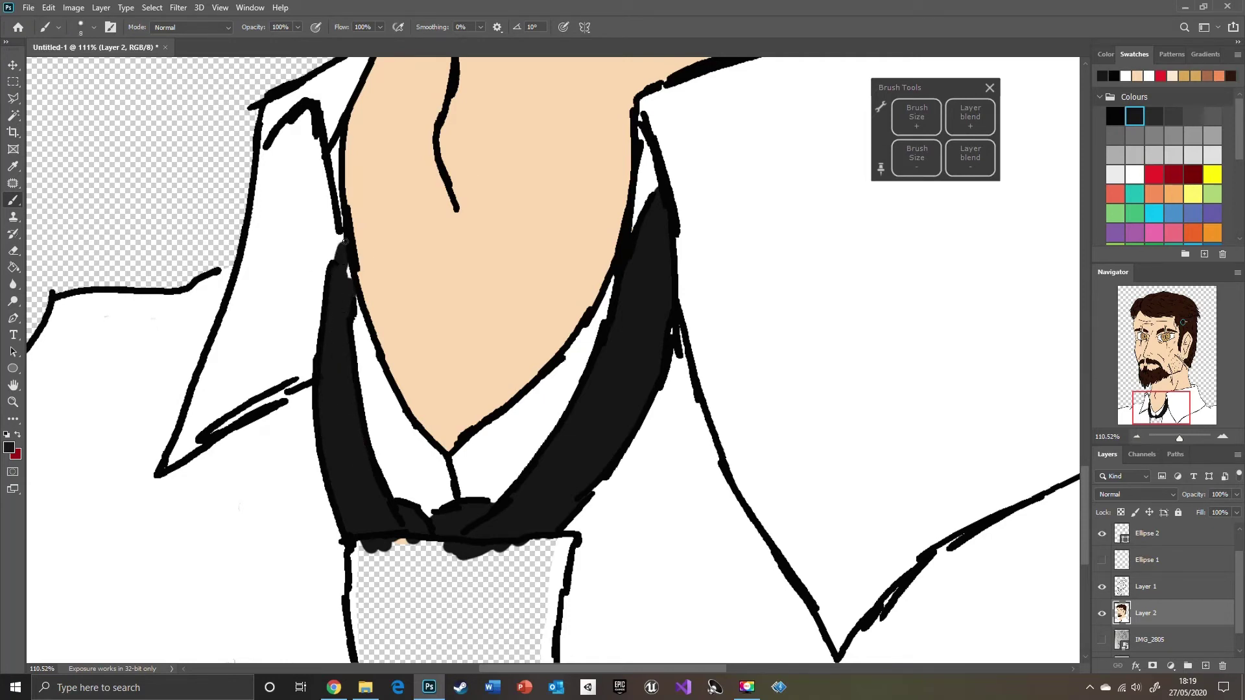
scroll(989, 406, left, 5)
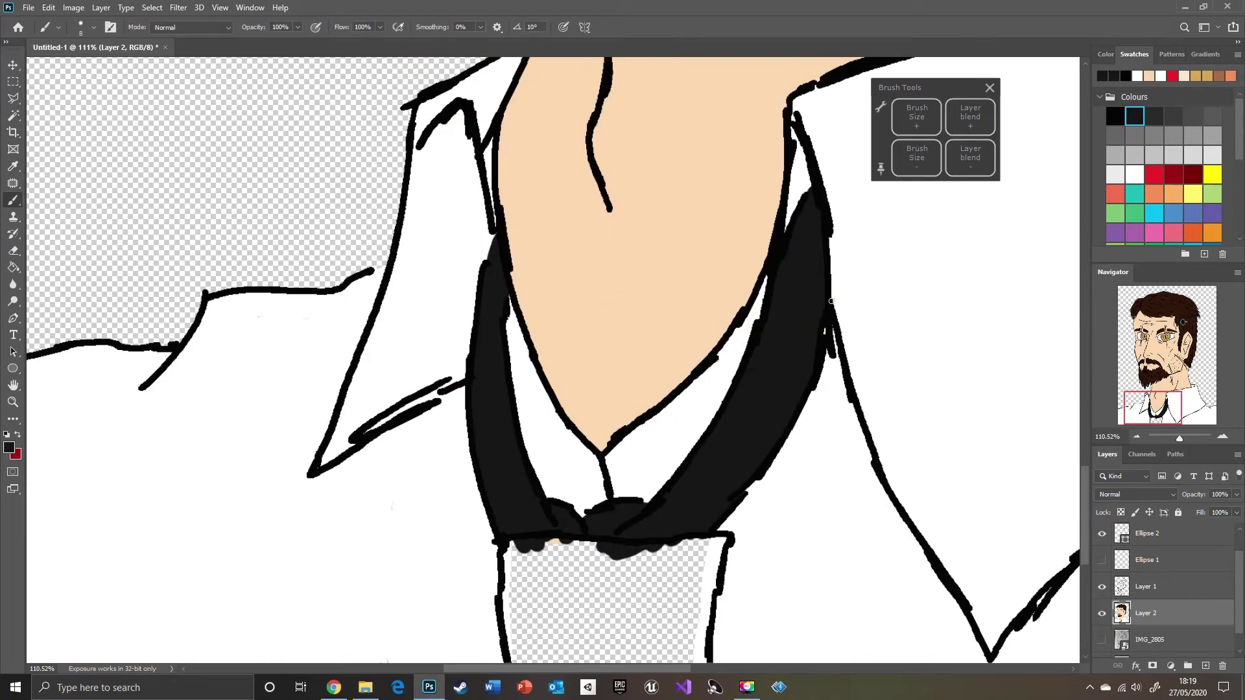
Fill the tie below the knot with near-black, then sample white and clean up along the tie's edges
key(bracketright)
mouse_move(512, 548)
mouse_down()
mouse_move(513, 655)
mouse_move(698, 654)
mouse_move(713, 545)
mouse_move(592, 583)
mouse_move(596, 534)
mouse_up()
alt+click(776, 619)
key(bracketleft)
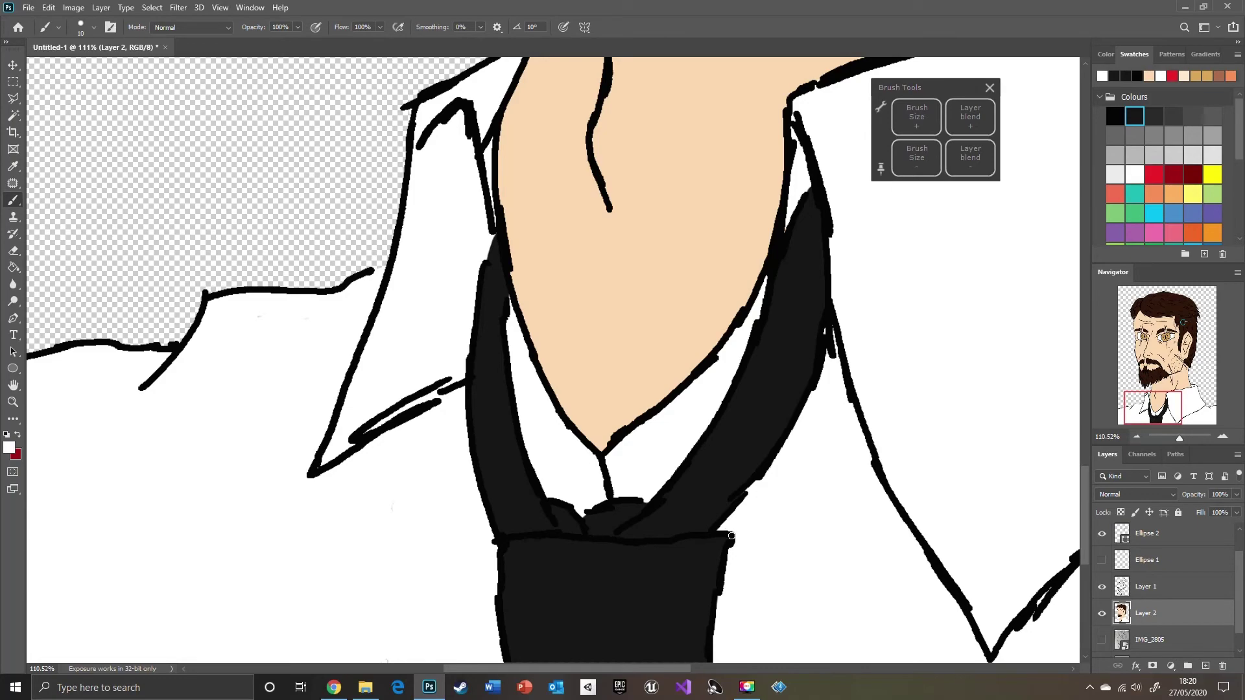
drag(1151, 395, 1148, 449)
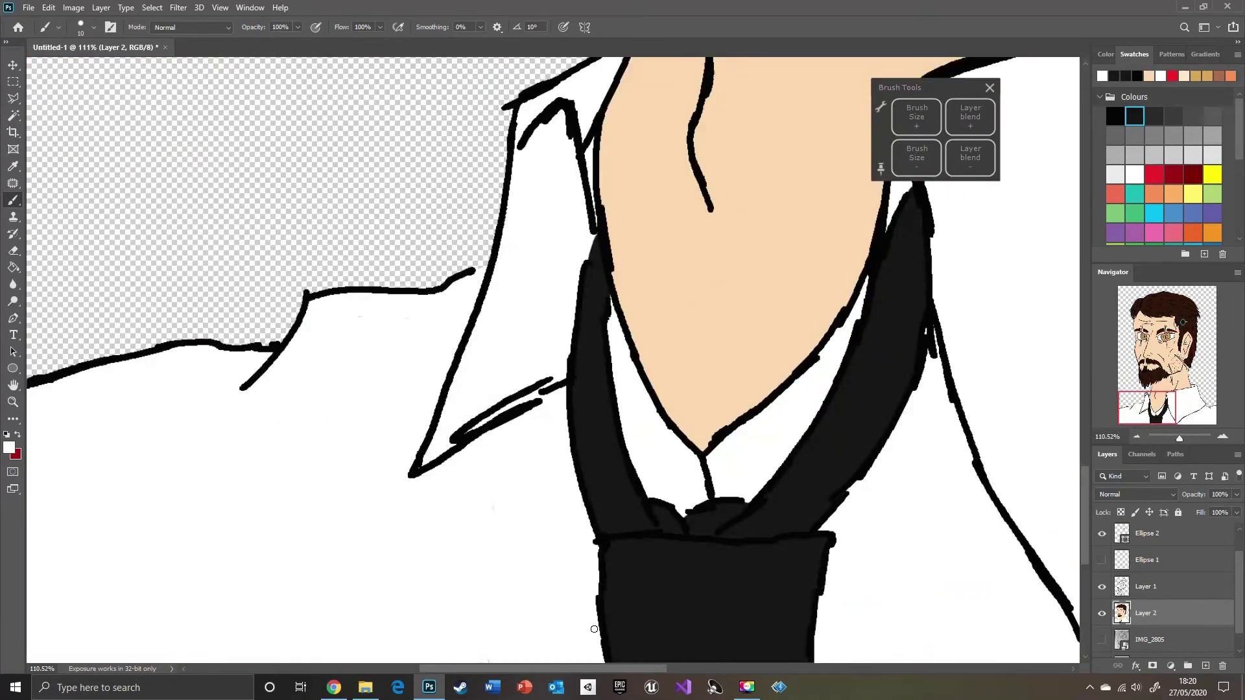
drag(1134, 348, 1151, 398)
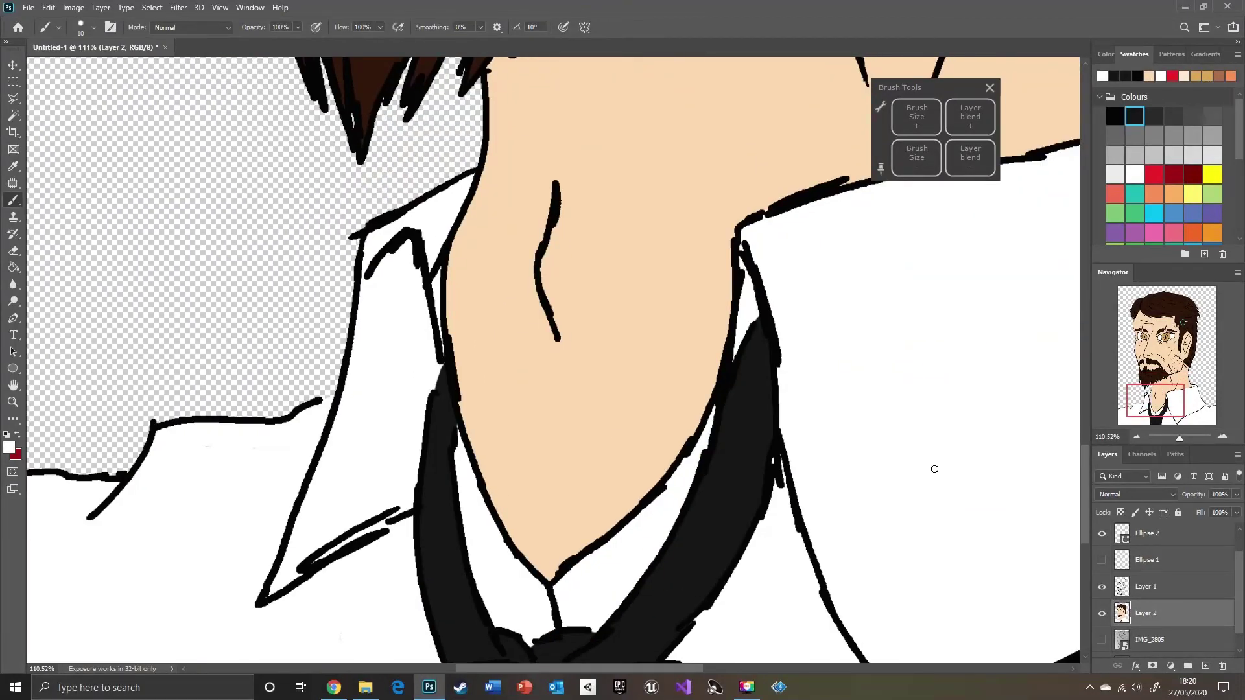
Pick a light grey and shade the inner collar on both sides of the neck above the tie straps
click(9, 450)
drag(453, 180, 450, 194)
click(744, 150)
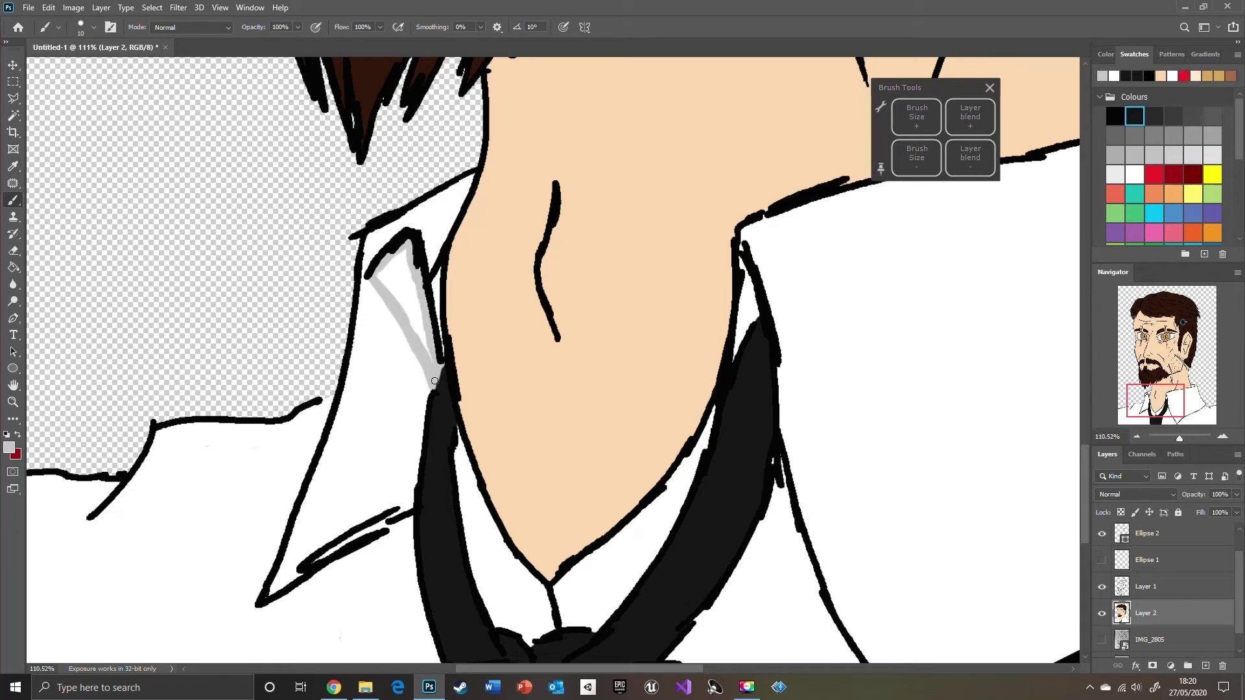
alt+click(433, 433)
alt+click(408, 285)
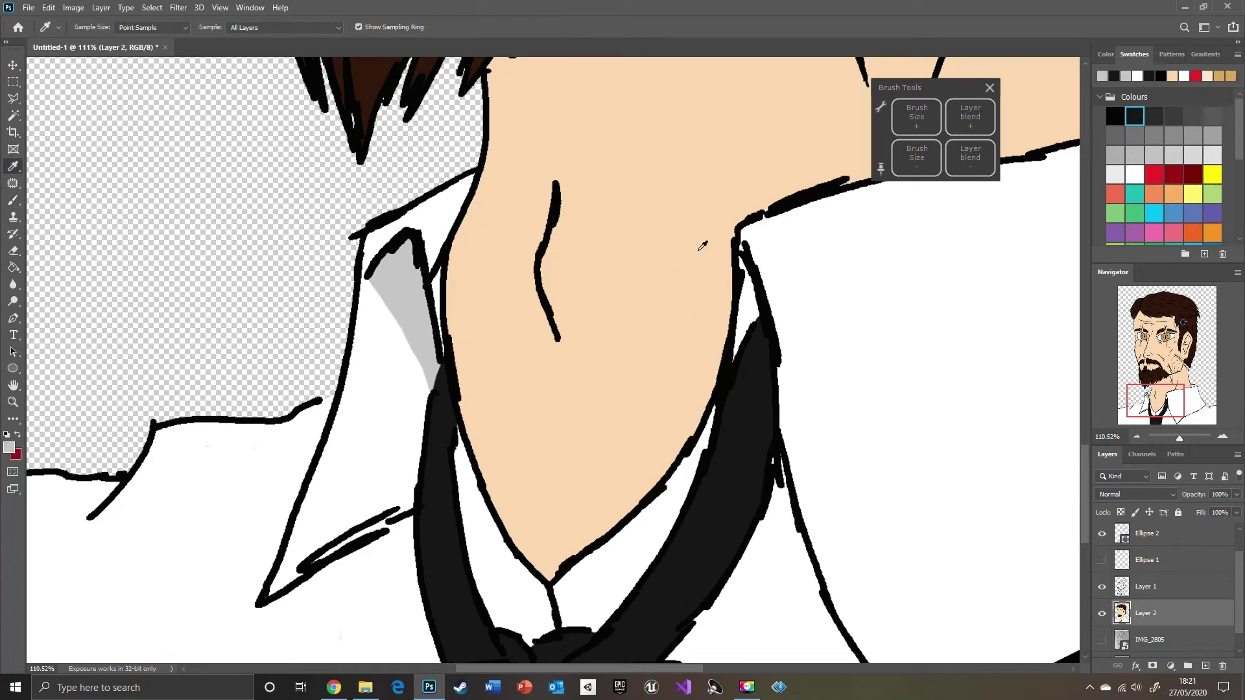
mouse_move(737, 353)
mouse_down()
mouse_move(757, 313)
mouse_move(738, 322)
mouse_move(748, 294)
mouse_up()
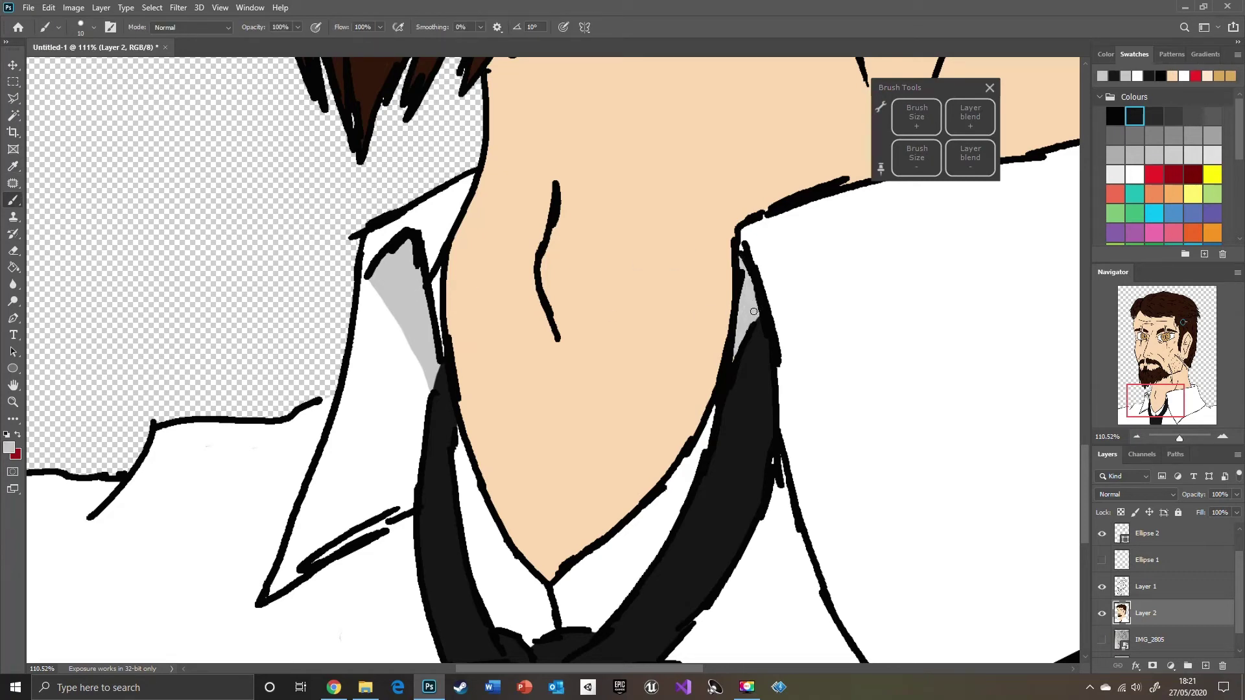
drag(1151, 414, 1161, 420)
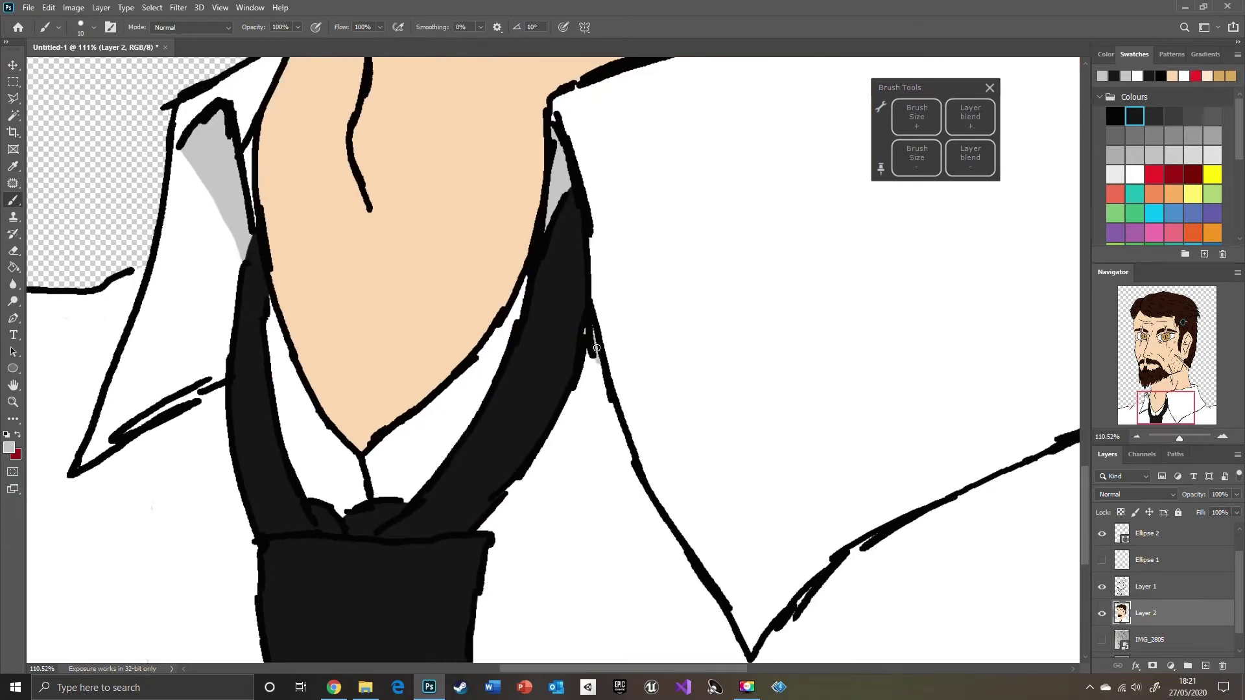
Shade the shirt light grey along the inner edge of the large collar flap, from the tie down to the flap's point
drag(597, 348, 647, 504)
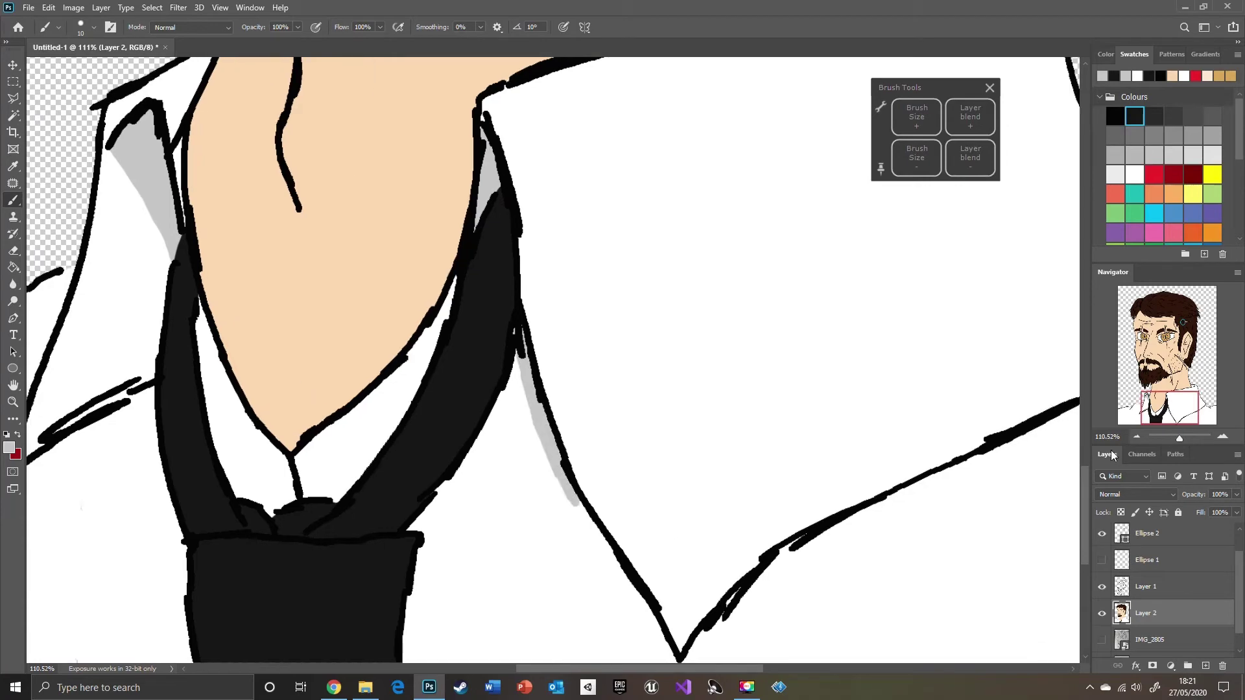
drag(571, 494, 655, 634)
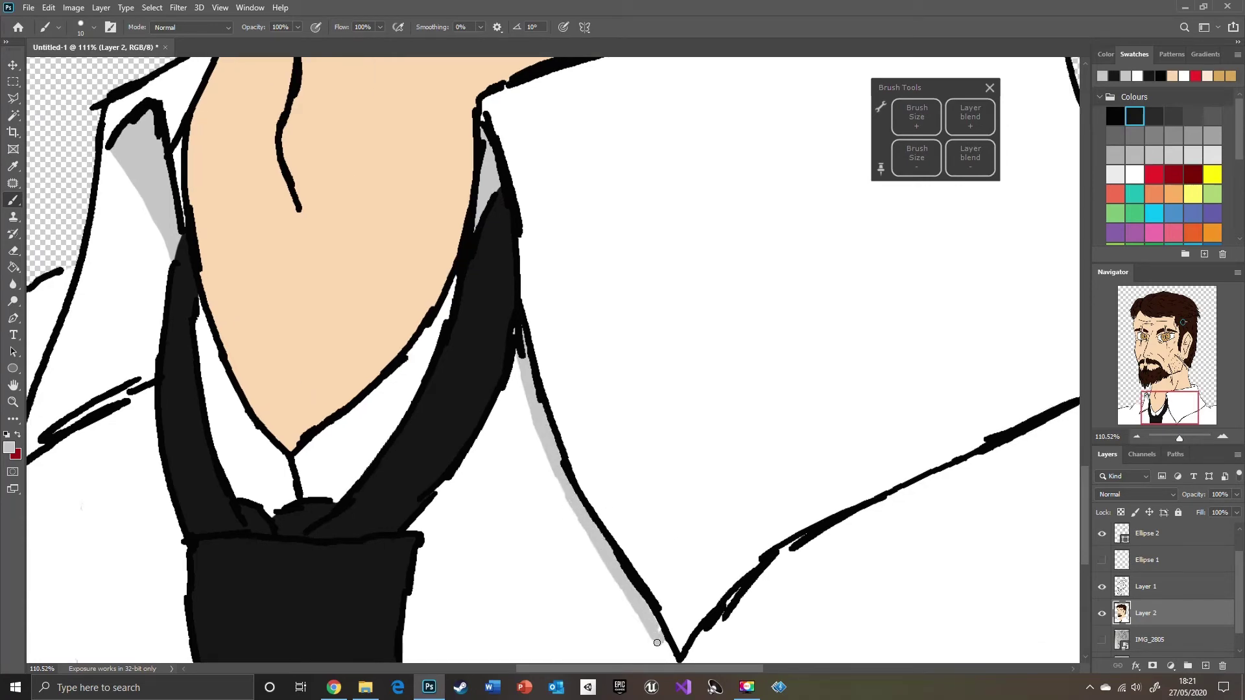
Sample the neck's skin colour and mix a more saturated orange-tan from it as the foreground colour for skin shading
drag(1171, 407, 1183, 386)
alt+click(415, 447)
click(9, 448)
drag(508, 158, 540, 157)
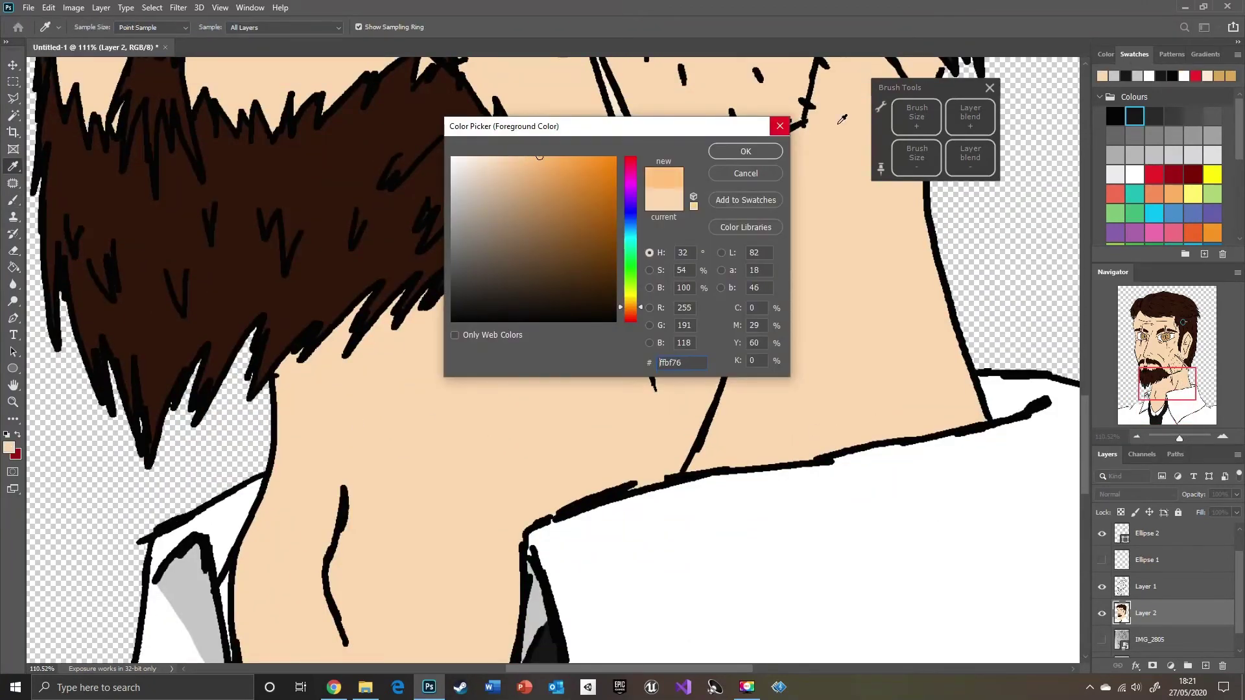
click(750, 201)
click(746, 151)
key(b)
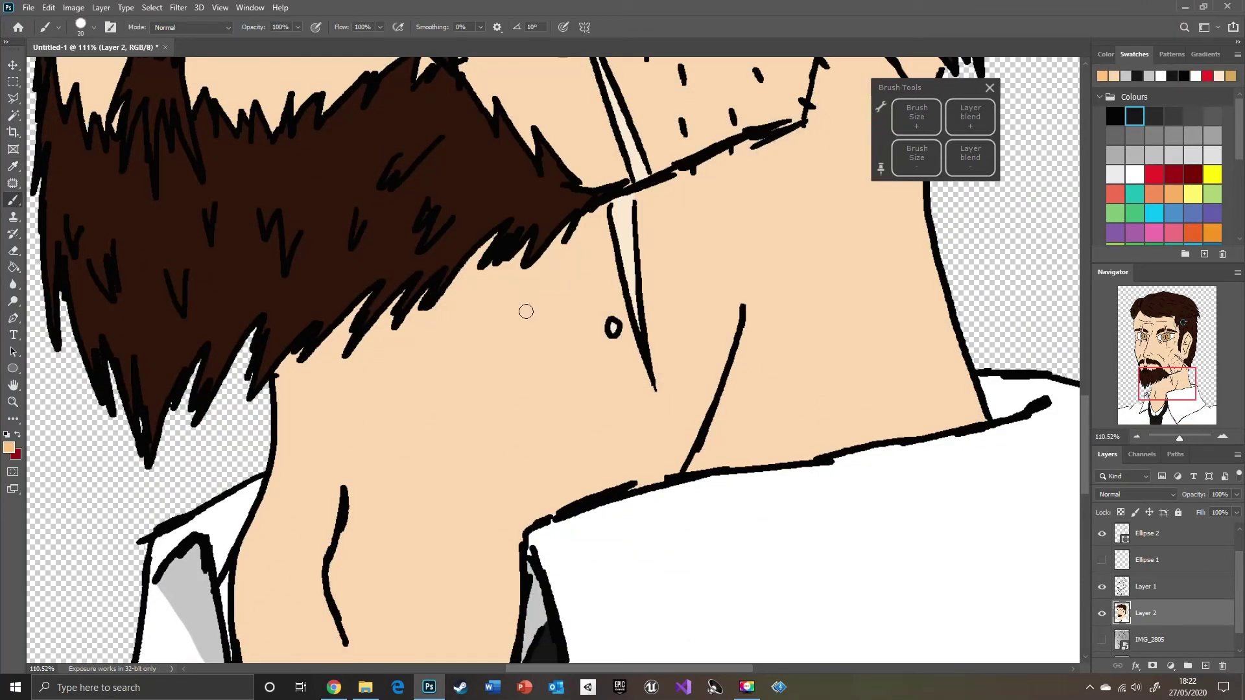
Outline the neck area beneath the beard and jaw with the Polygonal Lasso, darken it into an orange-tan shadow, and deselect
key(l)
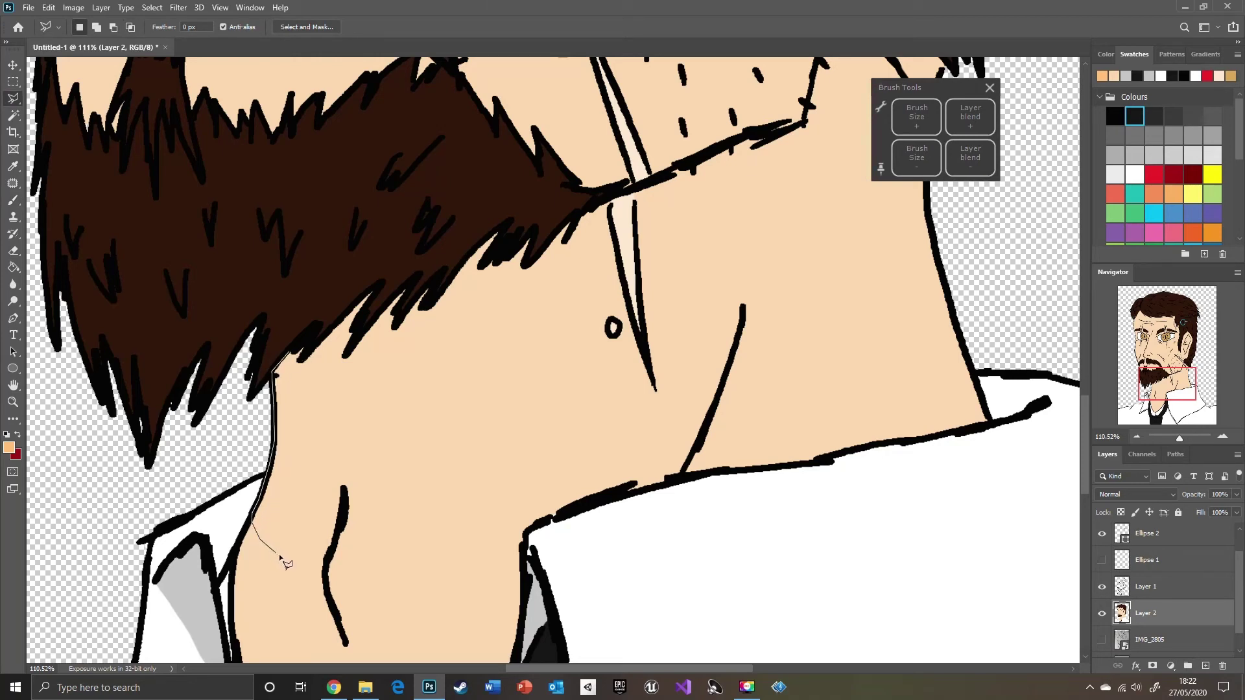
mouse_move(280, 556)
mouse_down()
mouse_move(349, 569)
mouse_move(448, 523)
mouse_move(574, 329)
mouse_move(686, 212)
mouse_up()
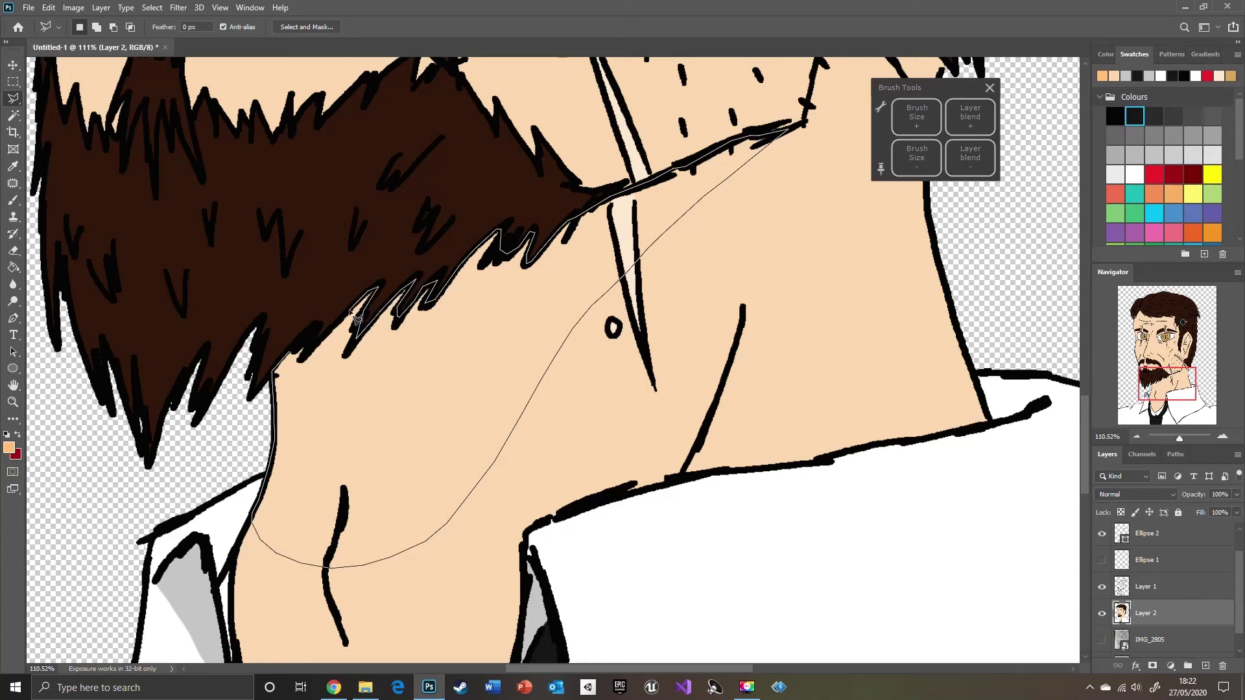
click(290, 352)
click(73, 8)
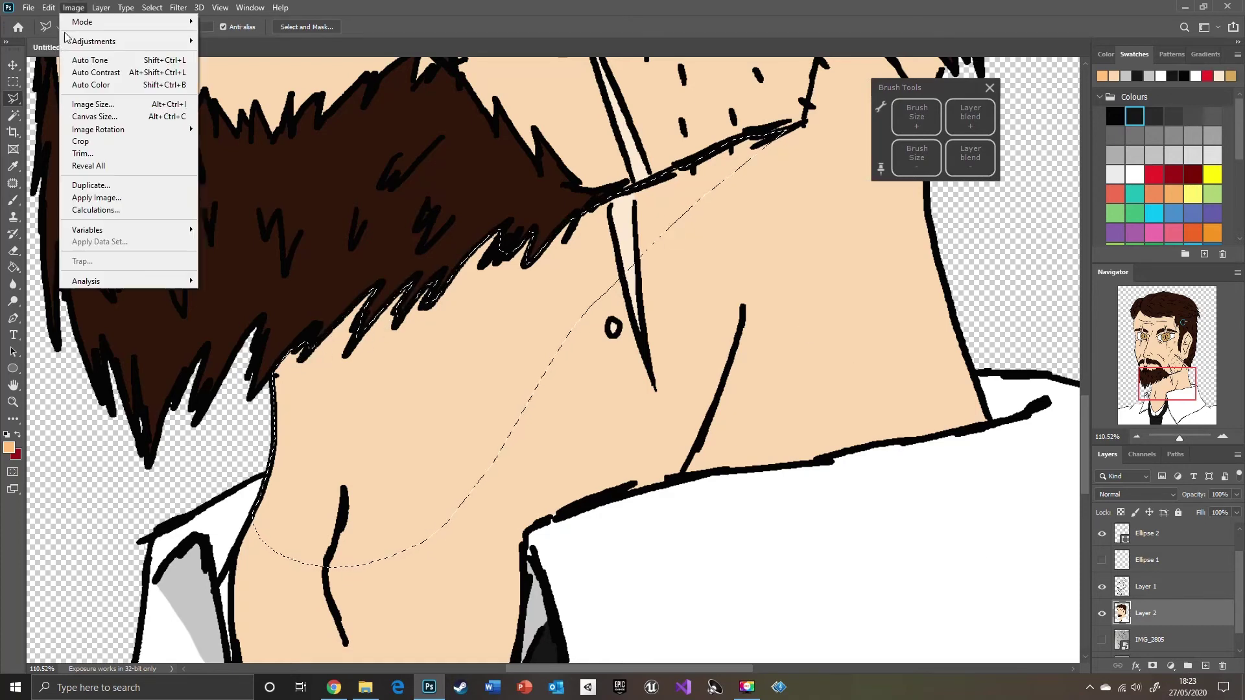
mouse_move(92, 41)
click(232, 40)
drag(966, 100, 1015, 131)
key(Return)
key(ctrl+d)
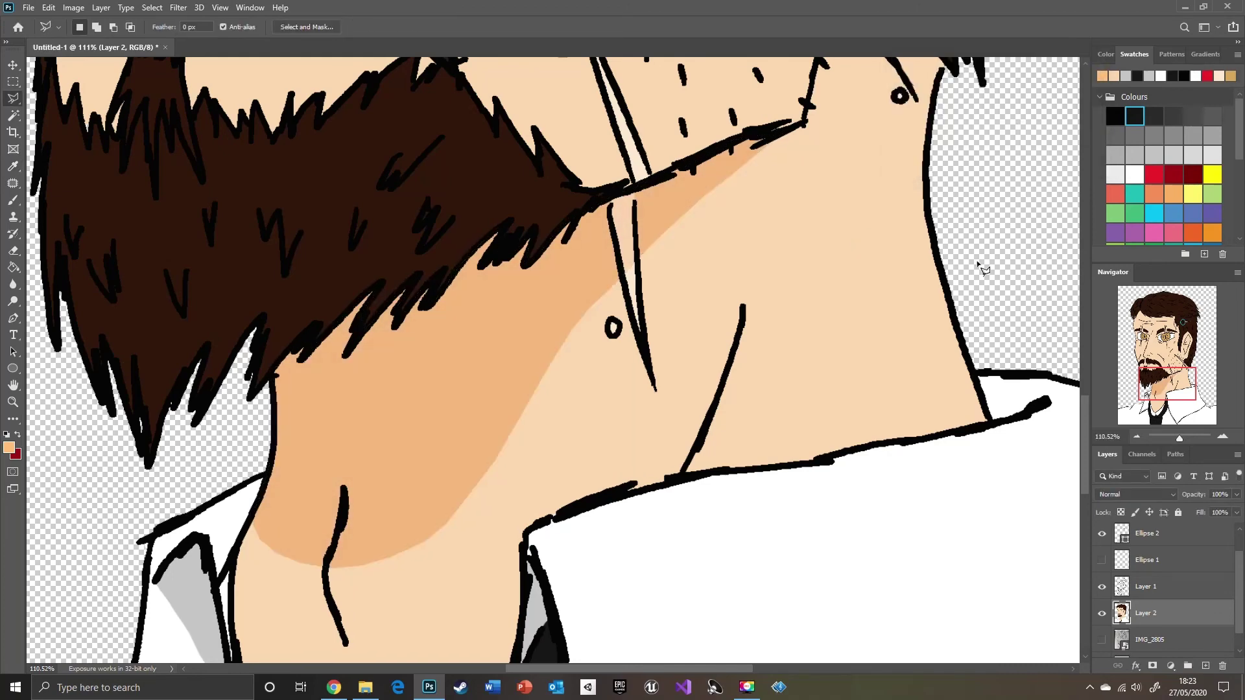
Select a curved strip along the neck shadow's lower edge, reaching from below the throat line up to the jaw corner
drag(1180, 439, 1180, 441)
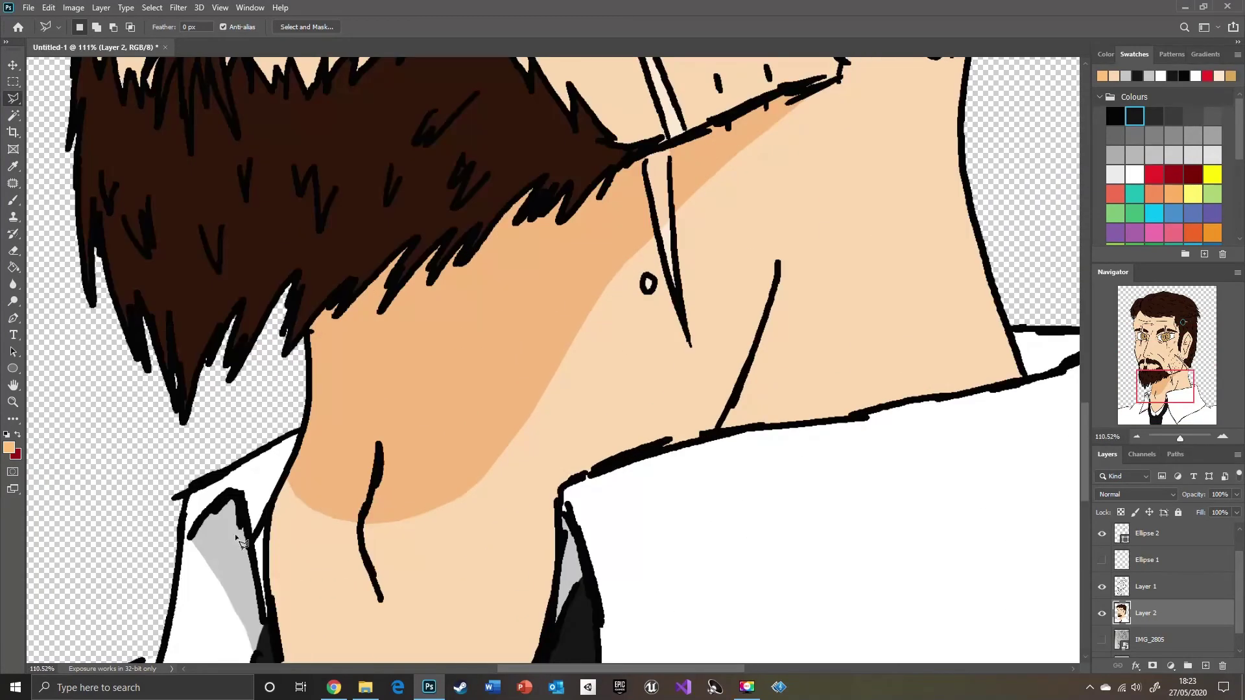
click(461, 500)
click(522, 465)
click(621, 389)
click(723, 263)
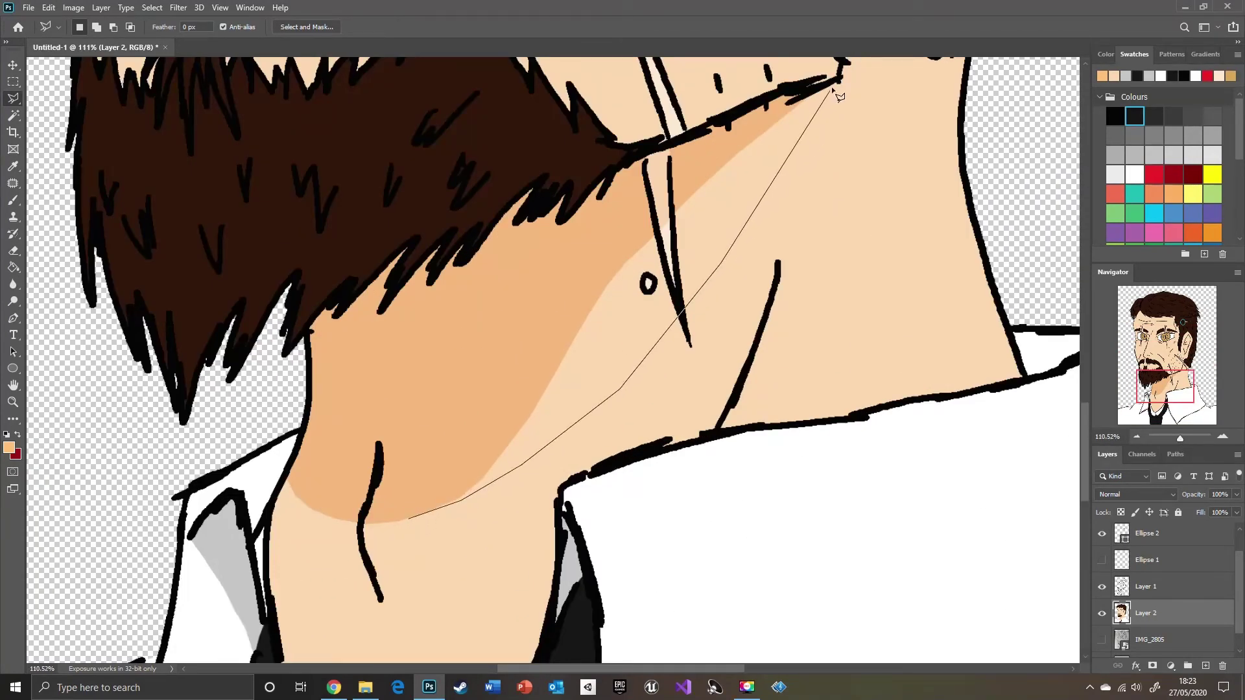
click(839, 76)
click(408, 517)
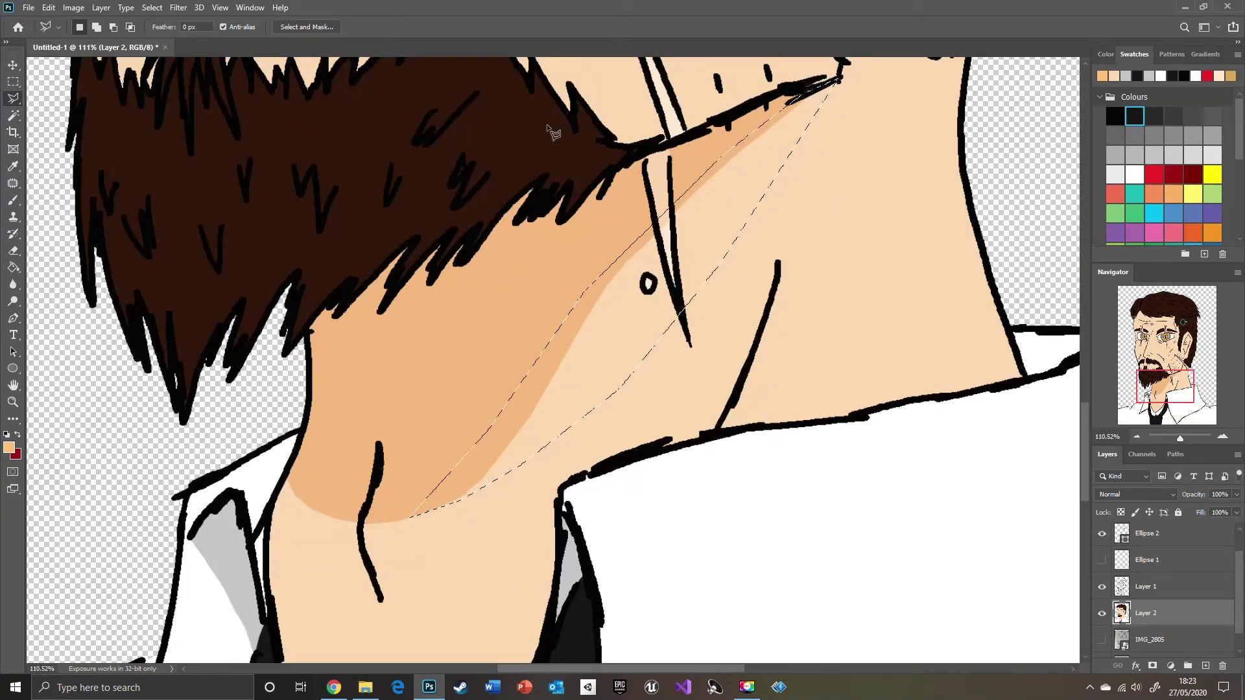
key(b)
right_click(757, 274)
drag(757, 266, 735, 264)
click(664, 228)
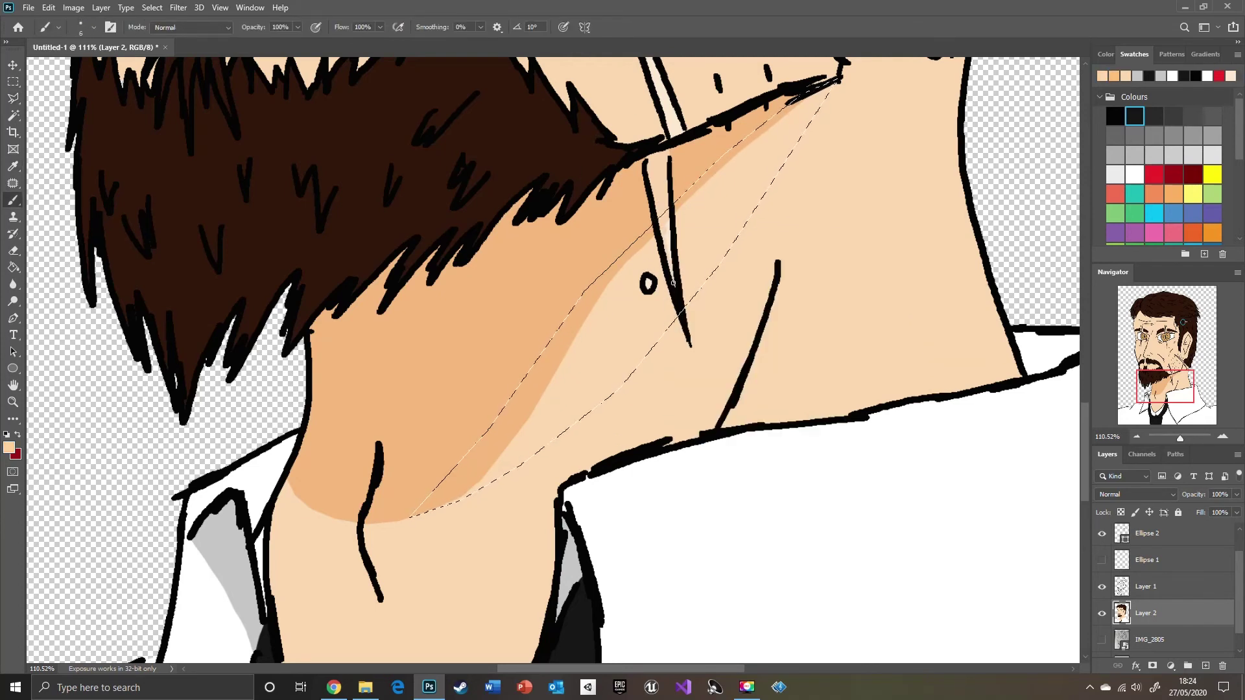
key(ctrl+d)
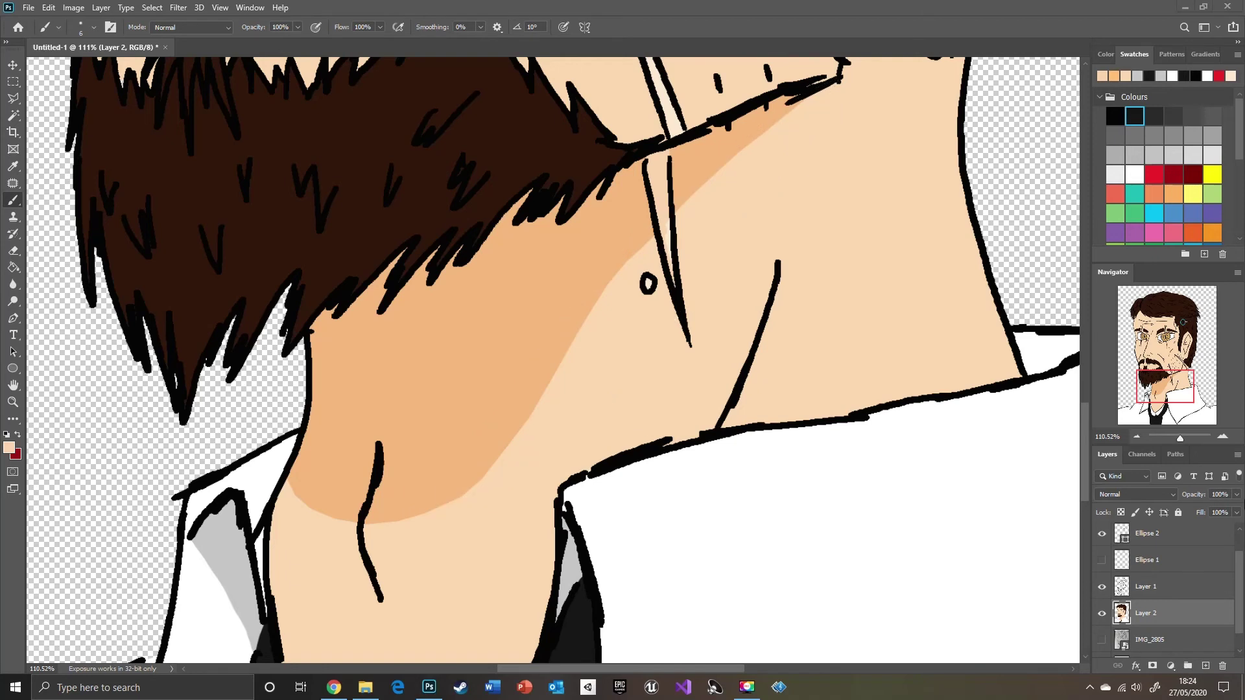
click(13, 66)
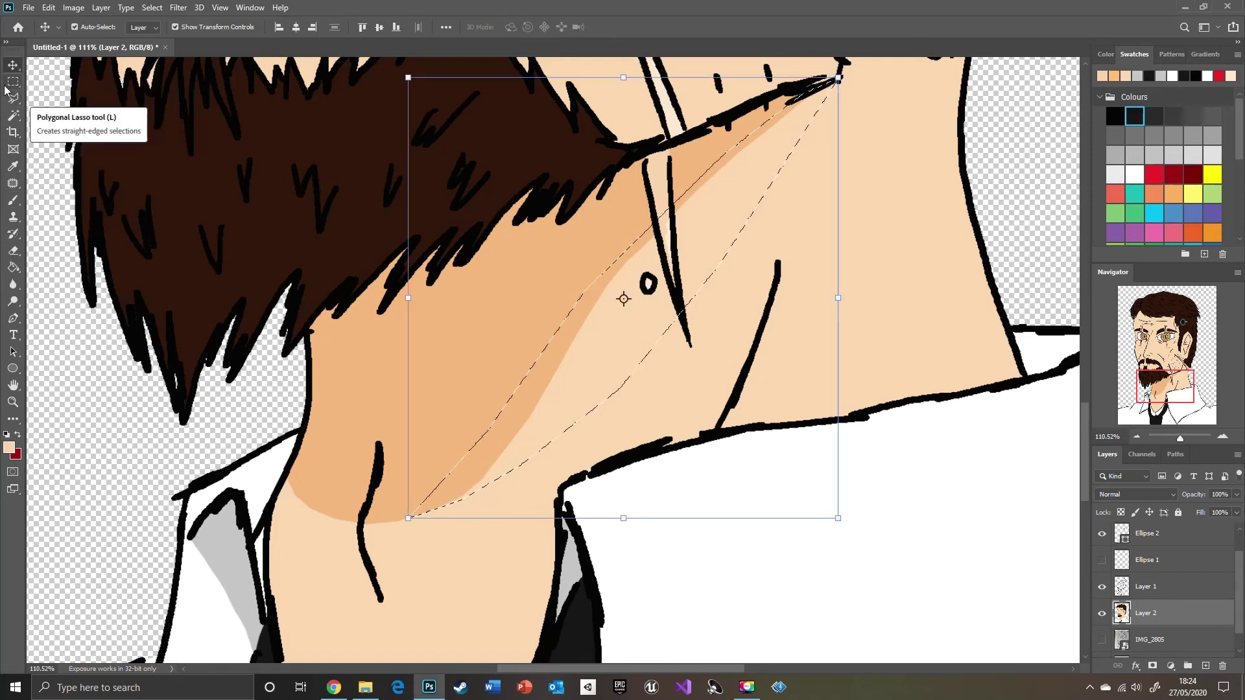
click(13, 97)
Sample the neck's shadow tone, paint the selected strip with a larger brush to widen the shadow, and deselect
key(b)
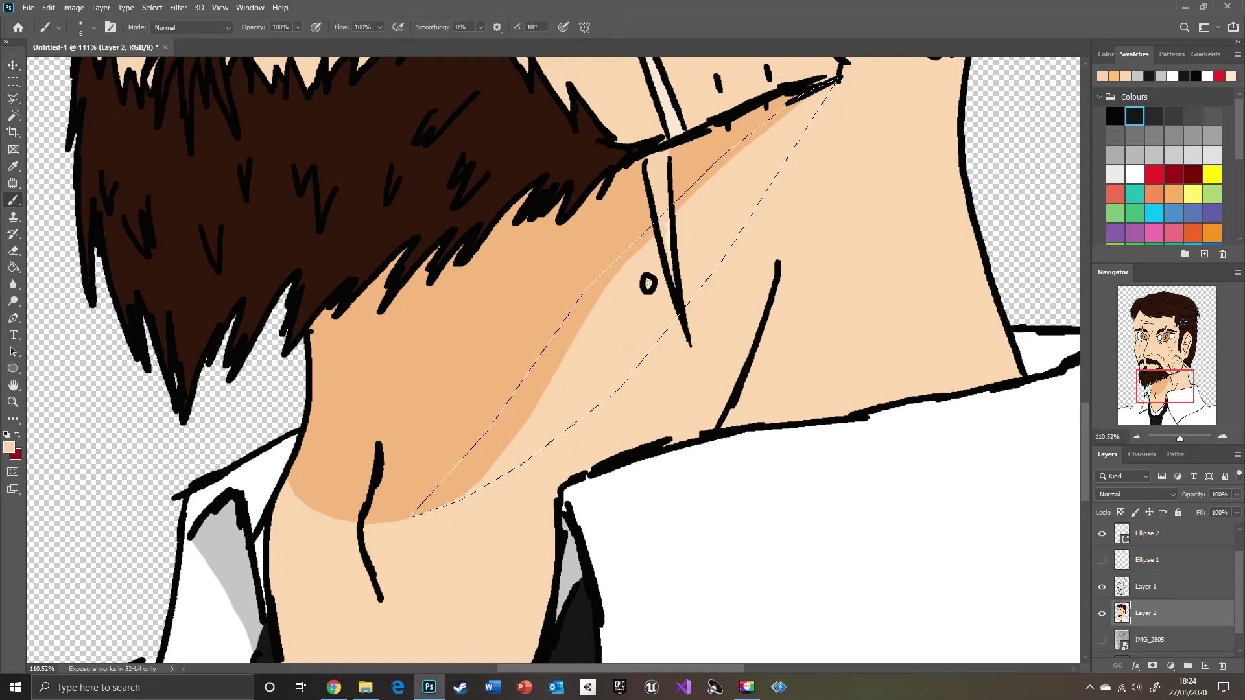
alt+click(586, 285)
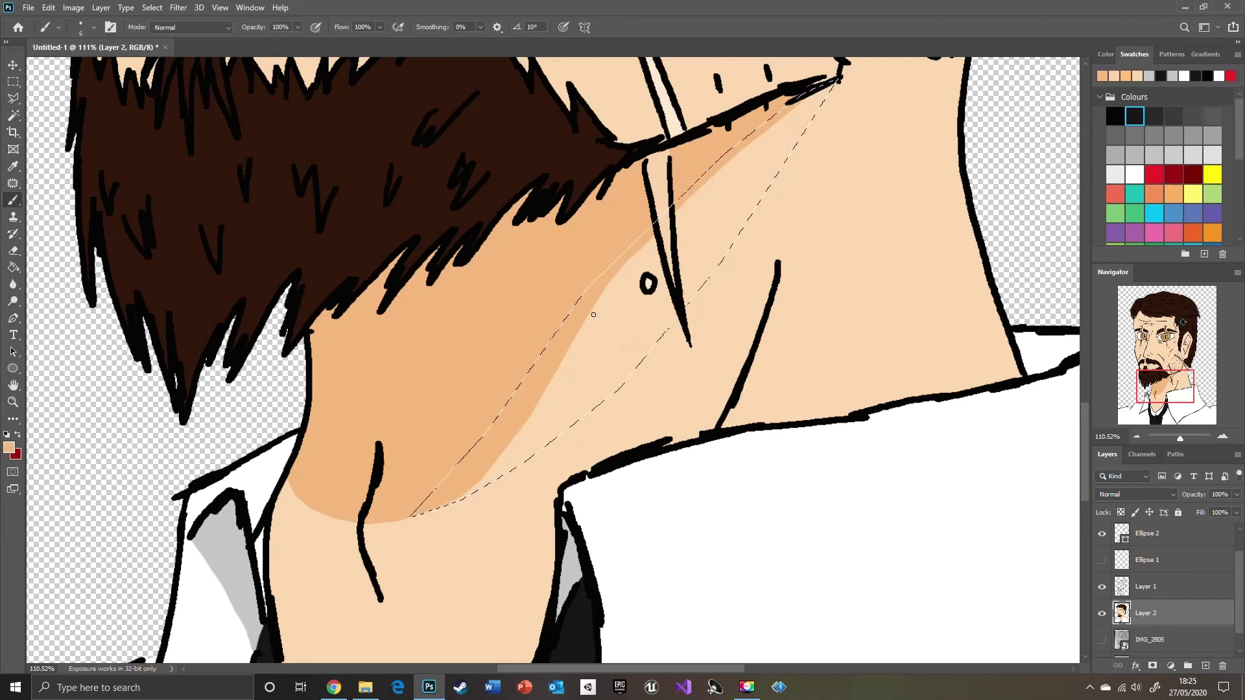
click(917, 117)
mouse_move(543, 393)
mouse_down()
mouse_move(502, 457)
mouse_move(611, 375)
mouse_move(588, 410)
mouse_move(600, 320)
mouse_move(633, 251)
mouse_move(654, 267)
mouse_move(644, 322)
mouse_move(638, 247)
mouse_move(686, 262)
mouse_up()
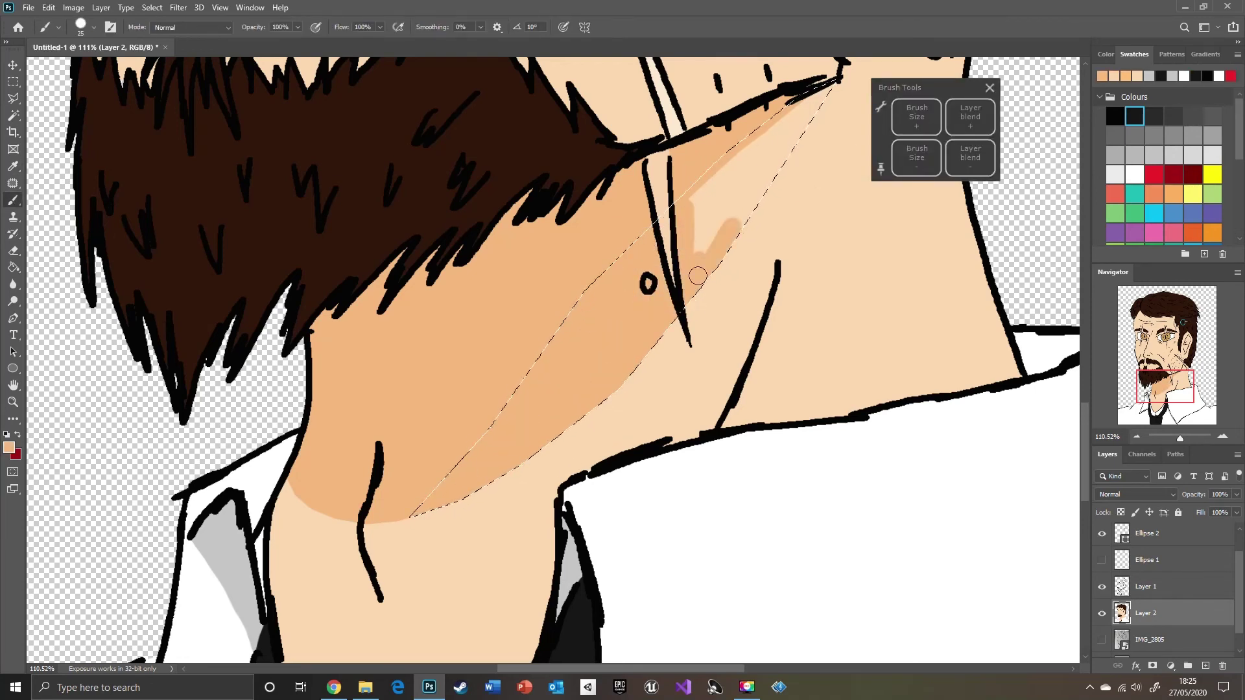
key(bracketleft)
key(bracketleft)
key(bracketleft)
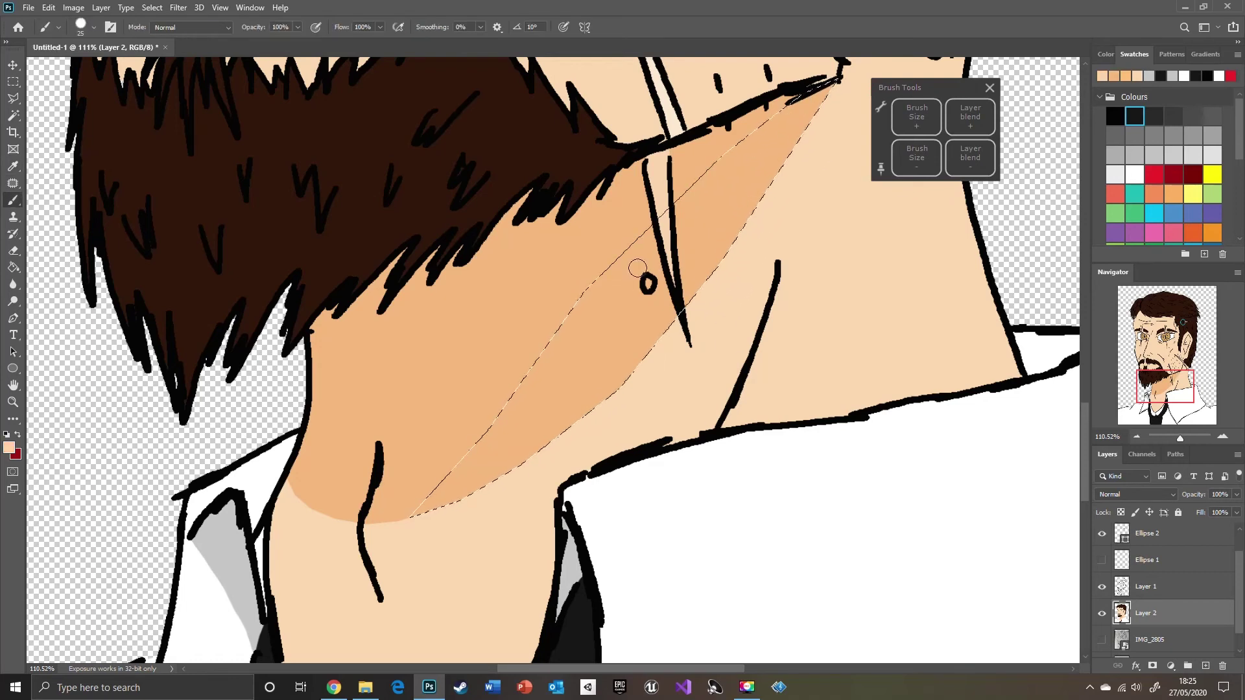
key(ctrl+d)
Outline the small inner collar area behind the neck with the lasso and fill it with the light grey of the collar shading
key(l)
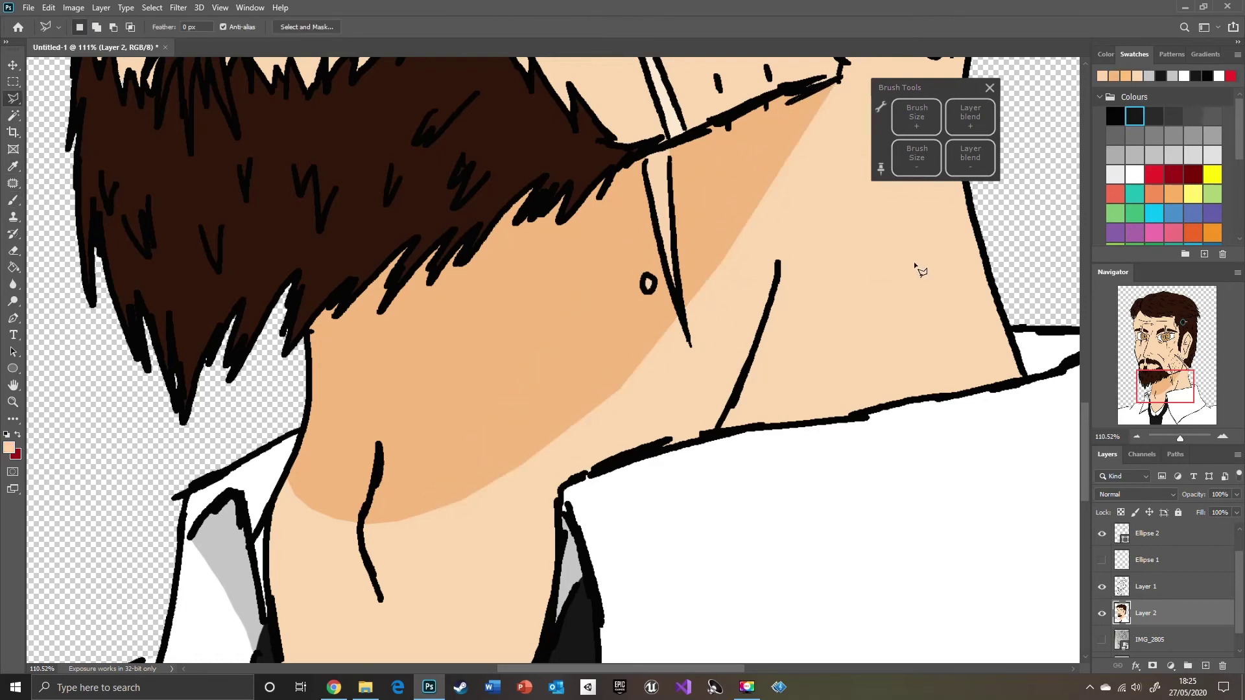
drag(1177, 383, 1174, 376)
drag(1180, 439, 1182, 439)
drag(1190, 395, 1185, 390)
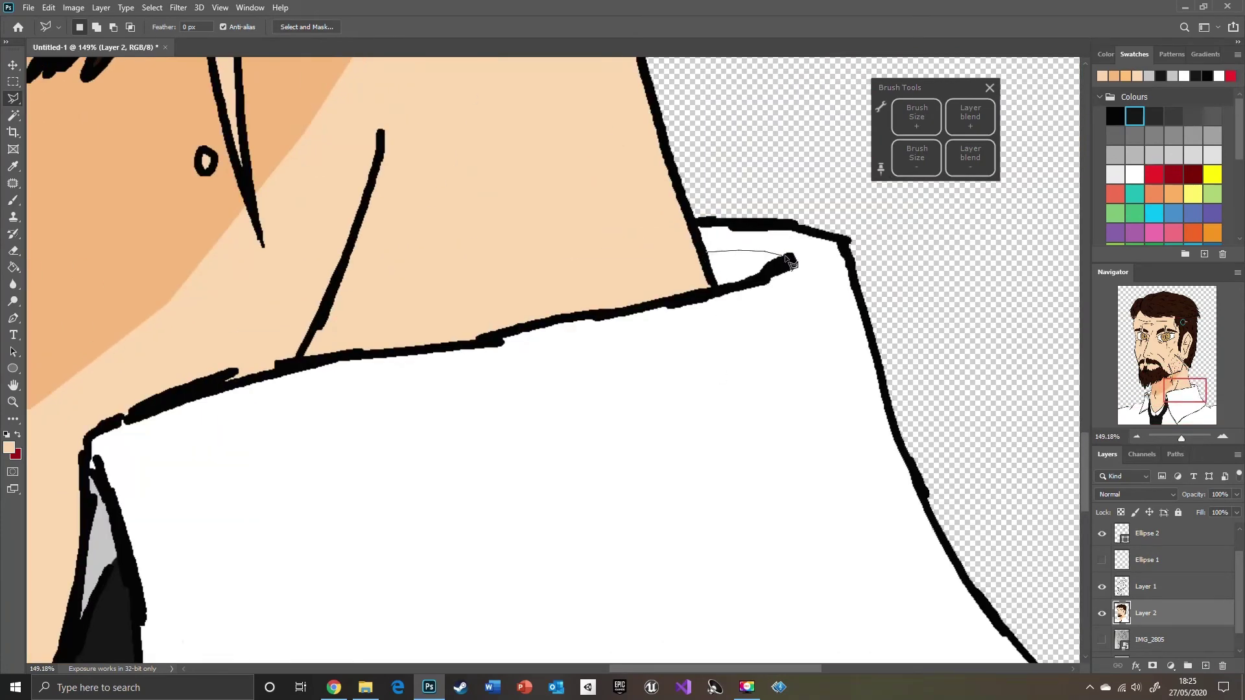
key(i)
click(107, 533)
key(b)
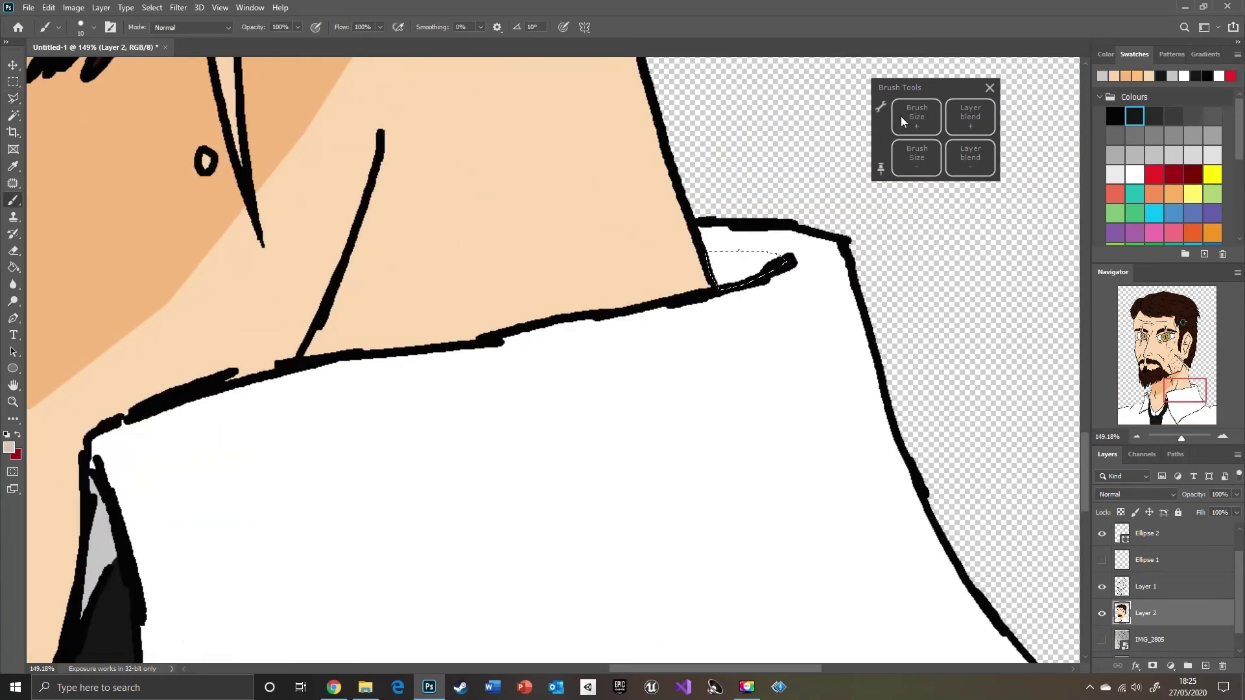
click(903, 120)
mouse_move(733, 315)
mouse_down()
mouse_move(746, 287)
mouse_move(808, 250)
mouse_up()
Outline the area under the eye nearer the ear with the lasso and paint it with the neck's orange-tan shadow tone
mouse_move(1181, 394)
mouse_down()
mouse_move(1164, 357)
mouse_move(1157, 376)
mouse_move(1158, 344)
mouse_up()
key(l)
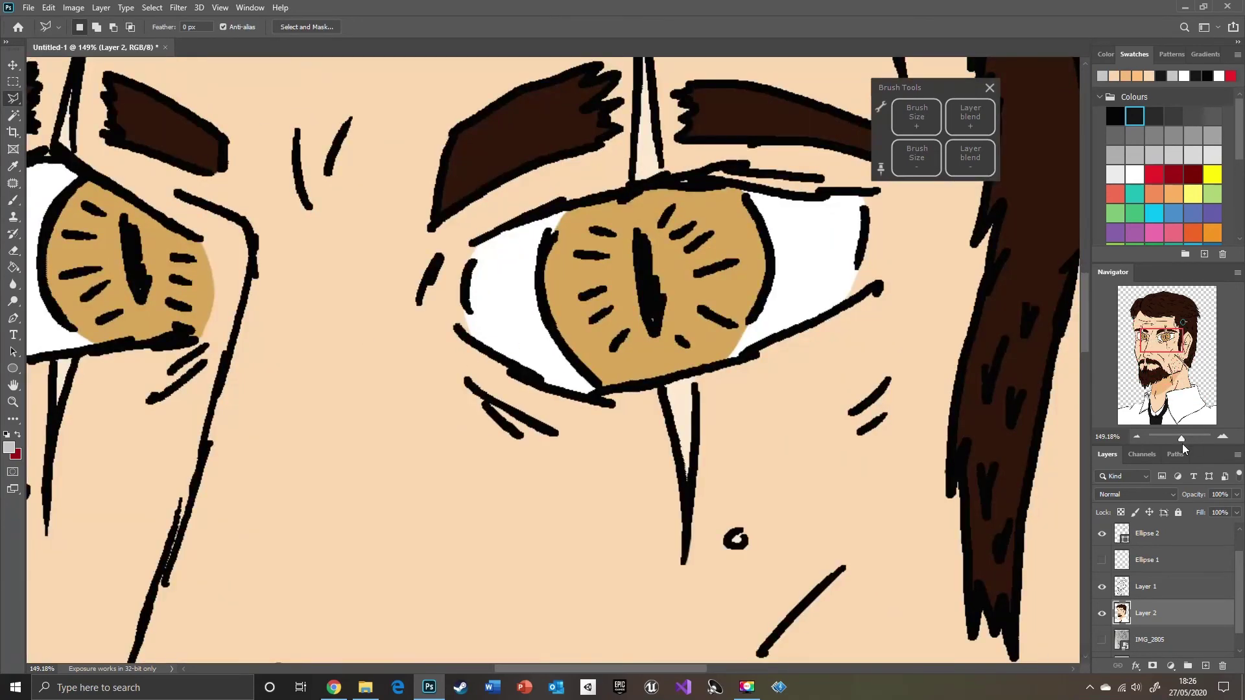
drag(1183, 445, 1184, 445)
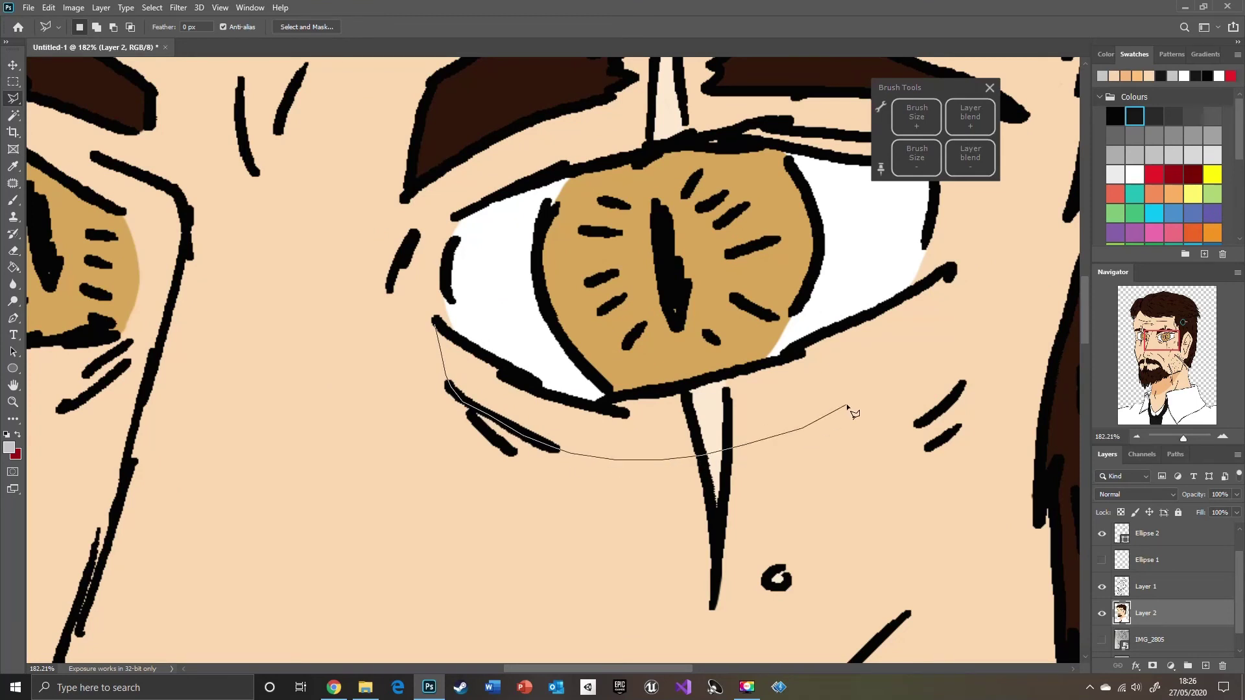
mouse_move(918, 301)
mouse_down()
mouse_move(774, 364)
mouse_move(608, 402)
mouse_move(510, 375)
mouse_move(437, 325)
mouse_up()
click(74, 8)
click(246, 35)
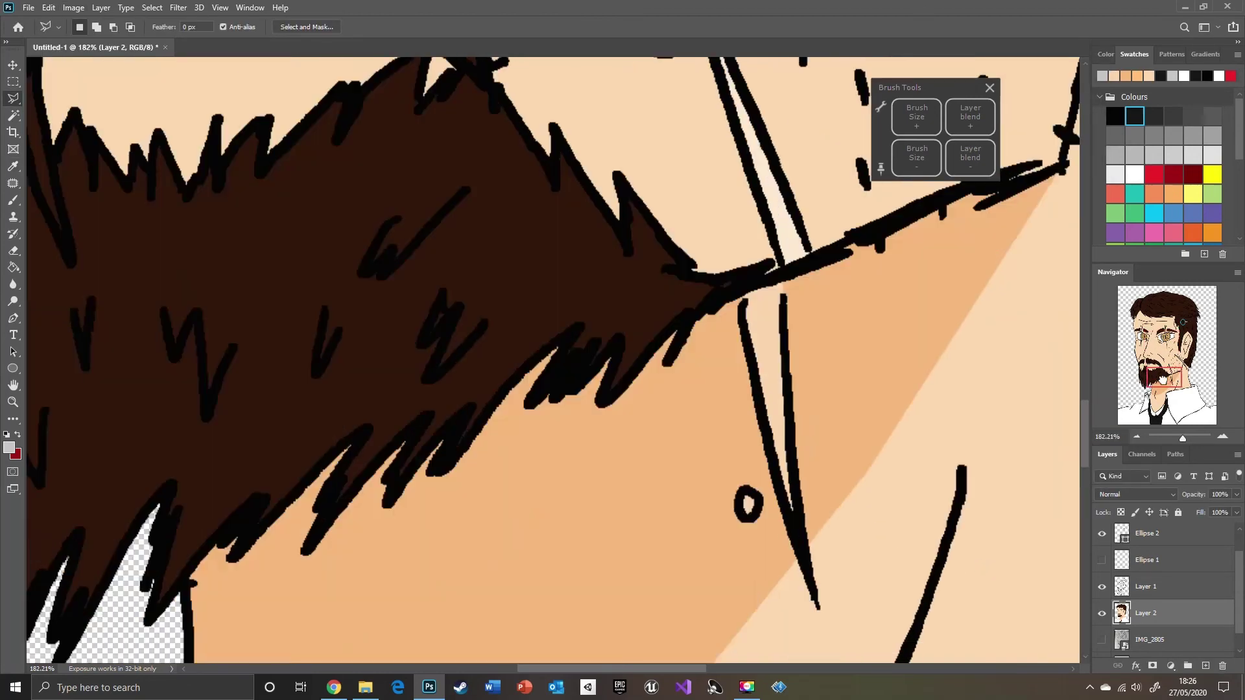
key(i)
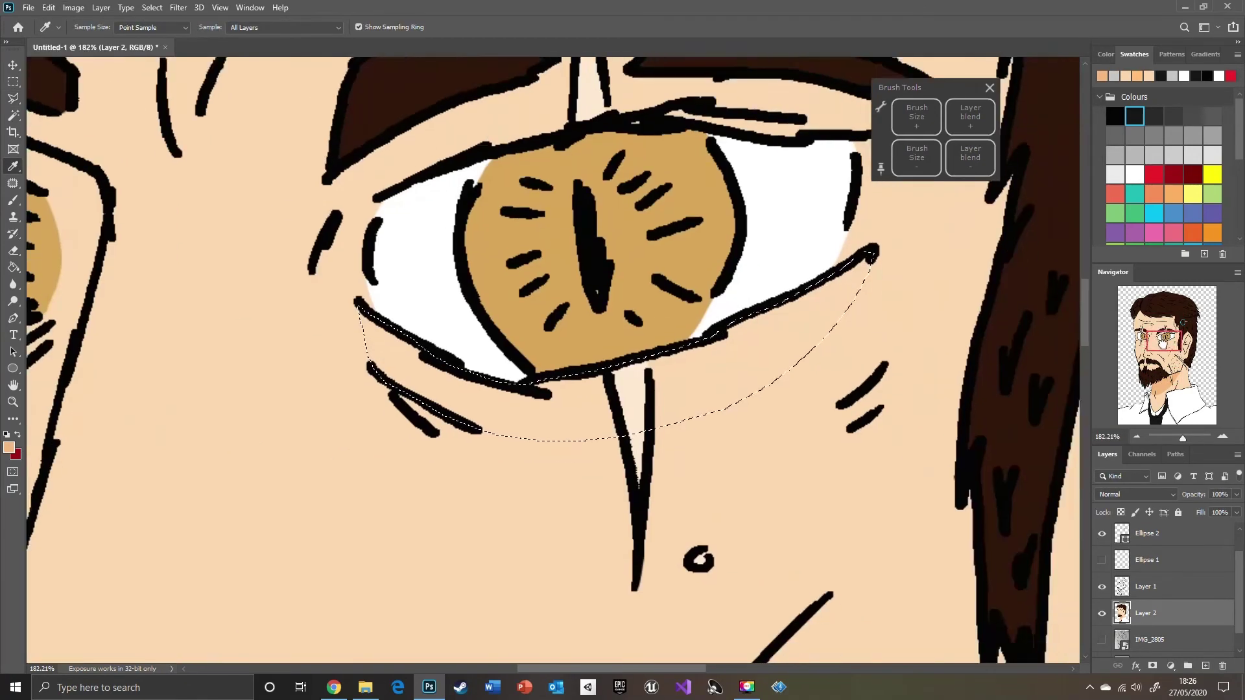
key(b)
mouse_move(475, 265)
mouse_down()
mouse_move(593, 362)
mouse_move(753, 353)
mouse_move(889, 223)
mouse_move(776, 298)
mouse_move(684, 296)
mouse_move(731, 323)
mouse_up()
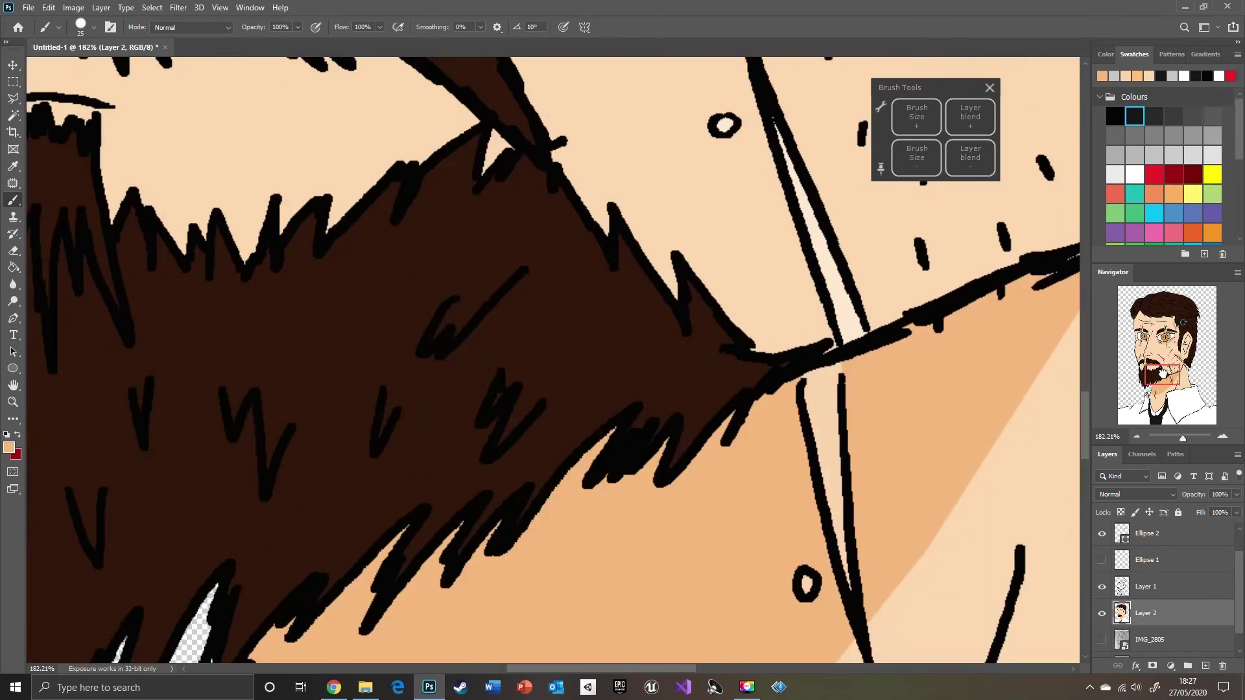
Sample the light marking colour on the neck and repaint the pointed marking below the same eye with a smaller brush
key(i)
click(808, 402)
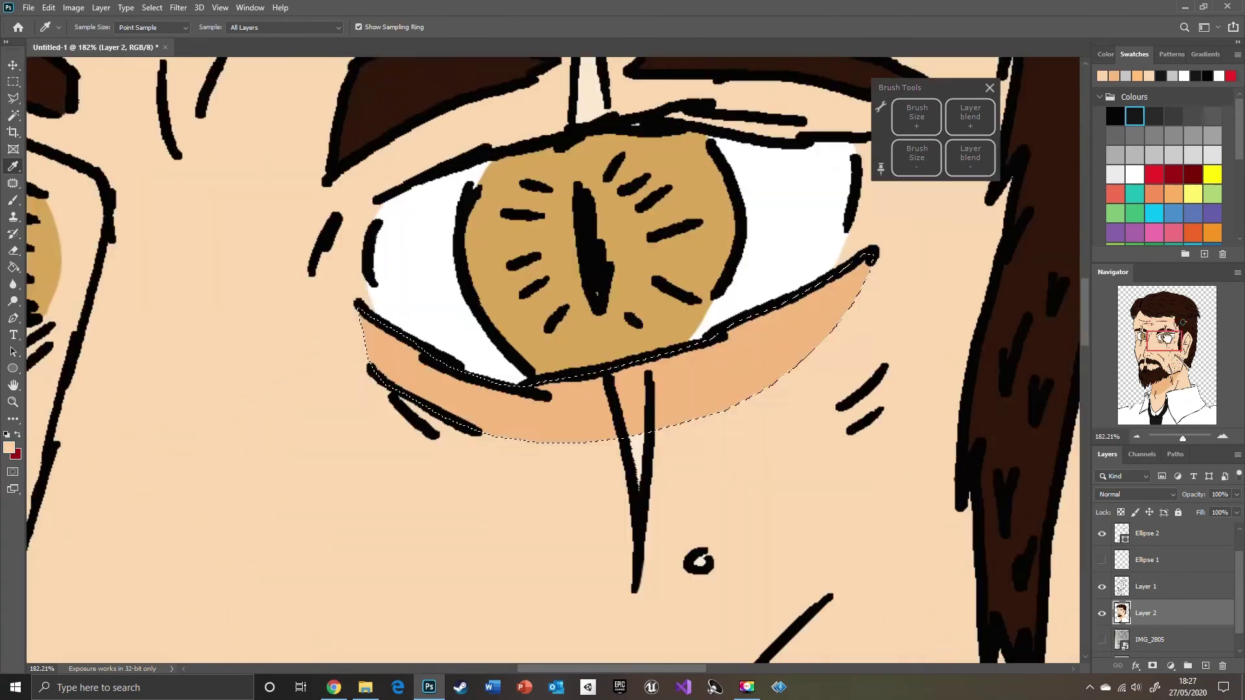
drag(601, 366, 717, 346)
key(b)
click(916, 157)
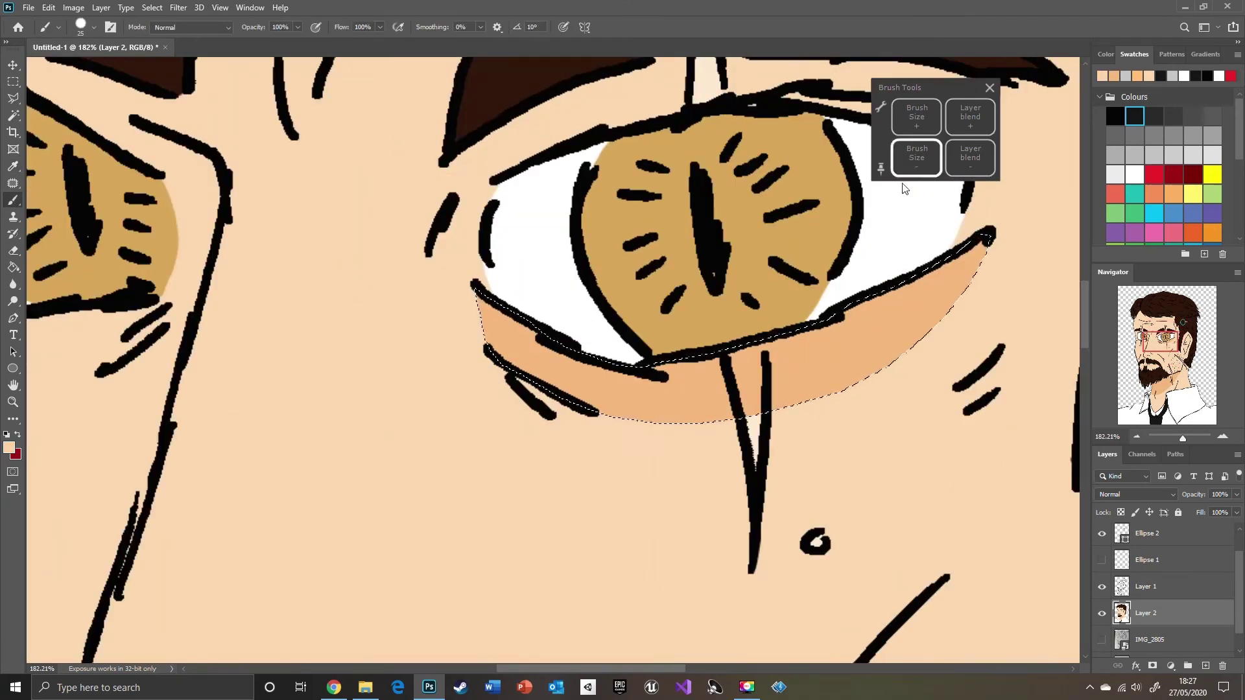
drag(755, 407, 748, 354)
Outline the area under the eye on the far side of the nose and paint it with the orange-tan shadow tone
key(l)
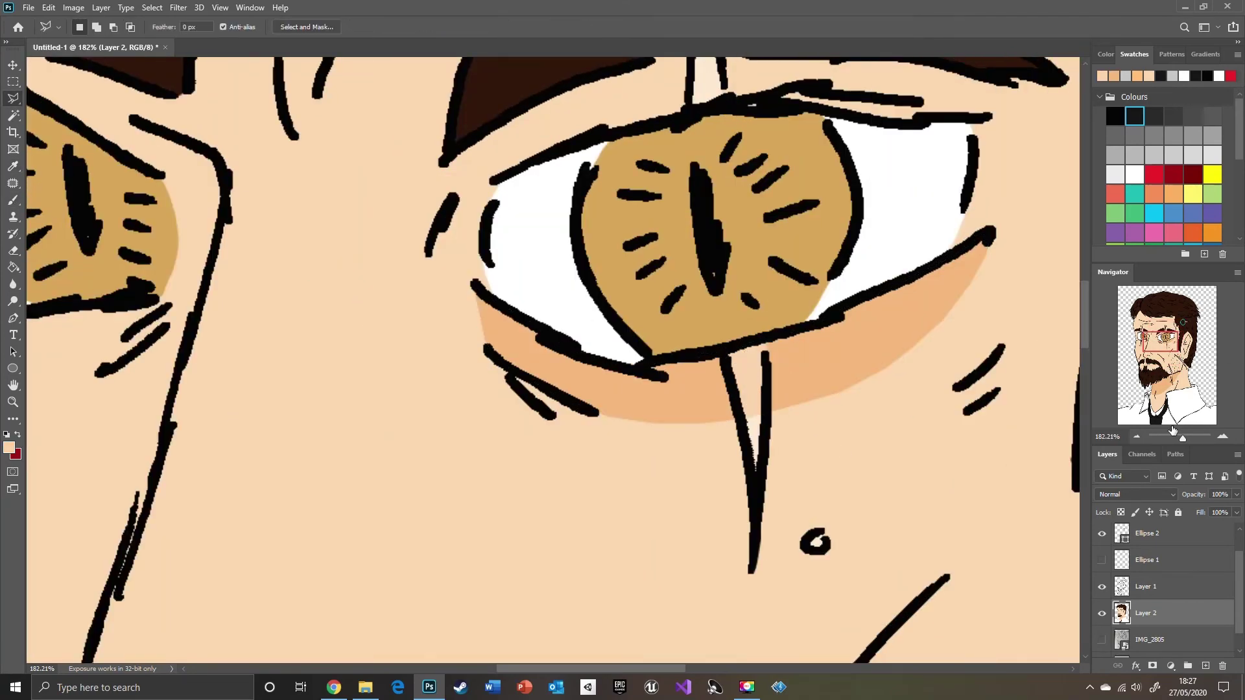
drag(1167, 350, 1154, 352)
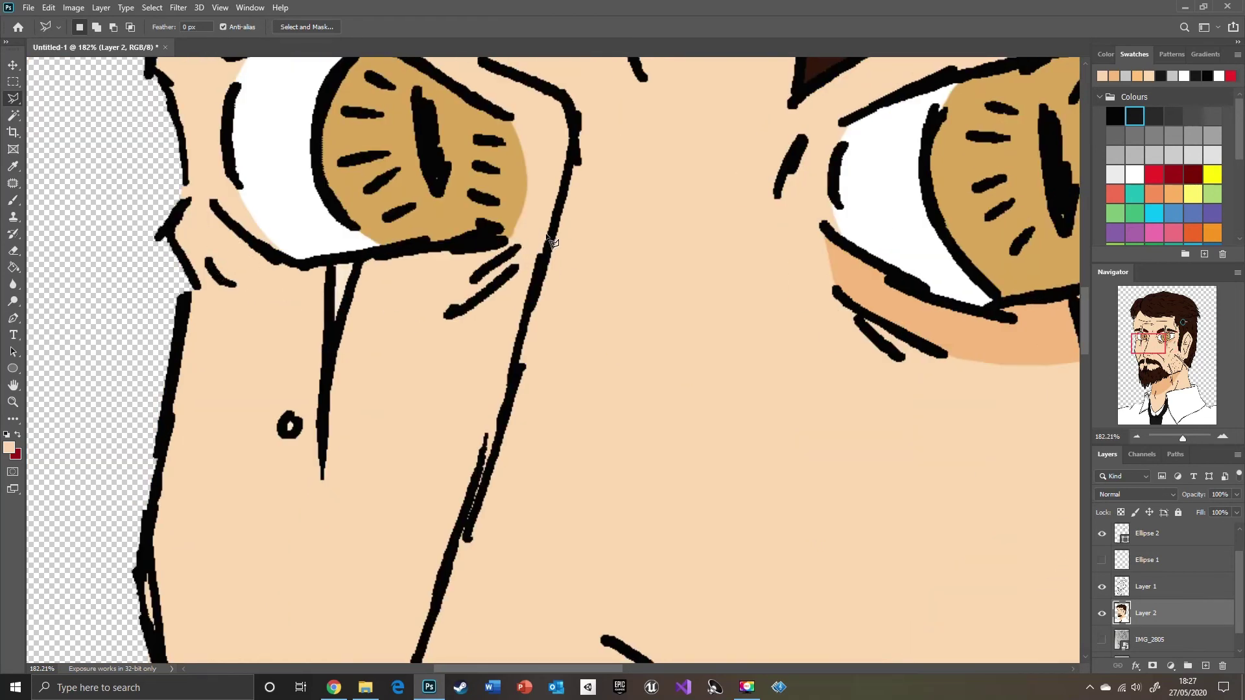
click(303, 263)
click(270, 254)
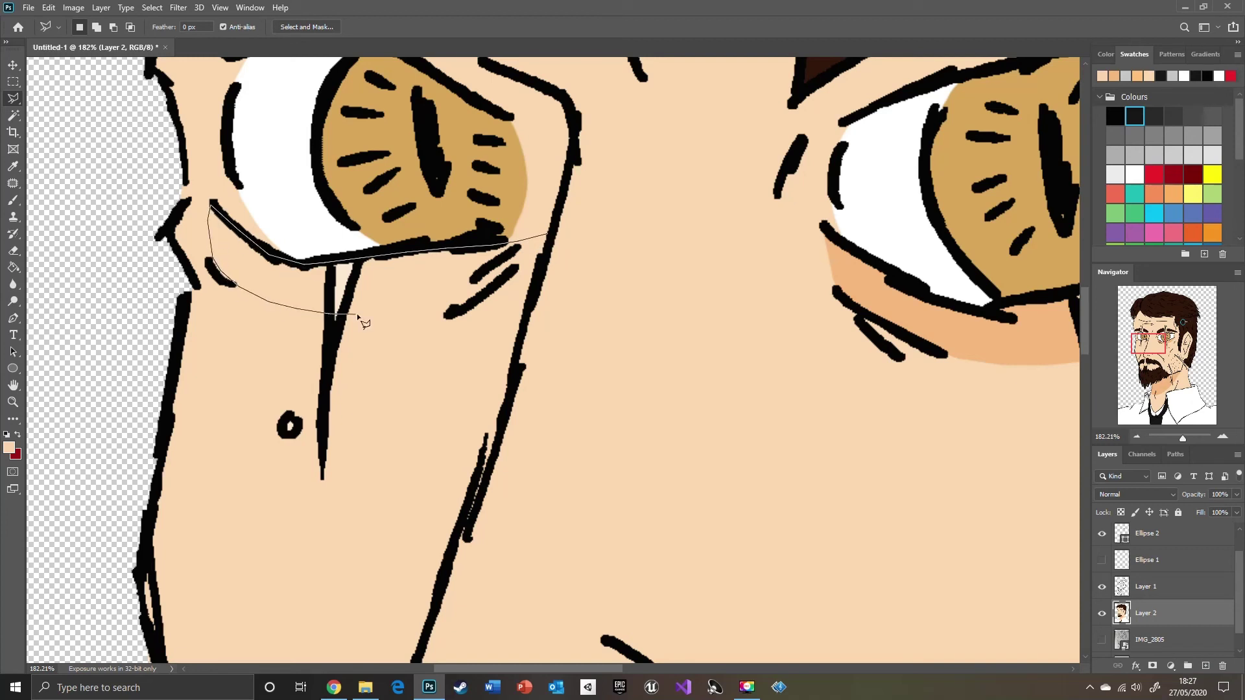
click(552, 242)
key(b)
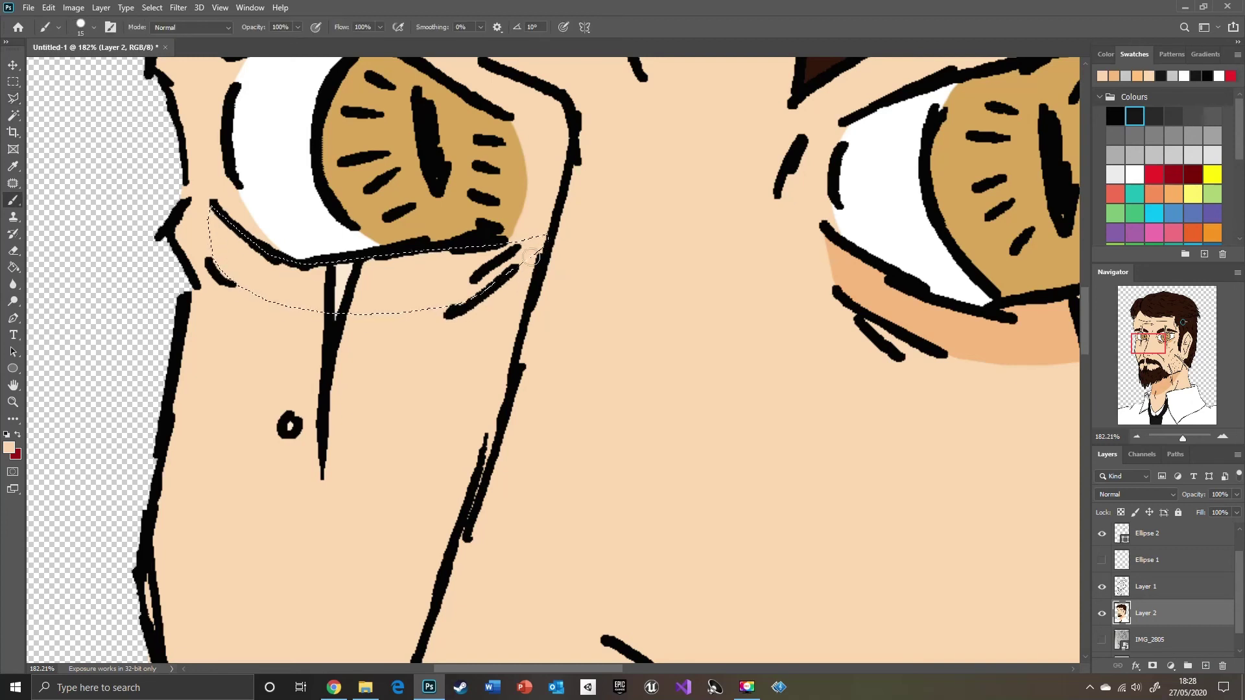
mouse_move(205, 197)
mouse_down()
mouse_move(406, 343)
mouse_move(470, 248)
mouse_move(529, 251)
mouse_up()
Sample the light skin colour, repaint the inside of the pointed marking below the far eye, and deselect
click(1154, 345)
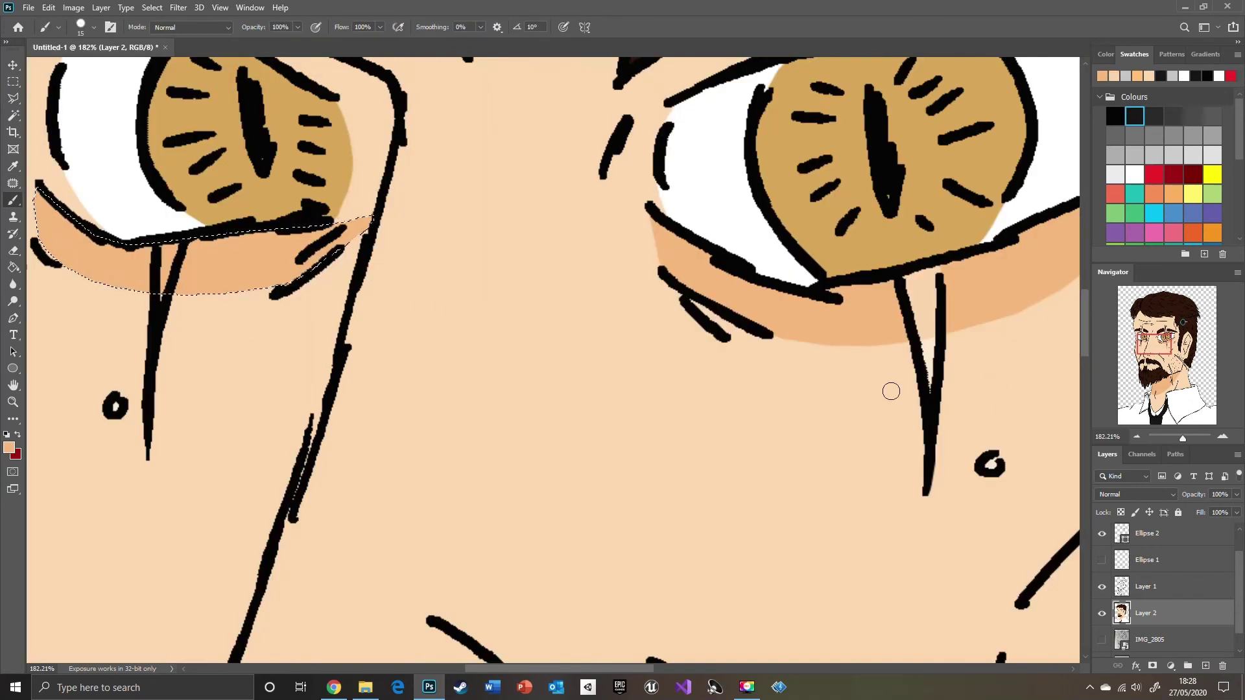
alt+click(891, 391)
drag(165, 251, 175, 248)
key(ctrl+d)
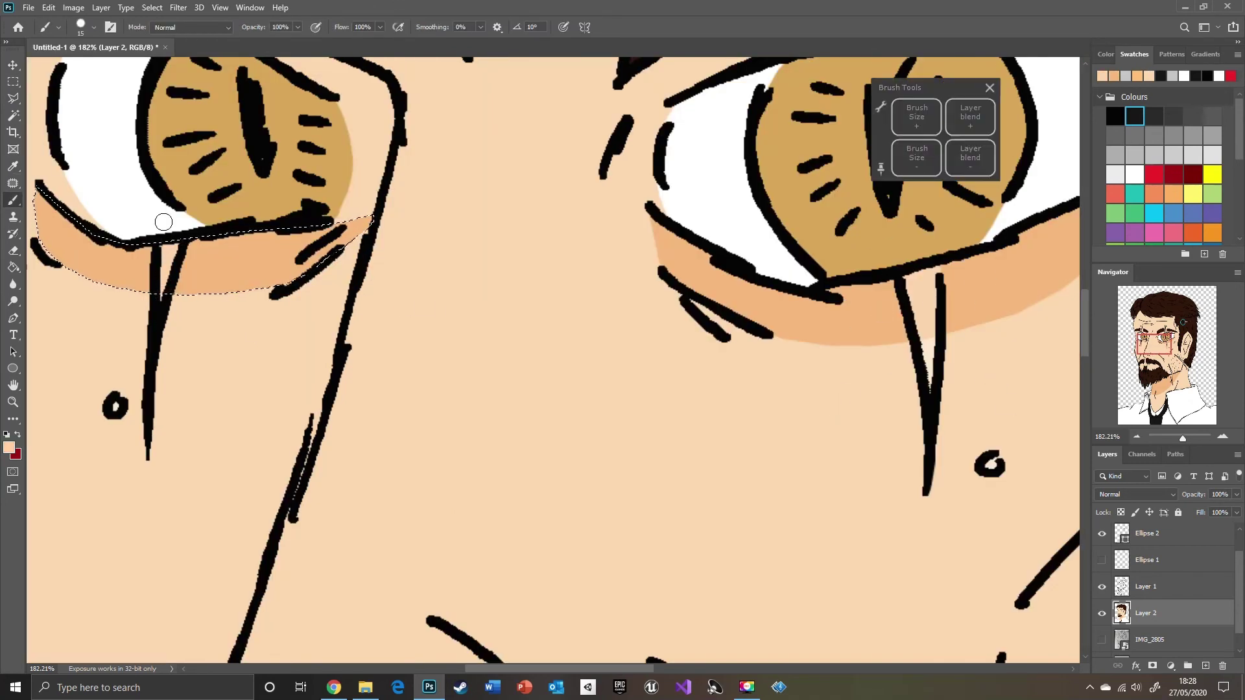
key(l)
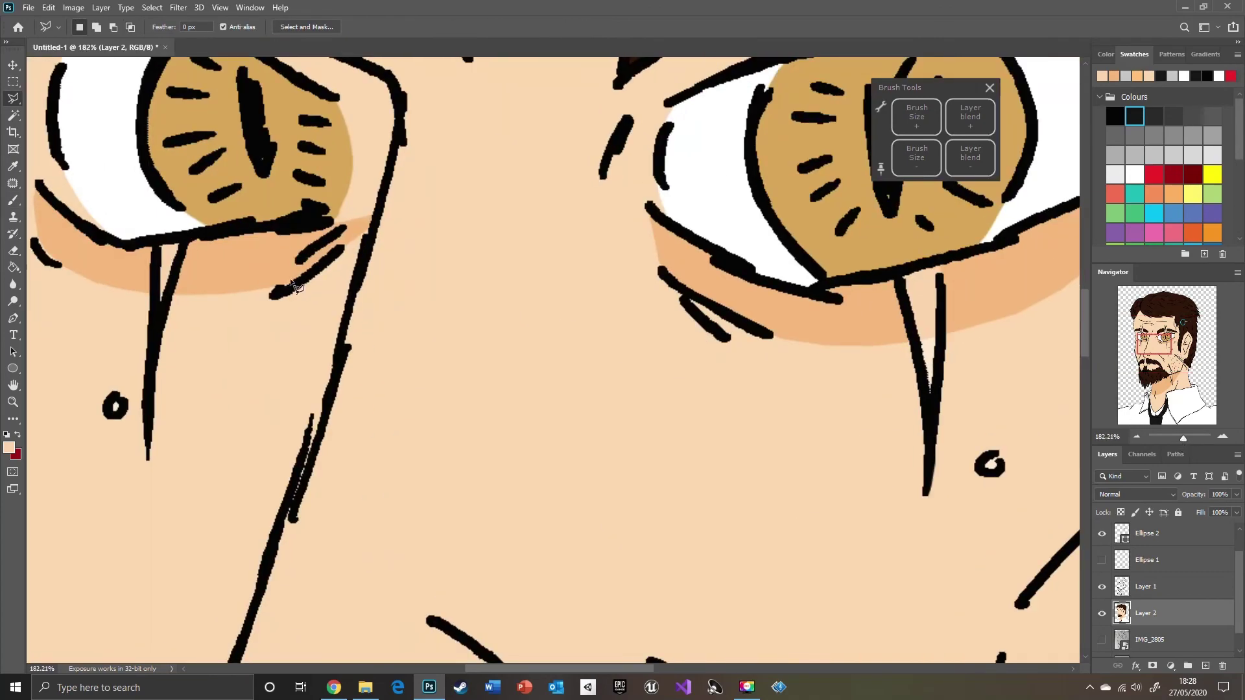
Outline a thin shadow strip on the forehead with the lasso, following the hairline and its pointed locks across to the far side of the hair
drag(1156, 347, 1151, 334)
drag(1183, 439, 1179, 439)
drag(1150, 343, 1150, 330)
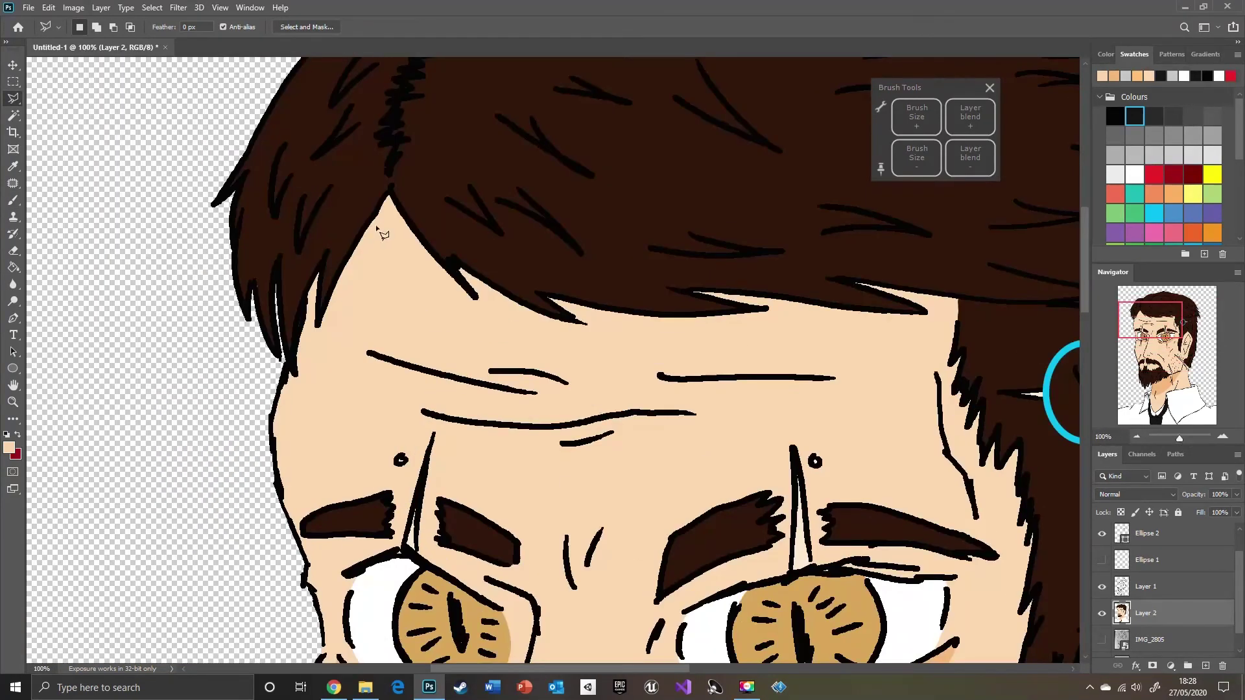
drag(1179, 439, 1184, 440)
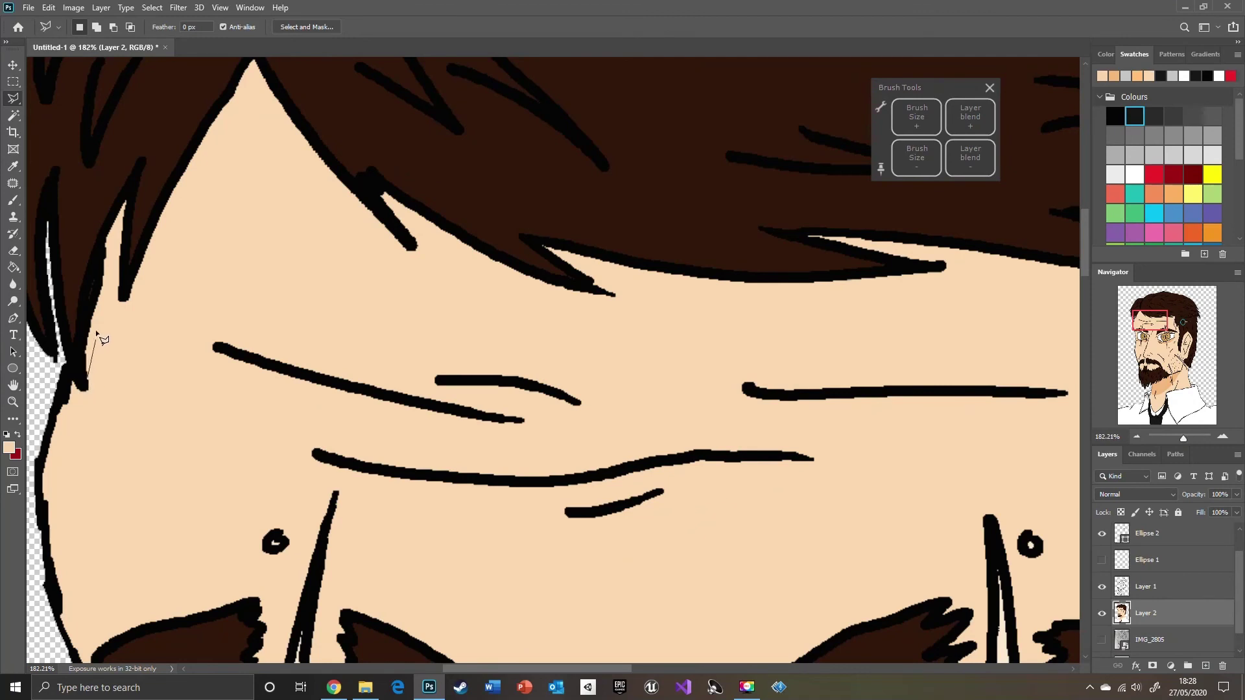
mouse_move(96, 333)
mouse_down()
mouse_move(116, 254)
mouse_move(122, 292)
mouse_move(250, 93)
mouse_move(303, 161)
mouse_move(400, 242)
mouse_up()
drag(487, 264, 610, 295)
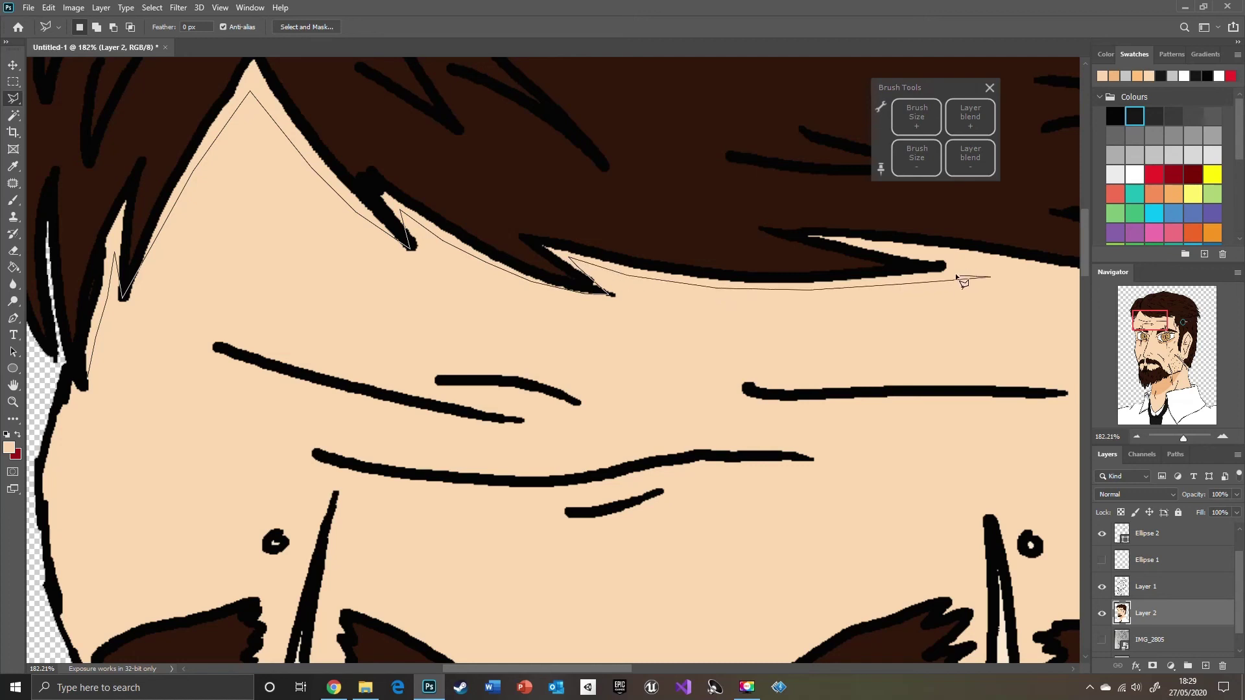
mouse_move(957, 279)
mouse_down()
mouse_move(876, 246)
mouse_move(948, 255)
mouse_move(682, 300)
mouse_move(692, 260)
mouse_move(943, 283)
mouse_move(859, 239)
mouse_move(928, 250)
mouse_move(945, 270)
mouse_move(698, 277)
mouse_move(865, 271)
mouse_move(993, 293)
mouse_move(835, 308)
mouse_move(761, 295)
mouse_up()
mouse_move(835, 278)
mouse_down()
mouse_move(688, 238)
mouse_move(802, 246)
mouse_move(915, 293)
mouse_move(832, 207)
mouse_move(943, 260)
mouse_up()
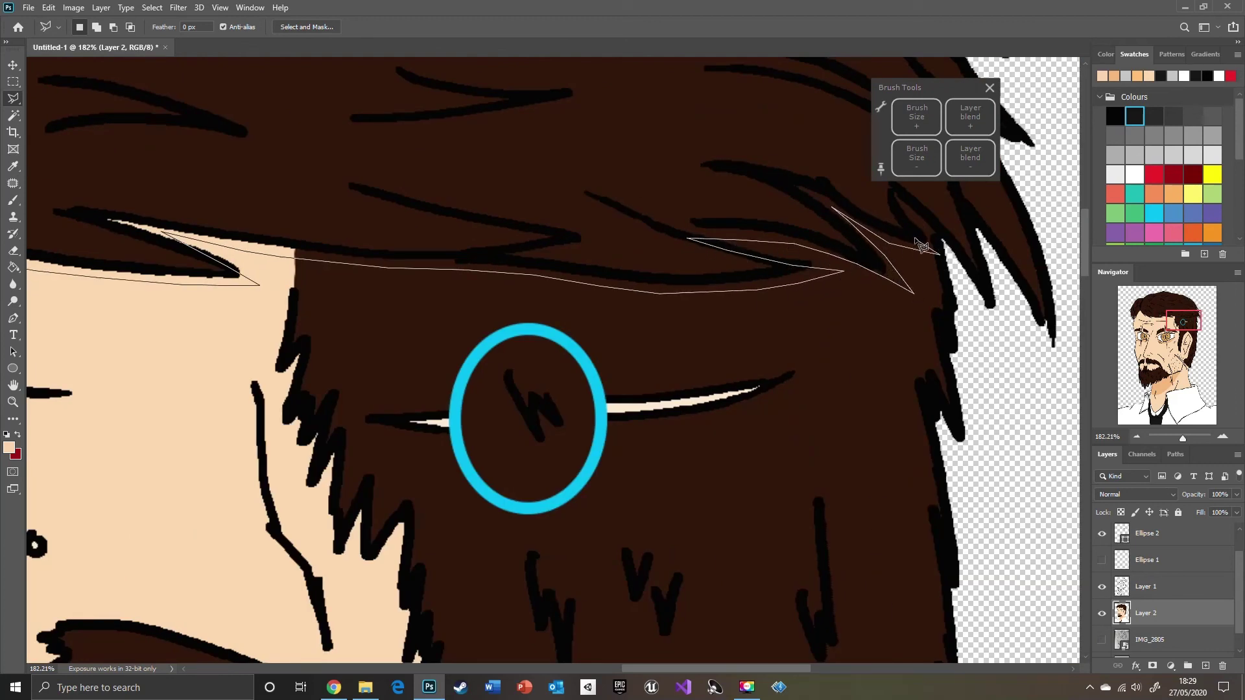
mouse_move(908, 216)
mouse_down()
mouse_move(942, 239)
mouse_move(907, 199)
mouse_move(952, 146)
mouse_move(895, 263)
mouse_move(920, 318)
mouse_move(781, 248)
mouse_move(869, 327)
mouse_move(763, 302)
mouse_move(665, 305)
mouse_move(785, 351)
mouse_move(596, 354)
mouse_move(472, 331)
mouse_move(48, 297)
mouse_move(418, 299)
mouse_move(363, 291)
mouse_move(524, 351)
mouse_move(87, 306)
mouse_move(190, 337)
mouse_move(198, 378)
mouse_move(75, 297)
mouse_move(696, 349)
mouse_move(576, 351)
mouse_move(337, 315)
mouse_move(393, 362)
mouse_move(354, 354)
mouse_move(153, 249)
mouse_move(48, 171)
mouse_move(556, 274)
mouse_move(540, 292)
mouse_move(521, 243)
mouse_up()
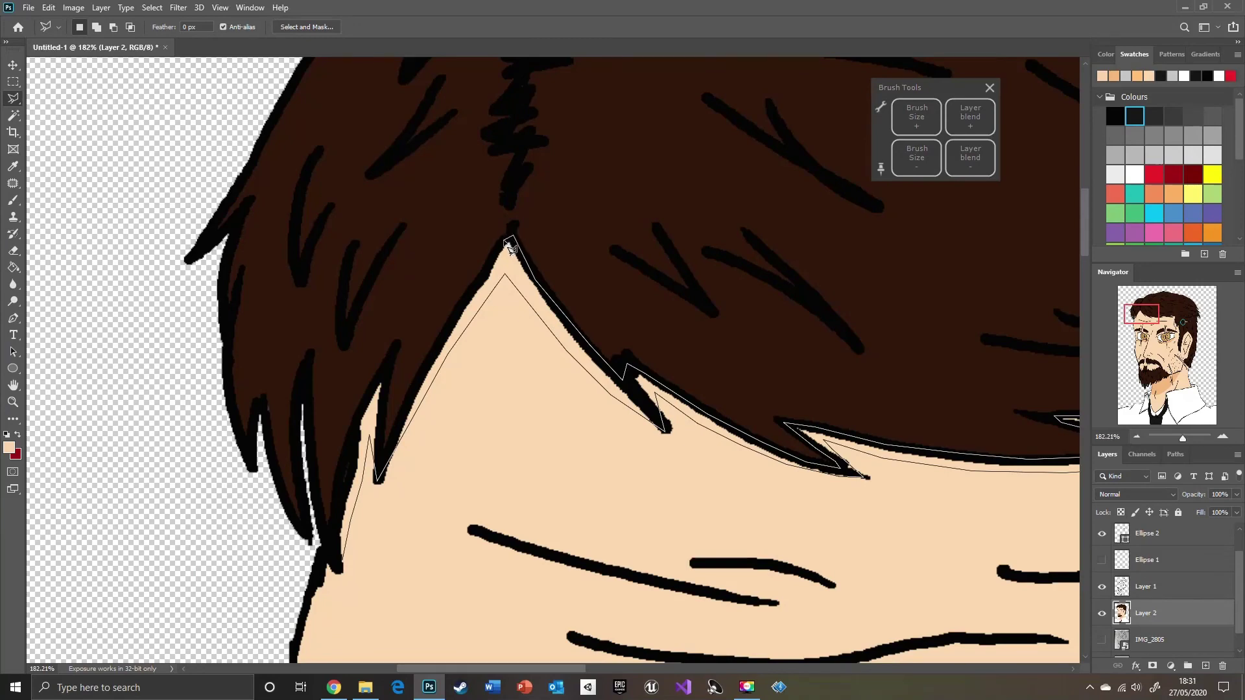
mouse_move(457, 332)
mouse_down()
mouse_move(388, 453)
mouse_move(379, 391)
mouse_up()
mouse_move(355, 466)
mouse_down()
mouse_move(331, 504)
mouse_move(341, 572)
mouse_up()
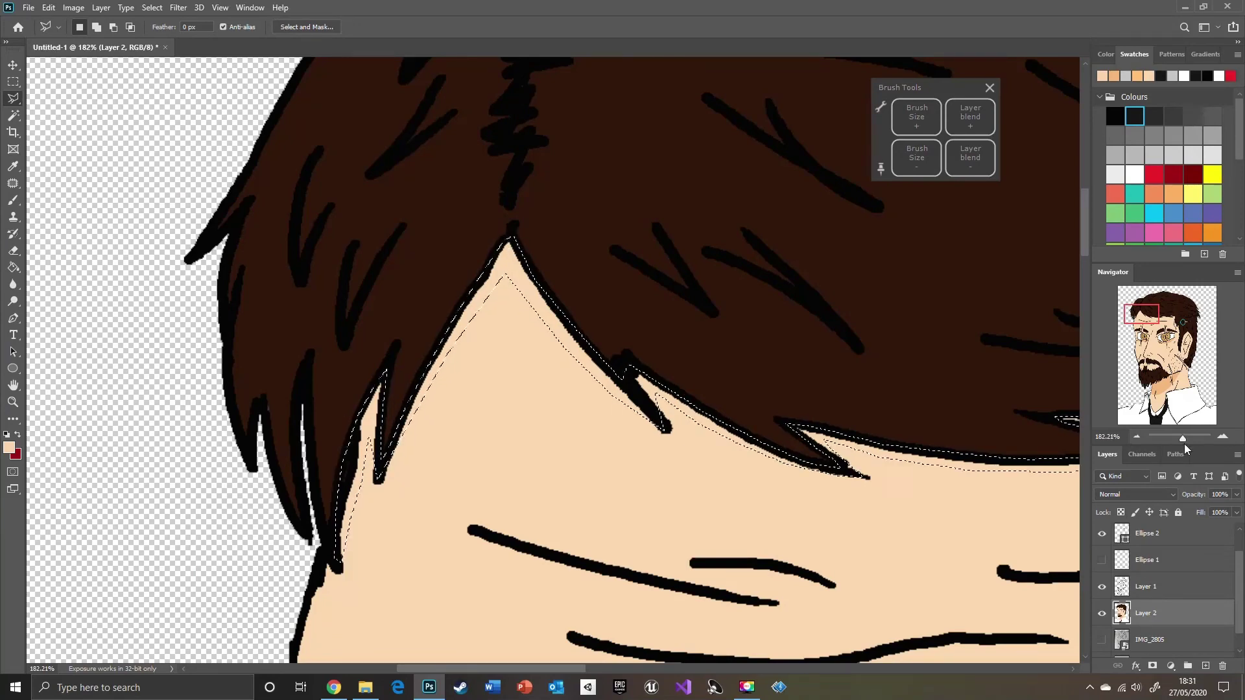
Darken the selected hairline strip with Brightness/Contrast, setting brightness to -83 and raising the contrast strongly, and deselect
drag(1183, 444, 1179, 444)
click(73, 7)
mouse_move(97, 38)
click(279, 39)
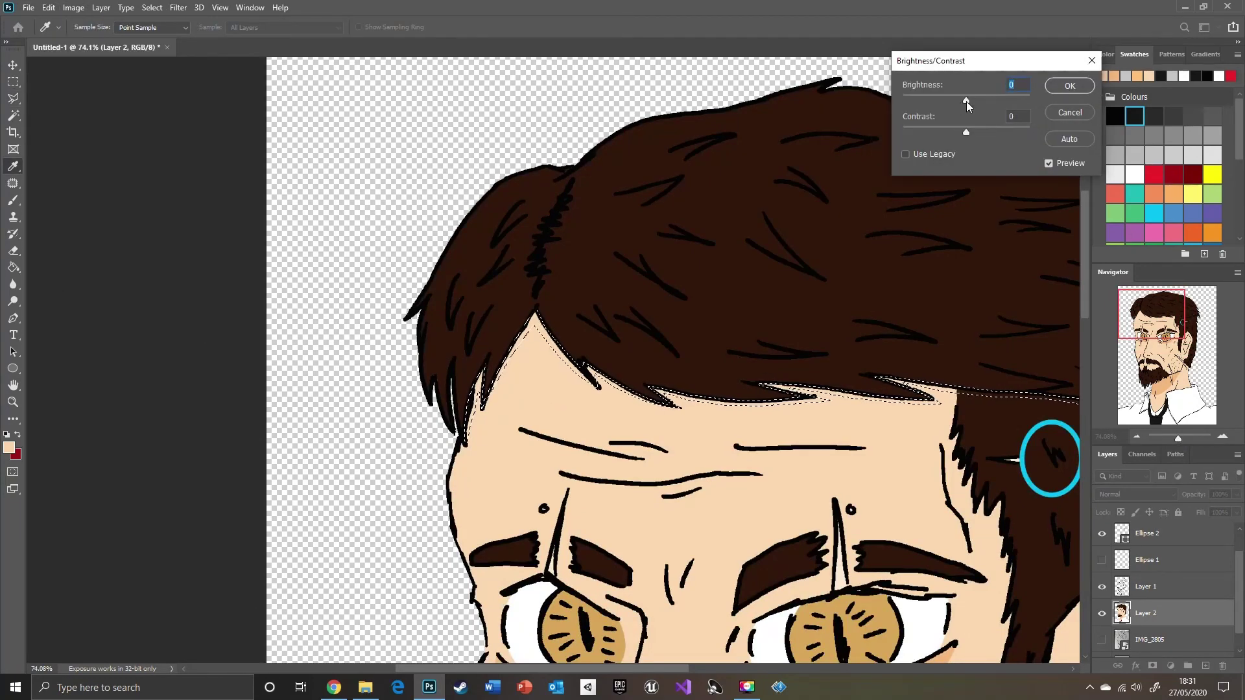
drag(966, 98, 916, 96)
drag(966, 133, 1011, 134)
drag(916, 100, 931, 101)
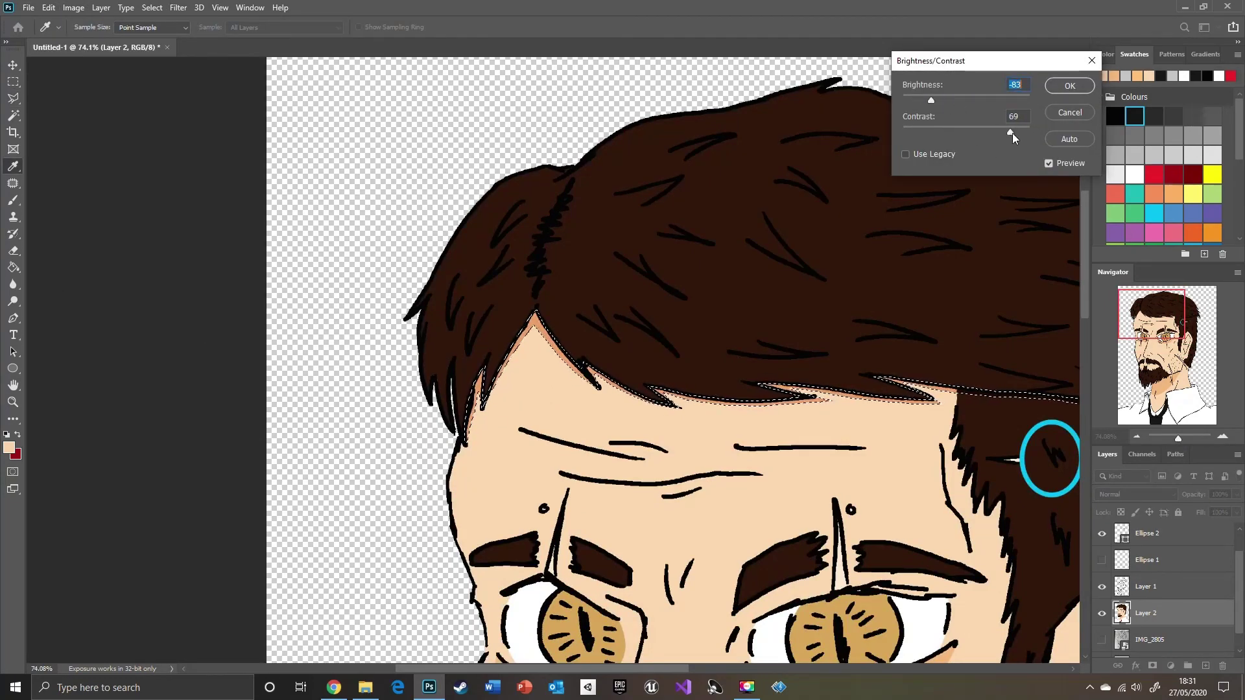
drag(1013, 134, 1029, 137)
click(1070, 86)
key(ctrl+d)
Make the white background layer, Layer 0, visible and select it for filling with the Paint Bucket
drag(1179, 441, 1177, 441)
drag(1175, 363, 1166, 334)
drag(1178, 441, 1174, 441)
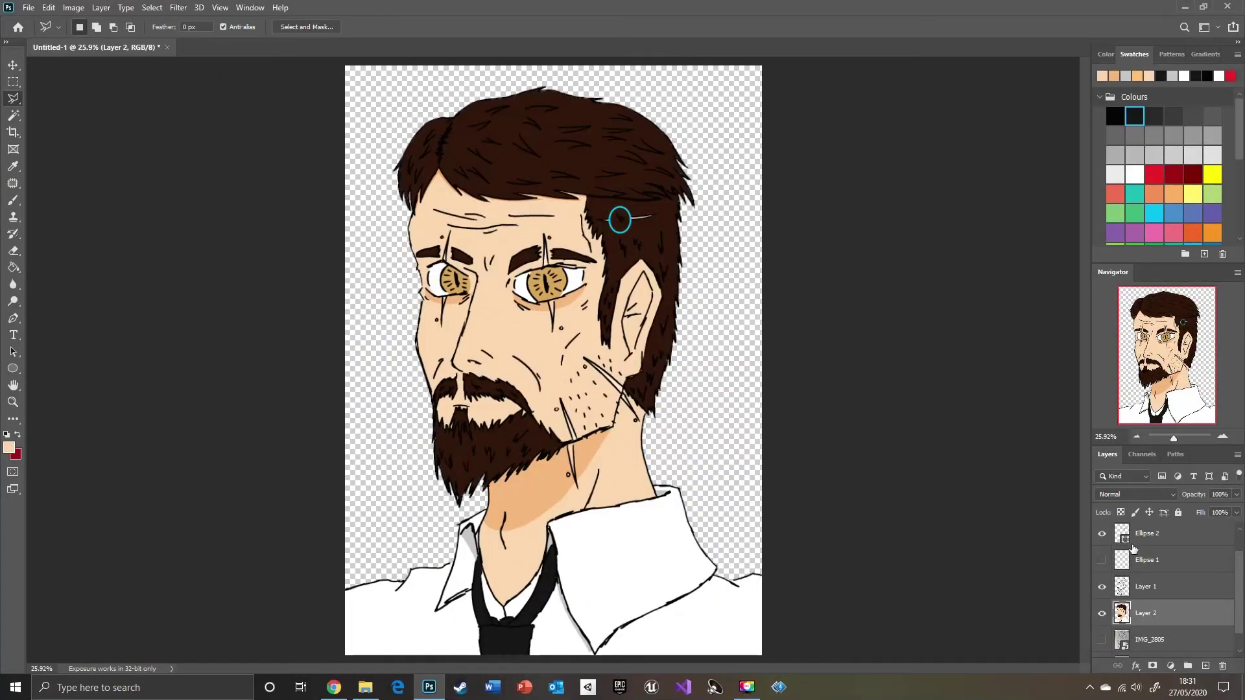
scroll(1158, 581, down, 1)
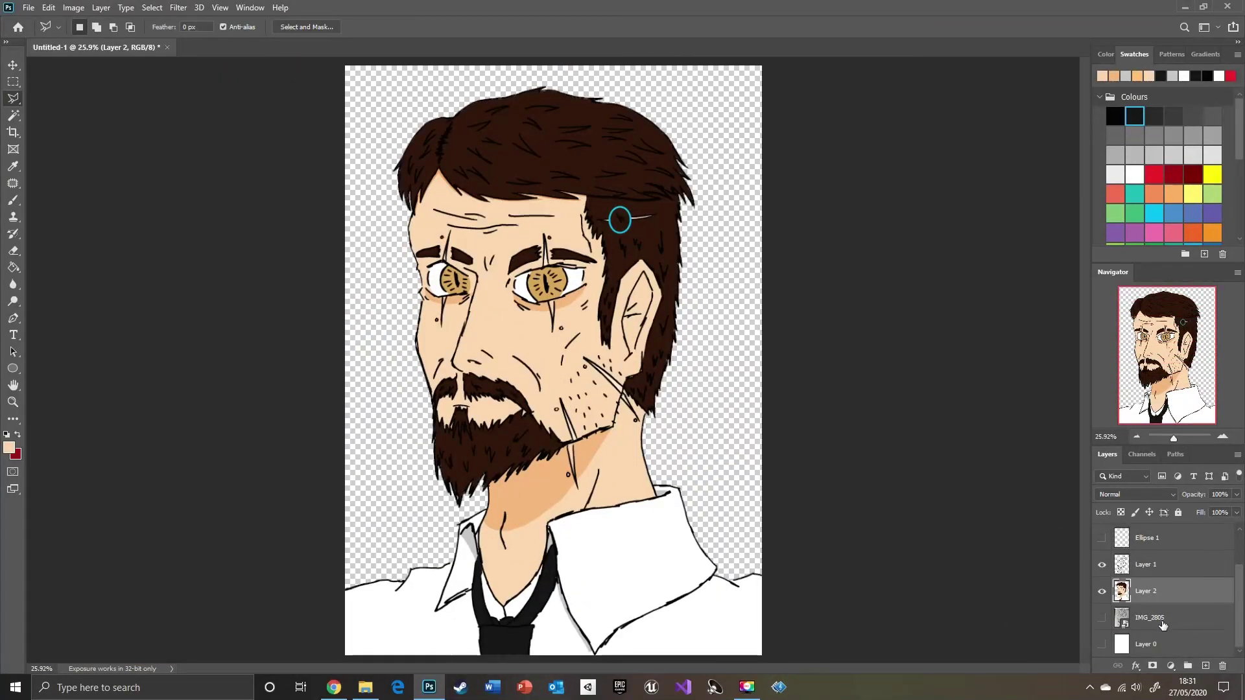
click(1102, 644)
click(1158, 647)
key(g)
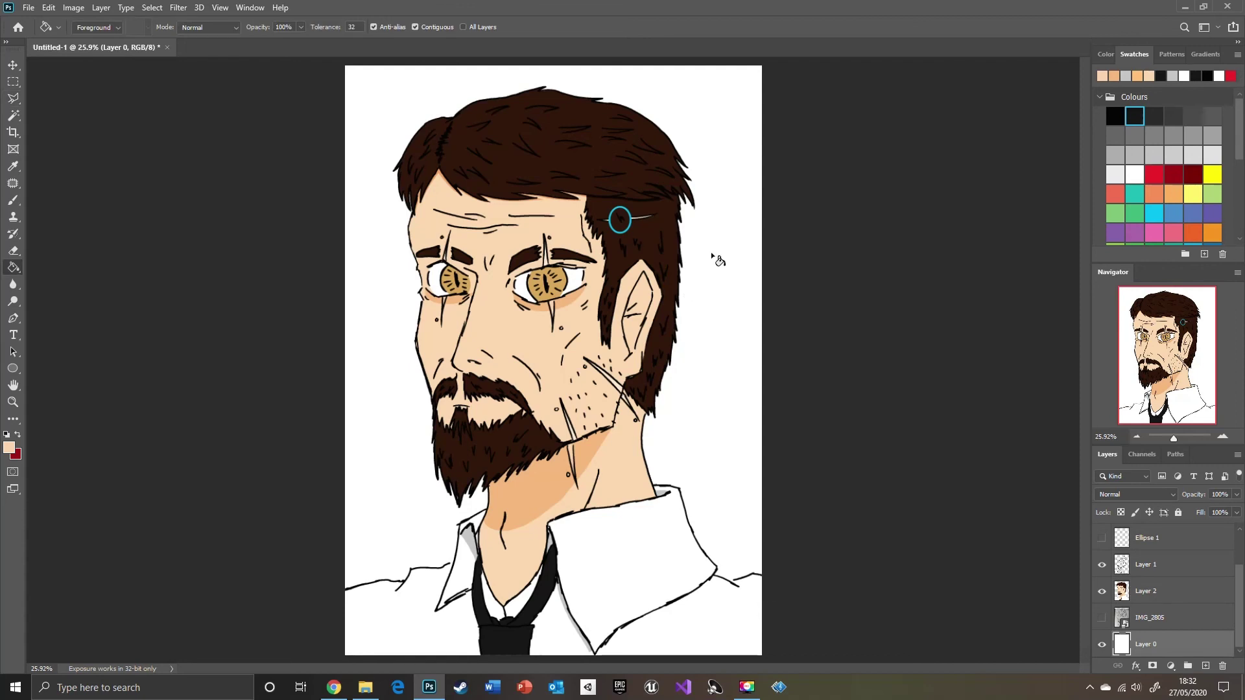
Sample the golden-tan iris colour and fill the background behind the portrait with it
scroll(1238, 150, down, 5)
scroll(1164, 168, down, 1)
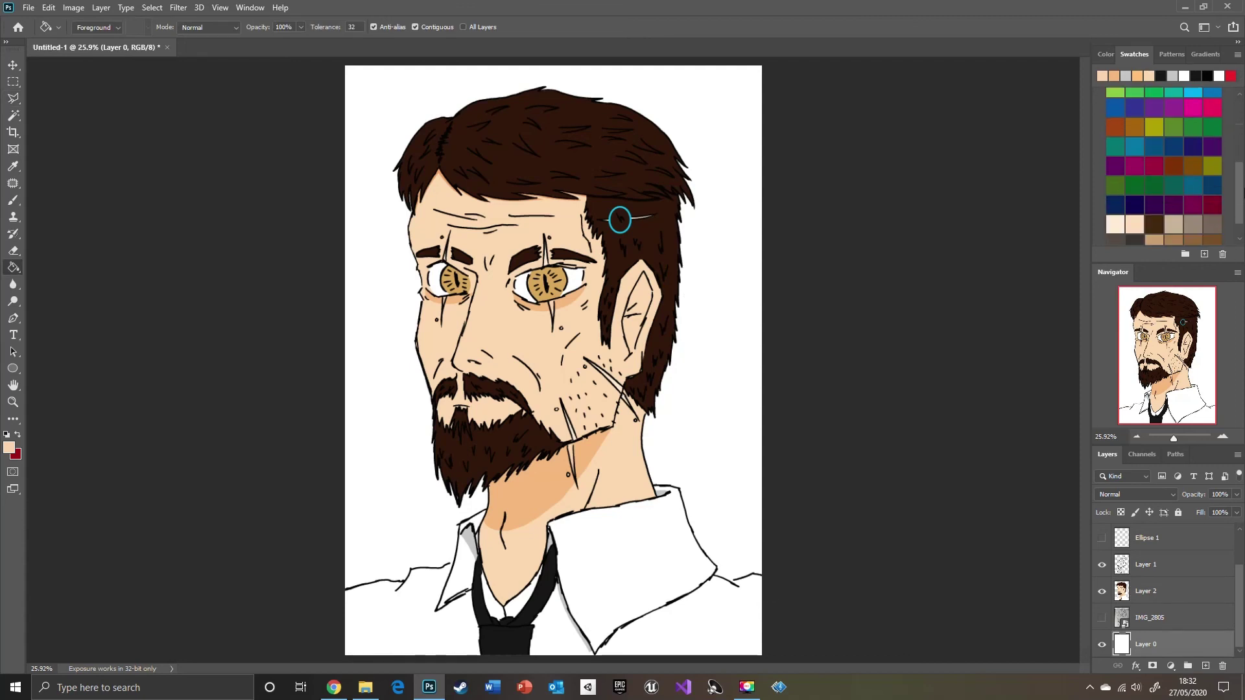
key(i)
click(562, 271)
key(g)
click(722, 228)
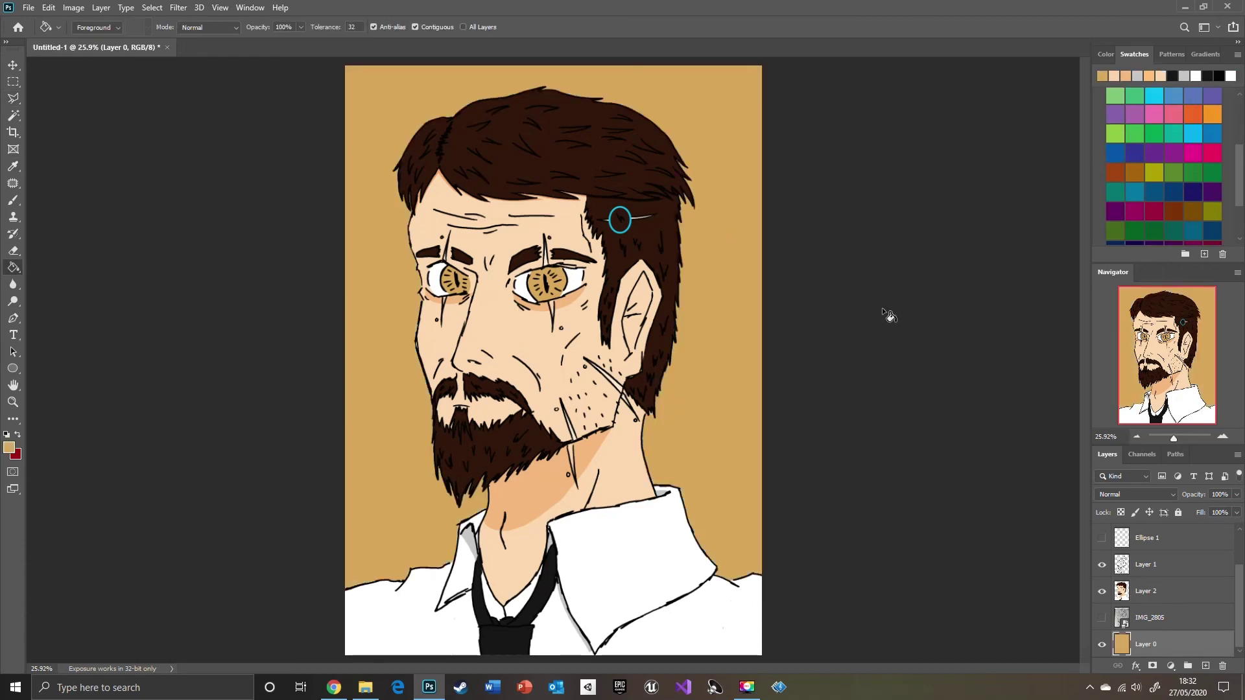